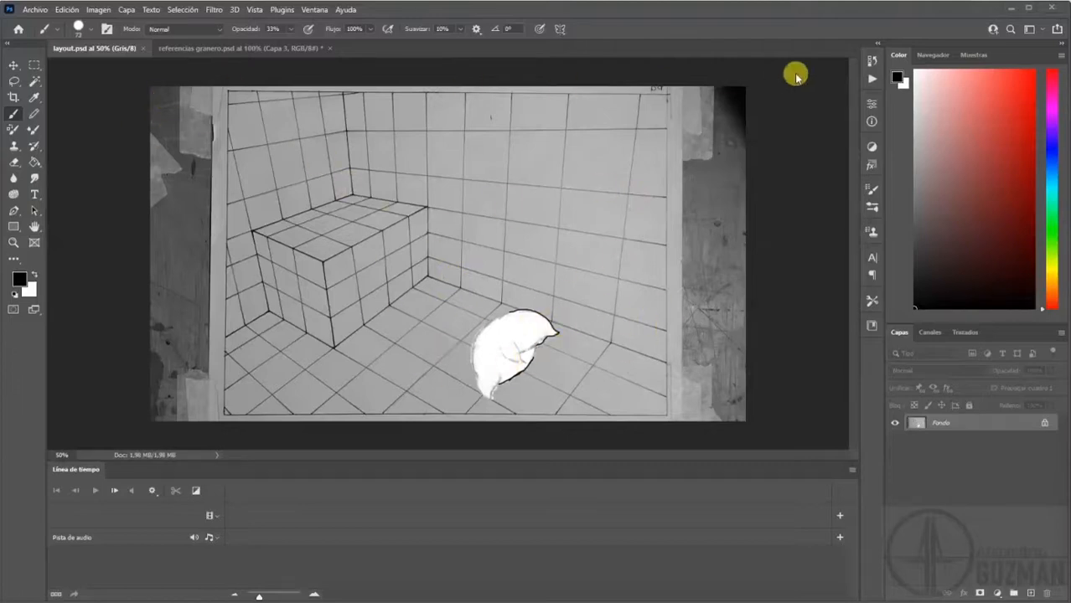
- Check the pixel dimensions and resolution of the layout image without changing them
{"action": "left_click", "coordinate": [95, 9]}
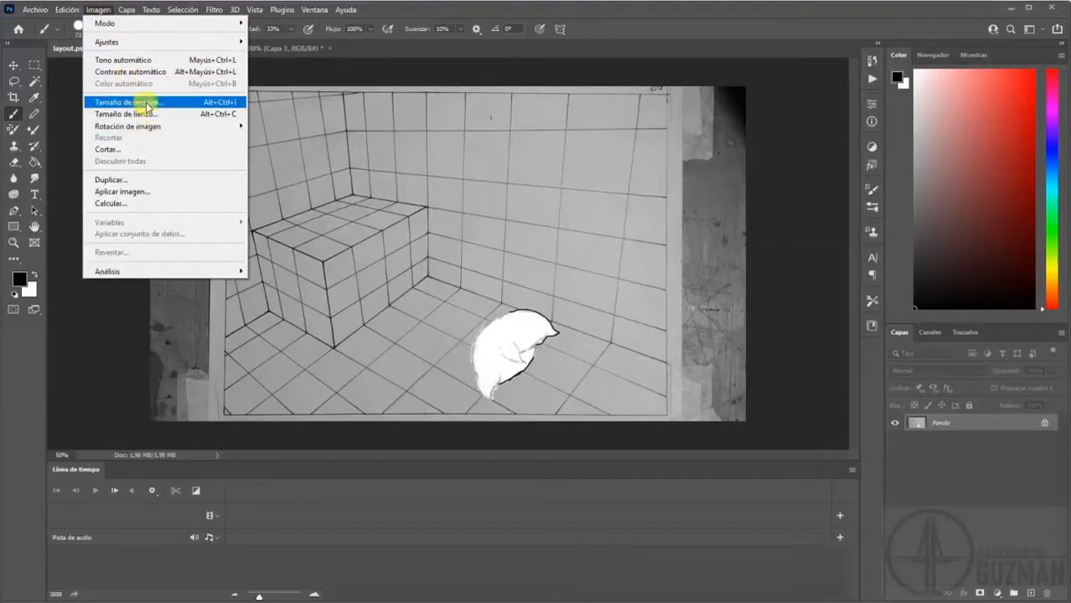
{"action": "left_click", "coordinate": [128, 102]}
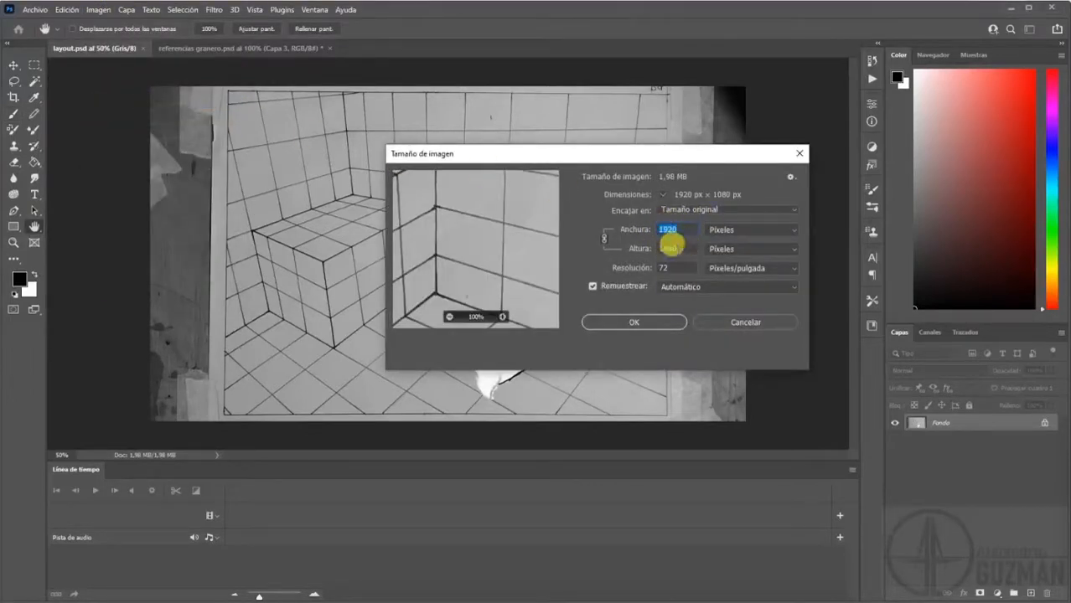
{"action": "left_click", "coordinate": [749, 321]}
{"action": "key", "text": "b"}
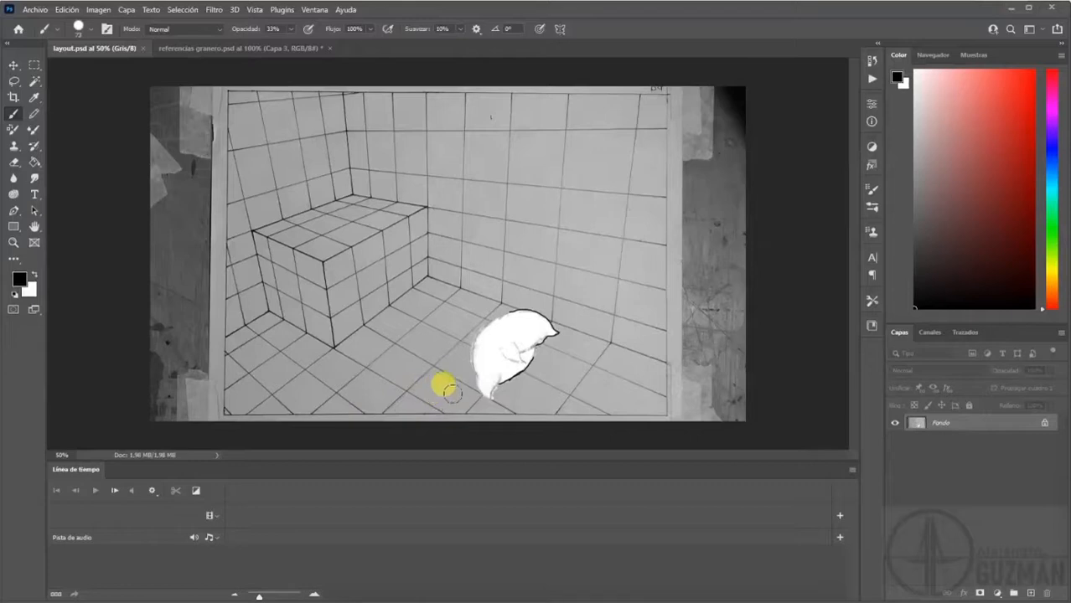
- Add a new layer above the perspective drawing, filled with white at 62% opacity
{"action": "left_click", "coordinate": [1031, 593]}
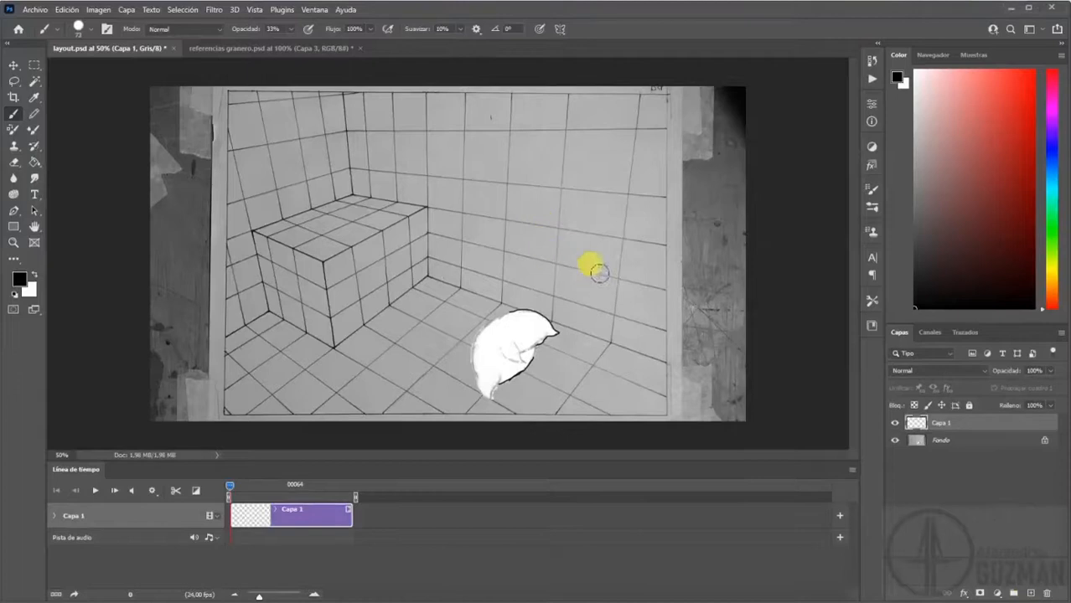
{"action": "left_click", "coordinate": [34, 162]}
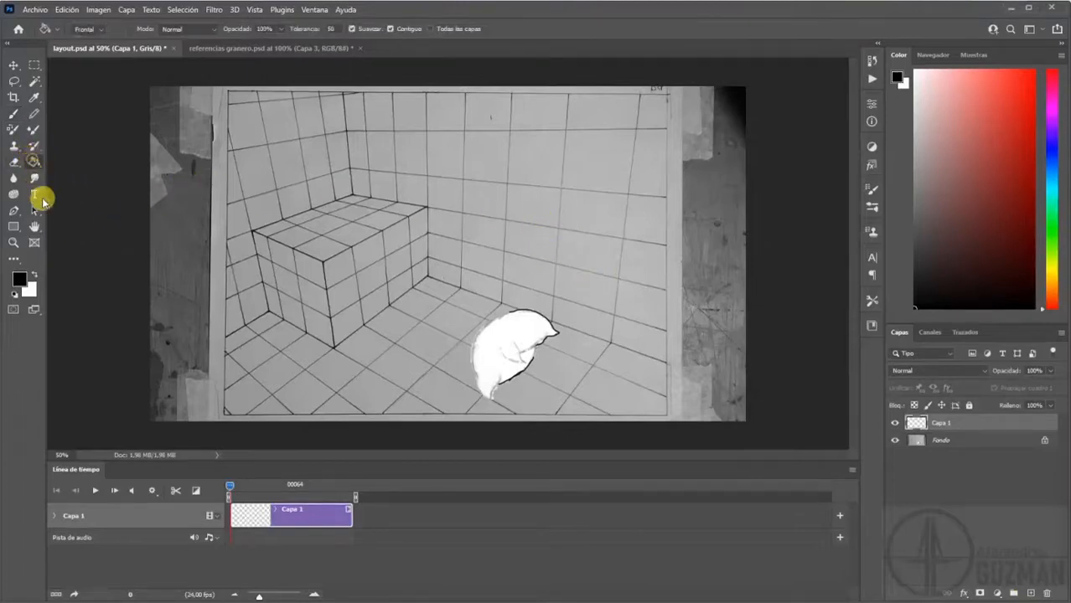
{"action": "left_click", "coordinate": [34, 277]}
{"action": "left_click", "coordinate": [455, 248]}
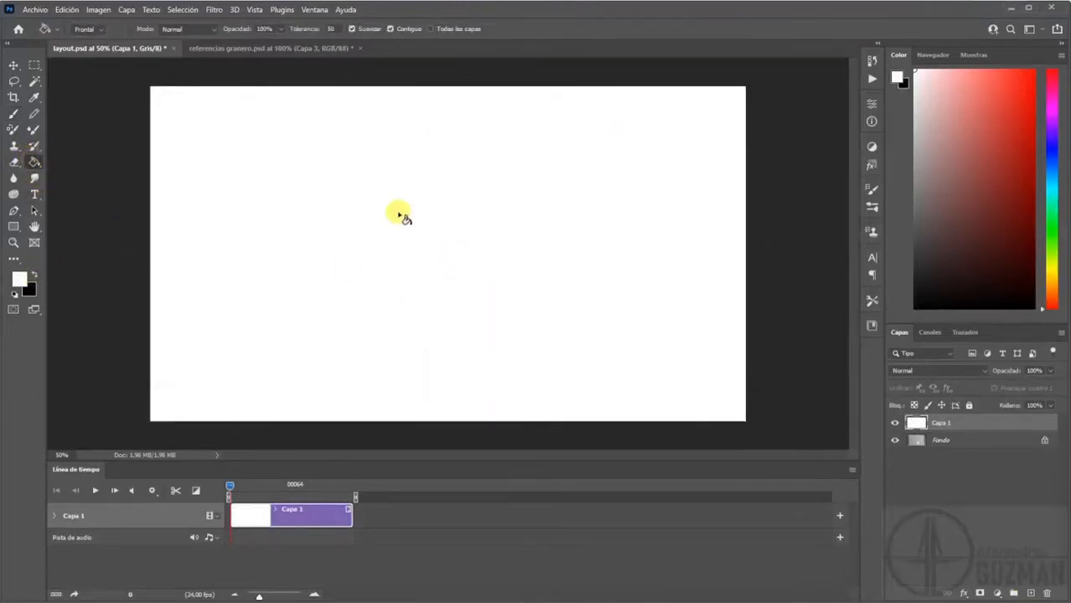
{"action": "left_click_drag", "start_coordinate": [1054, 372], "coordinate": [1024, 390]}
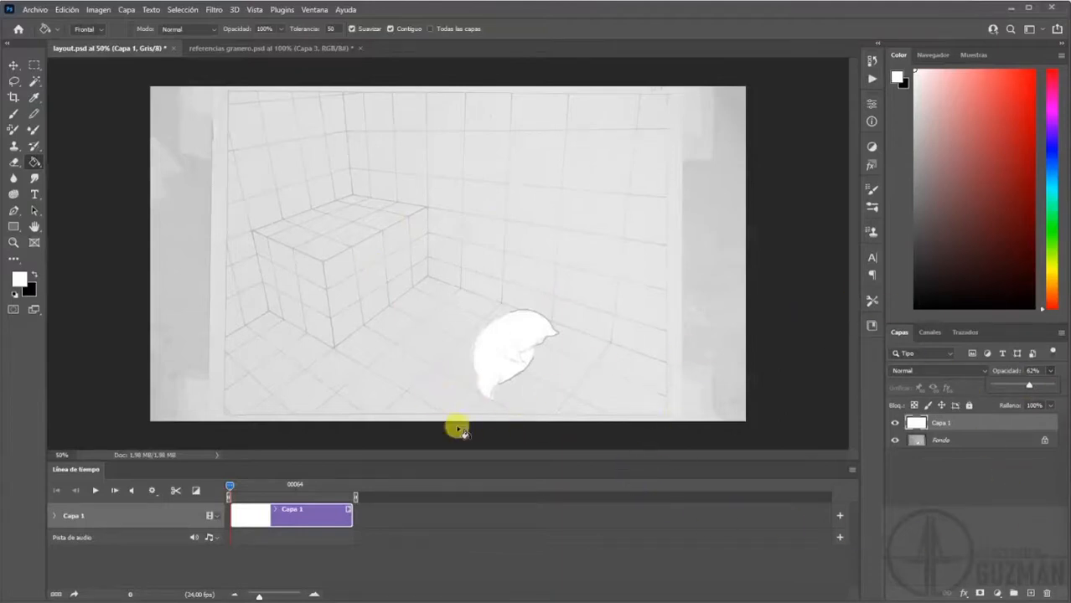
- Hide the timeline and rename the semi-transparent white layer to BaseBlanca
{"action": "left_click", "coordinate": [310, 11]}
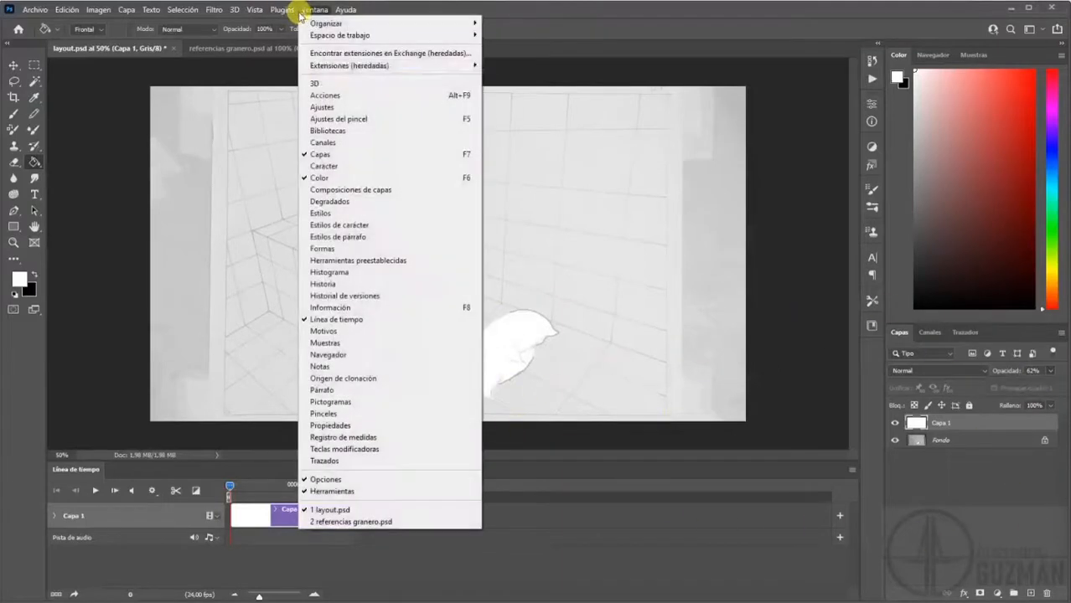
{"action": "left_click", "coordinate": [355, 323]}
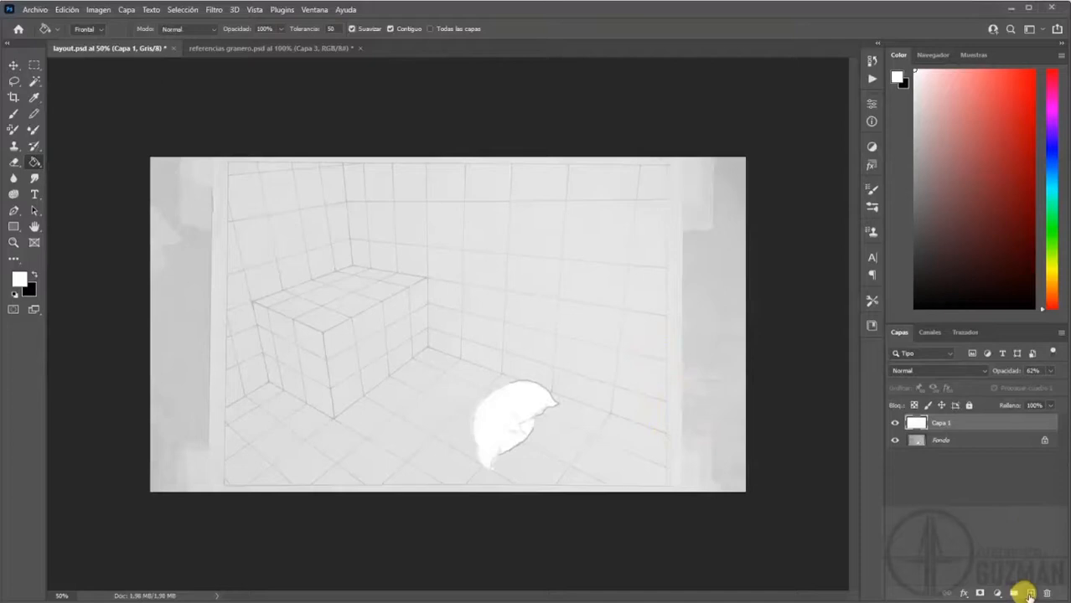
{"action": "double_click", "coordinate": [943, 423]}
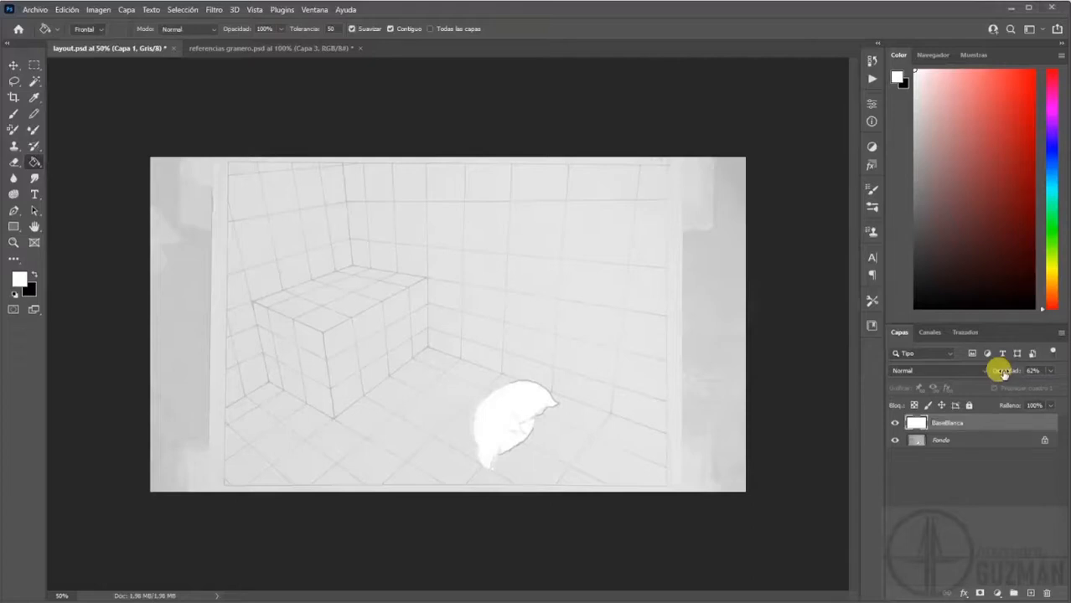
- Add an empty layer named base_fijos above BaseBlanca, undoing any accidental white fill on it
{"action": "left_click", "coordinate": [1030, 595]}
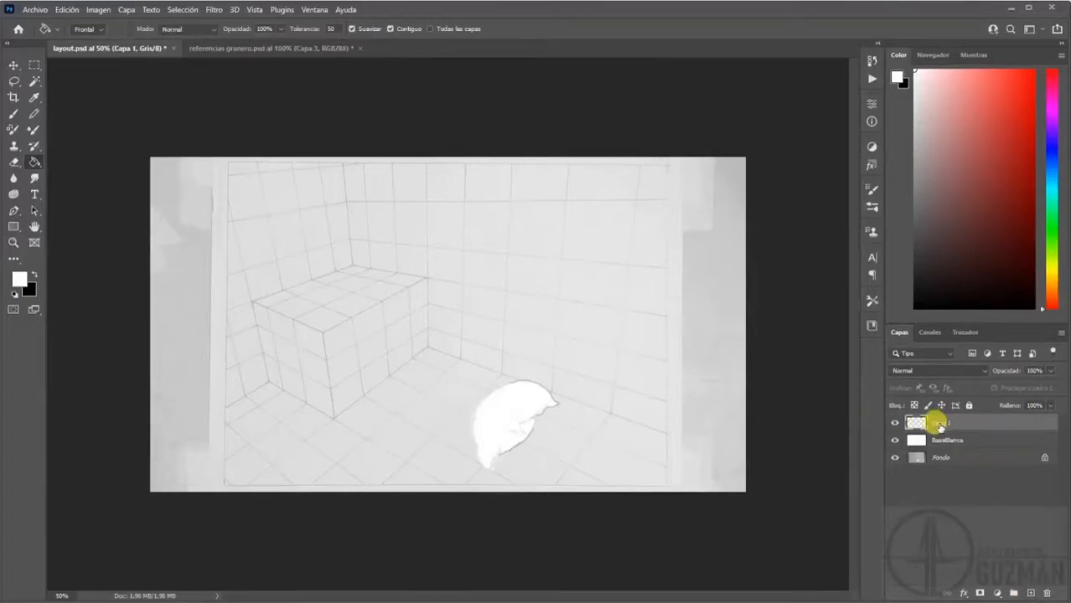
{"action": "double_click", "coordinate": [940, 421]}
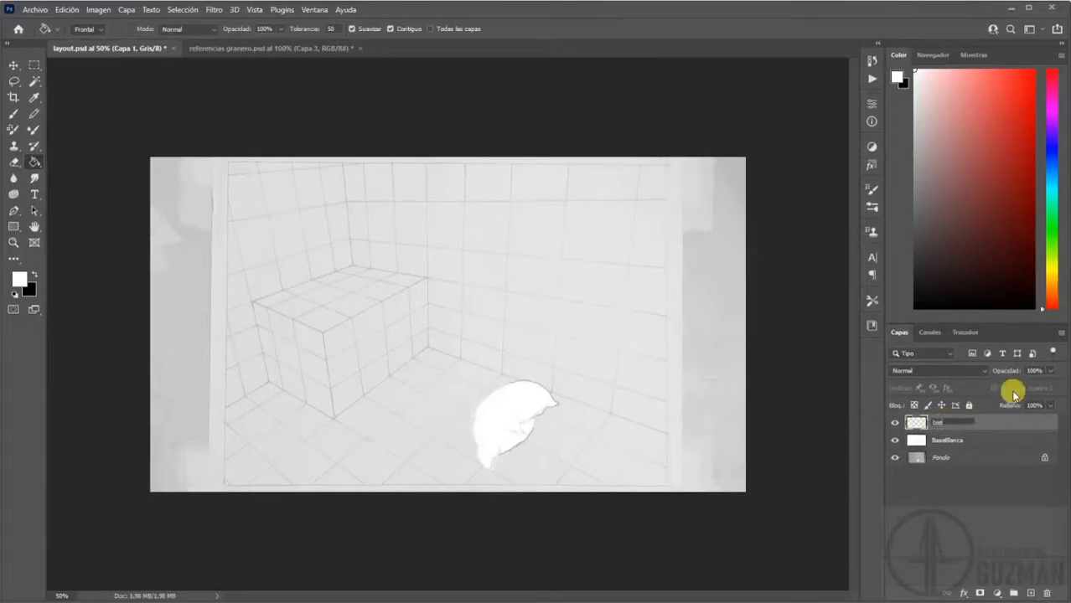
{"action": "type", "text": "base_fijos"}
{"action": "key", "text": "Return"}
{"action": "left_click", "coordinate": [516, 198]}
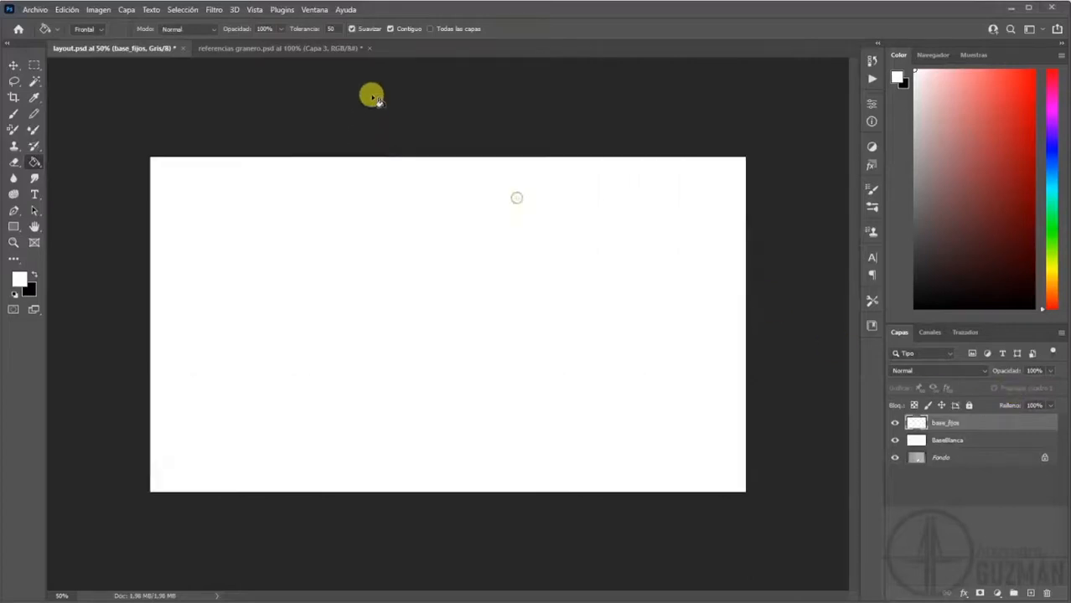
{"action": "key", "text": "ctrl+z"}
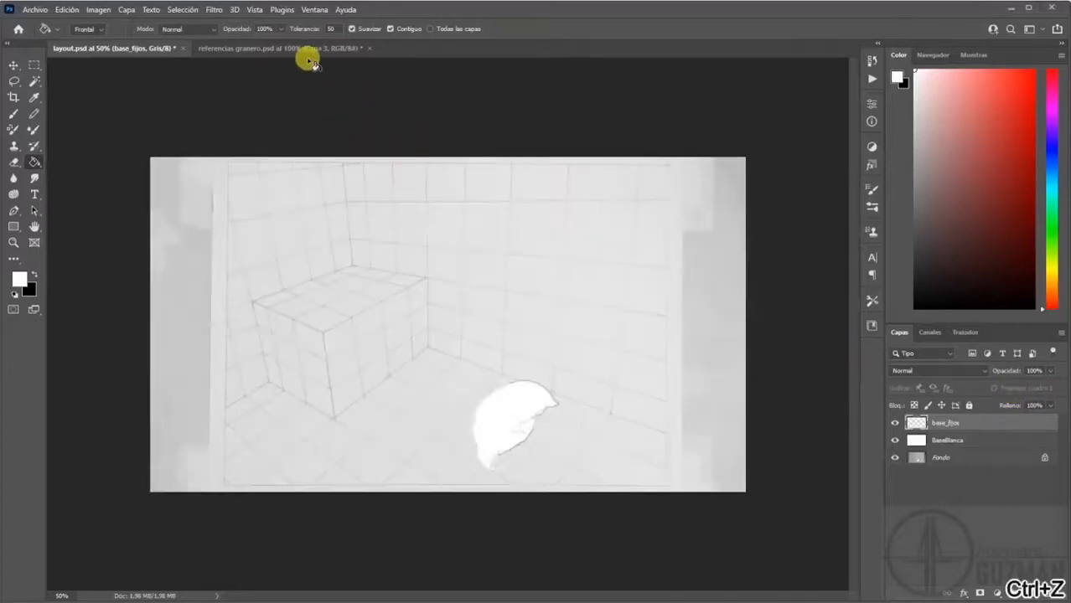
- Hide Capa 3 and Capa 2 in referencias granero.psd to view each barn reference, and return to layout.psd
{"action": "left_click", "coordinate": [298, 48]}
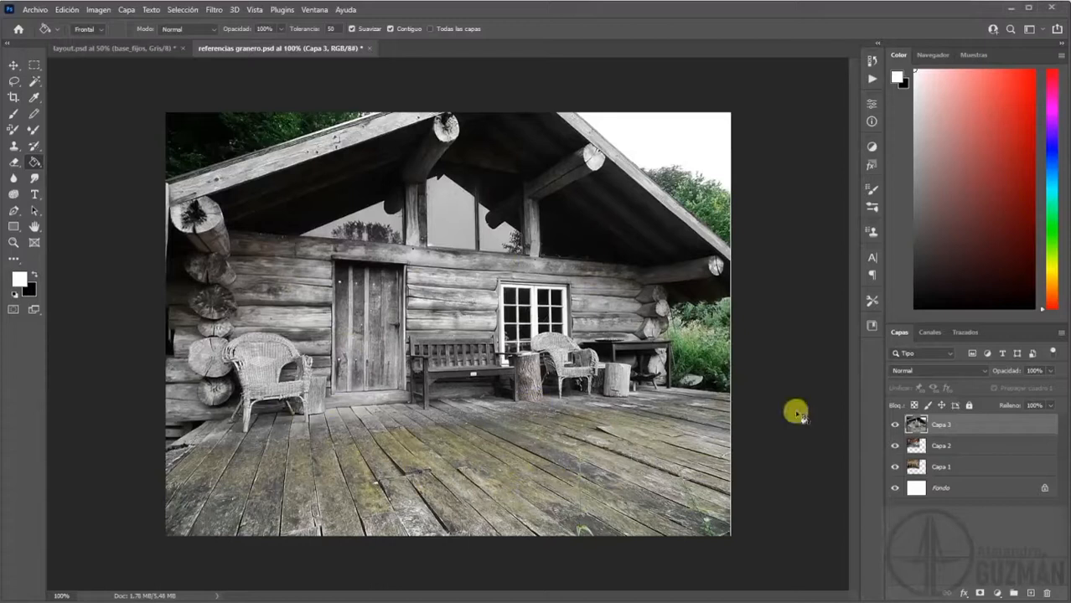
{"action": "left_click", "coordinate": [895, 425]}
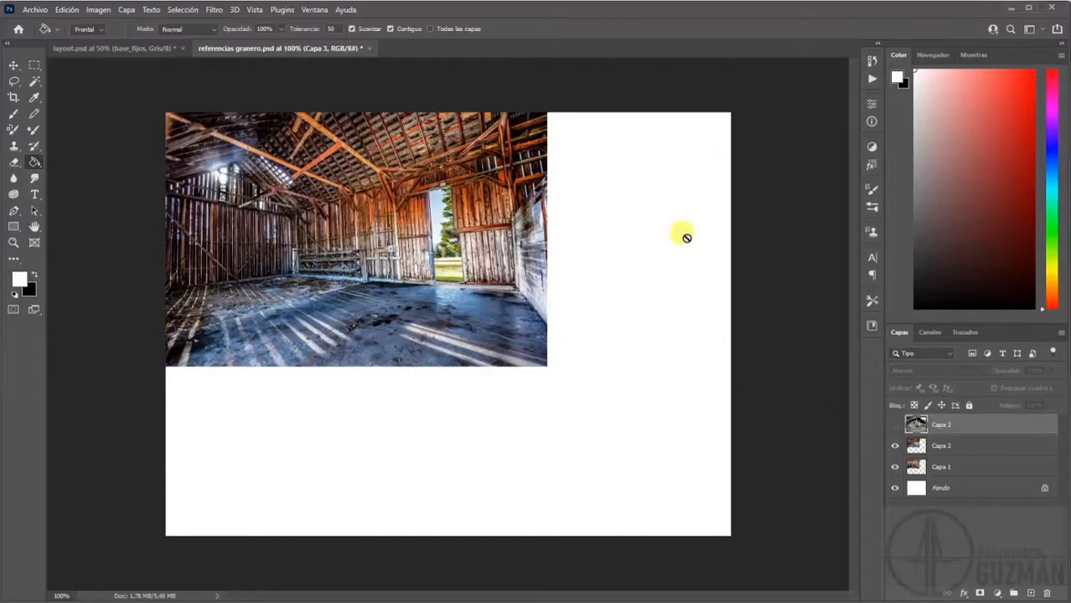
{"action": "left_click", "coordinate": [895, 446]}
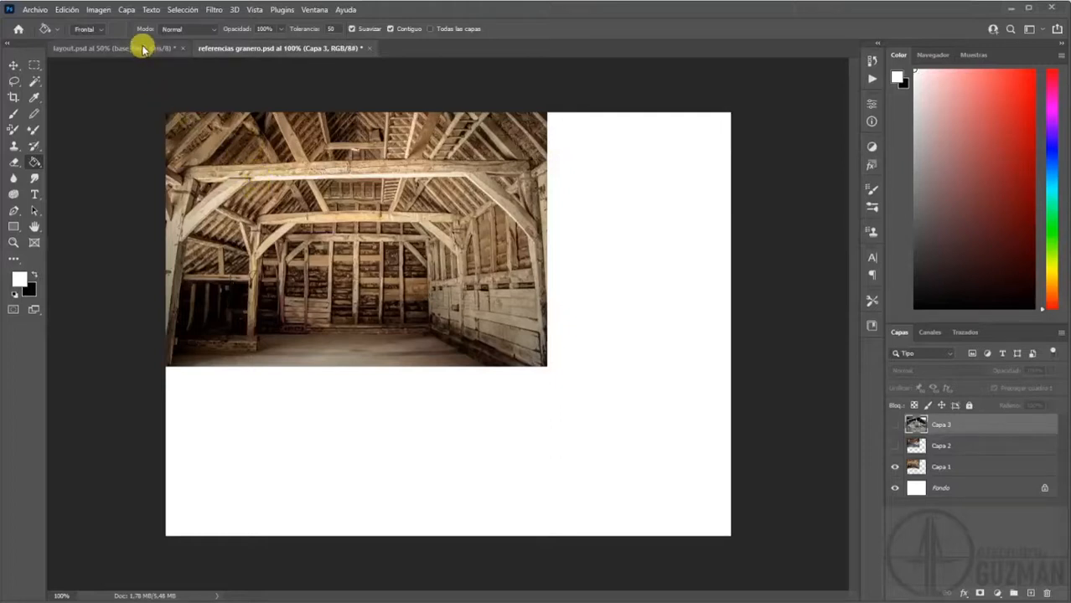
{"action": "left_click", "coordinate": [141, 48]}
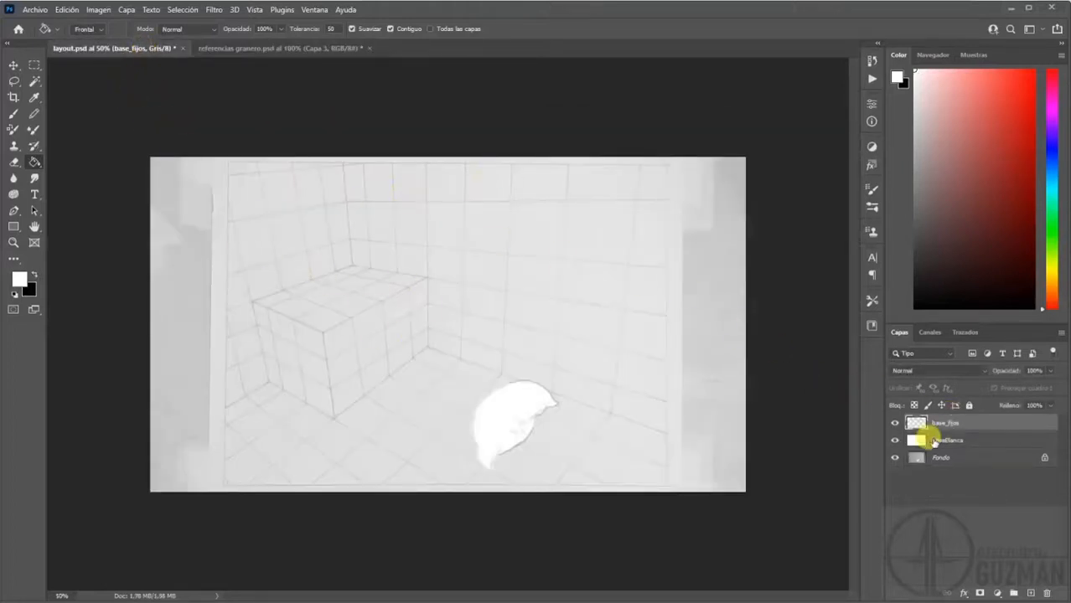
- Float referencias granero.psd in a narrow window beside the layout drawing and zoom it out to 50%
{"action": "left_click", "coordinate": [287, 47]}
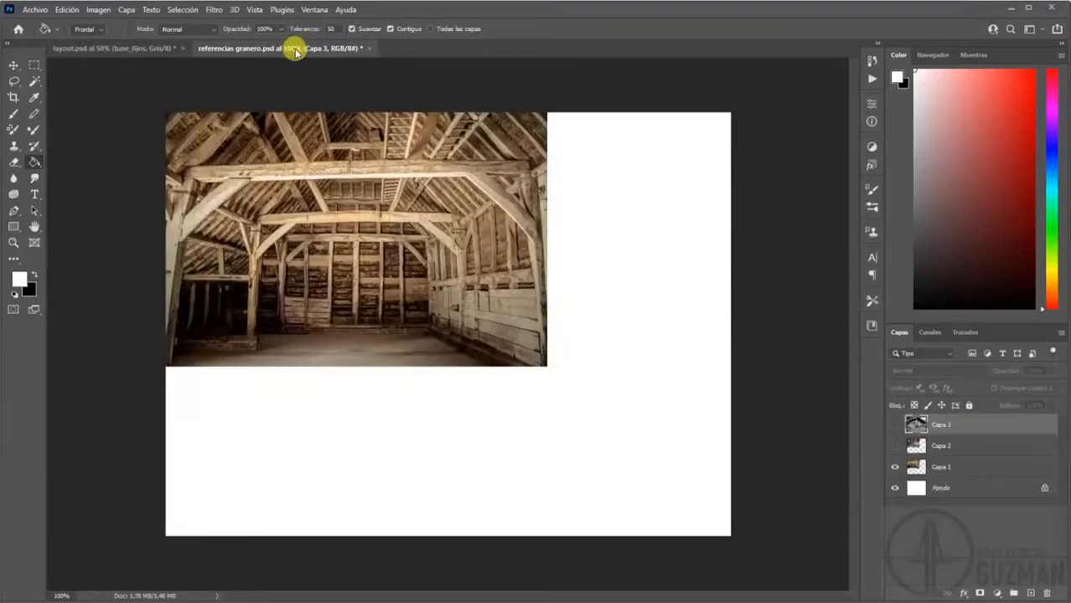
{"action": "left_click_drag", "start_coordinate": [327, 55], "coordinate": [352, 82]}
{"action": "left_click_drag", "start_coordinate": [826, 269], "coordinate": [644, 269]}
{"action": "left_click_drag", "start_coordinate": [474, 86], "coordinate": [675, 96]}
{"action": "left_click", "coordinate": [149, 47]}
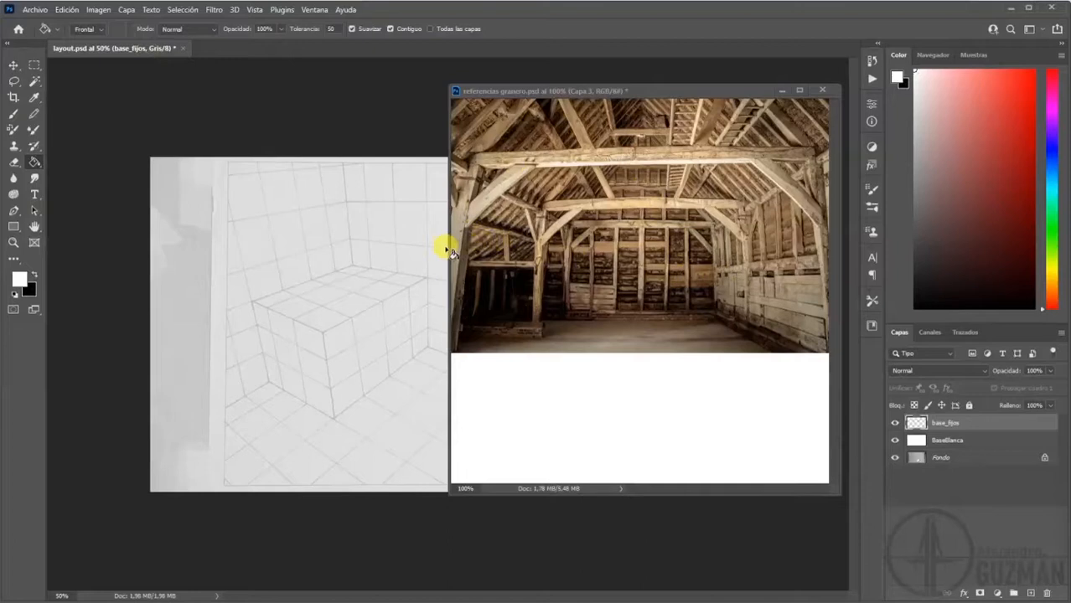
{"action": "left_click_drag", "start_coordinate": [449, 246], "coordinate": [626, 247]}
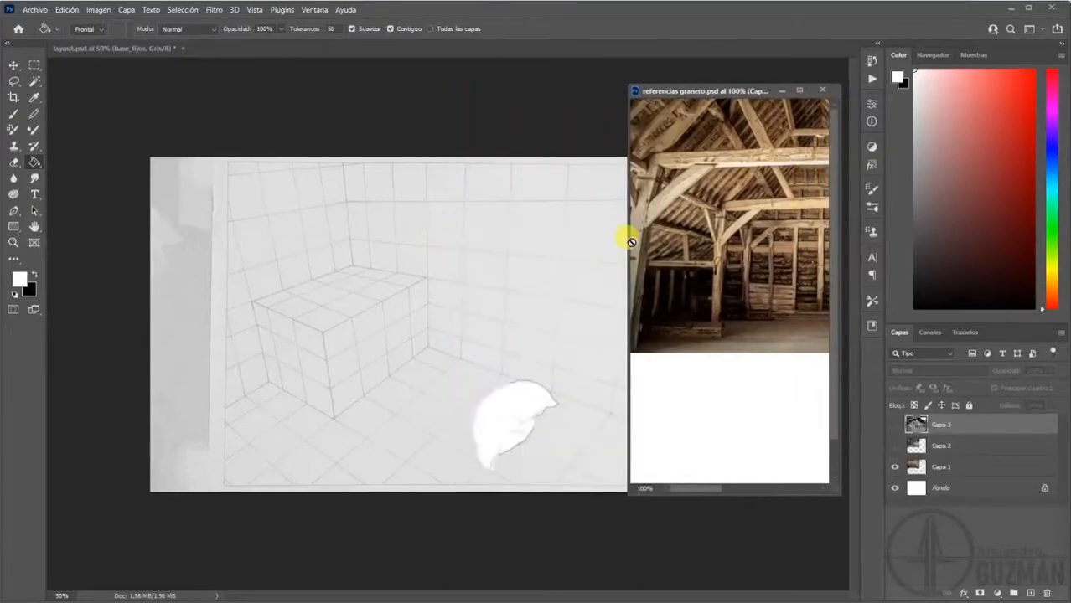
{"action": "key", "text": "ctrl+minus"}
{"action": "key", "text": "ctrl+minus"}
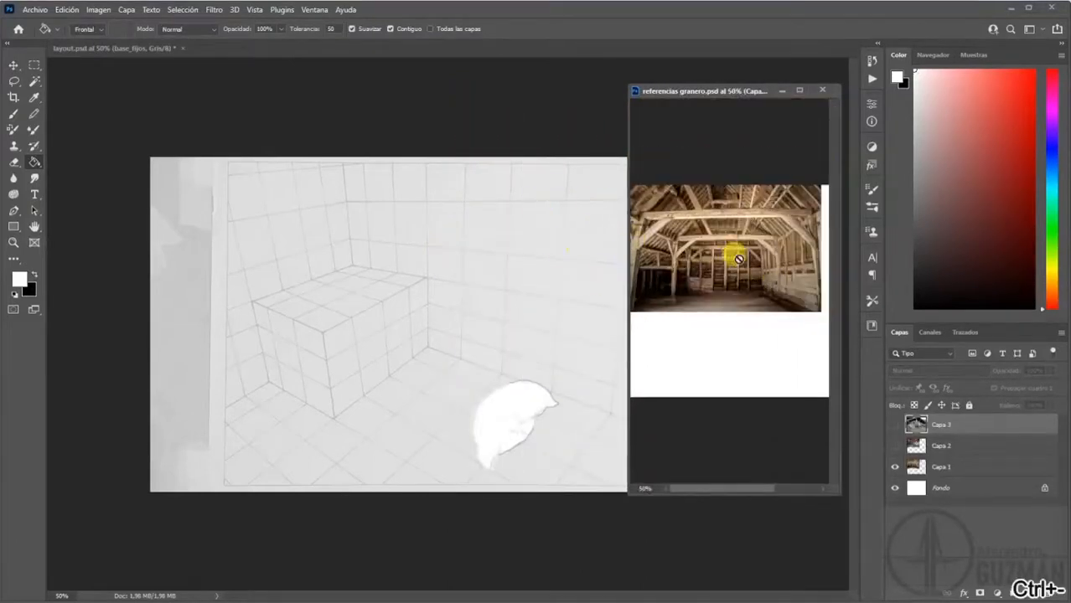
- Float layout.psd in its own window and arrange it beside the barn reference window
{"action": "left_click_drag", "start_coordinate": [132, 53], "coordinate": [104, 65]}
{"action": "left_click_drag", "start_coordinate": [392, 71], "coordinate": [415, 132]}
{"action": "left_click_drag", "start_coordinate": [728, 94], "coordinate": [747, 90]}
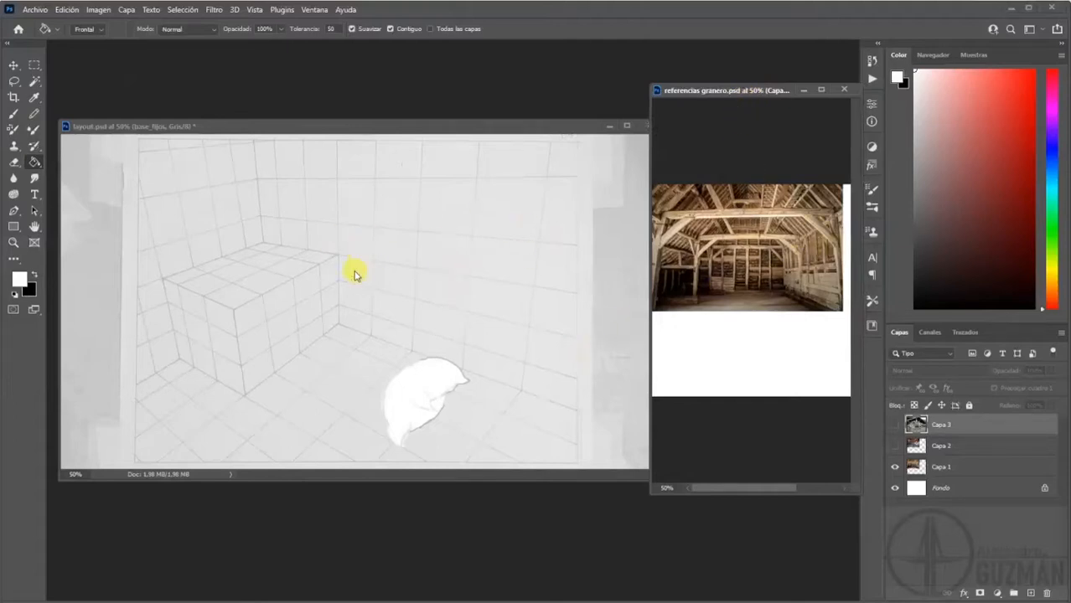
{"action": "left_click_drag", "start_coordinate": [458, 119], "coordinate": [472, 114]}
- Set the foreground colour to the saturated blue 004eff
{"action": "left_click", "coordinate": [32, 276]}
{"action": "left_click", "coordinate": [33, 278]}
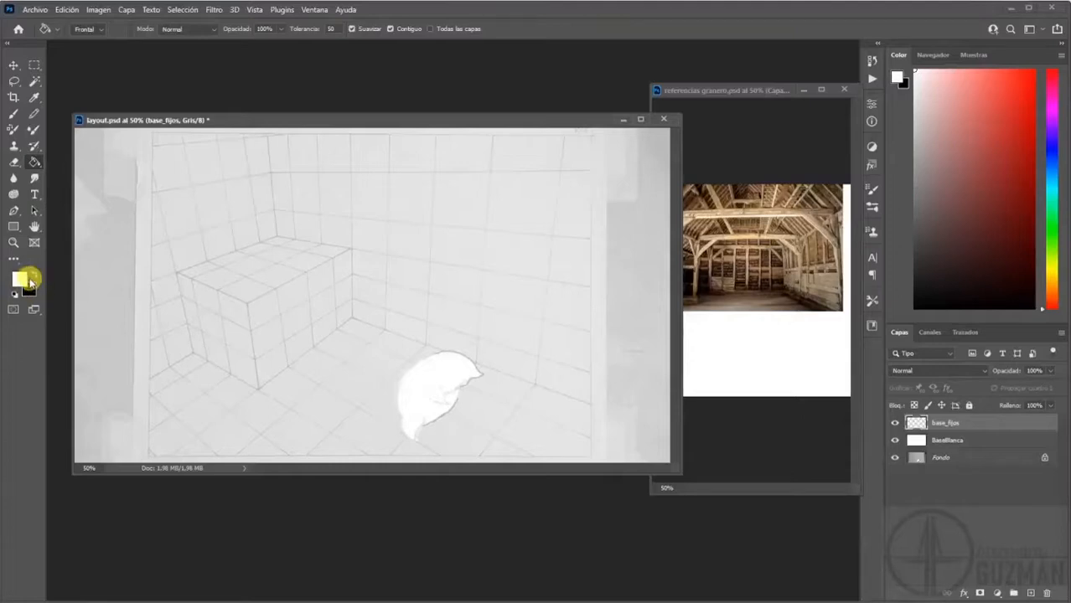
{"action": "left_click", "coordinate": [21, 282]}
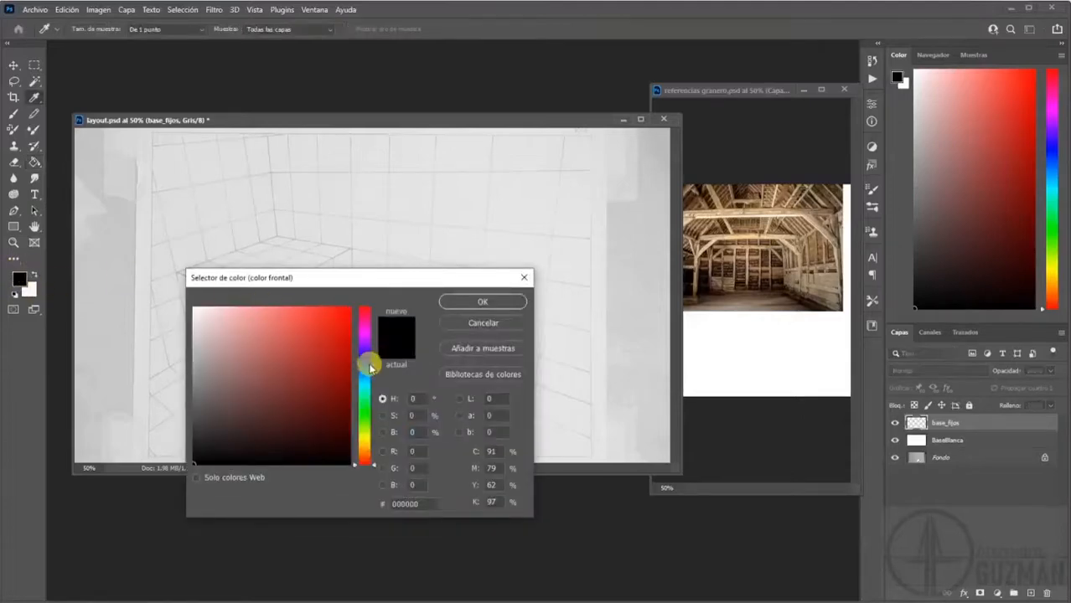
{"action": "left_click", "coordinate": [326, 353]}
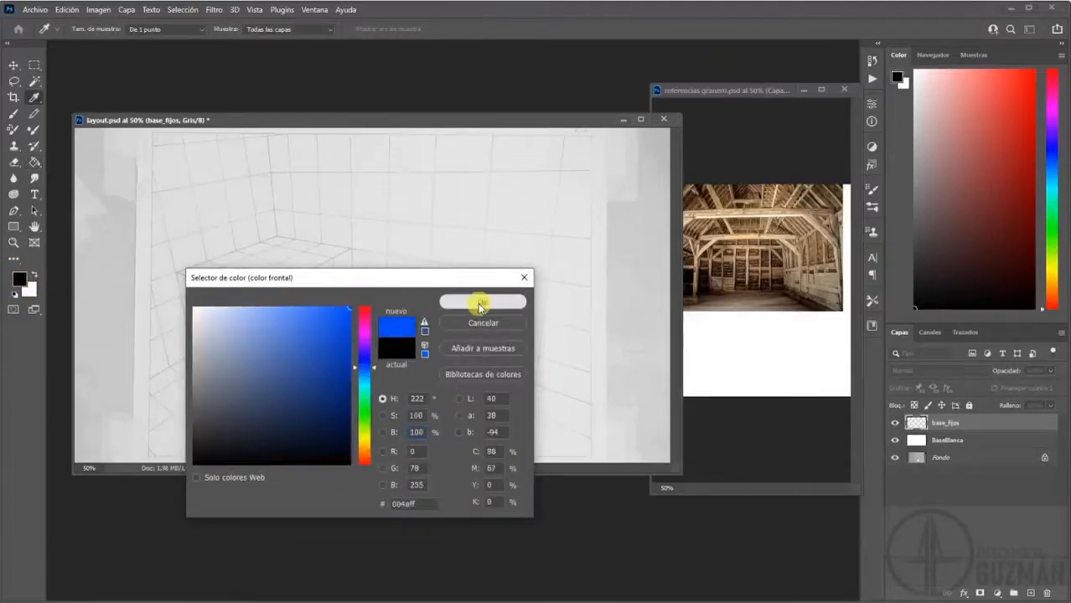
{"action": "left_click", "coordinate": [484, 302]}
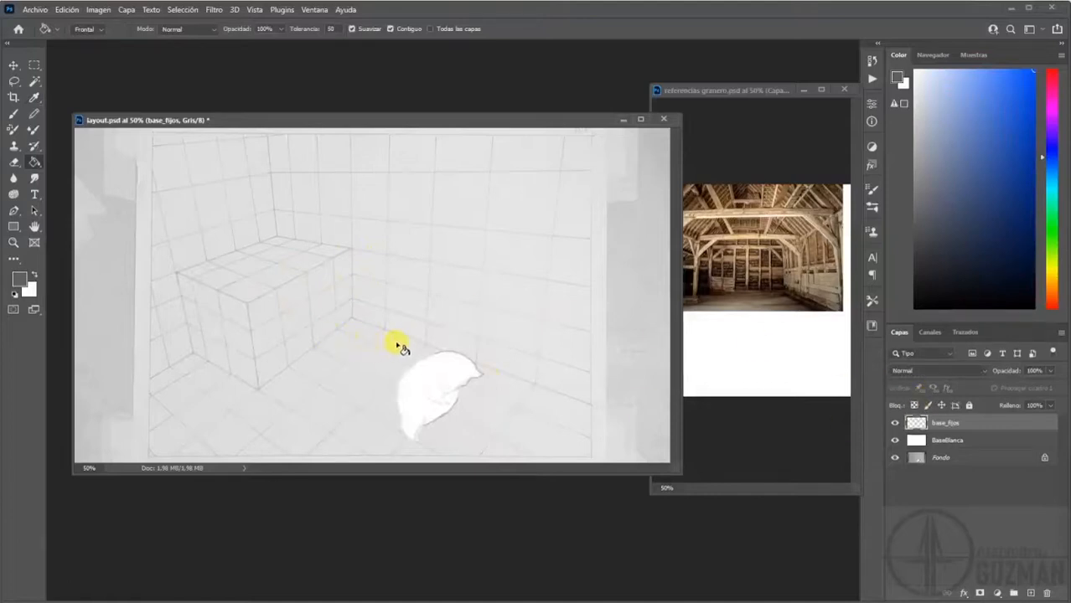
- Switch to the Eraser, inspect its brush presets and shrink its tip to 1 px
{"action": "key", "text": "b"}
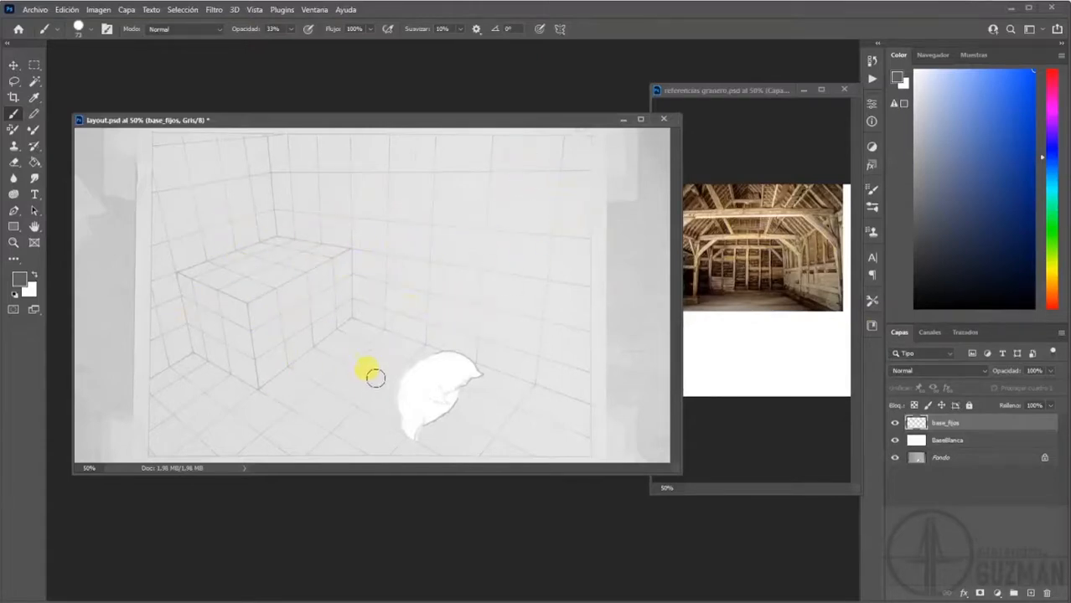
{"action": "key", "text": "e"}
{"action": "right_click", "coordinate": [494, 238]}
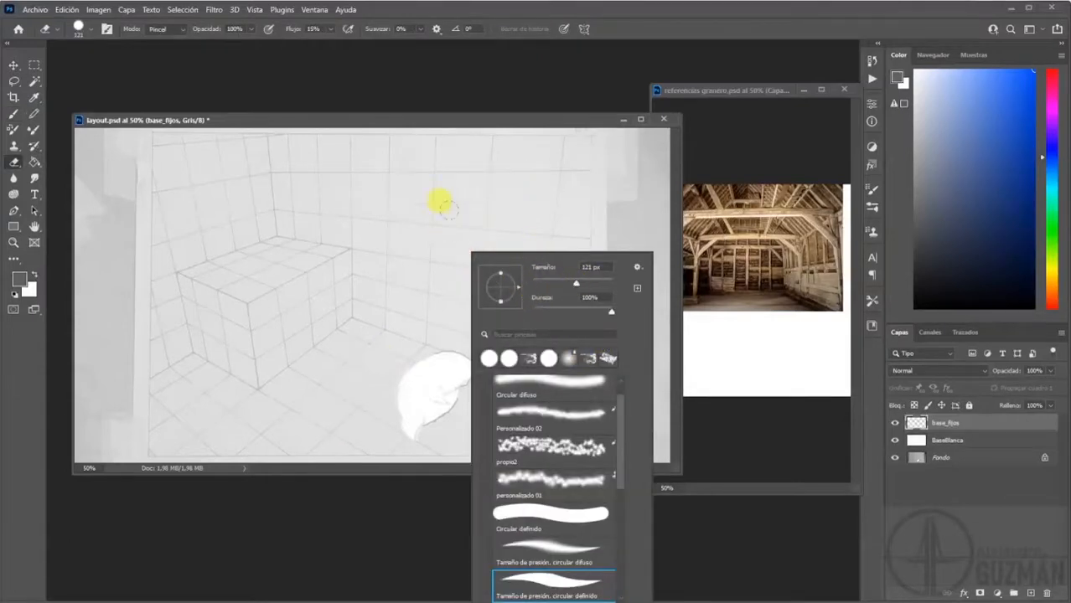
{"action": "left_click", "coordinate": [569, 117]}
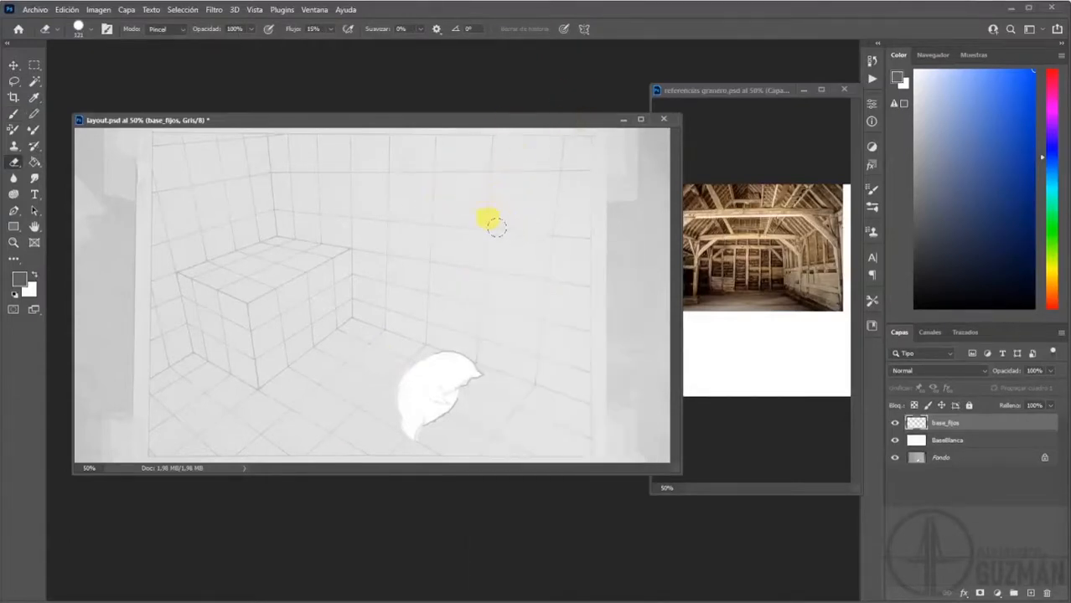
{"action": "mouse_move", "coordinate": [466, 258]}
{"action": "left_mouse_down"}
{"action": "mouse_move", "coordinate": [455, 265]}
{"action": "mouse_move", "coordinate": [491, 254]}
{"action": "mouse_move", "coordinate": [488, 301]}
{"action": "mouse_move", "coordinate": [438, 323]}
{"action": "left_mouse_up"}
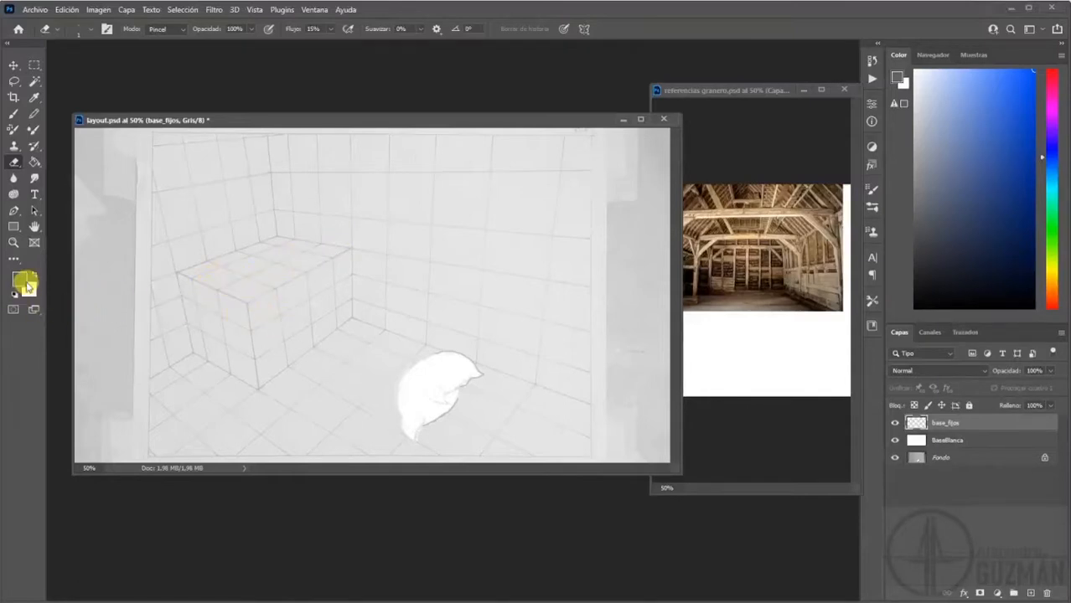
- Convert layout.psd from grayscale to RGB colour mode without flattening its layers
{"action": "left_click", "coordinate": [98, 9]}
{"action": "mouse_move", "coordinate": [110, 22]}
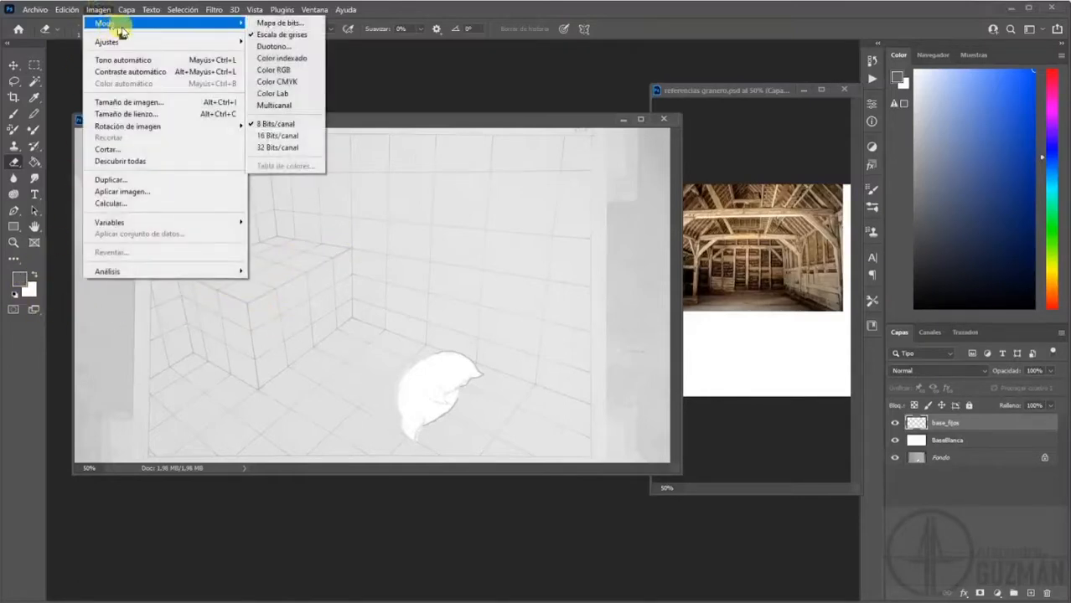
{"action": "left_click", "coordinate": [292, 73]}
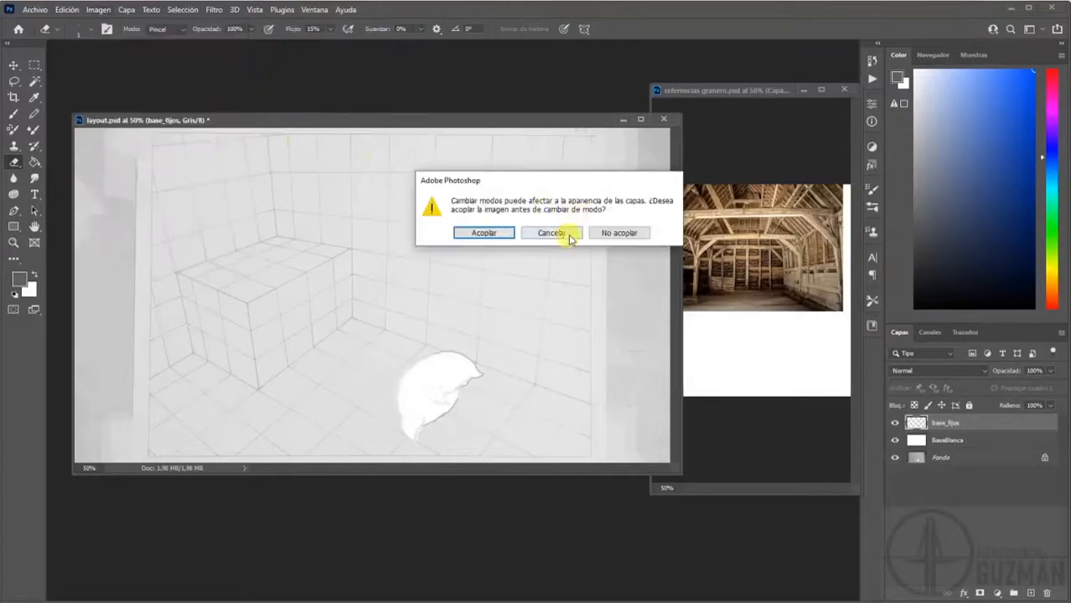
{"action": "left_click", "coordinate": [619, 233]}
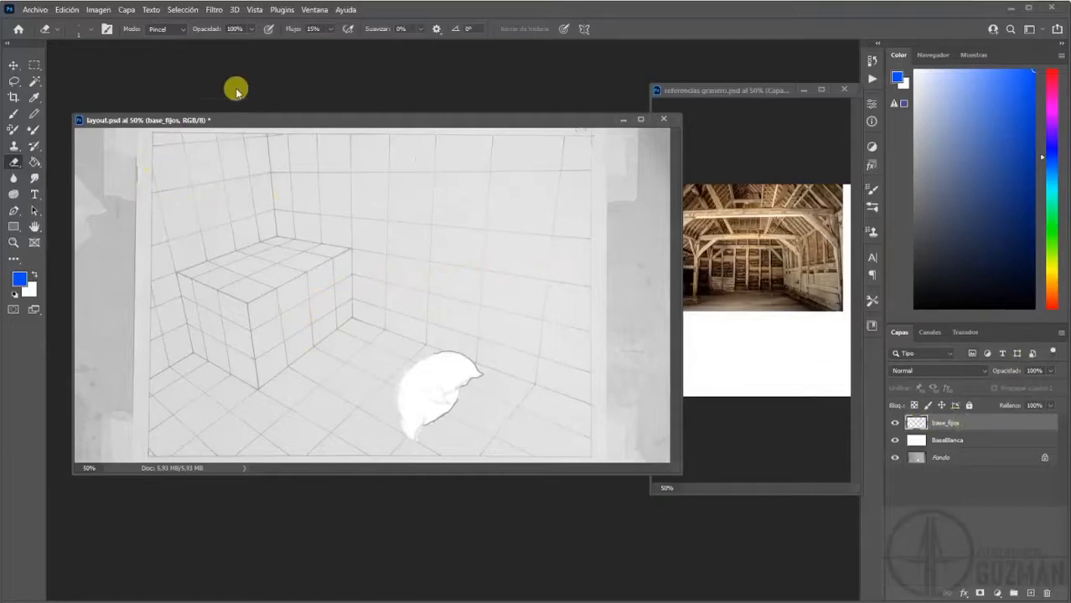
- Enlarge the Eraser's tip for the pressure-size hard round preset, entering 14 px and adjusting it further on the canvas
{"action": "right_click", "coordinate": [455, 227]}
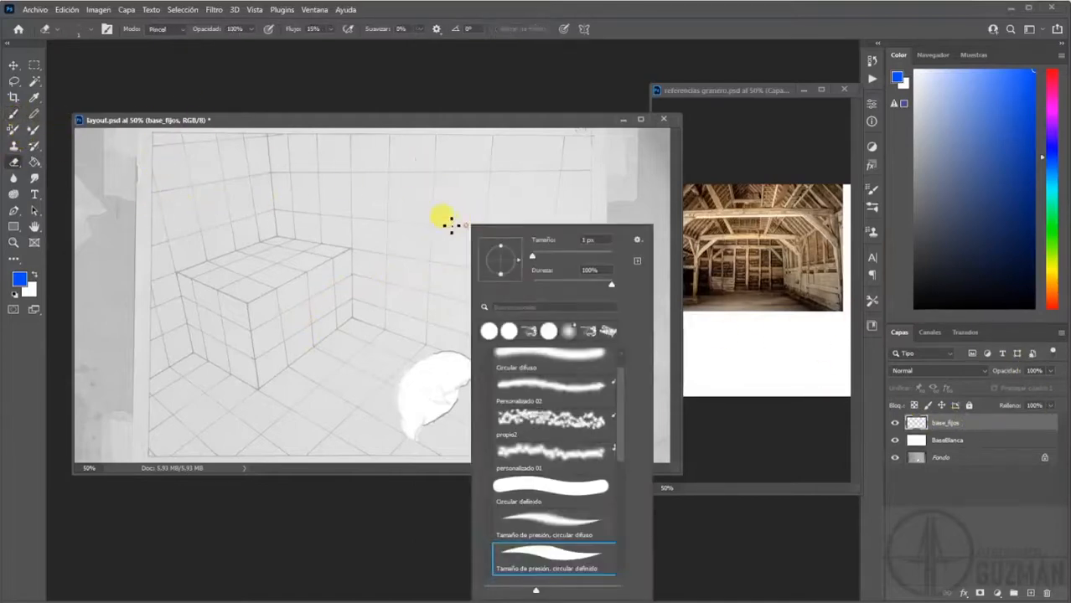
{"action": "left_click", "coordinate": [537, 258]}
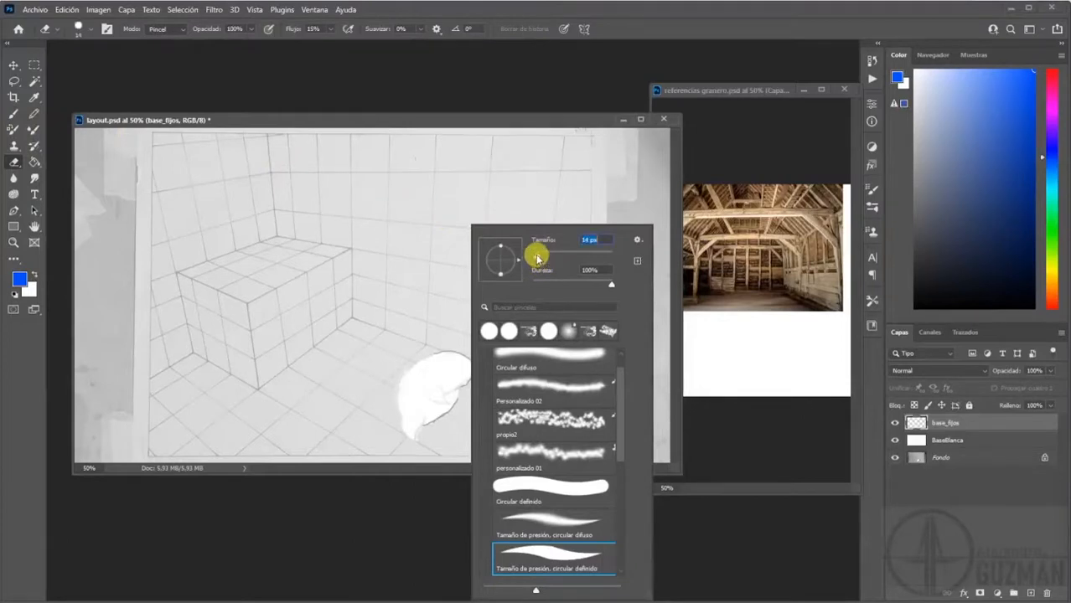
{"action": "key", "text": "alt"}
{"action": "key", "text": "alt+e"}
{"action": "mouse_move", "coordinate": [443, 174]}
{"action": "left_mouse_down"}
{"action": "mouse_move", "coordinate": [469, 174]}
{"action": "mouse_move", "coordinate": [446, 176]}
{"action": "left_mouse_up"}
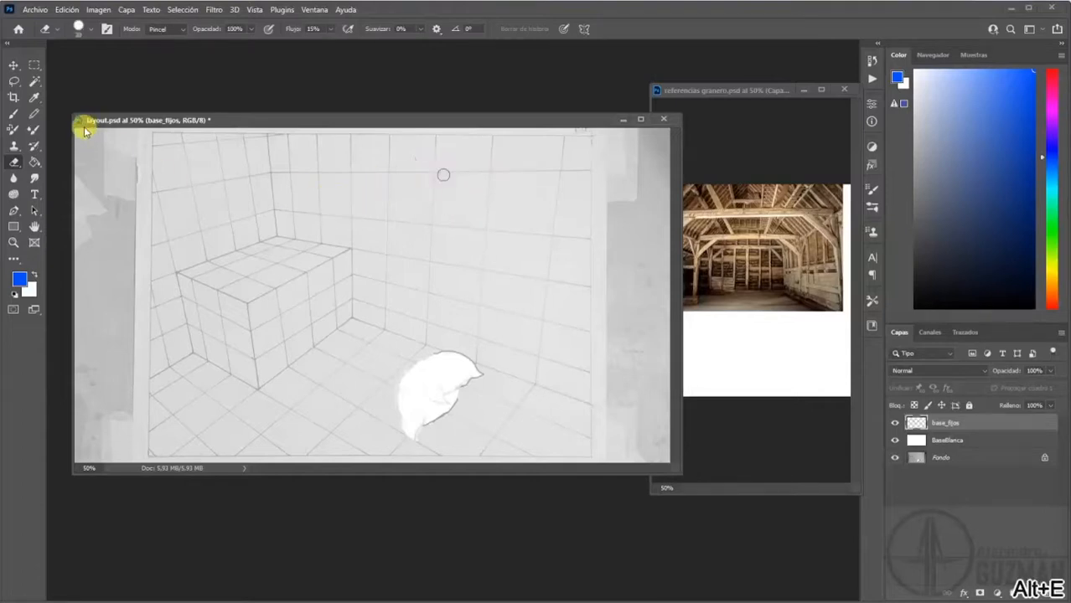
- Switch to the Brush with a 34 px tip, try a blue stroke across the layout and undo it
{"action": "left_click", "coordinate": [14, 113]}
{"action": "key", "text": "alt"}
{"action": "mouse_move", "coordinate": [440, 178]}
{"action": "left_mouse_down"}
{"action": "mouse_move", "coordinate": [454, 179]}
{"action": "mouse_move", "coordinate": [431, 179]}
{"action": "mouse_move", "coordinate": [339, 226]}
{"action": "left_mouse_up"}
{"action": "mouse_move", "coordinate": [299, 264]}
{"action": "left_mouse_down"}
{"action": "mouse_move", "coordinate": [323, 290]}
{"action": "mouse_move", "coordinate": [374, 286]}
{"action": "mouse_move", "coordinate": [462, 218]}
{"action": "mouse_move", "coordinate": [449, 175]}
{"action": "left_mouse_up"}
{"action": "key", "text": "ctrl+z"}
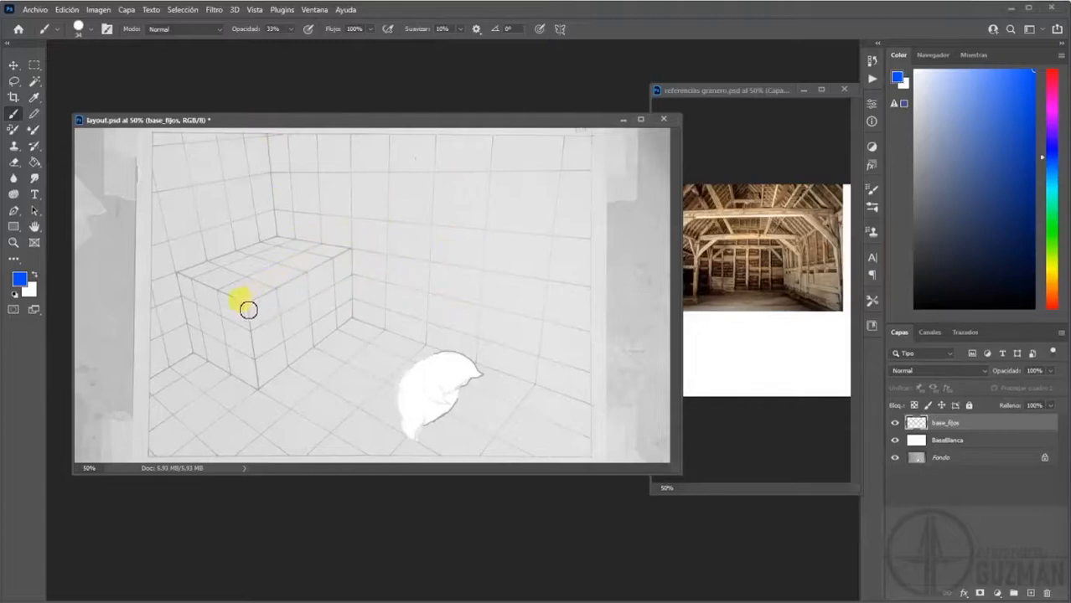
- Sketch the platform's front top edge and its first plank in blue, following the perspective box and closing both plank ends
{"action": "mouse_move", "coordinate": [244, 305]}
{"action": "left_mouse_down"}
{"action": "mouse_move", "coordinate": [339, 257]}
{"action": "mouse_move", "coordinate": [292, 288]}
{"action": "left_mouse_up"}
{"action": "key", "text": "ctrl+plus"}
{"action": "key", "text": "ctrl+plus"}
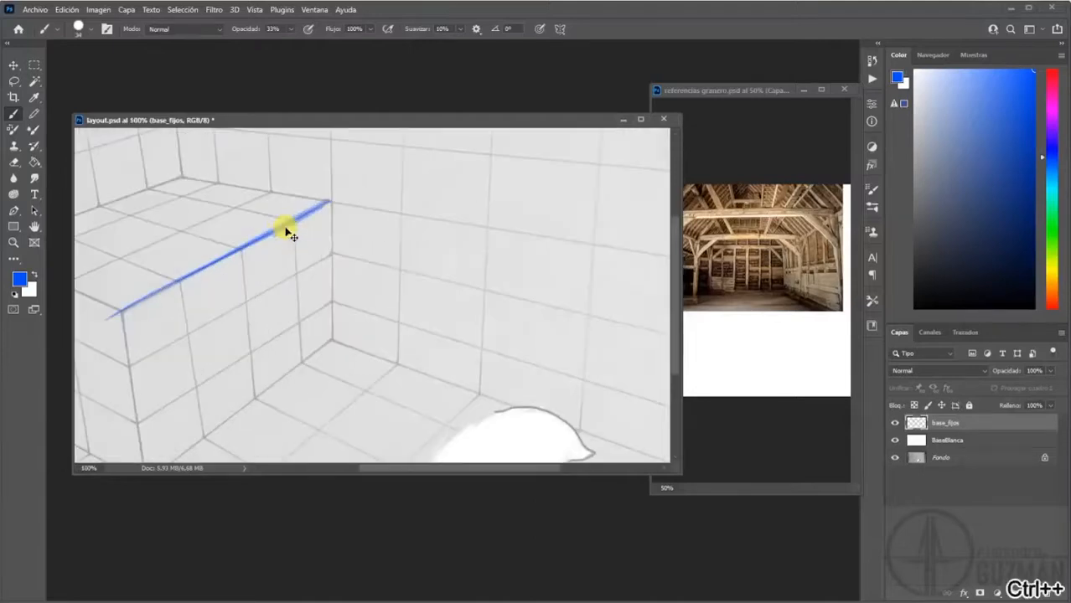
{"action": "mouse_move", "coordinate": [323, 397]}
{"action": "left_mouse_down"}
{"action": "mouse_move", "coordinate": [441, 304]}
{"action": "mouse_move", "coordinate": [482, 301]}
{"action": "left_mouse_up"}
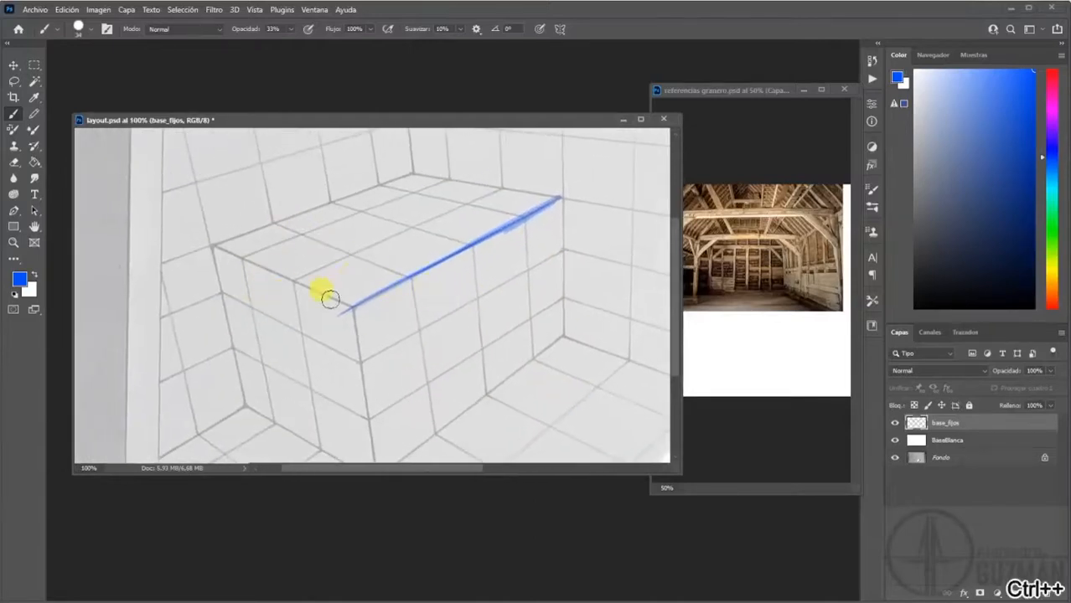
{"action": "left_click_drag", "start_coordinate": [317, 290], "coordinate": [478, 208]}
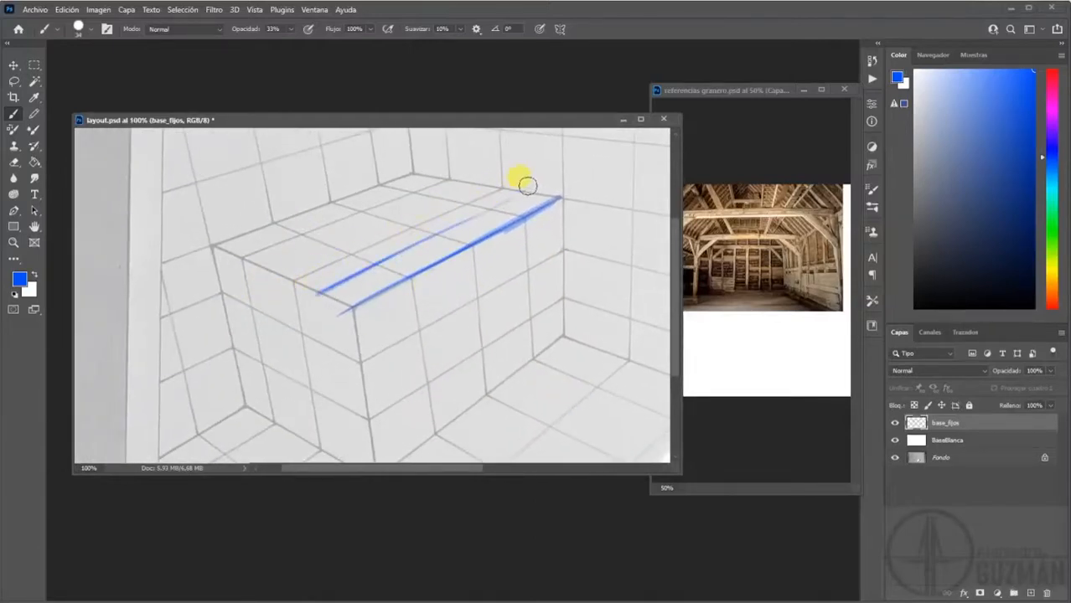
{"action": "mouse_move", "coordinate": [382, 252]}
{"action": "left_mouse_down"}
{"action": "mouse_move", "coordinate": [497, 186]}
{"action": "mouse_move", "coordinate": [539, 188]}
{"action": "left_mouse_up"}
{"action": "mouse_move", "coordinate": [355, 306]}
{"action": "left_mouse_down"}
{"action": "mouse_move", "coordinate": [315, 298]}
{"action": "mouse_move", "coordinate": [353, 310]}
{"action": "mouse_move", "coordinate": [562, 198]}
{"action": "mouse_move", "coordinate": [385, 317]}
{"action": "mouse_move", "coordinate": [362, 320]}
{"action": "mouse_move", "coordinate": [354, 302]}
{"action": "mouse_move", "coordinate": [326, 305]}
{"action": "mouse_move", "coordinate": [348, 311]}
{"action": "mouse_move", "coordinate": [305, 286]}
{"action": "mouse_move", "coordinate": [351, 303]}
{"action": "mouse_move", "coordinate": [330, 288]}
{"action": "left_mouse_up"}
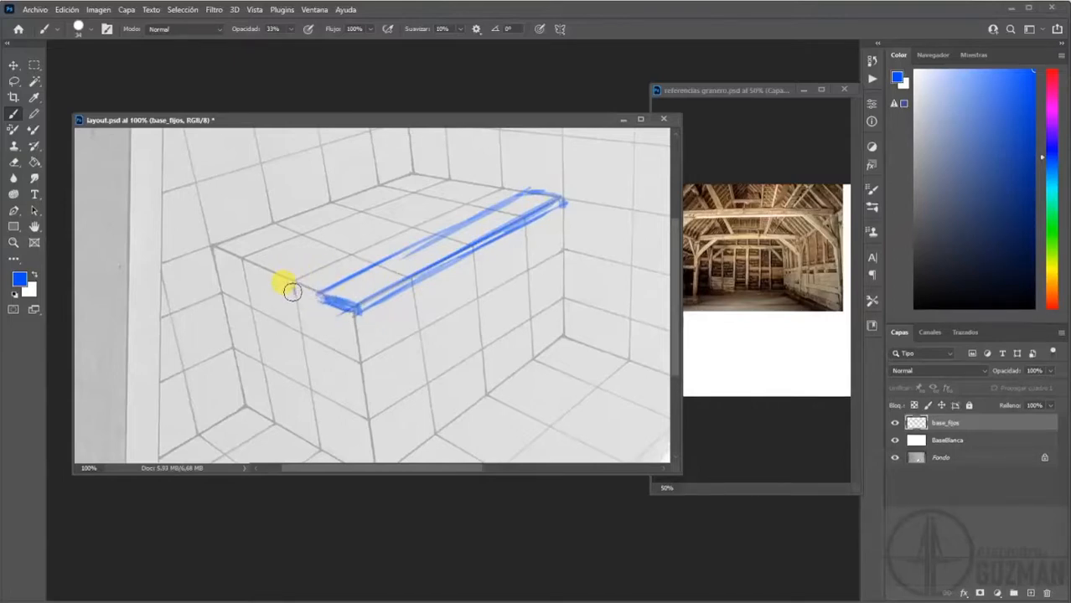
- Sketch the remaining parallel planks of the platform top, from the first plank to the box's back edge
{"action": "mouse_move", "coordinate": [293, 290]}
{"action": "left_mouse_down"}
{"action": "mouse_move", "coordinate": [347, 258]}
{"action": "mouse_move", "coordinate": [284, 286]}
{"action": "mouse_move", "coordinate": [472, 195]}
{"action": "left_mouse_up"}
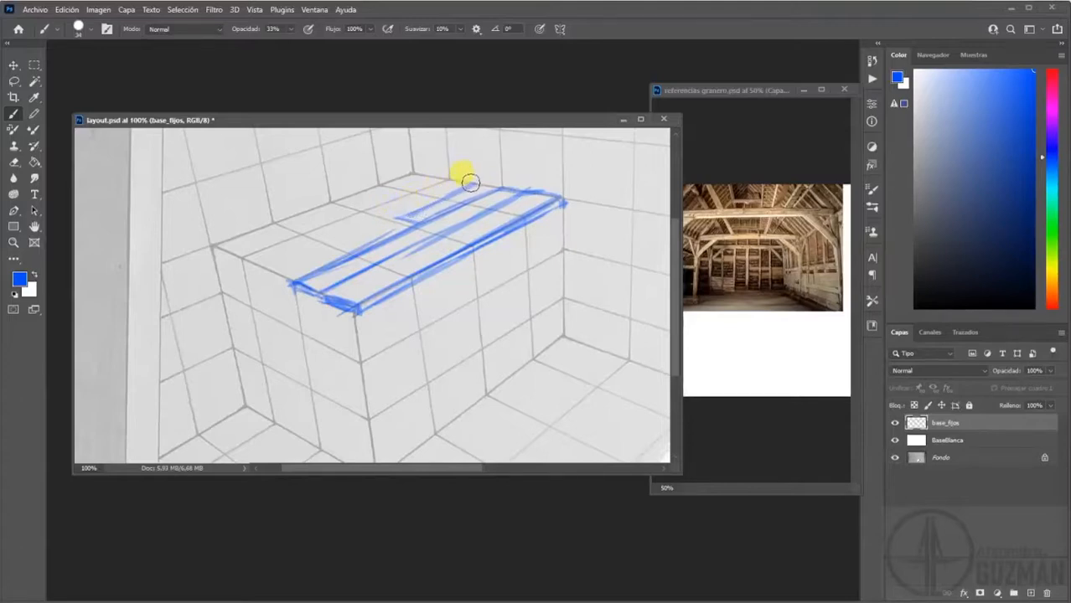
{"action": "mouse_move", "coordinate": [499, 186]}
{"action": "left_mouse_down"}
{"action": "mouse_move", "coordinate": [266, 269]}
{"action": "mouse_move", "coordinate": [288, 288]}
{"action": "mouse_move", "coordinate": [266, 262]}
{"action": "mouse_move", "coordinate": [355, 242]}
{"action": "mouse_move", "coordinate": [261, 263]}
{"action": "left_mouse_up"}
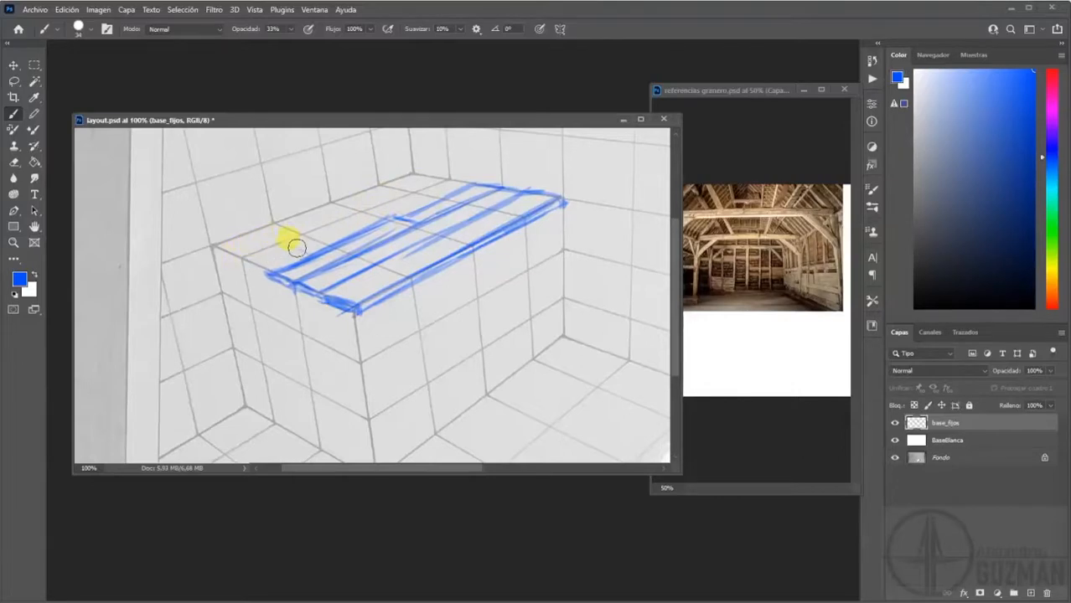
{"action": "left_click_drag", "start_coordinate": [249, 258], "coordinate": [300, 243]}
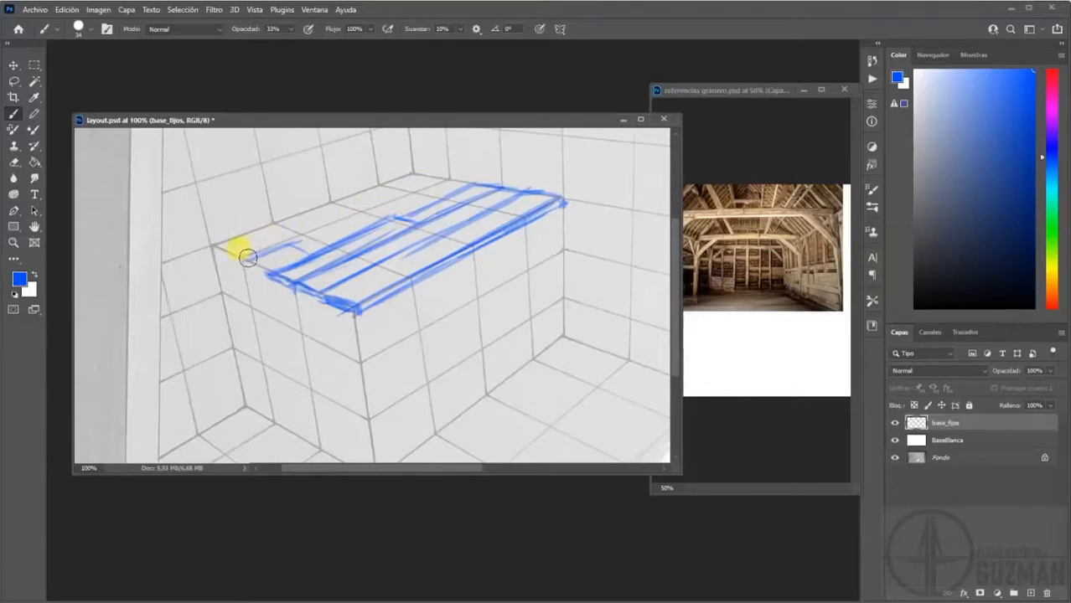
{"action": "mouse_move", "coordinate": [248, 265]}
{"action": "left_mouse_down"}
{"action": "mouse_move", "coordinate": [300, 242]}
{"action": "mouse_move", "coordinate": [249, 259]}
{"action": "mouse_move", "coordinate": [286, 240]}
{"action": "mouse_move", "coordinate": [314, 250]}
{"action": "left_mouse_up"}
{"action": "left_click_drag", "start_coordinate": [251, 262], "coordinate": [285, 250]}
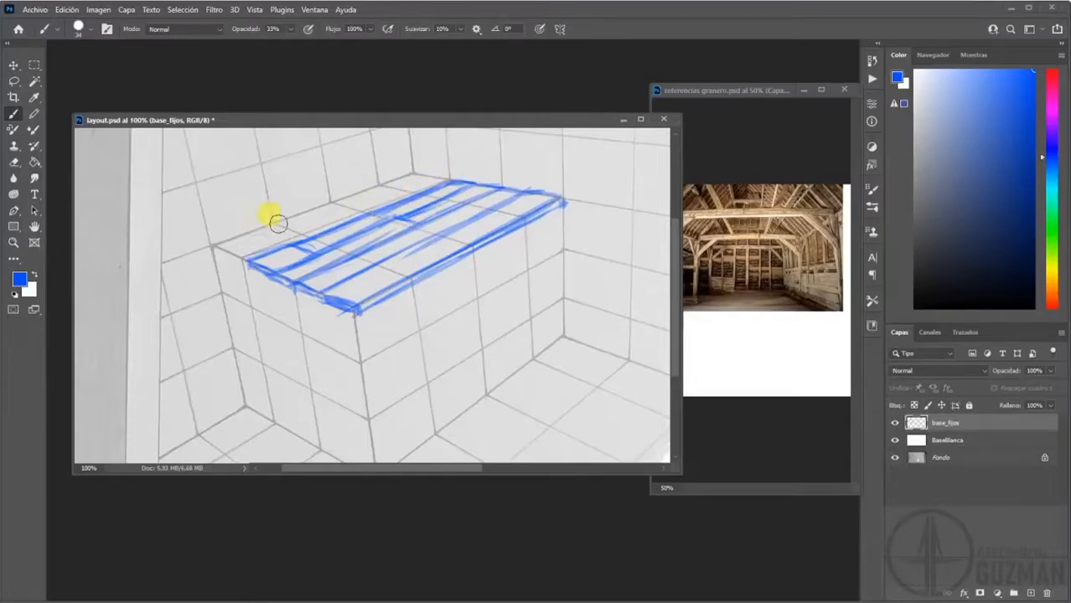
{"action": "left_click_drag", "start_coordinate": [241, 264], "coordinate": [218, 250]}
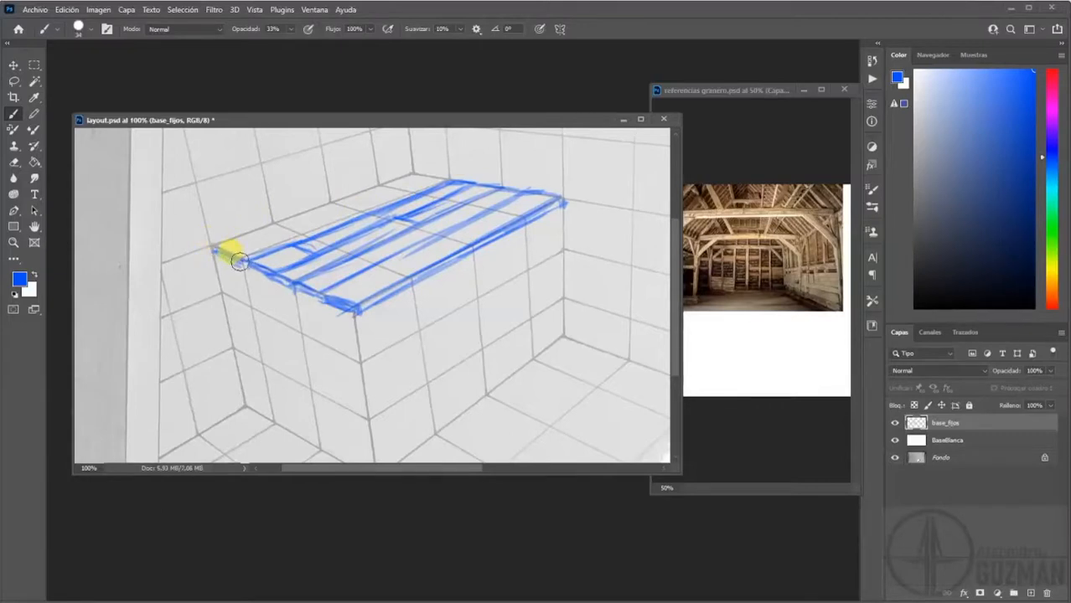
{"action": "mouse_move", "coordinate": [226, 247]}
{"action": "left_mouse_down"}
{"action": "mouse_move", "coordinate": [421, 175]}
{"action": "mouse_move", "coordinate": [406, 177]}
{"action": "mouse_move", "coordinate": [442, 177]}
{"action": "mouse_move", "coordinate": [243, 244]}
{"action": "mouse_move", "coordinate": [213, 247]}
{"action": "left_mouse_up"}
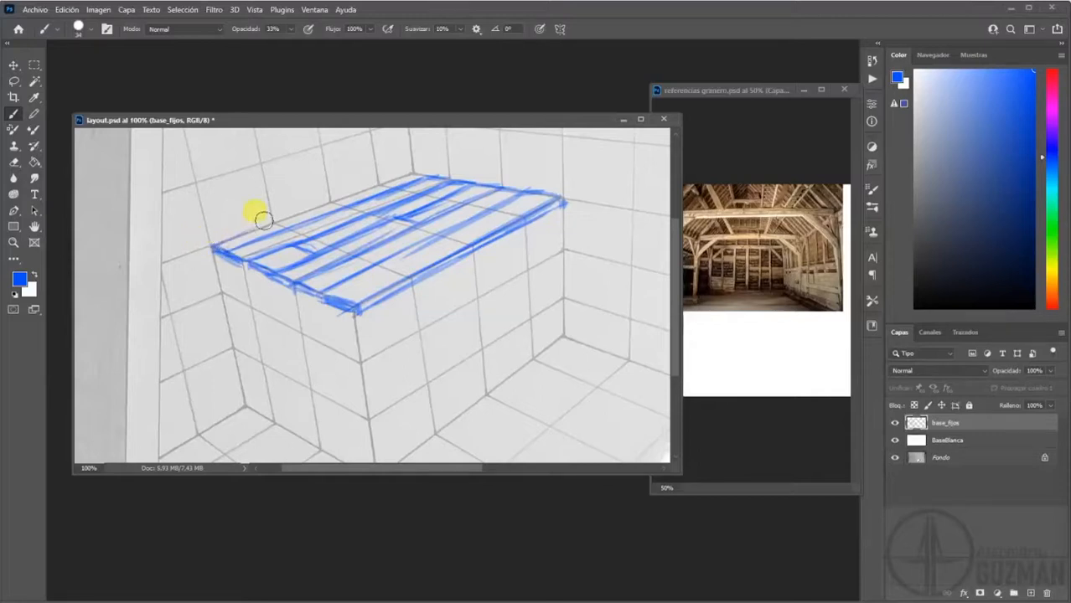
{"action": "mouse_move", "coordinate": [262, 219]}
{"action": "left_mouse_down"}
{"action": "mouse_move", "coordinate": [230, 235]}
{"action": "mouse_move", "coordinate": [360, 188]}
{"action": "left_mouse_up"}
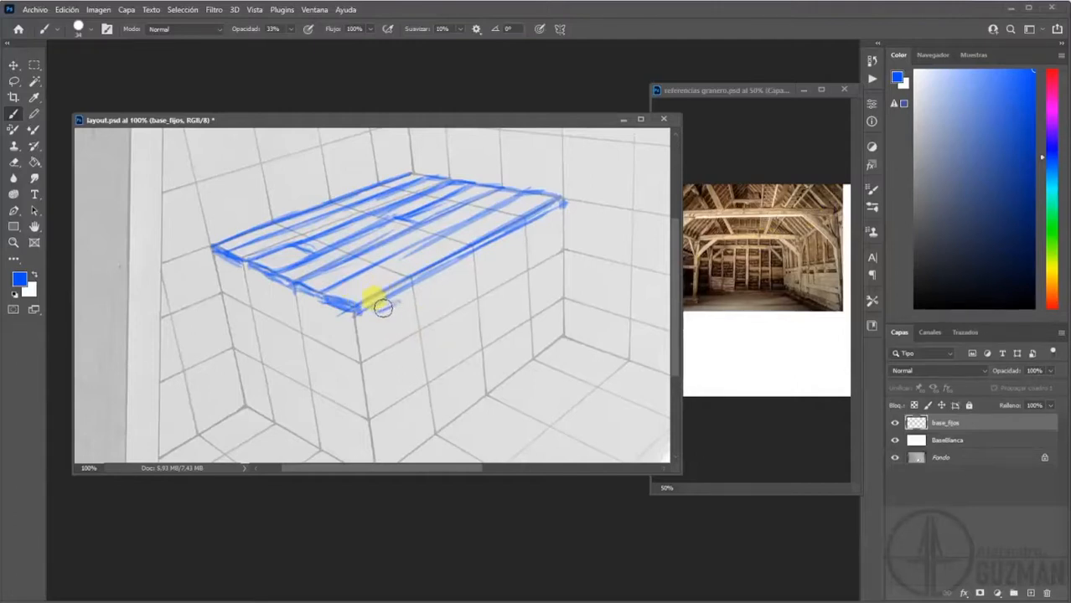
- Sketch the two crossbeams under the platform top, with square beam ends at the near and far corners, undoing stray strokes
{"action": "mouse_move", "coordinate": [382, 315]}
{"action": "left_mouse_down"}
{"action": "mouse_move", "coordinate": [381, 332]}
{"action": "mouse_move", "coordinate": [399, 325]}
{"action": "left_mouse_up"}
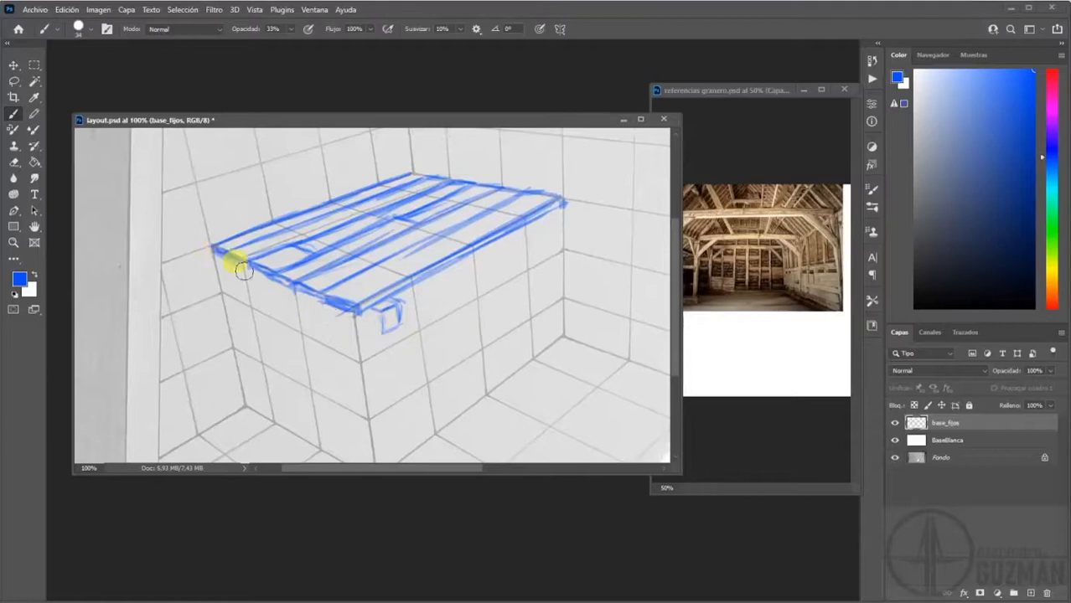
{"action": "mouse_move", "coordinate": [227, 263]}
{"action": "left_mouse_down"}
{"action": "mouse_move", "coordinate": [267, 289]}
{"action": "mouse_move", "coordinate": [219, 252]}
{"action": "mouse_move", "coordinate": [289, 292]}
{"action": "mouse_move", "coordinate": [258, 283]}
{"action": "mouse_move", "coordinate": [359, 326]}
{"action": "mouse_move", "coordinate": [378, 330]}
{"action": "mouse_move", "coordinate": [382, 314]}
{"action": "mouse_move", "coordinate": [384, 336]}
{"action": "left_mouse_up"}
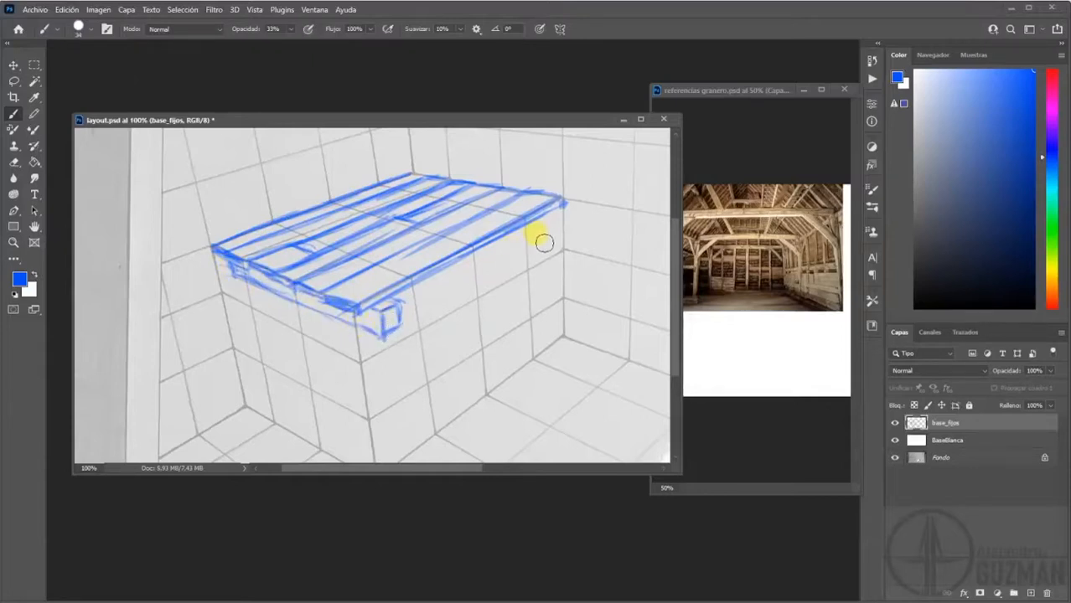
{"action": "left_click_drag", "start_coordinate": [553, 233], "coordinate": [560, 206]}
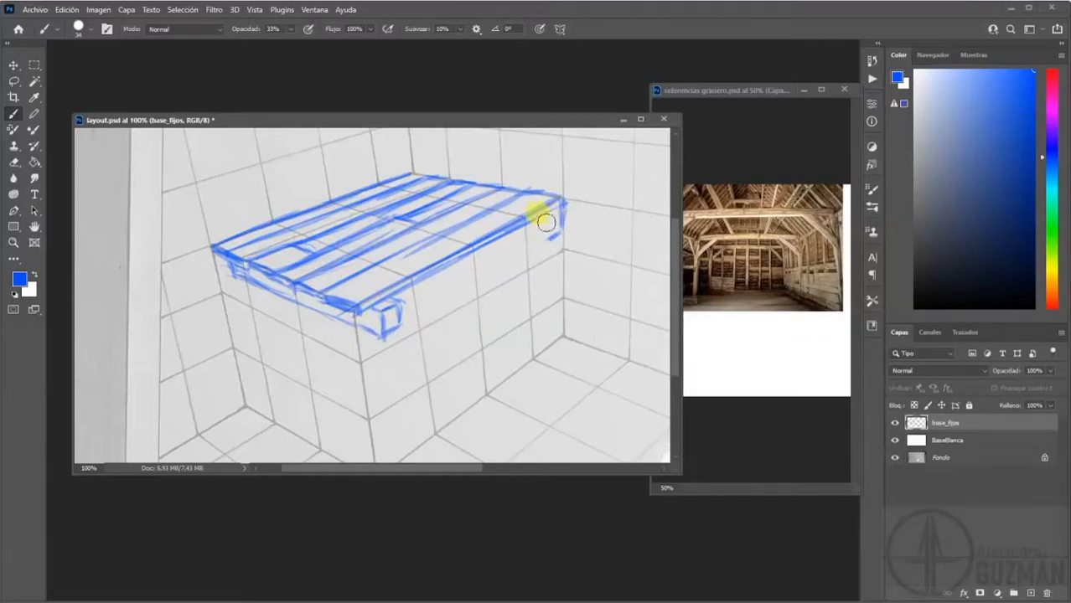
{"action": "key", "text": "ctrl+z"}
{"action": "key", "text": "ctrl+z"}
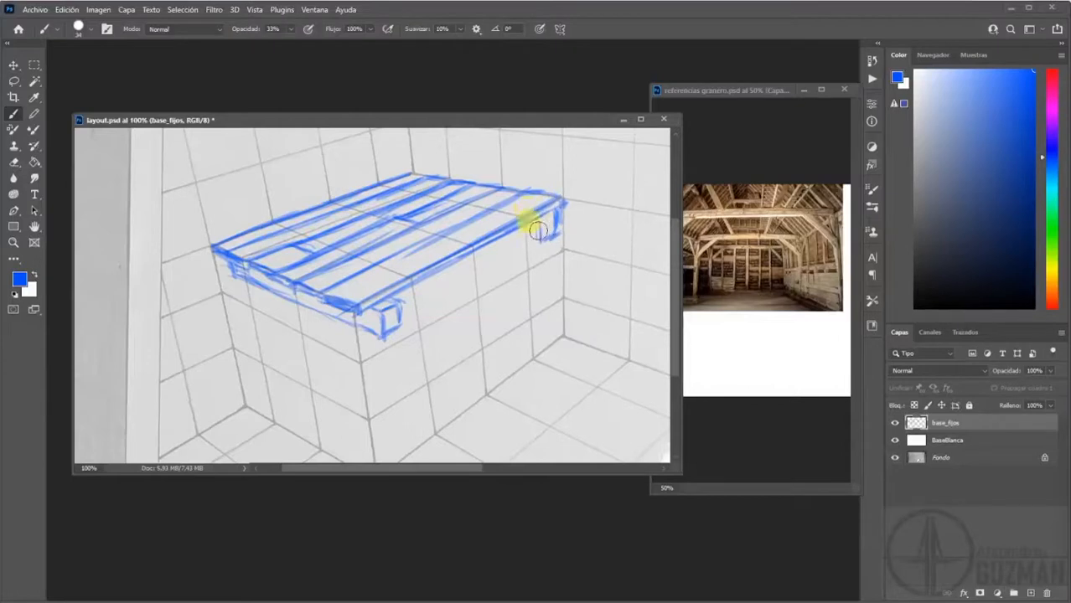
{"action": "left_click_drag", "start_coordinate": [540, 240], "coordinate": [538, 220]}
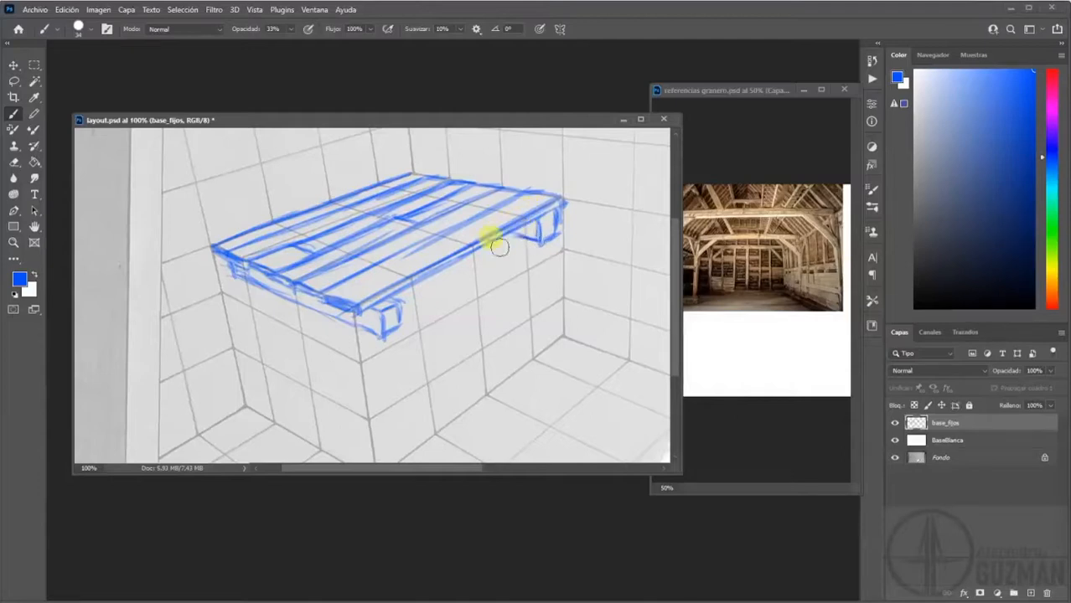
- Sketch the platform's square legs, long front beam and diagonal braces, erasing the overlap at the far beam end
{"action": "left_click_drag", "start_coordinate": [427, 347], "coordinate": [397, 293]}
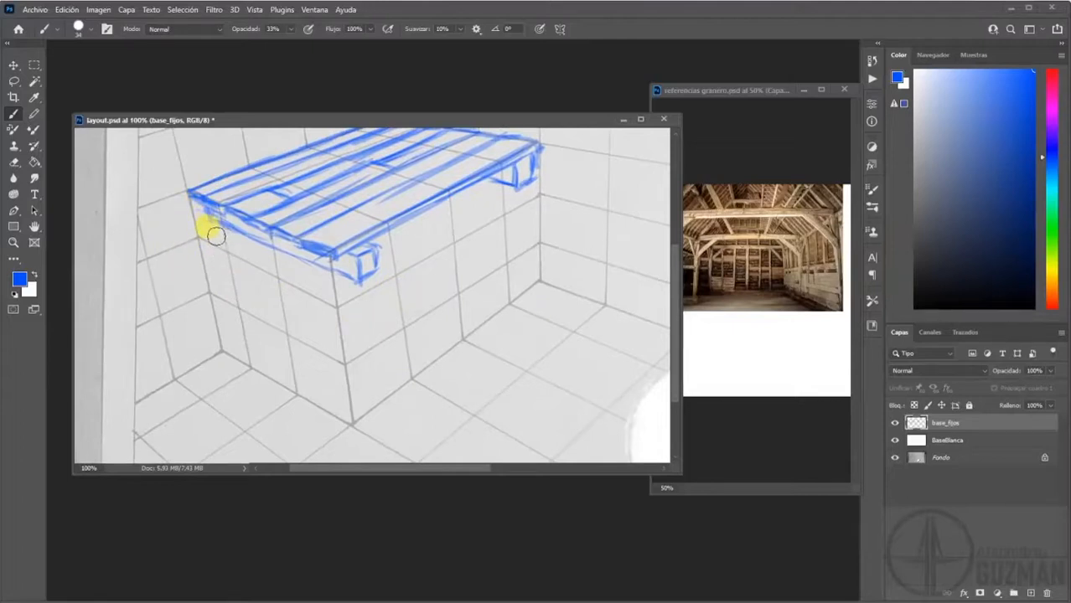
{"action": "mouse_move", "coordinate": [206, 222]}
{"action": "left_mouse_down"}
{"action": "mouse_move", "coordinate": [220, 325]}
{"action": "mouse_move", "coordinate": [221, 312]}
{"action": "mouse_move", "coordinate": [229, 346]}
{"action": "mouse_move", "coordinate": [242, 349]}
{"action": "left_mouse_up"}
{"action": "mouse_move", "coordinate": [209, 234]}
{"action": "left_mouse_down"}
{"action": "mouse_move", "coordinate": [222, 298]}
{"action": "mouse_move", "coordinate": [213, 270]}
{"action": "left_mouse_up"}
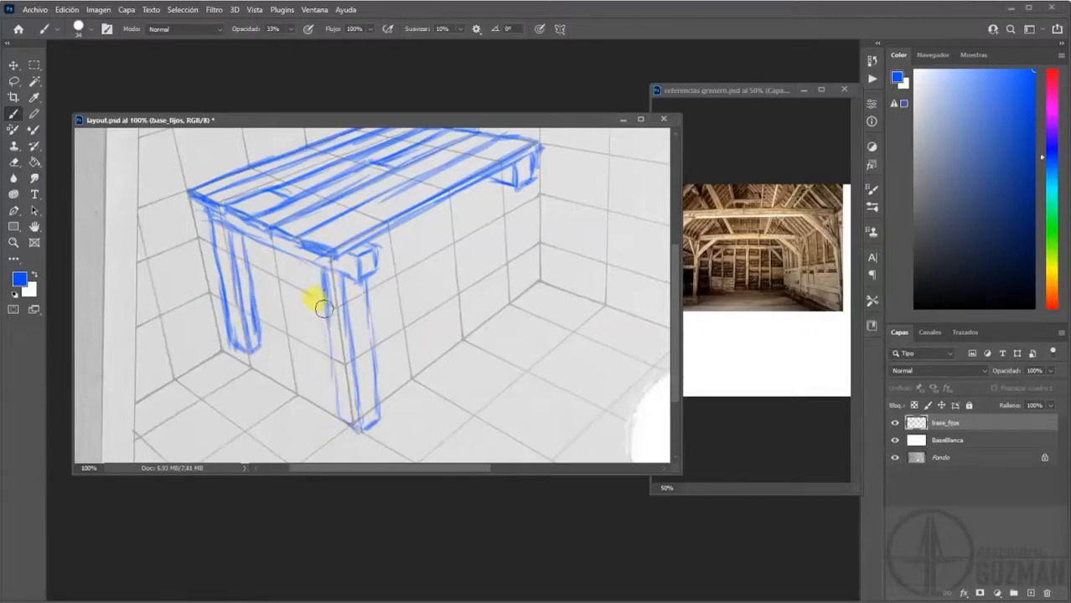
{"action": "left_click", "coordinate": [492, 187], "text": "shift"}
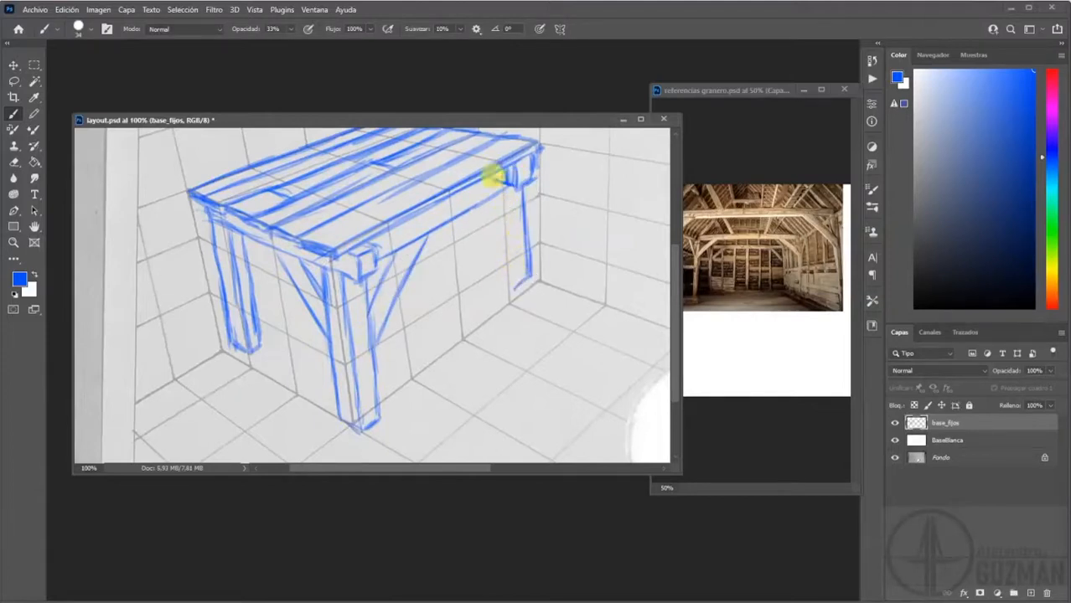
{"action": "key", "text": "e"}
{"action": "left_click_drag", "start_coordinate": [501, 180], "coordinate": [498, 175]}
{"action": "key", "text": "b"}
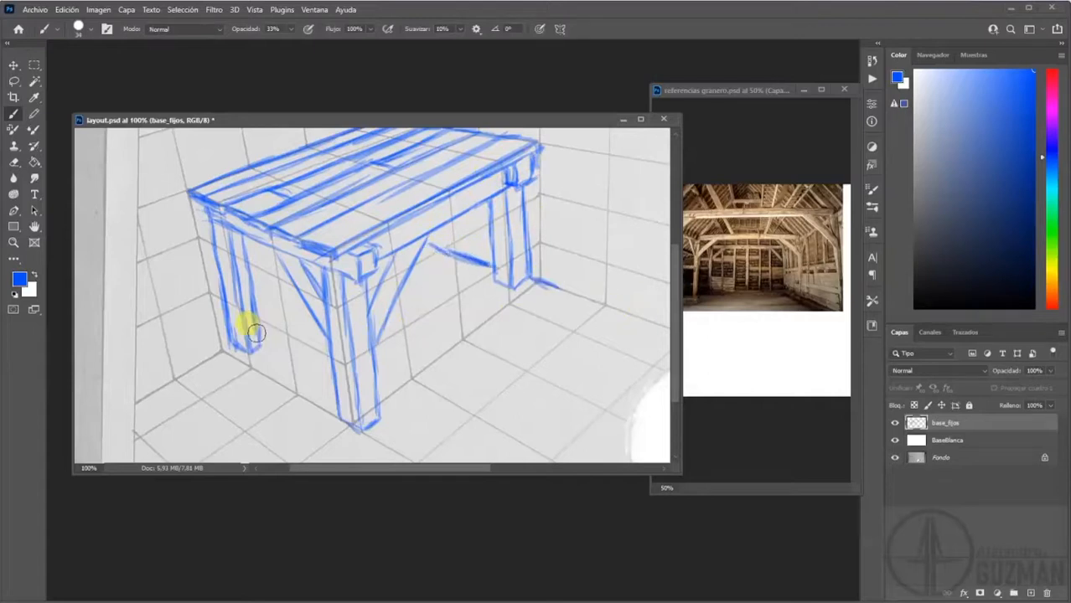
- Erase part of the platform's rear left leg and sketch a sloping stair stringer with stepped edges from the platform to the floor
{"action": "key", "text": "ctrl+minus"}
{"action": "key", "text": "e"}
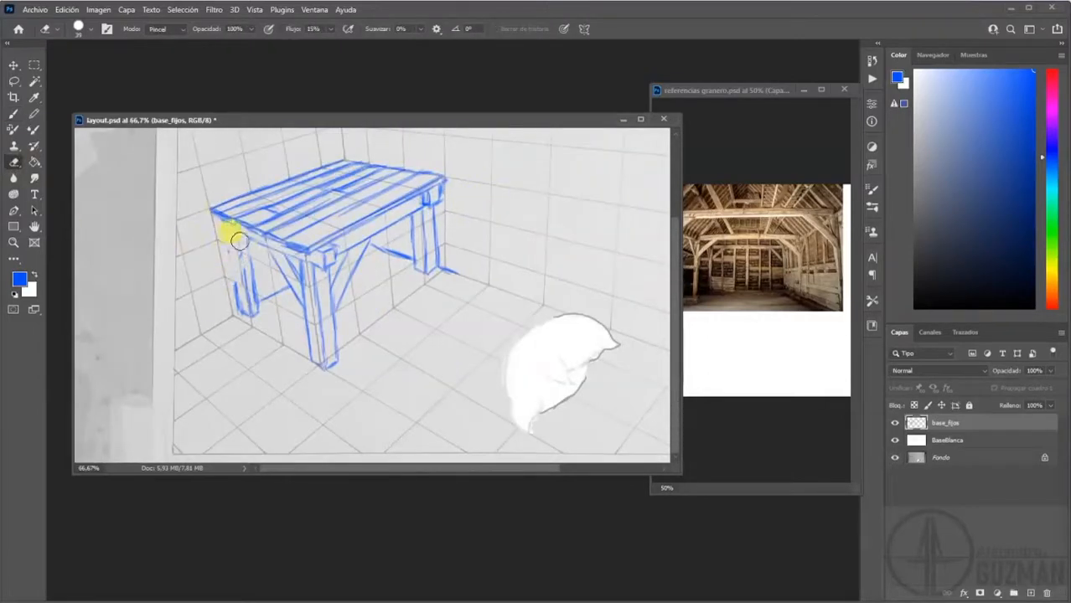
{"action": "key", "text": "b"}
{"action": "left_click_drag", "start_coordinate": [261, 248], "coordinate": [170, 399]}
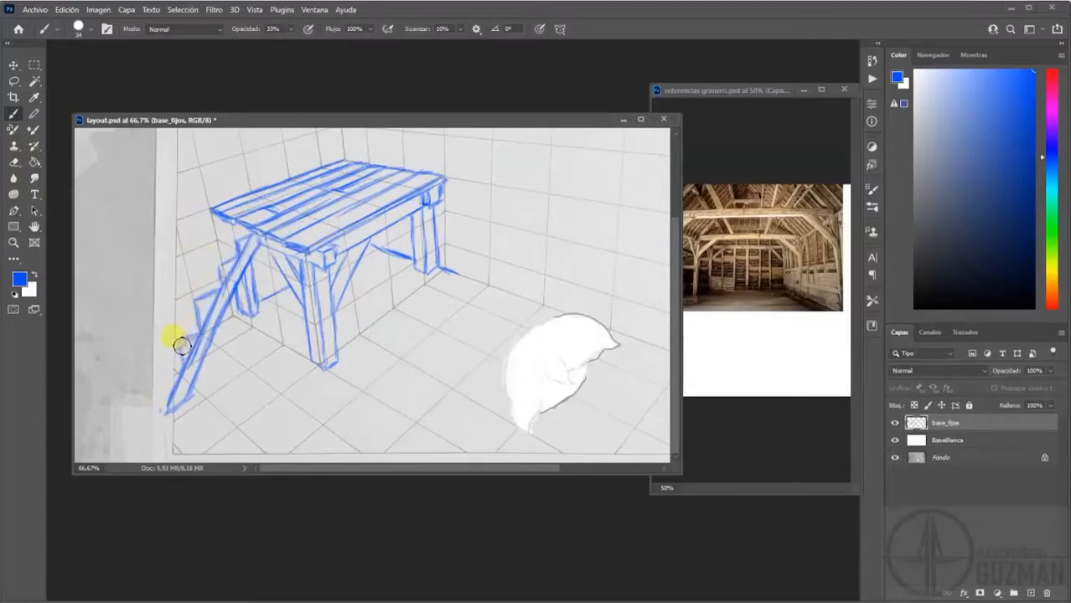
- Open a second window of layout.psd, place it below the barn reference and set its view to 25%
{"action": "key", "text": "ctrl+plus"}
{"action": "key", "text": "ctrl+plus"}
{"action": "left_click_drag", "start_coordinate": [263, 328], "coordinate": [645, 395]}
{"action": "left_click", "coordinate": [314, 10]}
{"action": "mouse_move", "coordinate": [329, 23]}
{"action": "left_click", "coordinate": [553, 256]}
{"action": "left_click_drag", "start_coordinate": [740, 115], "coordinate": [721, 81]}
{"action": "key", "text": "ctrl+minus"}
{"action": "key", "text": "ctrl+minus"}
{"action": "key", "text": "ctrl+minus"}
{"action": "key", "text": "ctrl+minus"}
{"action": "key", "text": "ctrl+minus"}
{"action": "key", "text": "ctrl+minus"}
{"action": "key", "text": "ctrl+minus"}
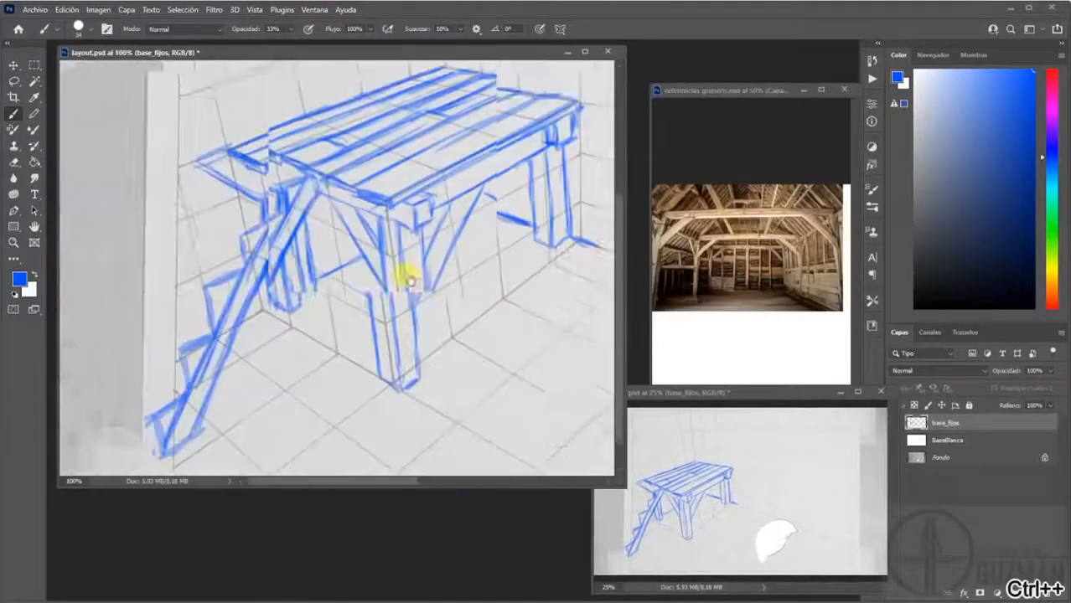
- Sketch the stair treads and risers between the stringer and the wall beside the platform
{"action": "left_click_drag", "start_coordinate": [411, 282], "coordinate": [437, 260]}
{"action": "left_click_drag", "start_coordinate": [193, 171], "coordinate": [293, 202]}
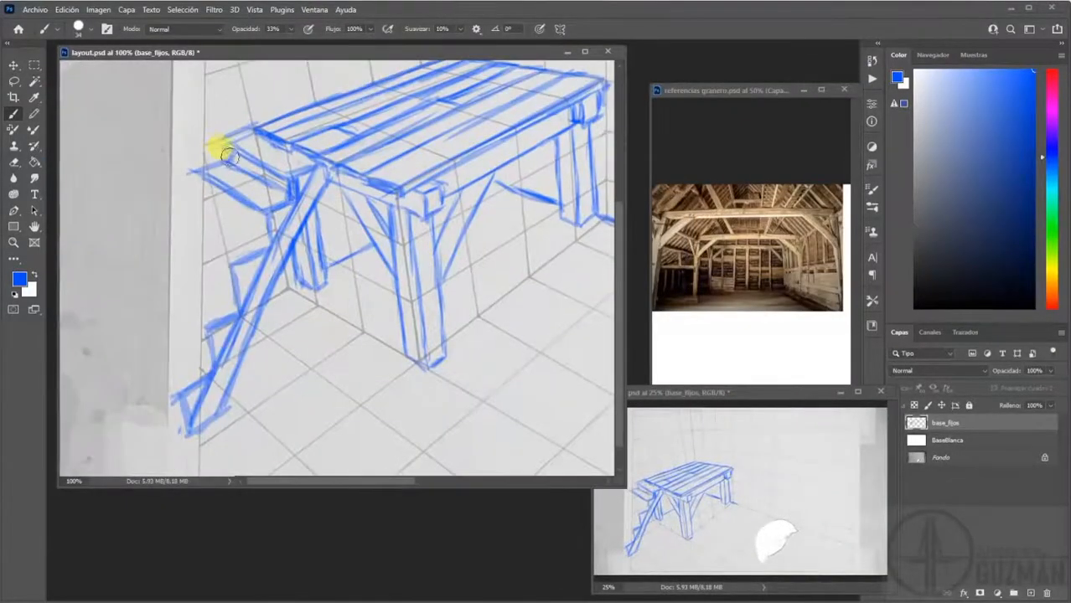
{"action": "mouse_move", "coordinate": [240, 164]}
{"action": "left_mouse_down"}
{"action": "mouse_move", "coordinate": [205, 210]}
{"action": "mouse_move", "coordinate": [181, 216]}
{"action": "mouse_move", "coordinate": [176, 274]}
{"action": "mouse_move", "coordinate": [145, 267]}
{"action": "mouse_move", "coordinate": [221, 315]}
{"action": "mouse_move", "coordinate": [131, 325]}
{"action": "mouse_move", "coordinate": [192, 251]}
{"action": "left_mouse_up"}
{"action": "mouse_move", "coordinate": [207, 187]}
{"action": "left_mouse_down"}
{"action": "mouse_move", "coordinate": [172, 215]}
{"action": "mouse_move", "coordinate": [122, 354]}
{"action": "mouse_move", "coordinate": [134, 343]}
{"action": "left_mouse_up"}
- Sketch the wooden floorboards across the whole floor along the perspective grid, adding short cross joints between the boards
{"action": "left_click_drag", "start_coordinate": [65, 367], "coordinate": [132, 336]}
{"action": "mouse_move", "coordinate": [517, 131]}
{"action": "left_mouse_down"}
{"action": "mouse_move", "coordinate": [513, 311]}
{"action": "mouse_move", "coordinate": [432, 171]}
{"action": "left_mouse_up"}
{"action": "left_click_drag", "start_coordinate": [166, 368], "coordinate": [318, 284]}
{"action": "left_click_drag", "start_coordinate": [392, 238], "coordinate": [441, 193]}
{"action": "left_click_drag", "start_coordinate": [425, 266], "coordinate": [251, 384]}
{"action": "mouse_move", "coordinate": [252, 385]}
{"action": "left_mouse_down"}
{"action": "mouse_move", "coordinate": [339, 341]}
{"action": "mouse_move", "coordinate": [137, 468]}
{"action": "left_mouse_up"}
{"action": "left_click_drag", "start_coordinate": [177, 377], "coordinate": [62, 446]}
{"action": "mouse_move", "coordinate": [464, 454]}
{"action": "left_mouse_down"}
{"action": "mouse_move", "coordinate": [270, 455]}
{"action": "mouse_move", "coordinate": [433, 461]}
{"action": "left_mouse_up"}
{"action": "left_click_drag", "start_coordinate": [410, 349], "coordinate": [231, 471]}
{"action": "left_click_drag", "start_coordinate": [358, 384], "coordinate": [476, 297]}
{"action": "left_click_drag", "start_coordinate": [429, 263], "coordinate": [477, 291]}
{"action": "left_click_drag", "start_coordinate": [246, 388], "coordinate": [296, 424]}
{"action": "left_click_drag", "start_coordinate": [485, 344], "coordinate": [334, 409]}
{"action": "mouse_move", "coordinate": [322, 360]}
{"action": "left_mouse_down"}
{"action": "mouse_move", "coordinate": [463, 258]}
{"action": "mouse_move", "coordinate": [408, 357]}
{"action": "left_mouse_up"}
{"action": "mouse_move", "coordinate": [374, 331]}
{"action": "left_mouse_down"}
{"action": "mouse_move", "coordinate": [429, 358]}
{"action": "mouse_move", "coordinate": [554, 277]}
{"action": "left_mouse_up"}
{"action": "left_click_drag", "start_coordinate": [477, 453], "coordinate": [266, 453]}
{"action": "left_click_drag", "start_coordinate": [513, 233], "coordinate": [263, 462]}
{"action": "left_click_drag", "start_coordinate": [505, 227], "coordinate": [570, 254]}
{"action": "left_click_drag", "start_coordinate": [572, 258], "coordinate": [358, 465]}
{"action": "left_click_drag", "start_coordinate": [347, 385], "coordinate": [409, 418]}
{"action": "left_click_drag", "start_coordinate": [511, 419], "coordinate": [374, 419]}
{"action": "left_click_drag", "start_coordinate": [383, 315], "coordinate": [453, 343]}
{"action": "mouse_move", "coordinate": [436, 256]}
{"action": "left_mouse_down"}
{"action": "mouse_move", "coordinate": [513, 282]}
{"action": "mouse_move", "coordinate": [352, 473]}
{"action": "left_mouse_up"}
{"action": "left_click_drag", "start_coordinate": [570, 304], "coordinate": [423, 473]}
{"action": "left_click_drag", "start_coordinate": [544, 377], "coordinate": [371, 377]}
{"action": "left_click_drag", "start_coordinate": [461, 327], "coordinate": [359, 471]}
{"action": "left_click_drag", "start_coordinate": [306, 406], "coordinate": [376, 433]}
{"action": "left_click_drag", "start_coordinate": [466, 326], "coordinate": [354, 473]}
{"action": "left_click_drag", "start_coordinate": [523, 357], "coordinate": [445, 474]}
{"action": "left_click_drag", "start_coordinate": [582, 379], "coordinate": [531, 471]}
{"action": "mouse_move", "coordinate": [578, 403]}
{"action": "left_mouse_down"}
{"action": "mouse_move", "coordinate": [490, 403]}
{"action": "mouse_move", "coordinate": [595, 402]}
{"action": "mouse_move", "coordinate": [576, 474]}
{"action": "left_mouse_up"}
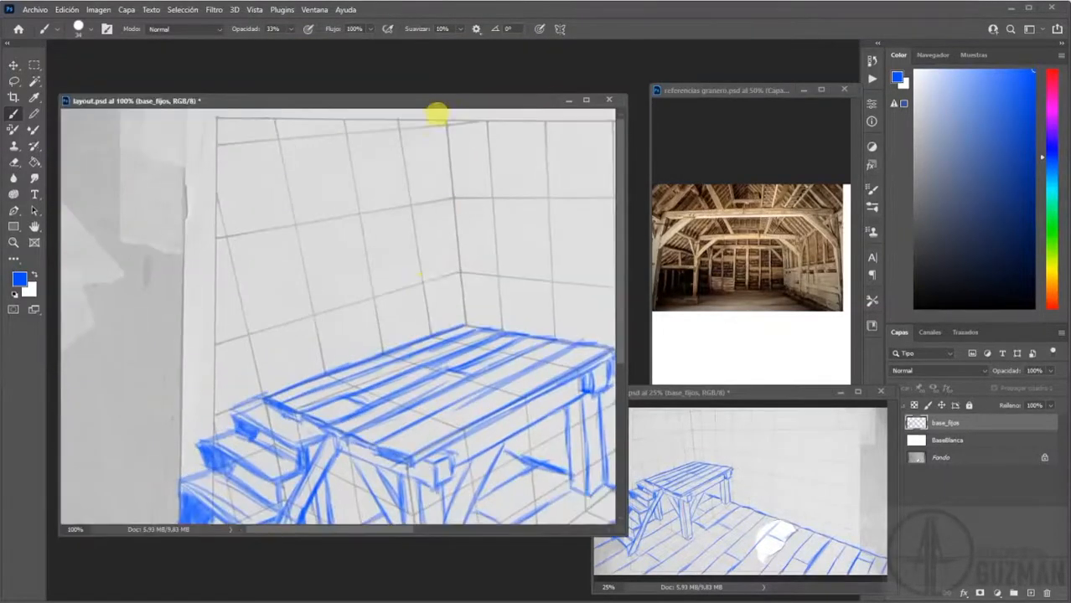
- Sketch a long horizontal board on the left wall above the platform, ending at the room's corner
{"action": "left_click_drag", "start_coordinate": [139, 325], "coordinate": [462, 246]}
{"action": "scroll", "coordinate": [151, 286], "scroll_direction": "down", "scroll_amount": 1}
{"action": "left_click_drag", "start_coordinate": [151, 286], "coordinate": [63, 304]}
{"action": "left_click_drag", "start_coordinate": [67, 339], "coordinate": [459, 224]}
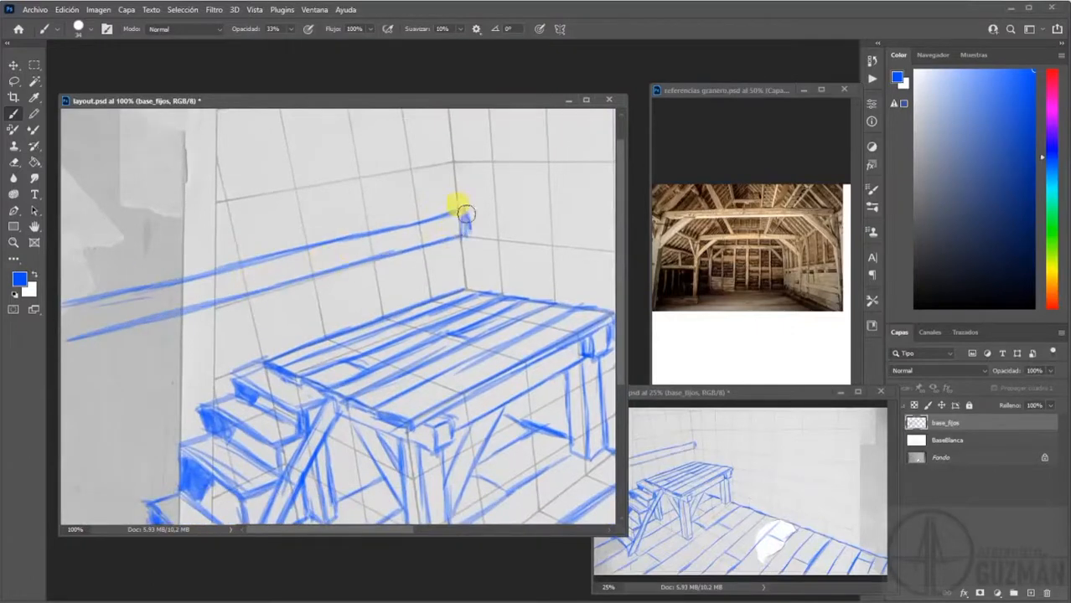
- Shade the stair risers and the gap beneath the platform in blue, add white highlight strokes and restore blue as foreground colour
{"action": "scroll", "coordinate": [501, 417], "scroll_direction": "down", "scroll_amount": 2}
{"action": "mouse_move", "coordinate": [369, 440]}
{"action": "left_mouse_down"}
{"action": "mouse_move", "coordinate": [341, 375]}
{"action": "mouse_move", "coordinate": [364, 407]}
{"action": "mouse_move", "coordinate": [285, 462]}
{"action": "left_mouse_up"}
{"action": "left_click_drag", "start_coordinate": [249, 328], "coordinate": [294, 357]}
{"action": "left_click_drag", "start_coordinate": [270, 393], "coordinate": [243, 386]}
{"action": "left_click_drag", "start_coordinate": [212, 436], "coordinate": [240, 469]}
{"action": "scroll", "coordinate": [191, 371], "scroll_direction": "down", "scroll_amount": 3}
{"action": "left_click_drag", "start_coordinate": [174, 387], "coordinate": [208, 396]}
{"action": "left_click", "coordinate": [35, 275]}
{"action": "left_click_drag", "start_coordinate": [354, 279], "coordinate": [330, 287]}
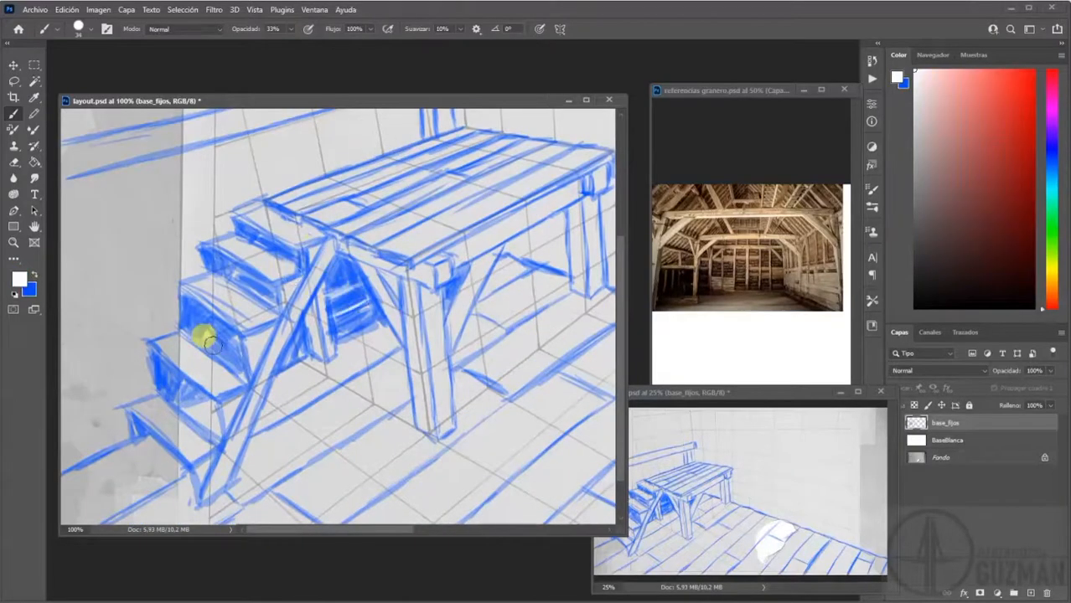
{"action": "key", "text": "x"}
- Erase the overlap where the corner post meets the wall board, and sketch the lower wall board with its short upright
{"action": "scroll", "coordinate": [280, 309], "scroll_direction": "up", "scroll_amount": 3}
{"action": "key", "text": "e"}
{"action": "mouse_move", "coordinate": [414, 219]}
{"action": "left_mouse_down"}
{"action": "mouse_move", "coordinate": [471, 198]}
{"action": "mouse_move", "coordinate": [454, 168]}
{"action": "left_mouse_up"}
{"action": "key", "text": "b"}
{"action": "mouse_move", "coordinate": [265, 253]}
{"action": "left_mouse_down"}
{"action": "mouse_move", "coordinate": [400, 206]}
{"action": "mouse_move", "coordinate": [179, 286]}
{"action": "left_mouse_up"}
{"action": "mouse_move", "coordinate": [125, 332]}
{"action": "left_mouse_down"}
{"action": "mouse_move", "coordinate": [387, 233]}
{"action": "mouse_move", "coordinate": [330, 159]}
{"action": "left_mouse_up"}
{"action": "mouse_move", "coordinate": [256, 153]}
{"action": "left_mouse_down"}
{"action": "mouse_move", "coordinate": [267, 187]}
{"action": "mouse_move", "coordinate": [241, 198]}
{"action": "left_mouse_up"}
{"action": "left_click_drag", "start_coordinate": [251, 176], "coordinate": [238, 351]}
- Sketch the vertical post above the wall boards near the room's corner and shade its side with repeated blue strokes
{"action": "left_click_drag", "start_coordinate": [419, 100], "coordinate": [428, 144]}
{"action": "left_click_drag", "start_coordinate": [433, 163], "coordinate": [444, 280]}
{"action": "left_click_drag", "start_coordinate": [410, 148], "coordinate": [397, 94]}
{"action": "left_click_drag", "start_coordinate": [396, 126], "coordinate": [411, 239]}
{"action": "left_click_drag", "start_coordinate": [394, 102], "coordinate": [412, 243]}
{"action": "mouse_move", "coordinate": [413, 92]}
{"action": "left_mouse_down"}
{"action": "mouse_move", "coordinate": [415, 69]}
{"action": "mouse_move", "coordinate": [428, 109]}
{"action": "left_mouse_up"}
{"action": "left_click_drag", "start_coordinate": [398, 186], "coordinate": [410, 258]}
{"action": "left_click_drag", "start_coordinate": [391, 117], "coordinate": [405, 214]}
{"action": "left_click_drag", "start_coordinate": [388, 116], "coordinate": [419, 251]}
{"action": "mouse_move", "coordinate": [418, 284]}
{"action": "left_mouse_down"}
{"action": "mouse_move", "coordinate": [424, 317]}
{"action": "mouse_move", "coordinate": [292, 332]}
{"action": "mouse_move", "coordinate": [404, 296]}
{"action": "mouse_move", "coordinate": [453, 300]}
{"action": "left_mouse_up"}
- Extend the wall board lines beyond the stairs to the drawing's left edge, and shift the 25% preview window sideways
{"action": "left_click_drag", "start_coordinate": [154, 395], "coordinate": [168, 348]}
{"action": "mouse_move", "coordinate": [89, 379]}
{"action": "left_mouse_down"}
{"action": "mouse_move", "coordinate": [175, 355]}
{"action": "mouse_move", "coordinate": [79, 324]}
{"action": "mouse_move", "coordinate": [182, 290]}
{"action": "mouse_move", "coordinate": [247, 293]}
{"action": "left_mouse_up"}
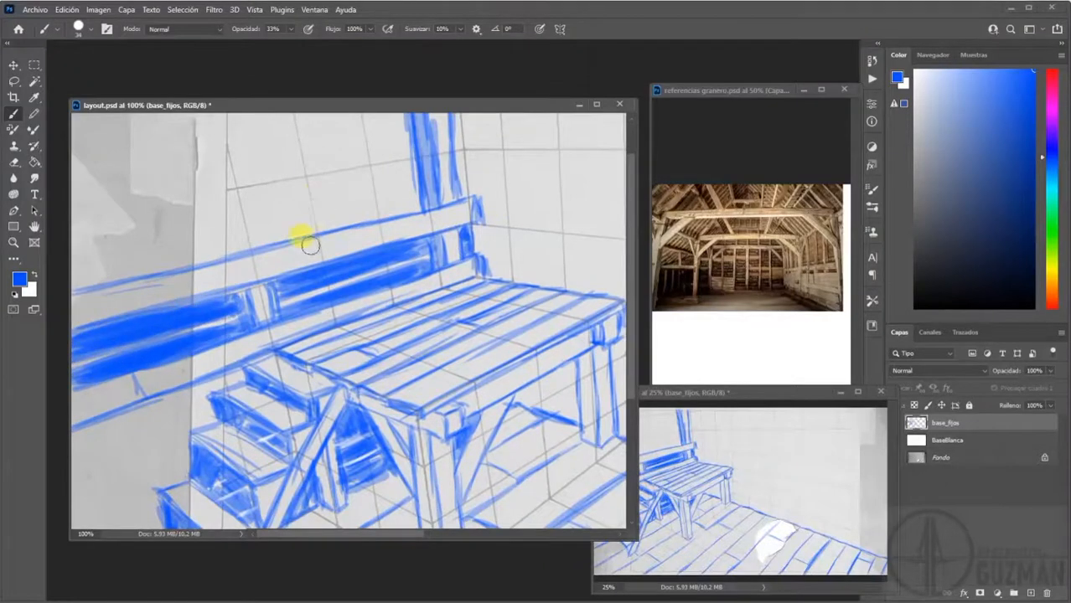
{"action": "left_click_drag", "start_coordinate": [143, 310], "coordinate": [144, 210]}
{"action": "left_click_drag", "start_coordinate": [73, 360], "coordinate": [191, 317]}
{"action": "left_click_drag", "start_coordinate": [72, 408], "coordinate": [182, 363]}
{"action": "left_click_drag", "start_coordinate": [73, 461], "coordinate": [162, 424]}
{"action": "mouse_move", "coordinate": [70, 495]}
{"action": "left_mouse_down"}
{"action": "mouse_move", "coordinate": [150, 483]}
{"action": "mouse_move", "coordinate": [46, 478]}
{"action": "left_mouse_up"}
{"action": "left_click_drag", "start_coordinate": [754, 392], "coordinate": [791, 385]}
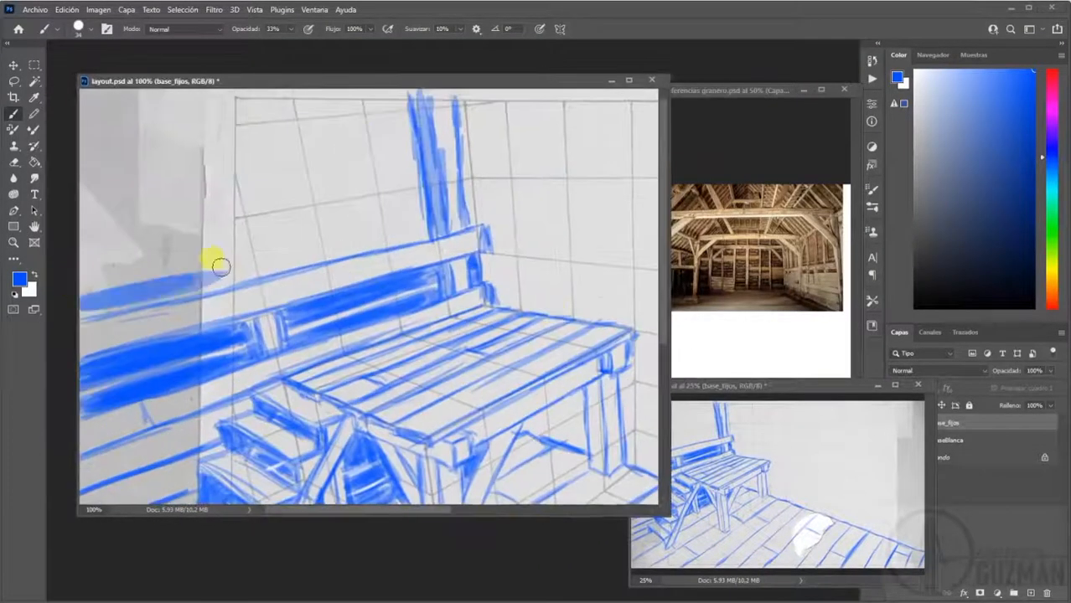
- Sketch the upper board lines of the low wall to the right of the platform, with a short vertical plank joint
{"action": "mouse_move", "coordinate": [215, 259]}
{"action": "left_mouse_down"}
{"action": "mouse_move", "coordinate": [251, 246]}
{"action": "mouse_move", "coordinate": [247, 132]}
{"action": "mouse_move", "coordinate": [237, 114]}
{"action": "mouse_move", "coordinate": [210, 163]}
{"action": "mouse_move", "coordinate": [191, 84]}
{"action": "mouse_move", "coordinate": [232, 206]}
{"action": "left_mouse_up"}
{"action": "mouse_move", "coordinate": [404, 209]}
{"action": "left_mouse_down"}
{"action": "mouse_move", "coordinate": [309, 231]}
{"action": "mouse_move", "coordinate": [407, 175]}
{"action": "mouse_move", "coordinate": [294, 159]}
{"action": "mouse_move", "coordinate": [364, 143]}
{"action": "mouse_move", "coordinate": [270, 136]}
{"action": "mouse_move", "coordinate": [389, 108]}
{"action": "mouse_move", "coordinate": [255, 102]}
{"action": "mouse_move", "coordinate": [382, 87]}
{"action": "mouse_move", "coordinate": [191, 247]}
{"action": "mouse_move", "coordinate": [191, 208]}
{"action": "mouse_move", "coordinate": [86, 230]}
{"action": "mouse_move", "coordinate": [179, 163]}
{"action": "mouse_move", "coordinate": [95, 95]}
{"action": "mouse_move", "coordinate": [239, 137]}
{"action": "left_mouse_up"}
{"action": "key", "text": "ctrl+Tab"}
{"action": "mouse_move", "coordinate": [651, 319]}
{"action": "left_mouse_down"}
{"action": "mouse_move", "coordinate": [425, 311]}
{"action": "mouse_move", "coordinate": [432, 260]}
{"action": "left_mouse_up"}
{"action": "left_click_drag", "start_coordinate": [243, 246], "coordinate": [593, 287]}
{"action": "left_click_drag", "start_coordinate": [393, 291], "coordinate": [558, 318]}
{"action": "mouse_move", "coordinate": [575, 291]}
{"action": "left_mouse_down"}
{"action": "mouse_move", "coordinate": [573, 308]}
{"action": "mouse_move", "coordinate": [241, 238]}
{"action": "left_mouse_up"}
{"action": "left_click_drag", "start_coordinate": [249, 215], "coordinate": [457, 242]}
{"action": "left_click_drag", "start_coordinate": [249, 258], "coordinate": [559, 310]}
{"action": "left_click_drag", "start_coordinate": [559, 258], "coordinate": [558, 314]}
- Extend the low wall's board lines across the right wall and add short vertical joints between the planks
{"action": "mouse_move", "coordinate": [560, 277]}
{"action": "left_mouse_down"}
{"action": "mouse_move", "coordinate": [522, 222]}
{"action": "mouse_move", "coordinate": [658, 216]}
{"action": "left_mouse_up"}
{"action": "mouse_move", "coordinate": [399, 242]}
{"action": "left_mouse_down"}
{"action": "mouse_move", "coordinate": [397, 295]}
{"action": "mouse_move", "coordinate": [657, 328]}
{"action": "left_mouse_up"}
{"action": "left_click_drag", "start_coordinate": [395, 292], "coordinate": [395, 319]}
{"action": "left_click_drag", "start_coordinate": [397, 318], "coordinate": [657, 392]}
{"action": "left_click_drag", "start_coordinate": [389, 320], "coordinate": [388, 367]}
{"action": "left_click_drag", "start_coordinate": [394, 367], "coordinate": [657, 447]}
{"action": "left_click_drag", "start_coordinate": [181, 302], "coordinate": [391, 367]}
{"action": "left_click_drag", "start_coordinate": [178, 304], "coordinate": [175, 345]}
- Sketch shorter staggered plank edges with stepped end joints in the low wall beside the platform
{"action": "left_click_drag", "start_coordinate": [350, 278], "coordinate": [515, 286]}
{"action": "left_click_drag", "start_coordinate": [342, 219], "coordinate": [561, 267]}
{"action": "left_click_drag", "start_coordinate": [469, 247], "coordinate": [549, 266]}
{"action": "left_click_drag", "start_coordinate": [340, 203], "coordinate": [342, 219]}
{"action": "left_click_drag", "start_coordinate": [295, 215], "coordinate": [345, 221]}
{"action": "left_click_drag", "start_coordinate": [294, 212], "coordinate": [294, 229]}
{"action": "left_click_drag", "start_coordinate": [295, 232], "coordinate": [547, 285]}
{"action": "left_click_drag", "start_coordinate": [308, 255], "coordinate": [553, 316]}
{"action": "mouse_move", "coordinate": [277, 249]}
{"action": "left_mouse_down"}
{"action": "mouse_move", "coordinate": [319, 260]}
{"action": "mouse_move", "coordinate": [271, 282]}
{"action": "left_mouse_up"}
{"action": "left_click_drag", "start_coordinate": [273, 283], "coordinate": [387, 317]}
- Add the remaining plank lines and a joint along the low wall's base near the platform leg
{"action": "left_click_drag", "start_coordinate": [327, 300], "coordinate": [549, 367]}
{"action": "left_click_drag", "start_coordinate": [180, 259], "coordinate": [270, 284]}
{"action": "left_click_drag", "start_coordinate": [173, 226], "coordinate": [260, 246]}
{"action": "left_click_drag", "start_coordinate": [261, 247], "coordinate": [256, 279]}
{"action": "left_click_drag", "start_coordinate": [176, 226], "coordinate": [384, 317]}
{"action": "mouse_move", "coordinate": [315, 278]}
{"action": "left_mouse_down"}
{"action": "mouse_move", "coordinate": [401, 293]}
{"action": "mouse_move", "coordinate": [405, 271]}
{"action": "left_mouse_up"}
{"action": "left_click_drag", "start_coordinate": [326, 259], "coordinate": [435, 276]}
- Sketch floorboard lines running from the low wall's base, undoing two stray strokes along the way
{"action": "left_click_drag", "start_coordinate": [219, 320], "coordinate": [273, 292]}
{"action": "left_click_drag", "start_coordinate": [235, 318], "coordinate": [436, 243]}
{"action": "mouse_move", "coordinate": [247, 360]}
{"action": "left_mouse_down"}
{"action": "mouse_move", "coordinate": [244, 335]}
{"action": "mouse_move", "coordinate": [293, 375]}
{"action": "left_mouse_up"}
{"action": "left_click_drag", "start_coordinate": [401, 278], "coordinate": [444, 294]}
{"action": "key", "text": "ctrl+z"}
{"action": "key", "text": "ctrl+z"}
{"action": "mouse_move", "coordinate": [349, 321]}
{"action": "left_mouse_down"}
{"action": "mouse_move", "coordinate": [354, 382]}
{"action": "mouse_move", "coordinate": [386, 302]}
{"action": "mouse_move", "coordinate": [503, 247]}
{"action": "left_mouse_up"}
{"action": "left_click_drag", "start_coordinate": [172, 406], "coordinate": [202, 328]}
- Sketch the side edges of two tall vertical posts rising above the low wall on the right wall
{"action": "mouse_move", "coordinate": [536, 311]}
{"action": "left_mouse_down"}
{"action": "mouse_move", "coordinate": [287, 308]}
{"action": "mouse_move", "coordinate": [277, 490]}
{"action": "left_mouse_up"}
{"action": "left_click_drag", "start_coordinate": [389, 92], "coordinate": [363, 325]}
{"action": "left_click_drag", "start_coordinate": [349, 92], "coordinate": [335, 313]}
{"action": "left_click_drag", "start_coordinate": [608, 302], "coordinate": [327, 295]}
{"action": "mouse_move", "coordinate": [511, 92]}
{"action": "left_mouse_down"}
{"action": "mouse_move", "coordinate": [486, 369]}
{"action": "mouse_move", "coordinate": [518, 367]}
{"action": "left_mouse_up"}
{"action": "left_click_drag", "start_coordinate": [578, 91], "coordinate": [535, 374]}
- Sketch horizontal wall boards between the room corner and the first post, with a short vertical plank joint
{"action": "left_click_drag", "start_coordinate": [328, 253], "coordinate": [652, 251]}
{"action": "left_click_drag", "start_coordinate": [195, 266], "coordinate": [368, 277]}
{"action": "left_click_drag", "start_coordinate": [193, 237], "coordinate": [369, 246]}
{"action": "left_click_drag", "start_coordinate": [180, 190], "coordinate": [375, 187]}
{"action": "left_click_drag", "start_coordinate": [172, 159], "coordinate": [376, 152]}
{"action": "left_click_drag", "start_coordinate": [186, 103], "coordinate": [377, 95]}
{"action": "left_click_drag", "start_coordinate": [317, 217], "coordinate": [315, 243]}
- Sketch horizontal wall boards spanning between the two posts and mark short vertical joints between planks
{"action": "left_click_drag", "start_coordinate": [503, 251], "coordinate": [318, 263]}
{"action": "left_click_drag", "start_coordinate": [233, 288], "coordinate": [633, 320]}
{"action": "left_click_drag", "start_coordinate": [233, 261], "coordinate": [632, 272]}
{"action": "left_click_drag", "start_coordinate": [228, 228], "coordinate": [622, 218]}
{"action": "left_click_drag", "start_coordinate": [235, 189], "coordinate": [633, 183]}
{"action": "left_click_drag", "start_coordinate": [235, 154], "coordinate": [633, 136]}
{"action": "left_click_drag", "start_coordinate": [240, 108], "coordinate": [555, 96]}
{"action": "left_click_drag", "start_coordinate": [325, 109], "coordinate": [323, 150]}
{"action": "left_click_drag", "start_coordinate": [368, 225], "coordinate": [377, 192]}
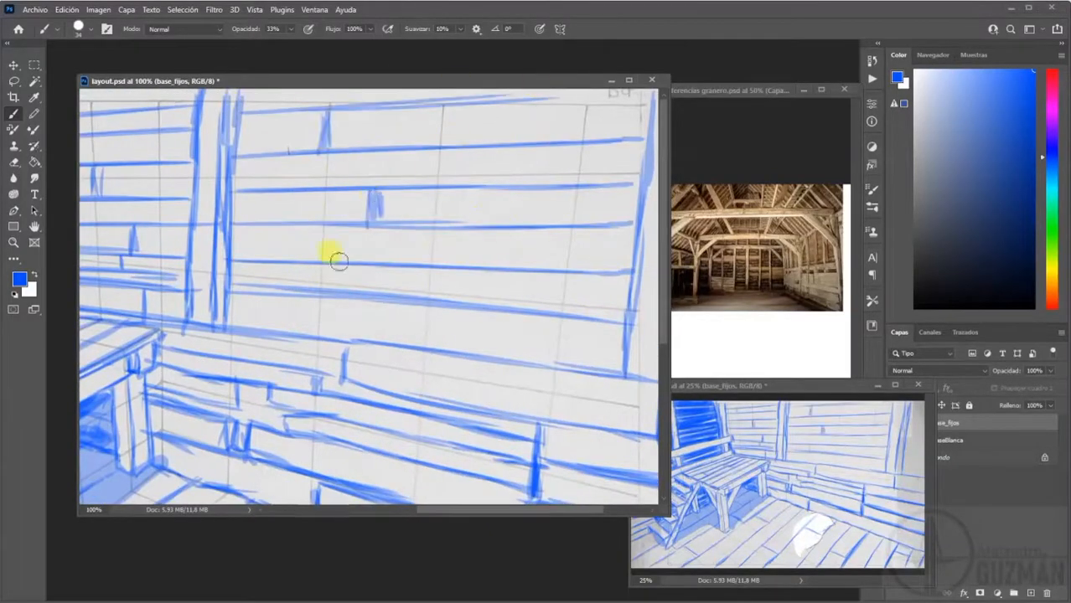
- Sketch the horizontal wall boards beyond the second post to the drawing's right edge
{"action": "left_click_drag", "start_coordinate": [597, 310], "coordinate": [457, 294]}
{"action": "left_click_drag", "start_coordinate": [575, 157], "coordinate": [657, 164]}
{"action": "left_click_drag", "start_coordinate": [569, 194], "coordinate": [657, 201]}
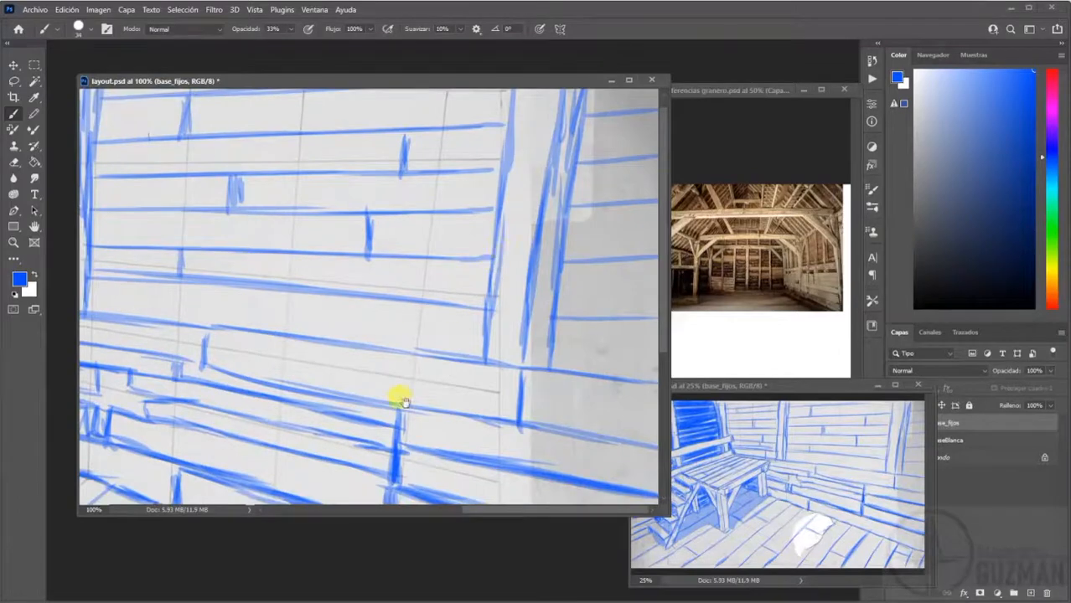
- Create a new layer and brush light blue shadow strokes on the floor around the platform
{"action": "left_click_drag", "start_coordinate": [402, 339], "coordinate": [658, 105]}
{"action": "key", "text": "ctrl+alt+shift+n"}
{"action": "left_click_drag", "start_coordinate": [318, 499], "coordinate": [406, 496]}
{"action": "left_click_drag", "start_coordinate": [404, 488], "coordinate": [502, 381]}
{"action": "mouse_move", "coordinate": [443, 350]}
{"action": "left_mouse_down"}
{"action": "mouse_move", "coordinate": [325, 476]}
{"action": "mouse_move", "coordinate": [430, 342]}
{"action": "mouse_move", "coordinate": [469, 378]}
{"action": "left_mouse_up"}
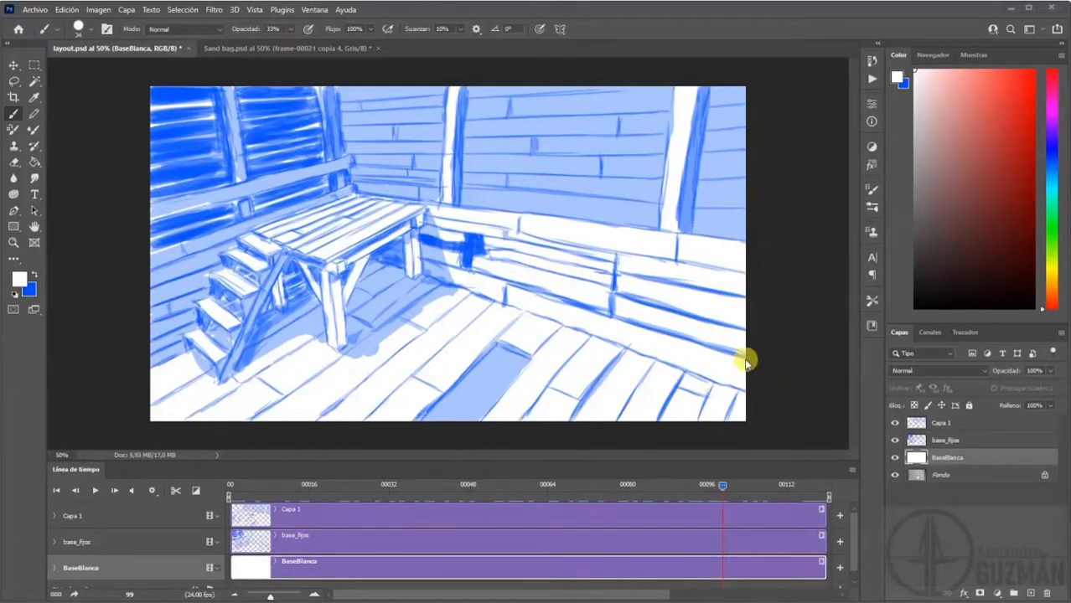
- Flatten the layout image and save it as a JPEG named layoutFondo in the follow folder
{"action": "left_click", "coordinate": [1058, 338]}
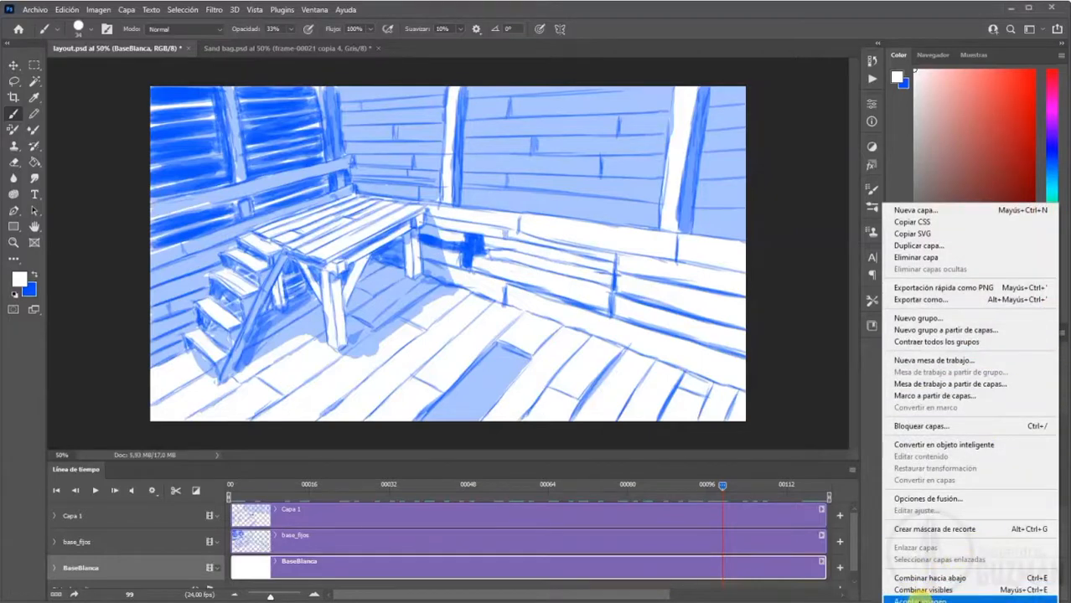
{"action": "left_click", "coordinate": [920, 600]}
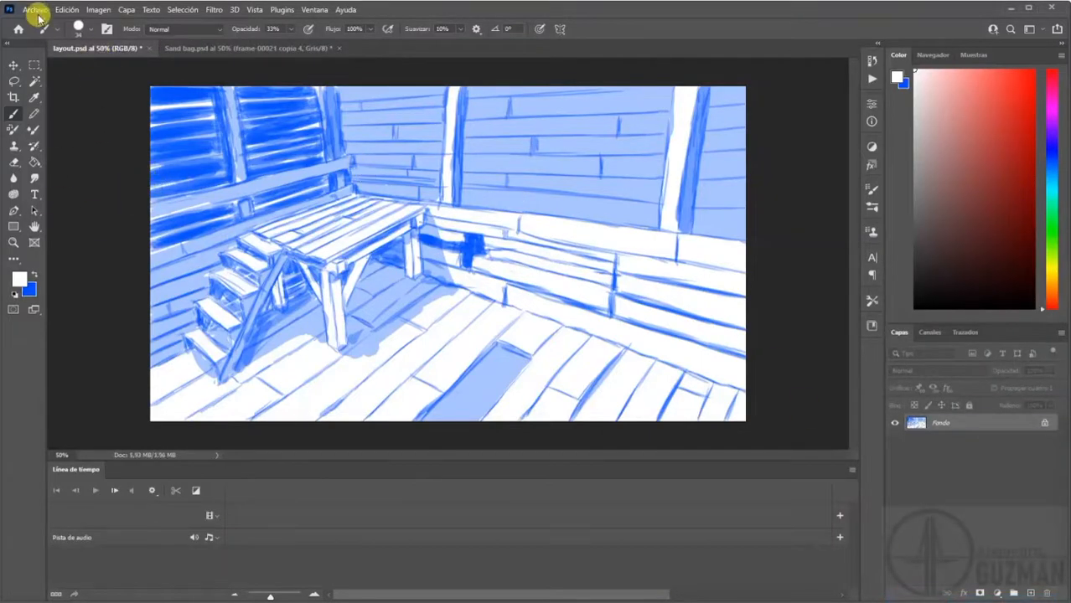
{"action": "left_click", "coordinate": [39, 12]}
{"action": "left_click", "coordinate": [46, 160]}
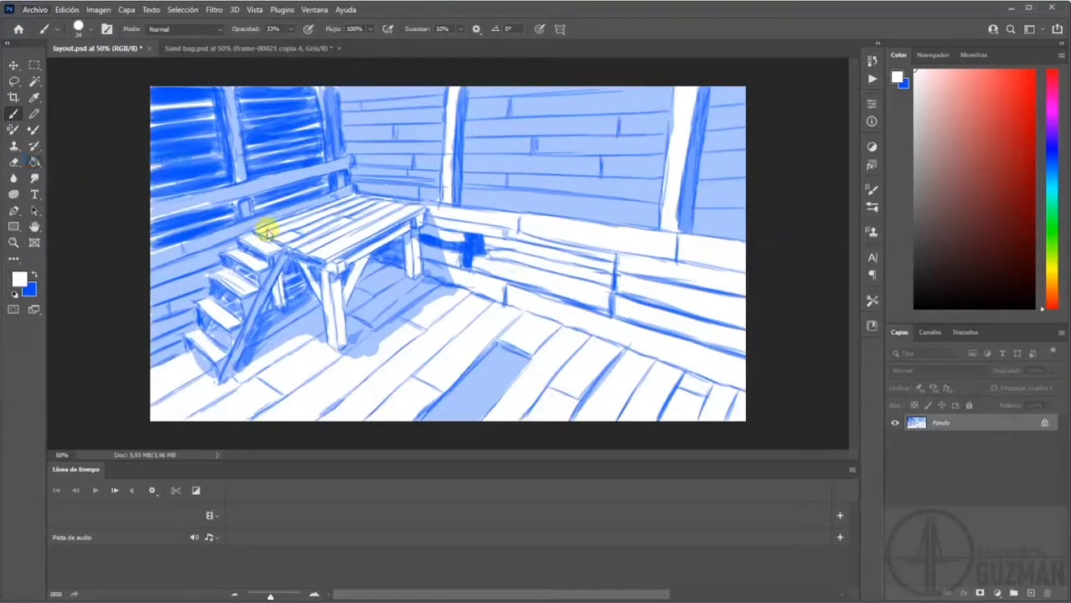
{"action": "left_click", "coordinate": [122, 288]}
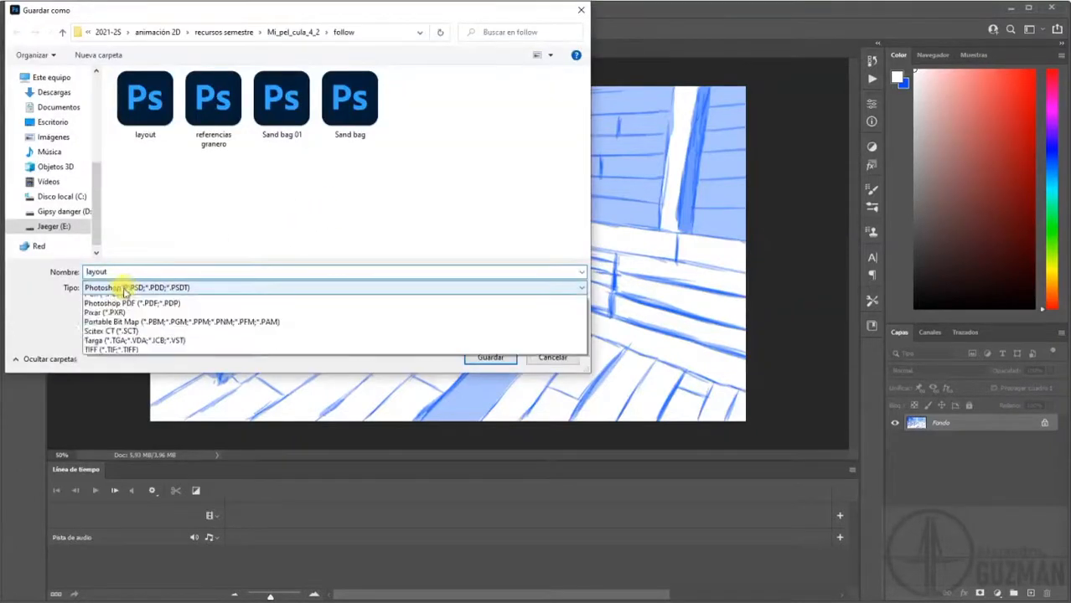
{"action": "left_click", "coordinate": [115, 374]}
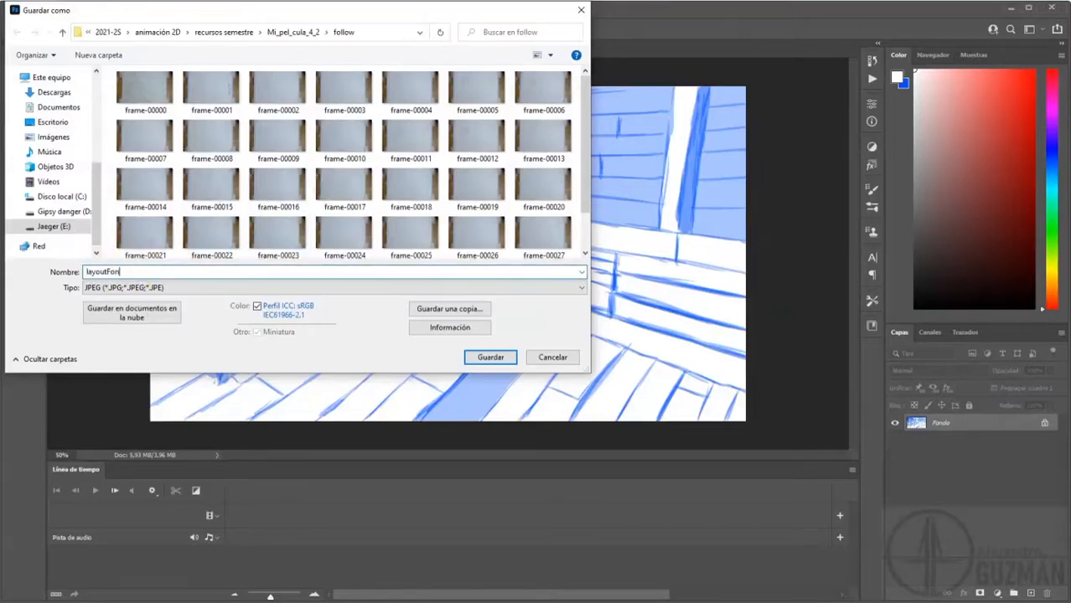
{"action": "left_click", "coordinate": [481, 358]}
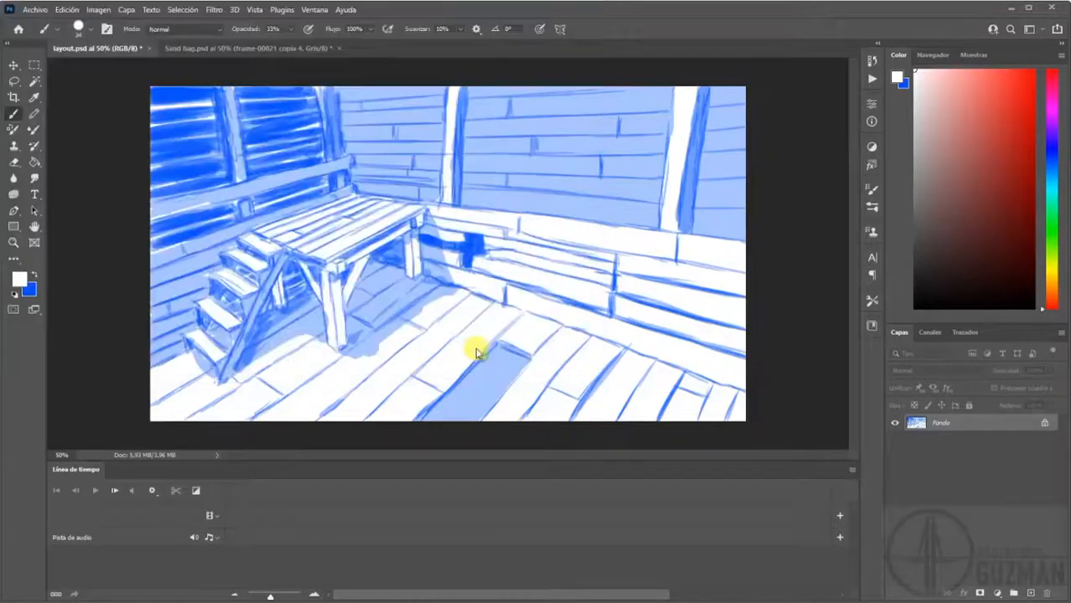
{"action": "left_click", "coordinate": [662, 182]}
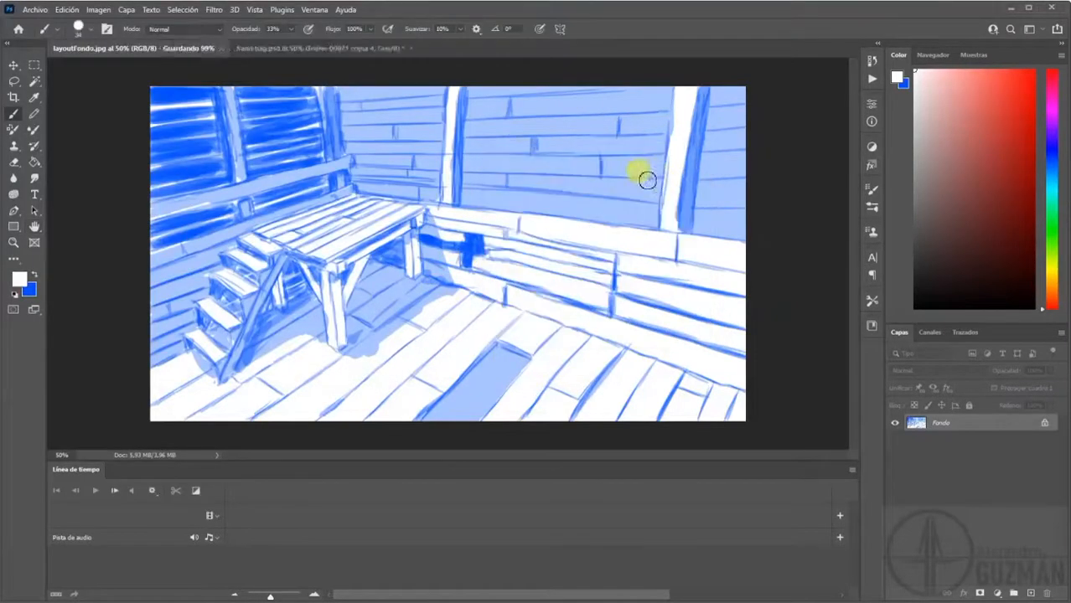
- Switch to the Sand bag.psd document and select the Capa 0 background clip at the base of the timeline
{"action": "left_click", "coordinate": [235, 48]}
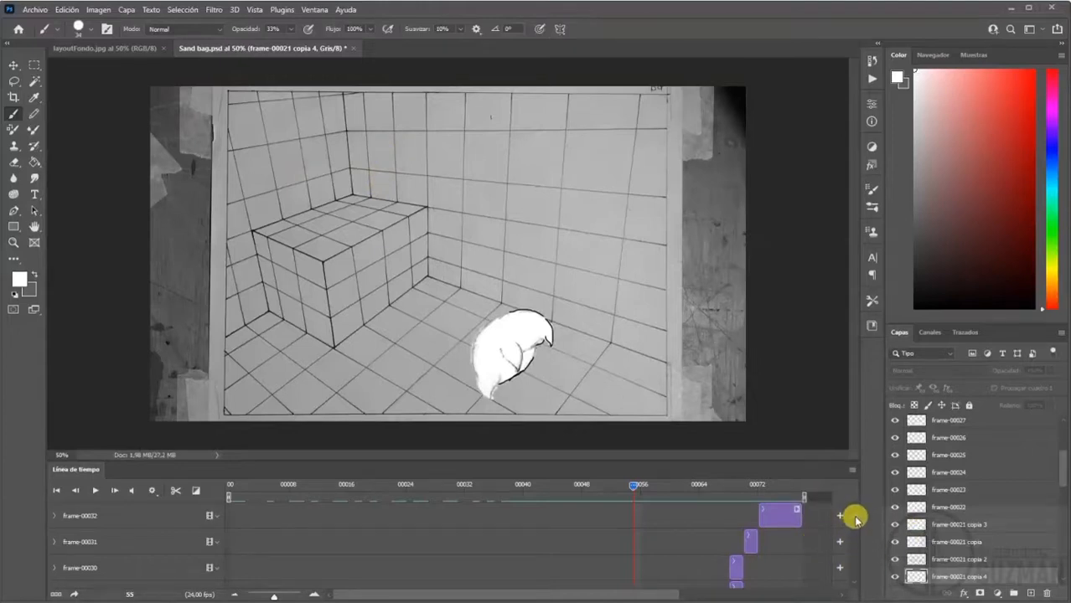
{"action": "scroll", "coordinate": [851, 524], "scroll_direction": "down", "scroll_amount": 15}
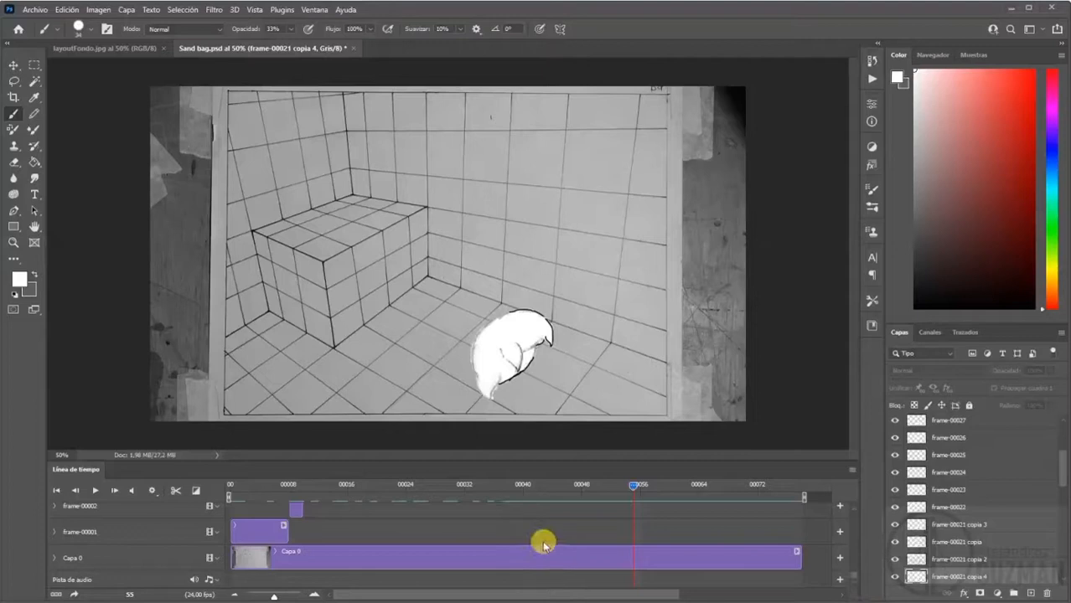
{"action": "left_click", "coordinate": [311, 553]}
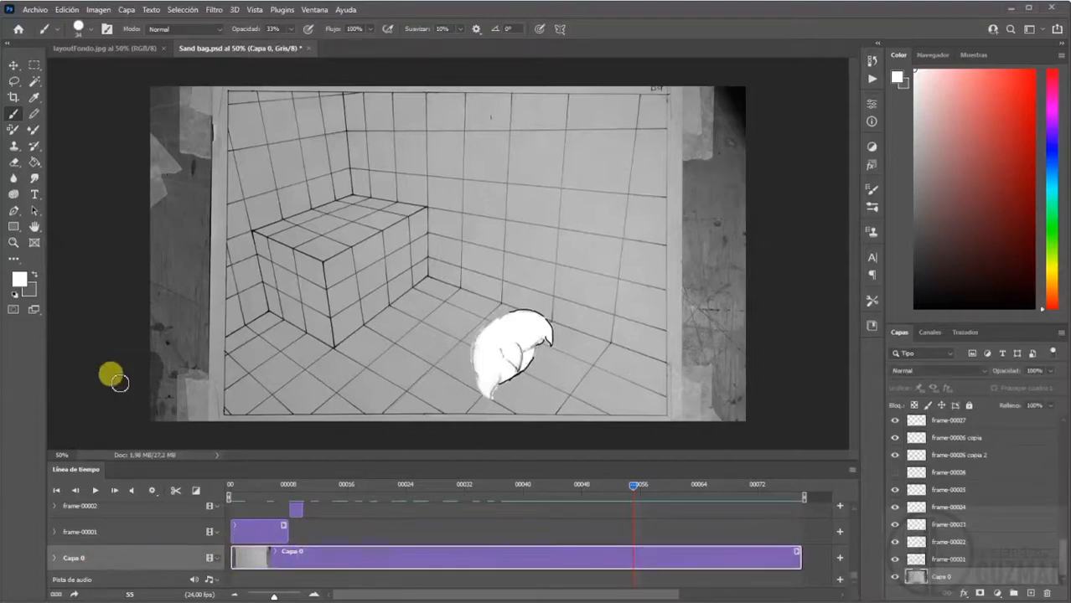
- Place layoutFondo as an embedded element above Capa 0 and move its clip to the timeline's start
{"action": "left_click", "coordinate": [30, 10]}
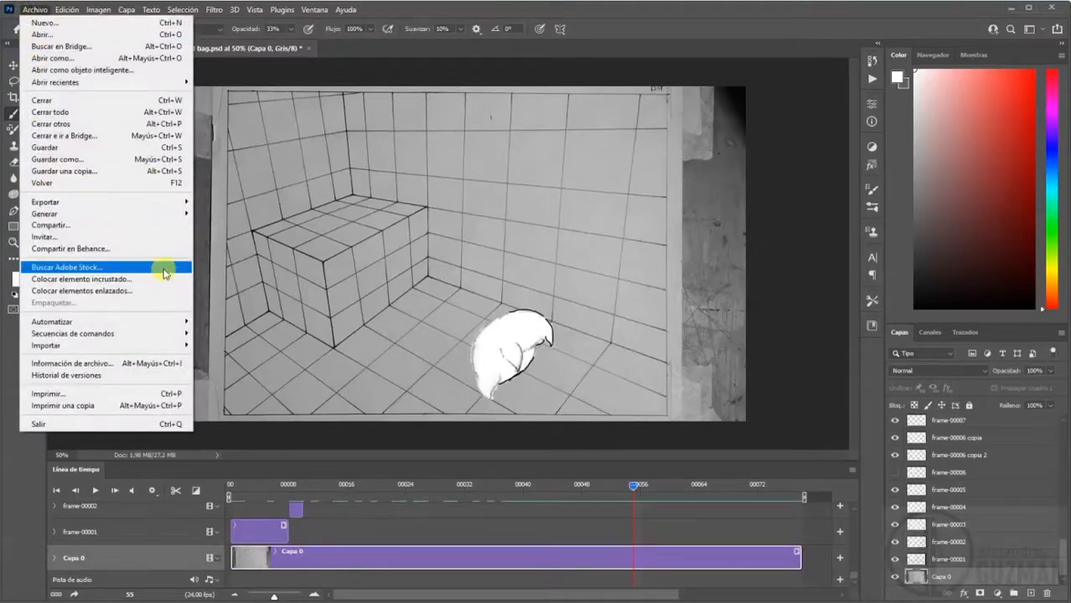
{"action": "left_click", "coordinate": [108, 281]}
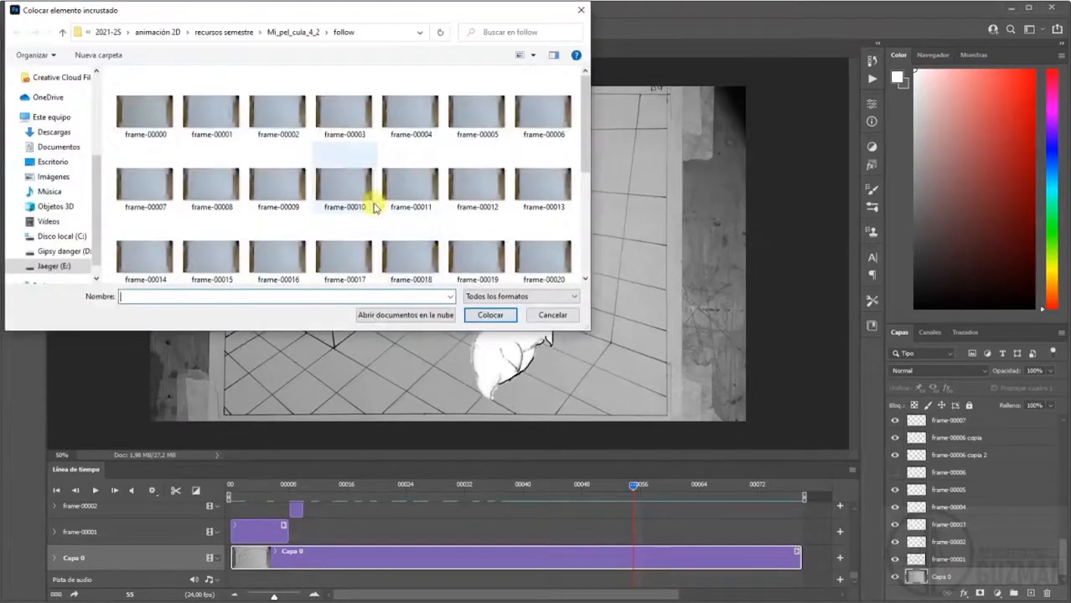
{"action": "left_click_drag", "start_coordinate": [584, 153], "coordinate": [584, 251]}
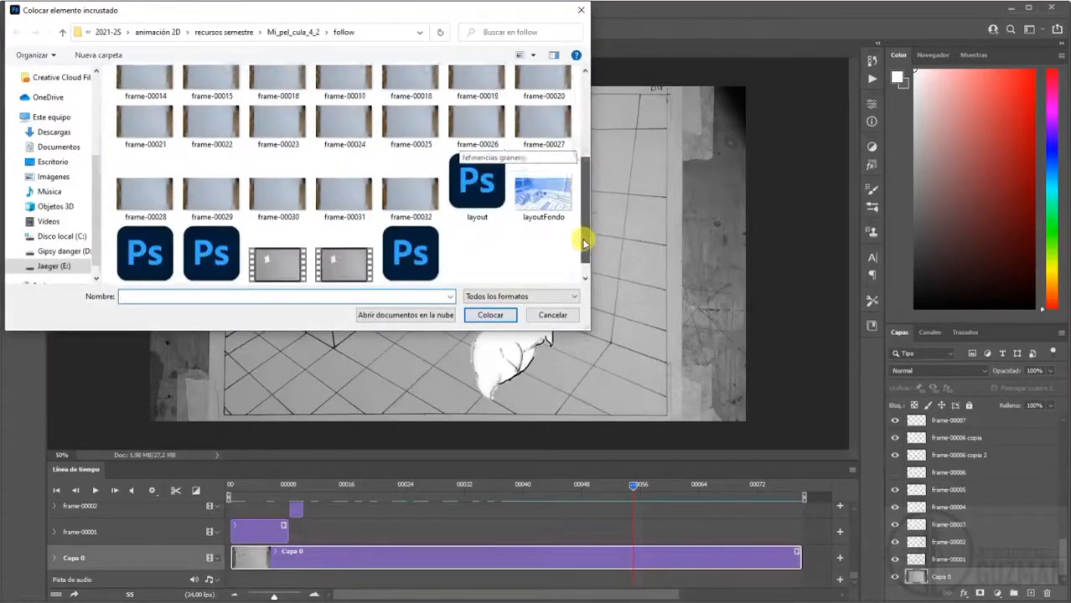
{"action": "left_click", "coordinate": [543, 167]}
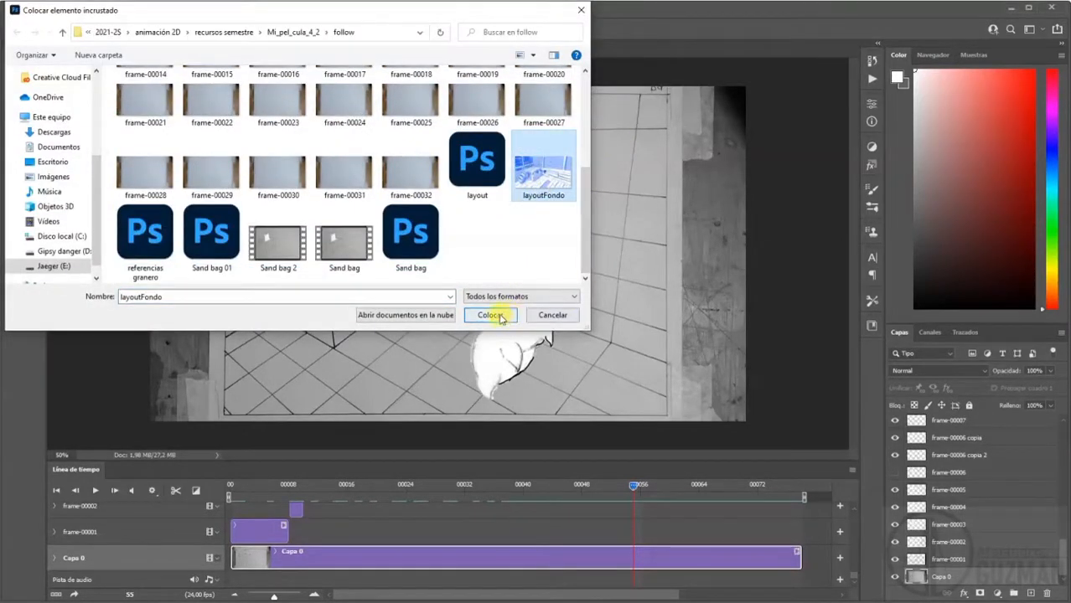
{"action": "left_click", "coordinate": [491, 315]}
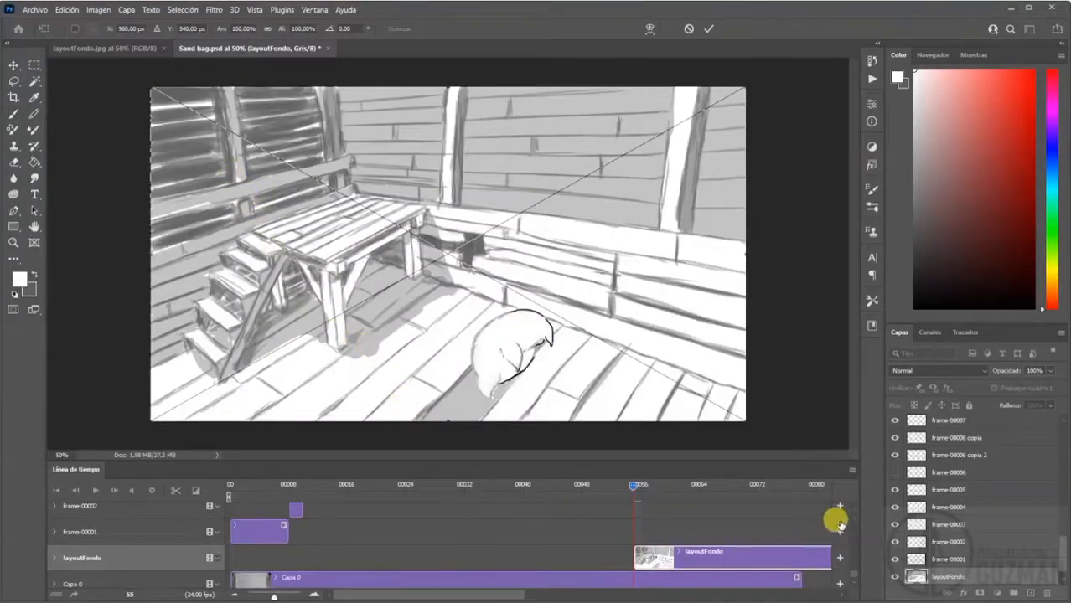
{"action": "scroll", "coordinate": [838, 575], "scroll_direction": "down", "scroll_amount": 1}
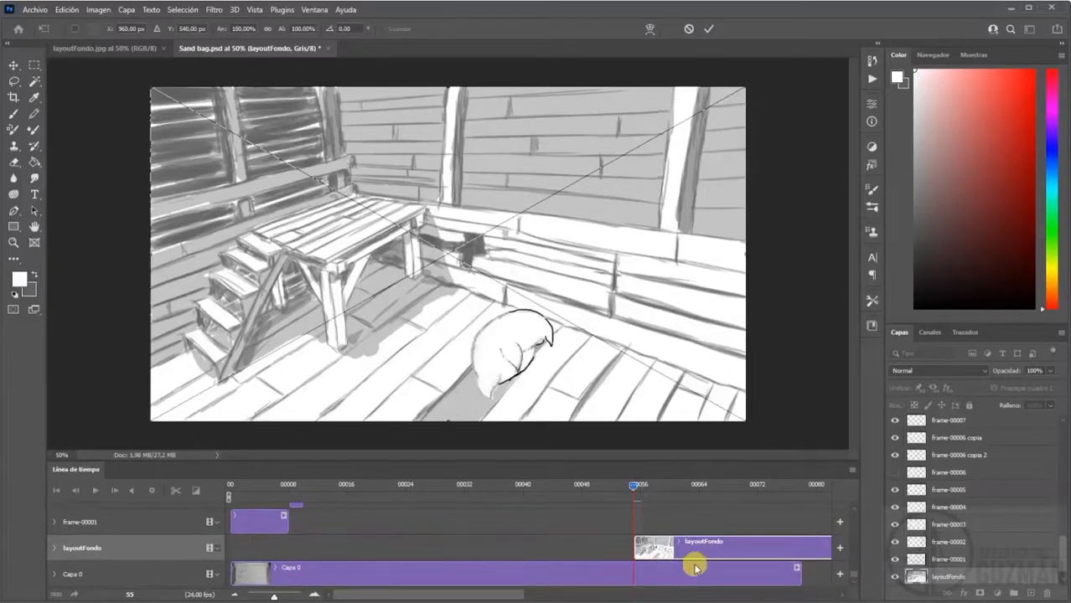
{"action": "key", "text": "Return"}
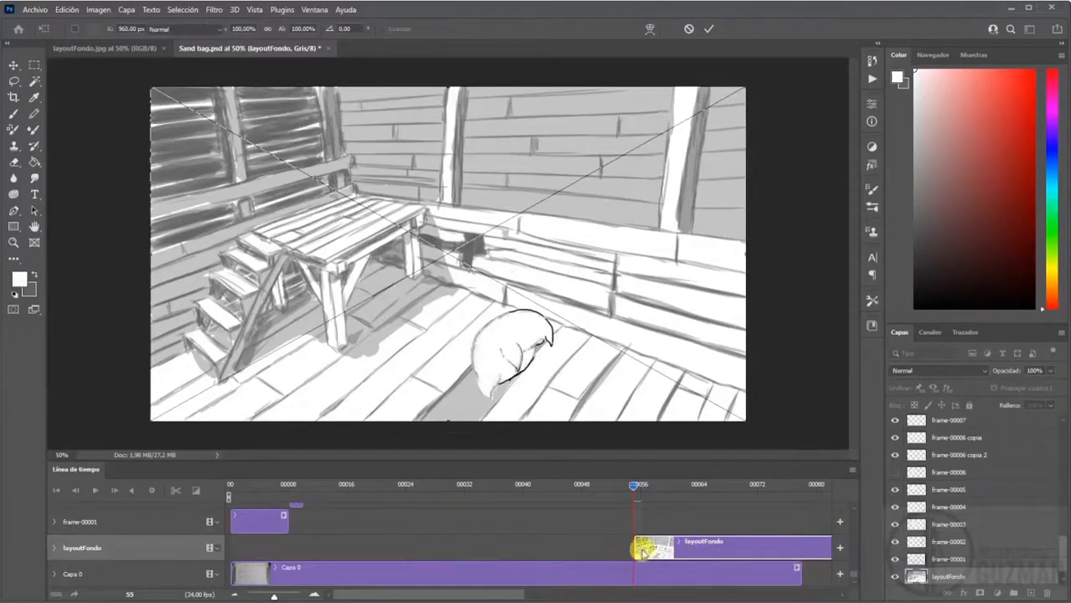
{"action": "left_click_drag", "start_coordinate": [694, 547], "coordinate": [245, 545]}
- Convert the Sand bag document to RGB color mode, keeping the layers unmerged and rasterizing the smart objects
{"action": "left_click", "coordinate": [98, 9]}
{"action": "mouse_move", "coordinate": [104, 23]}
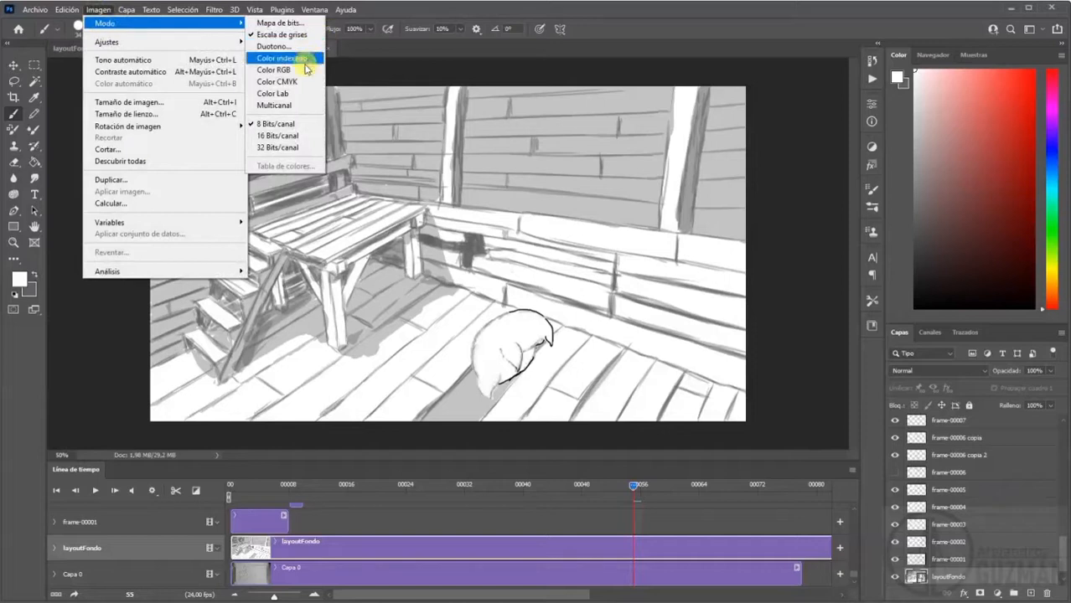
{"action": "left_click", "coordinate": [307, 59]}
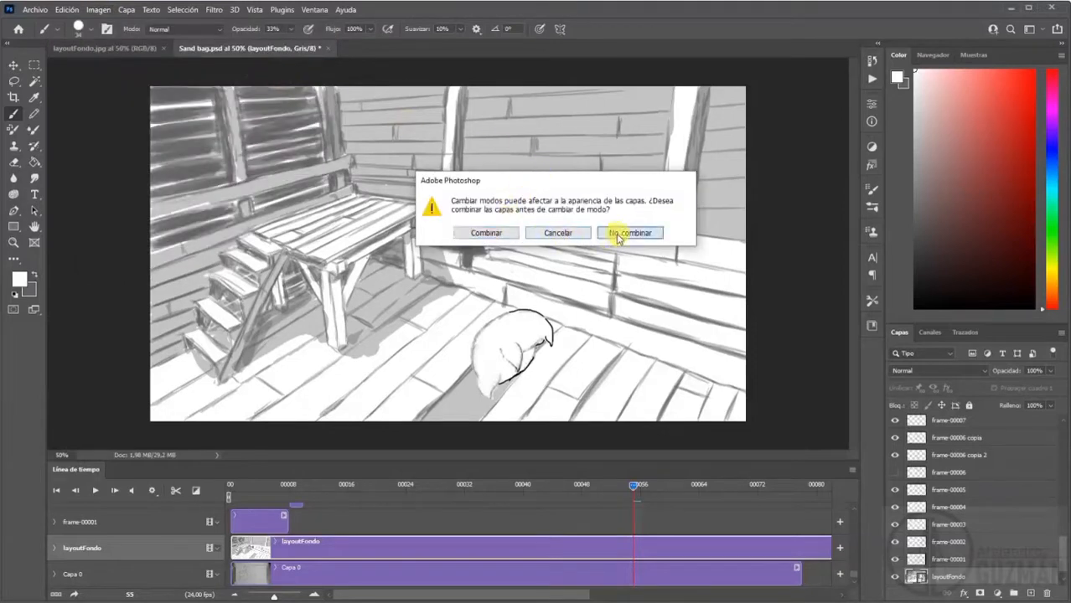
{"action": "left_click", "coordinate": [630, 233]}
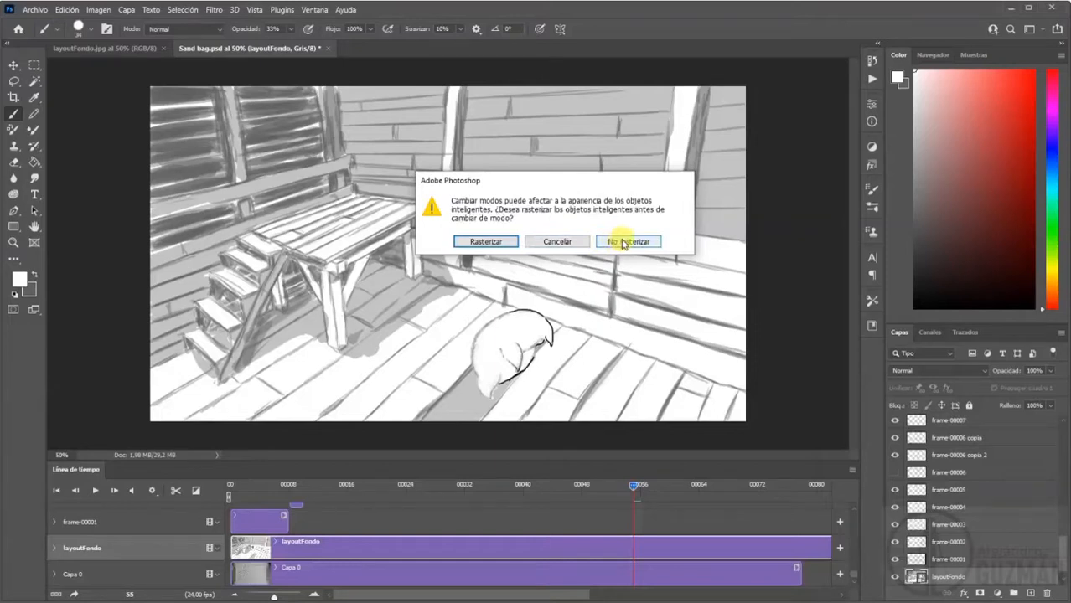
{"action": "left_click", "coordinate": [486, 241]}
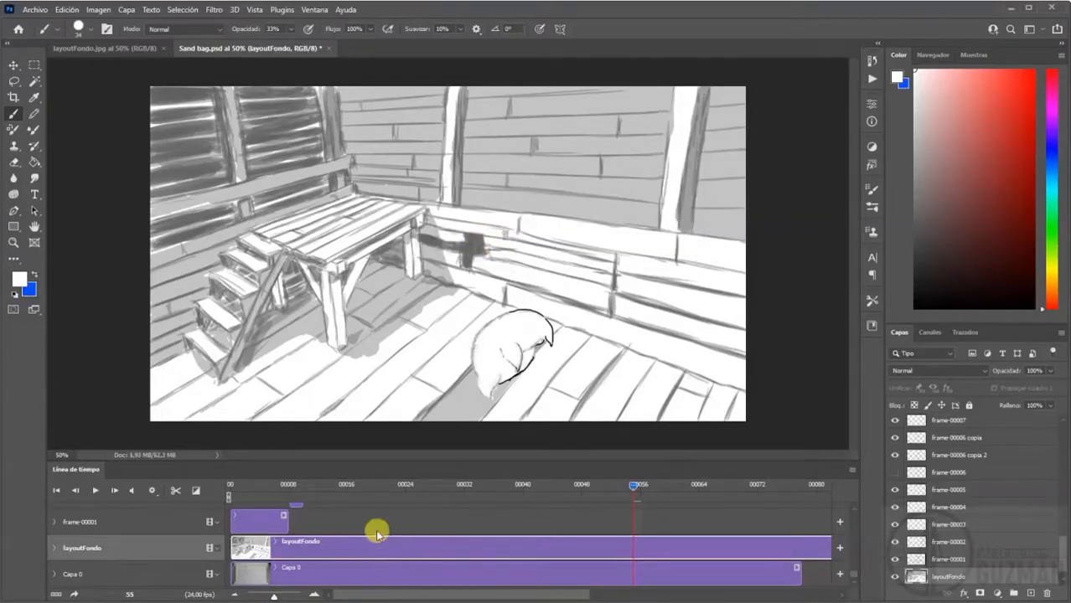
- Delete the grayscale layoutFondo layer from the timeline
{"action": "left_click", "coordinate": [401, 534]}
{"action": "left_click", "coordinate": [398, 550]}
{"action": "key", "text": "Delete"}
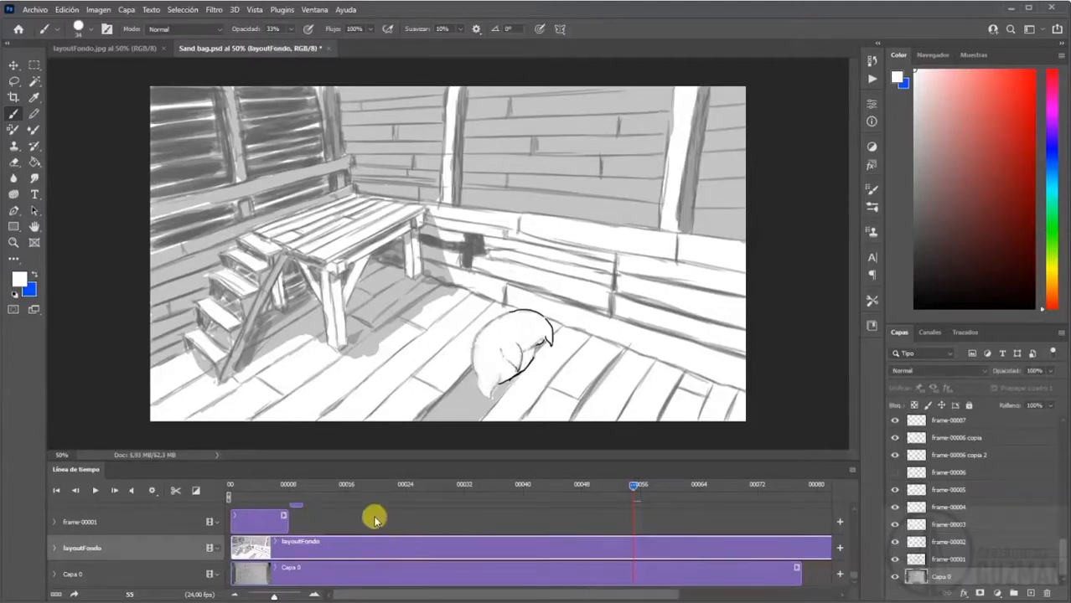
- Place the layoutFondo image as an embedded element above Capa 0 in the RGB document
{"action": "left_click", "coordinate": [38, 10]}
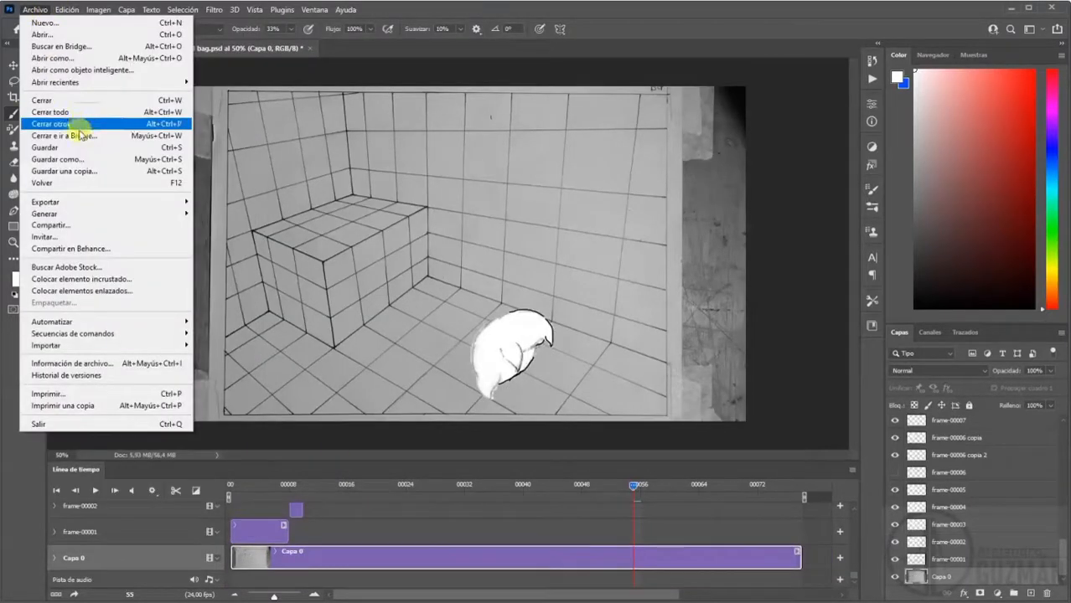
{"action": "left_click", "coordinate": [120, 279]}
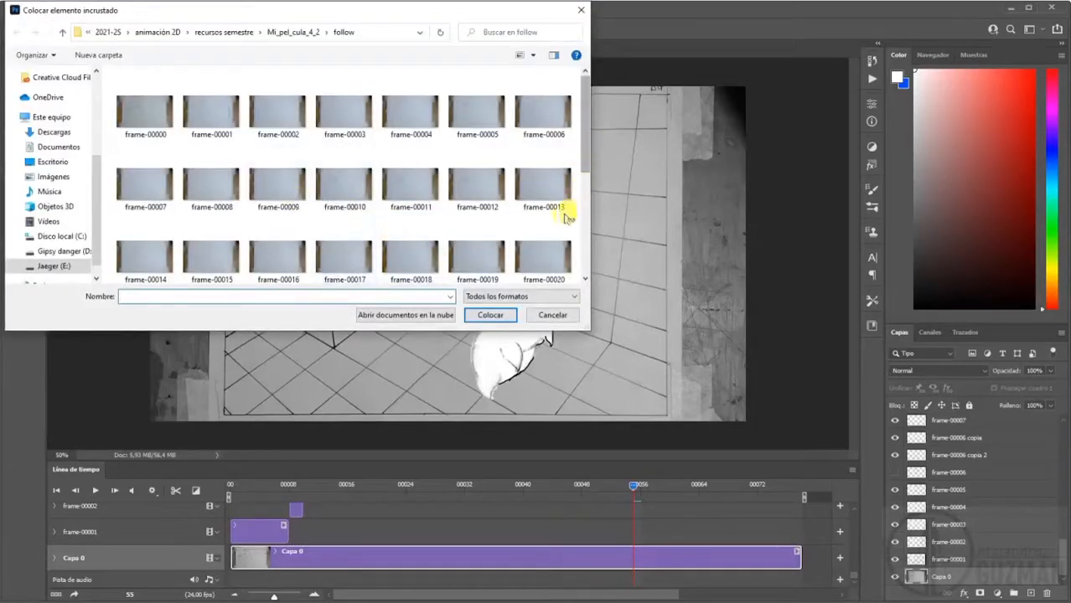
{"action": "left_click_drag", "start_coordinate": [581, 137], "coordinate": [591, 289]}
{"action": "left_click", "coordinate": [531, 194]}
{"action": "left_click", "coordinate": [492, 315]}
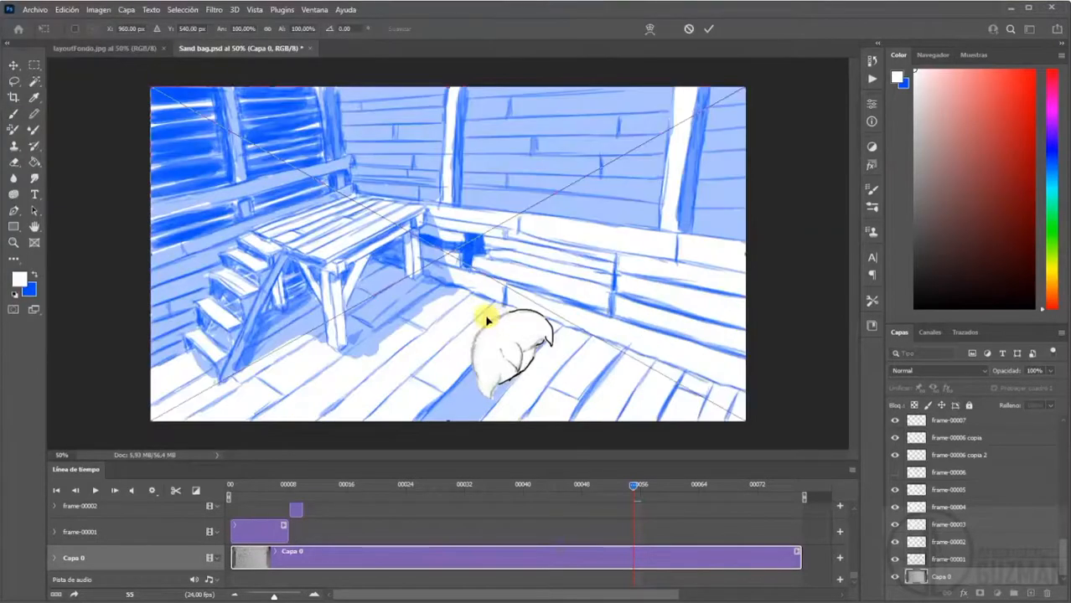
{"action": "key", "text": "Return"}
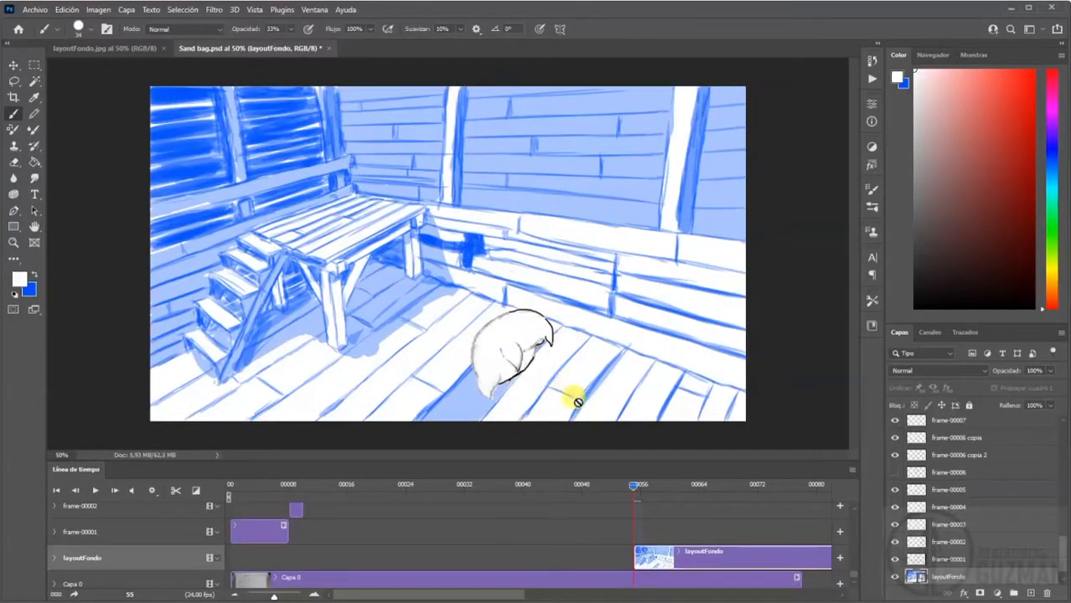
- Move the layoutFondo clip to the timeline's start and trim its end to match the Capa 0 clip
{"action": "left_click_drag", "start_coordinate": [716, 560], "coordinate": [303, 550]}
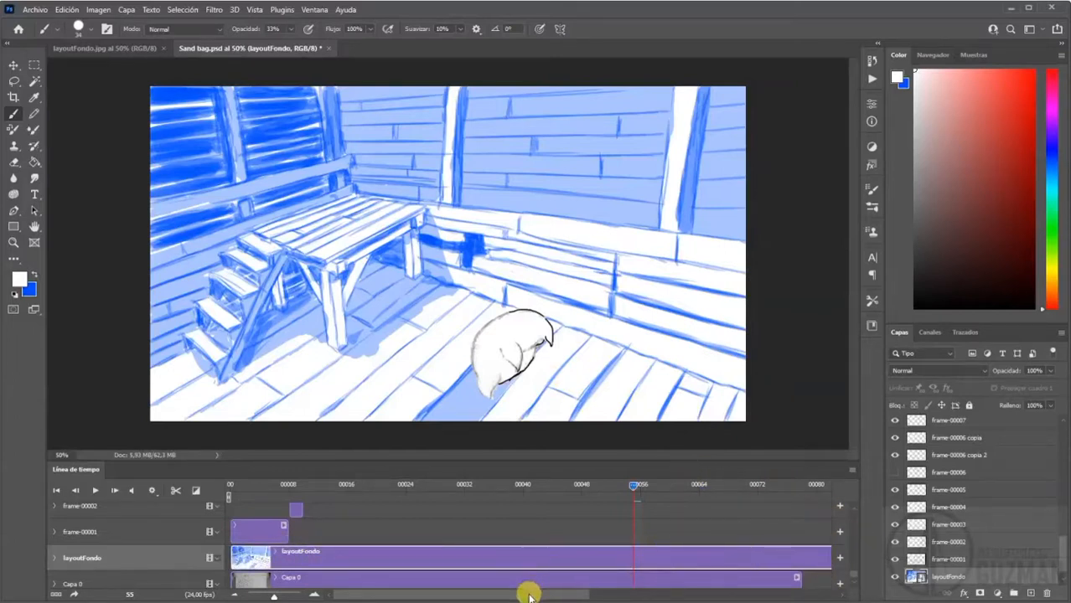
{"action": "left_click_drag", "start_coordinate": [529, 596], "coordinate": [703, 596]}
{"action": "left_click_drag", "start_coordinate": [709, 562], "coordinate": [414, 544]}
{"action": "left_click_drag", "start_coordinate": [545, 593], "coordinate": [362, 573]}
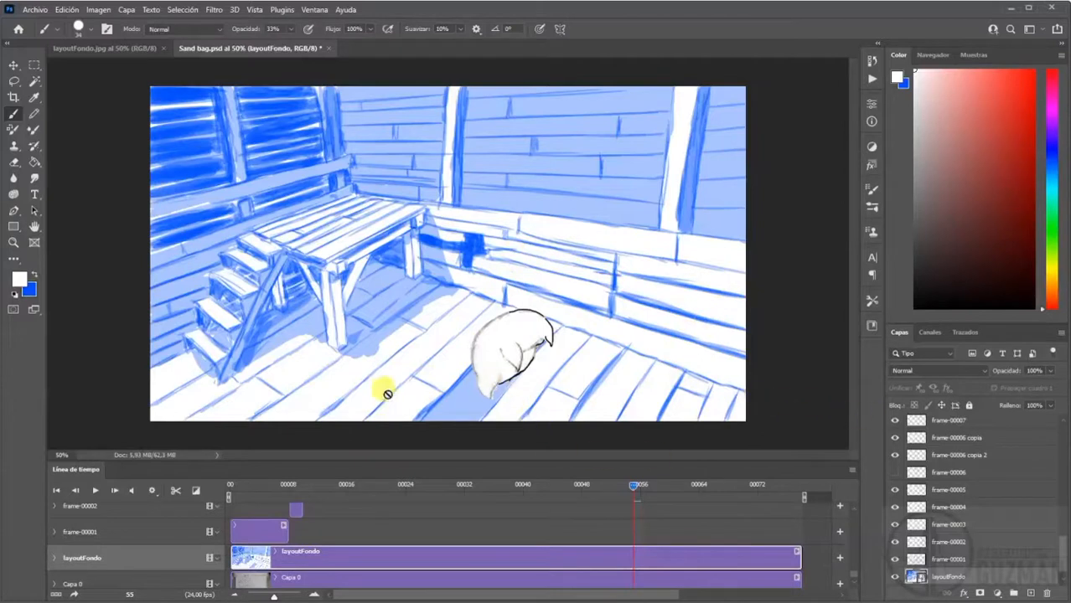
- Add a new empty layer above layoutFondo and move the playhead to frame 28
{"action": "left_click_drag", "start_coordinate": [612, 492], "coordinate": [567, 485]}
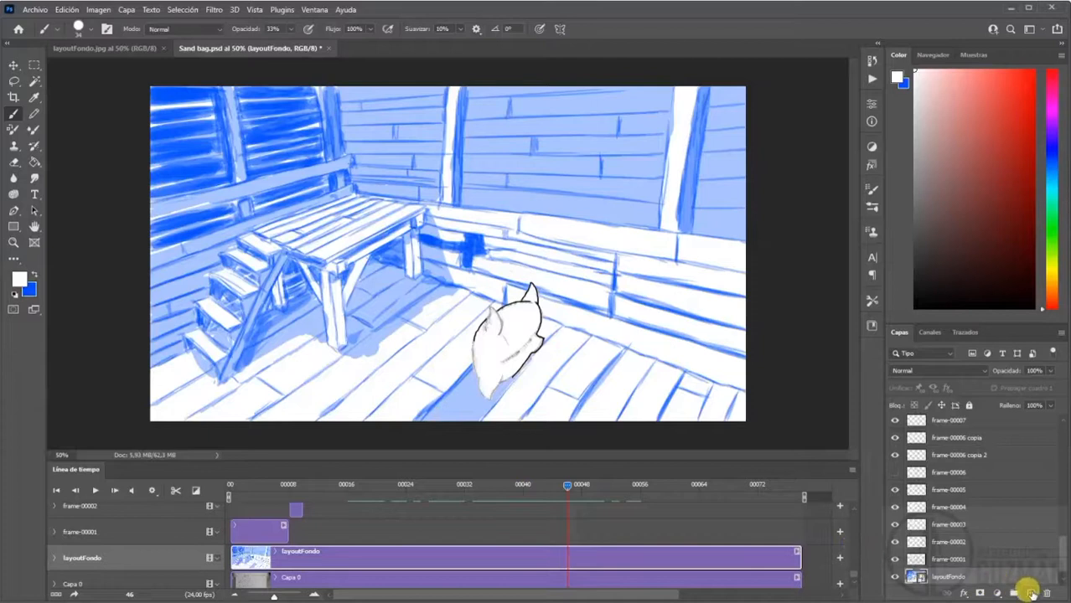
{"action": "left_click", "coordinate": [1029, 592]}
{"action": "mouse_move", "coordinate": [628, 553]}
{"action": "left_mouse_down"}
{"action": "mouse_move", "coordinate": [239, 556]}
{"action": "mouse_move", "coordinate": [670, 555]}
{"action": "mouse_move", "coordinate": [627, 555]}
{"action": "left_mouse_up"}
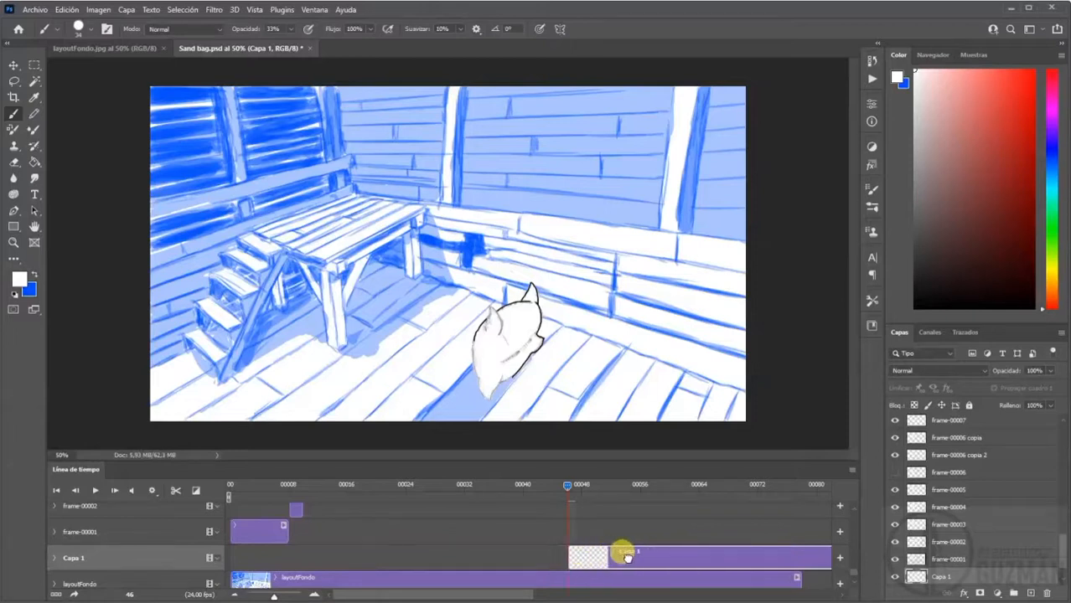
{"action": "left_click_drag", "start_coordinate": [555, 484], "coordinate": [434, 485]}
- Move the Capa 1 clip to the timeline's start and trim its end to match the layoutFondo clip
{"action": "left_click_drag", "start_coordinate": [586, 565], "coordinate": [263, 545]}
{"action": "left_click_drag", "start_coordinate": [557, 595], "coordinate": [686, 593]}
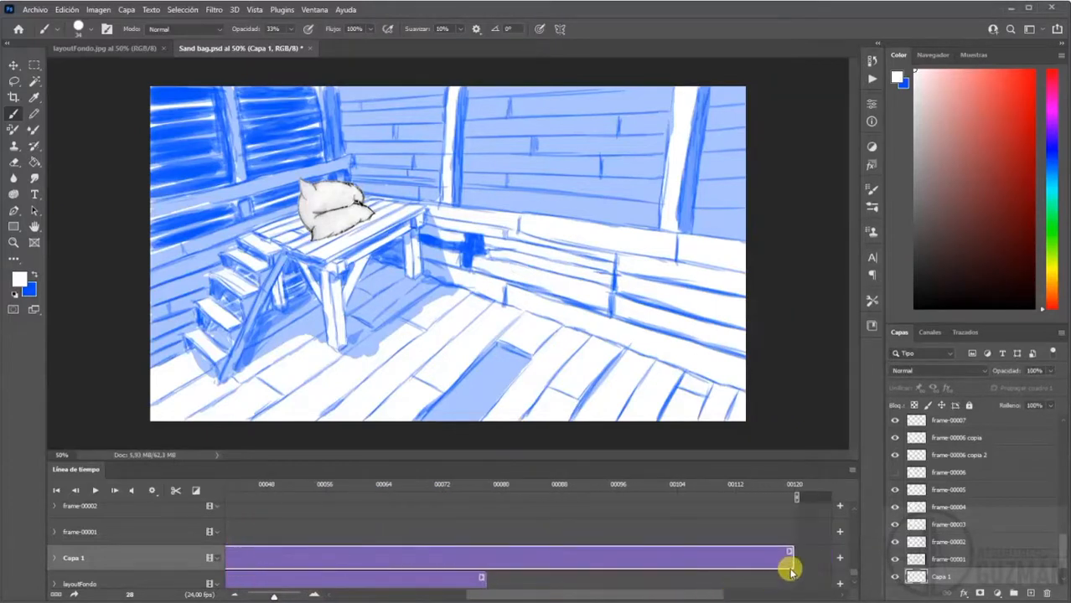
{"action": "left_click_drag", "start_coordinate": [792, 563], "coordinate": [481, 558]}
{"action": "left_click_drag", "start_coordinate": [531, 597], "coordinate": [311, 577]}
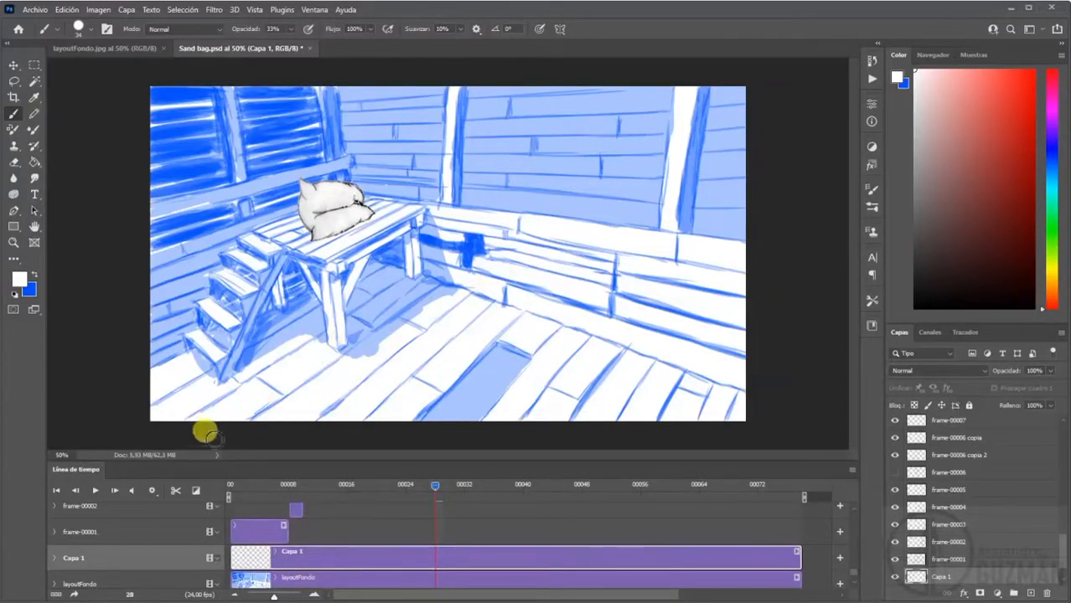
- Reset the brush colours to black and white and trim the start of the Capa 1 clip to frame 44
{"action": "left_click", "coordinate": [14, 295]}
{"action": "left_click_drag", "start_coordinate": [435, 486], "coordinate": [554, 491]}
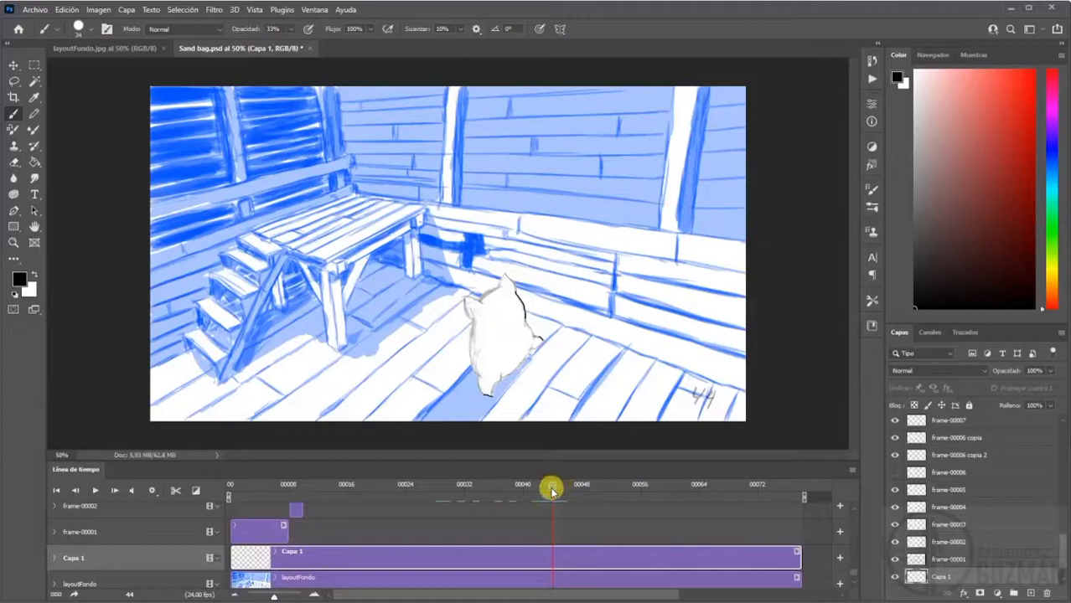
{"action": "mouse_move", "coordinate": [553, 490]}
{"action": "left_mouse_down"}
{"action": "mouse_move", "coordinate": [759, 494]}
{"action": "mouse_move", "coordinate": [551, 505]}
{"action": "left_mouse_up"}
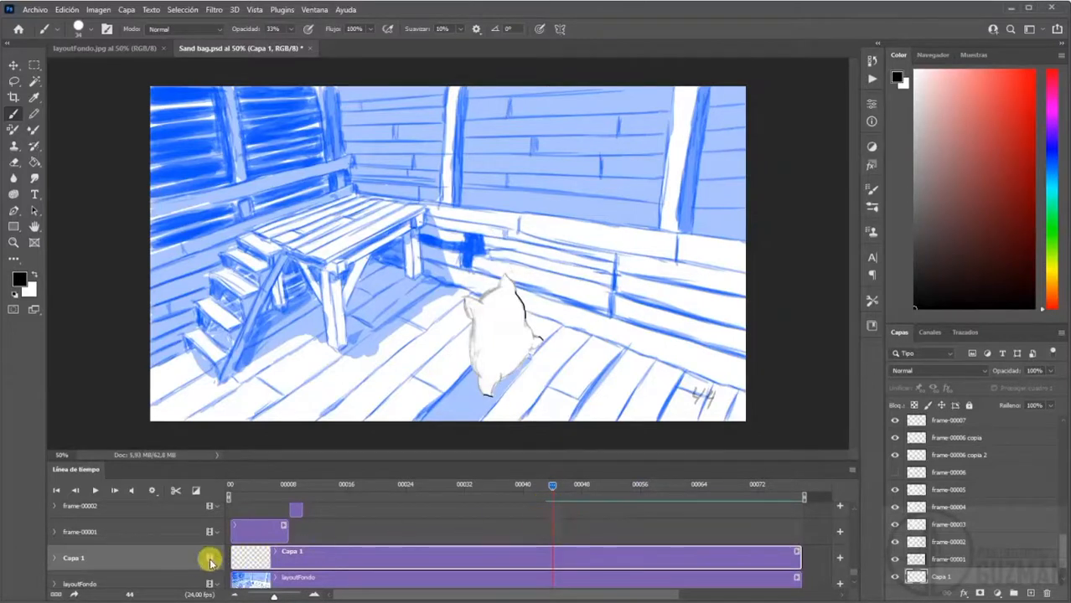
{"action": "left_click_drag", "start_coordinate": [231, 556], "coordinate": [555, 553]}
- Add a new empty layer between Capa 1 and layoutFondo and move its clip to the timeline's start
{"action": "mouse_move", "coordinate": [552, 488]}
{"action": "left_mouse_down"}
{"action": "mouse_move", "coordinate": [567, 497]}
{"action": "mouse_move", "coordinate": [545, 491]}
{"action": "left_mouse_up"}
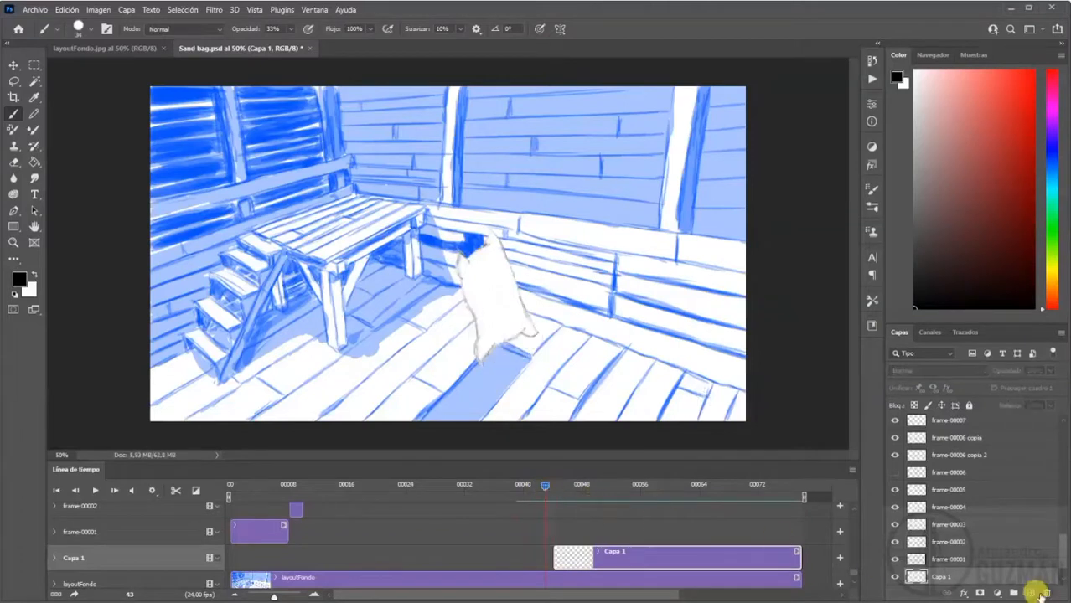
{"action": "left_click", "coordinate": [1029, 592]}
{"action": "scroll", "coordinate": [1057, 565], "scroll_direction": "down", "scroll_amount": 3}
{"action": "left_click_drag", "start_coordinate": [973, 525], "coordinate": [939, 546]}
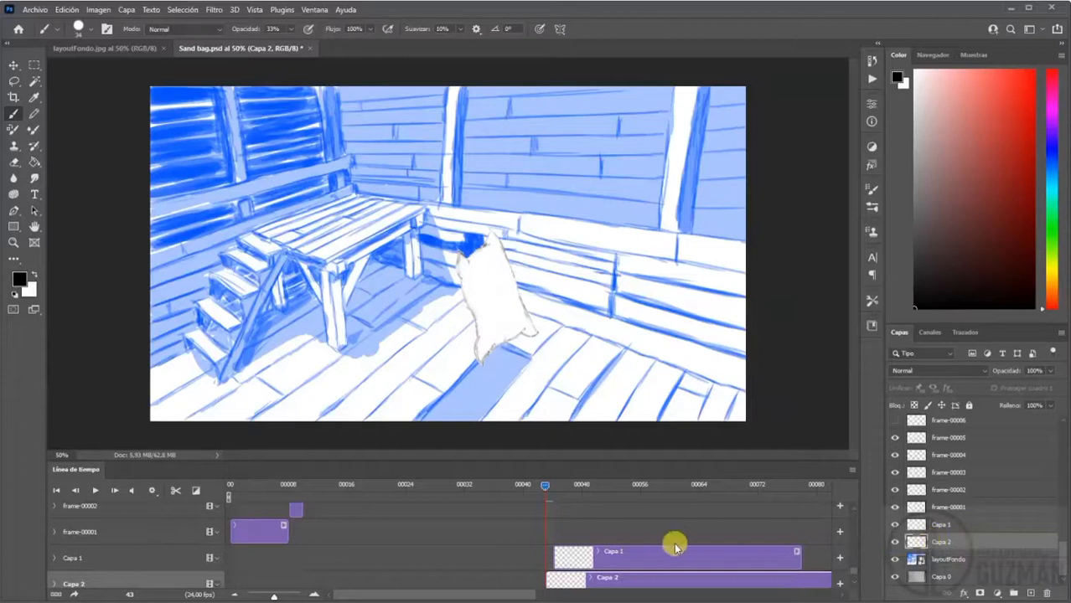
{"action": "left_click_drag", "start_coordinate": [578, 578], "coordinate": [258, 576]}
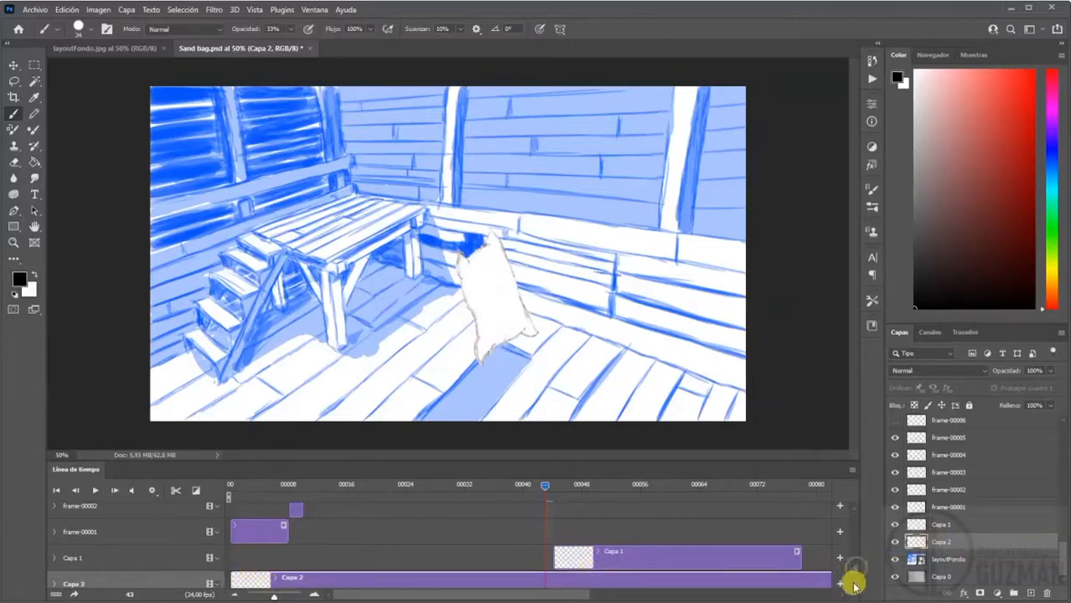
- Trim the end of the Capa 2 clip to meet the start of the Capa 1 clip at frame 44
{"action": "scroll", "coordinate": [855, 585], "scroll_direction": "down", "scroll_amount": 1}
{"action": "left_click_drag", "start_coordinate": [559, 593], "coordinate": [432, 555]}
{"action": "left_click_drag", "start_coordinate": [507, 592], "coordinate": [235, 594]}
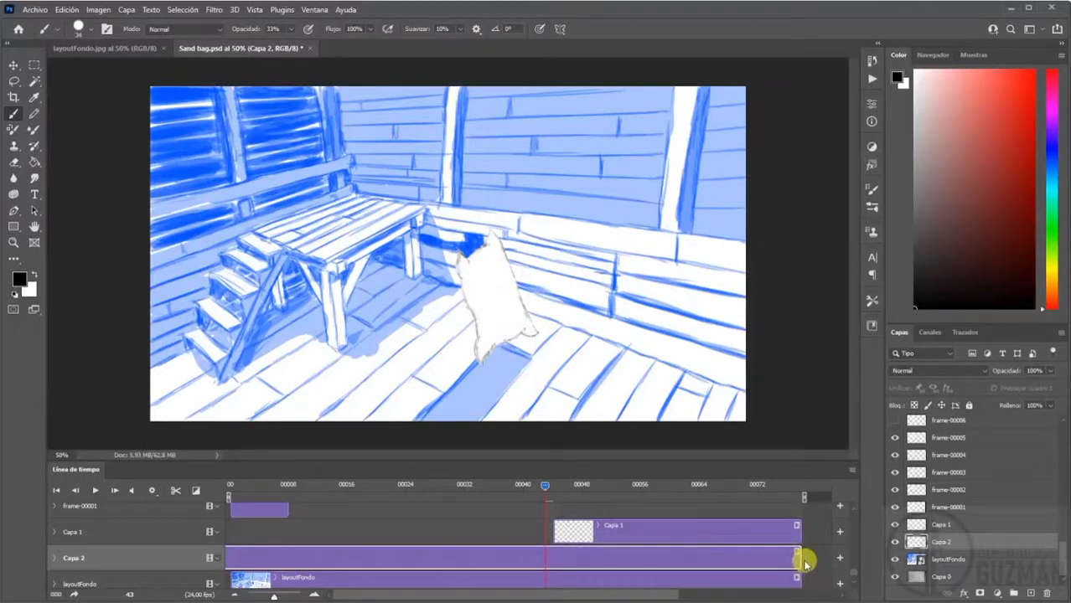
{"action": "left_click_drag", "start_coordinate": [799, 558], "coordinate": [563, 553]}
{"action": "mouse_move", "coordinate": [545, 485]}
{"action": "left_mouse_down"}
{"action": "mouse_move", "coordinate": [557, 493]}
{"action": "mouse_move", "coordinate": [545, 486]}
{"action": "left_mouse_up"}
{"action": "left_click_drag", "start_coordinate": [561, 560], "coordinate": [495, 552]}
{"action": "left_click_drag", "start_coordinate": [548, 485], "coordinate": [466, 489]}
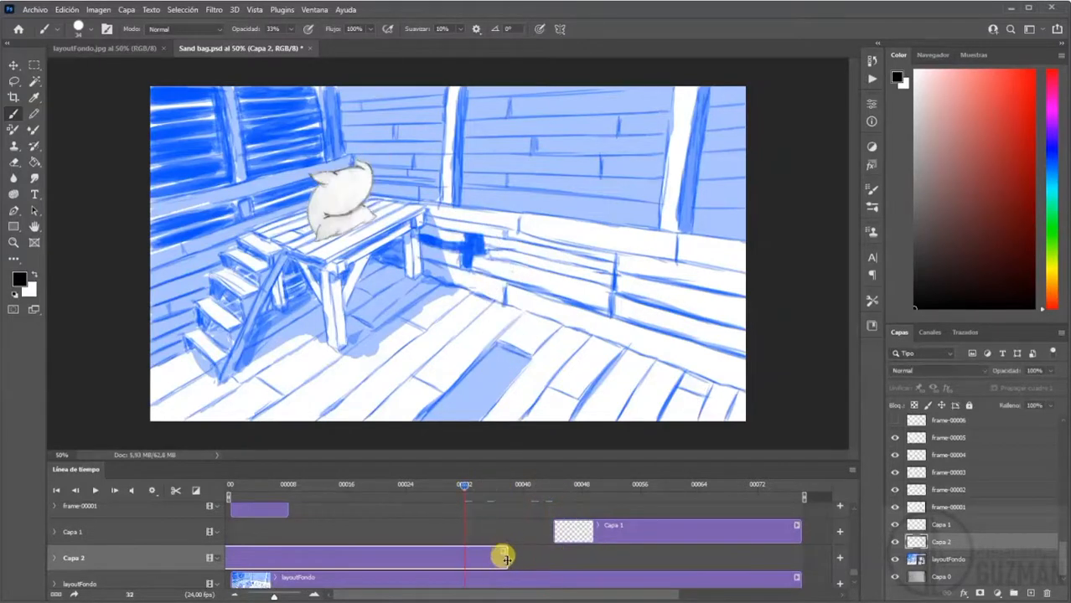
{"action": "left_click_drag", "start_coordinate": [515, 559], "coordinate": [549, 557]}
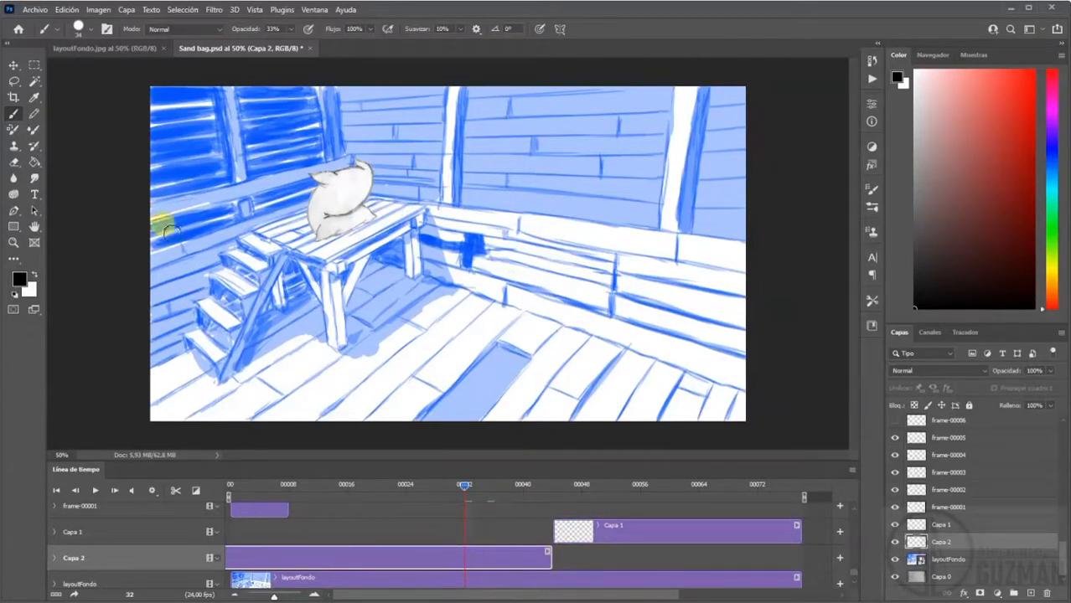
- Set the foreground colour to bright red and rename the Capa 2 layer tabla_A
{"action": "left_click", "coordinate": [20, 284]}
{"action": "left_click", "coordinate": [375, 306]}
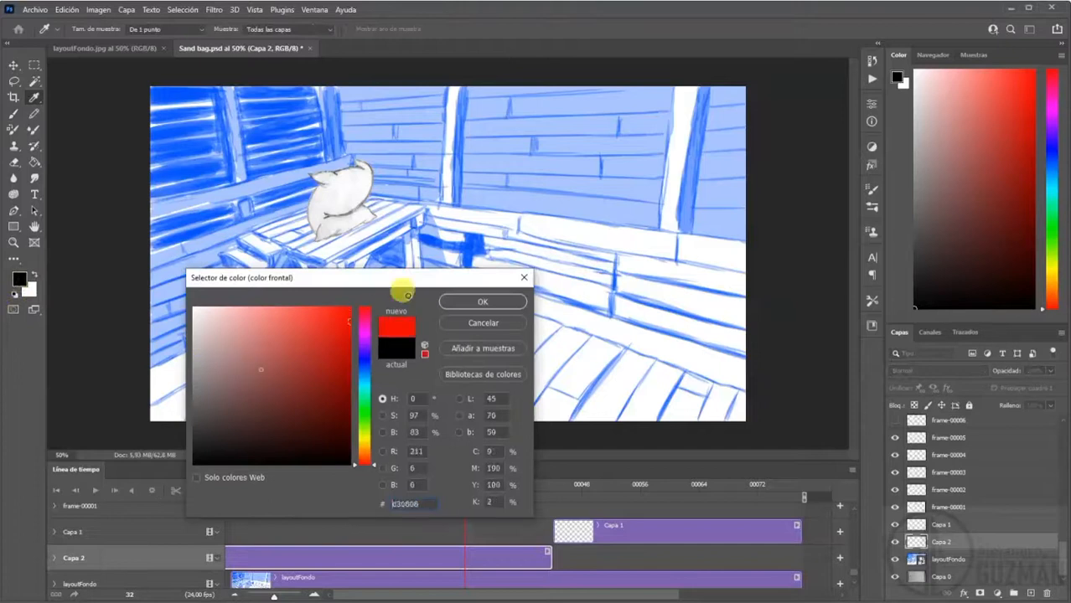
{"action": "left_click", "coordinate": [473, 303]}
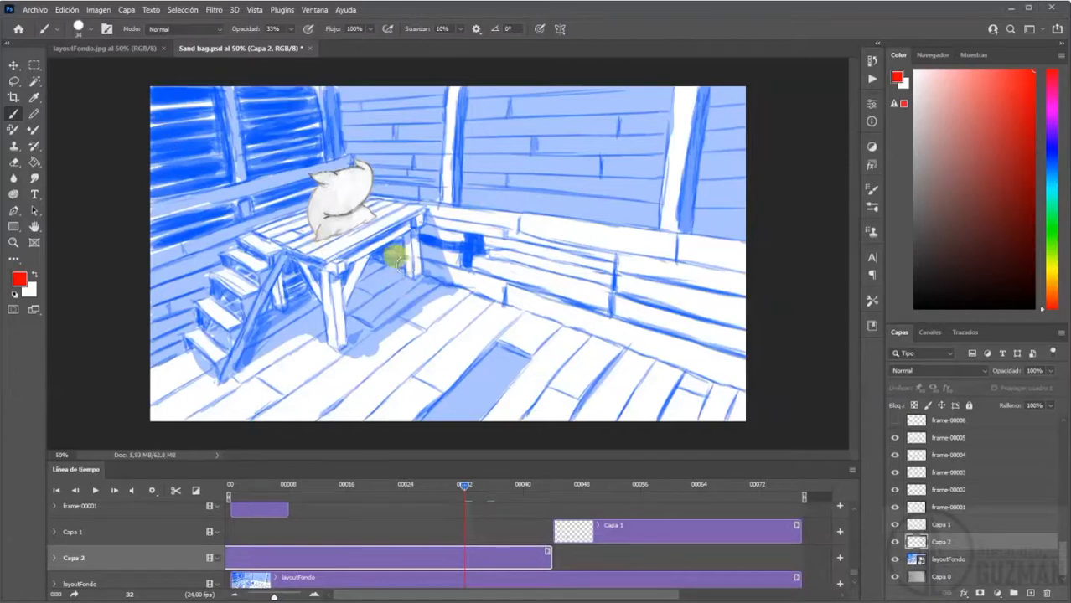
{"action": "double_click", "coordinate": [942, 543]}
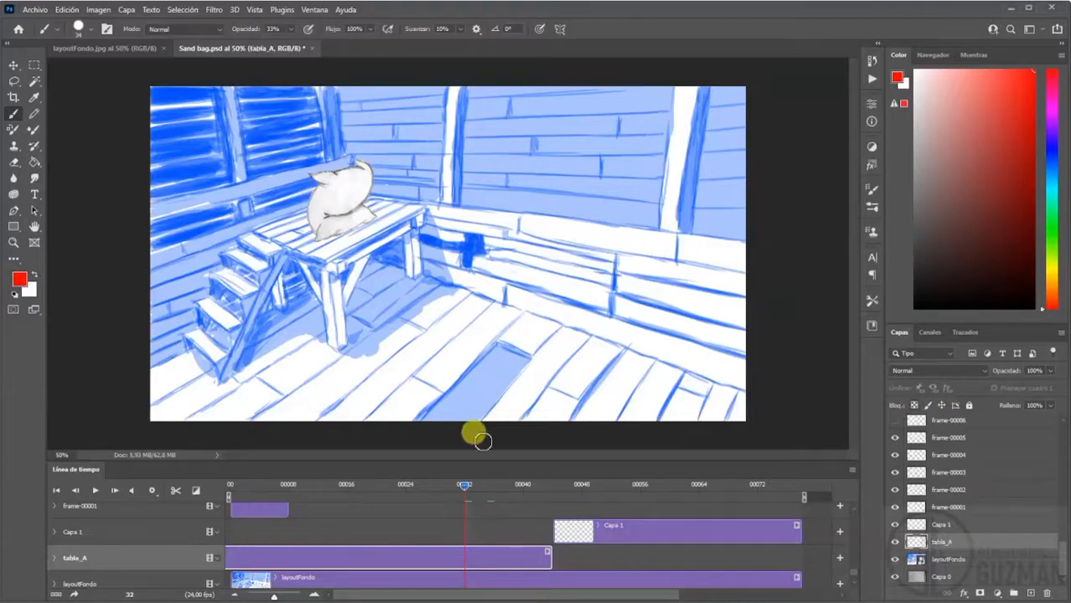
- Sketch a red plank outline with lengthwise grain lines over the blue gap in the barn floor
{"action": "mouse_move", "coordinate": [498, 347]}
{"action": "left_mouse_down"}
{"action": "mouse_move", "coordinate": [416, 424]}
{"action": "mouse_move", "coordinate": [520, 352]}
{"action": "mouse_move", "coordinate": [492, 350]}
{"action": "left_mouse_up"}
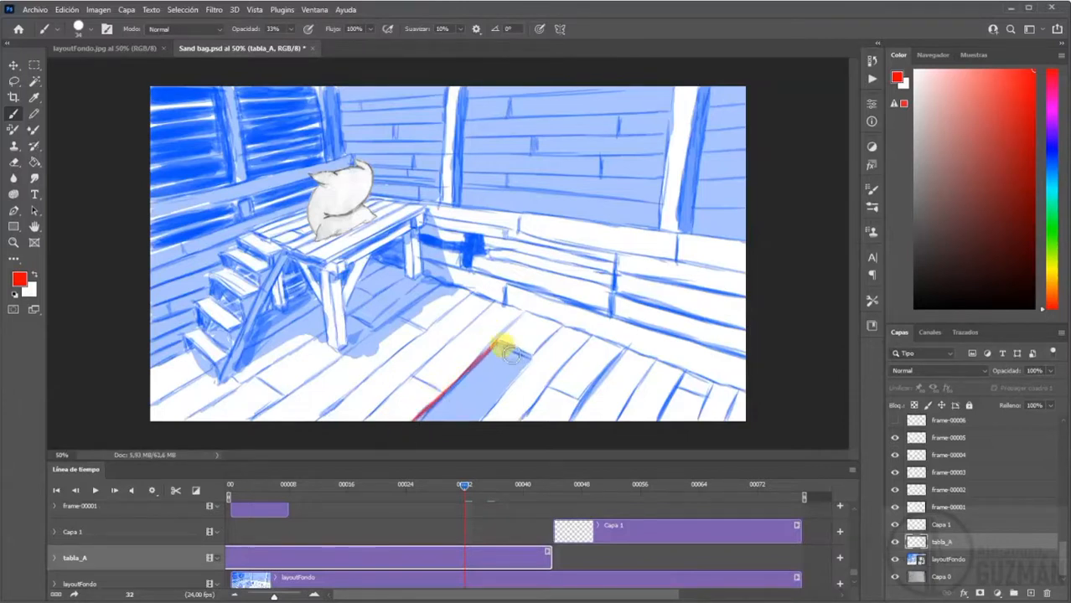
{"action": "mouse_move", "coordinate": [520, 355]}
{"action": "left_mouse_down"}
{"action": "mouse_move", "coordinate": [480, 424]}
{"action": "mouse_move", "coordinate": [513, 390]}
{"action": "left_mouse_up"}
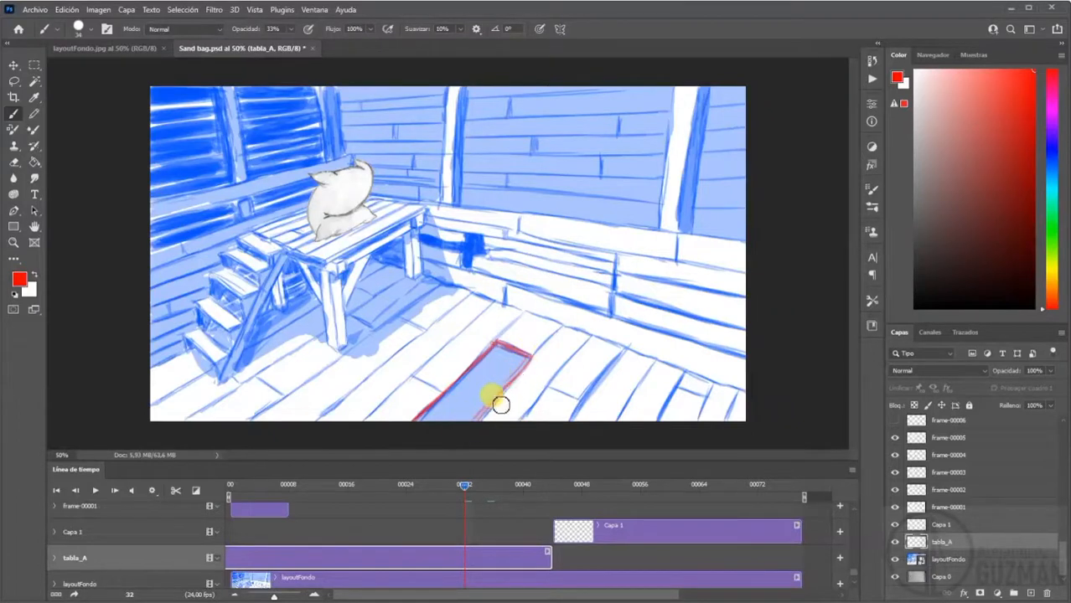
{"action": "mouse_move", "coordinate": [518, 352]}
{"action": "left_mouse_down"}
{"action": "mouse_move", "coordinate": [458, 420]}
{"action": "mouse_move", "coordinate": [460, 410]}
{"action": "mouse_move", "coordinate": [448, 412]}
{"action": "mouse_move", "coordinate": [501, 361]}
{"action": "mouse_move", "coordinate": [453, 408]}
{"action": "mouse_move", "coordinate": [449, 434]}
{"action": "mouse_move", "coordinate": [511, 347]}
{"action": "left_mouse_up"}
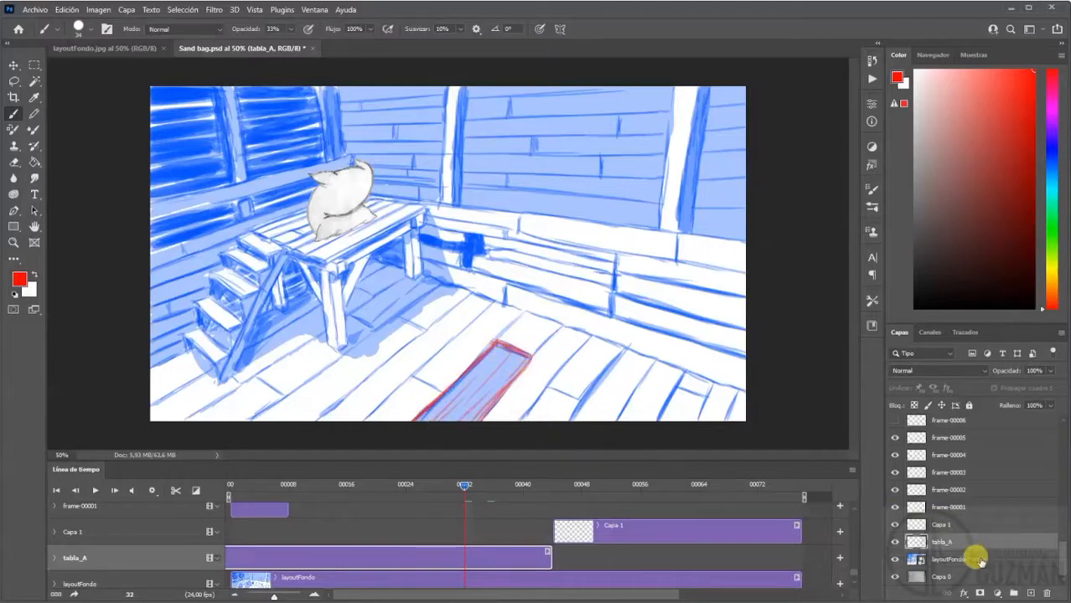
- Add a new layer directly above layoutFondo and paint the plank area white beneath the red sketch
{"action": "left_click", "coordinate": [966, 560]}
{"action": "left_click", "coordinate": [1030, 593]}
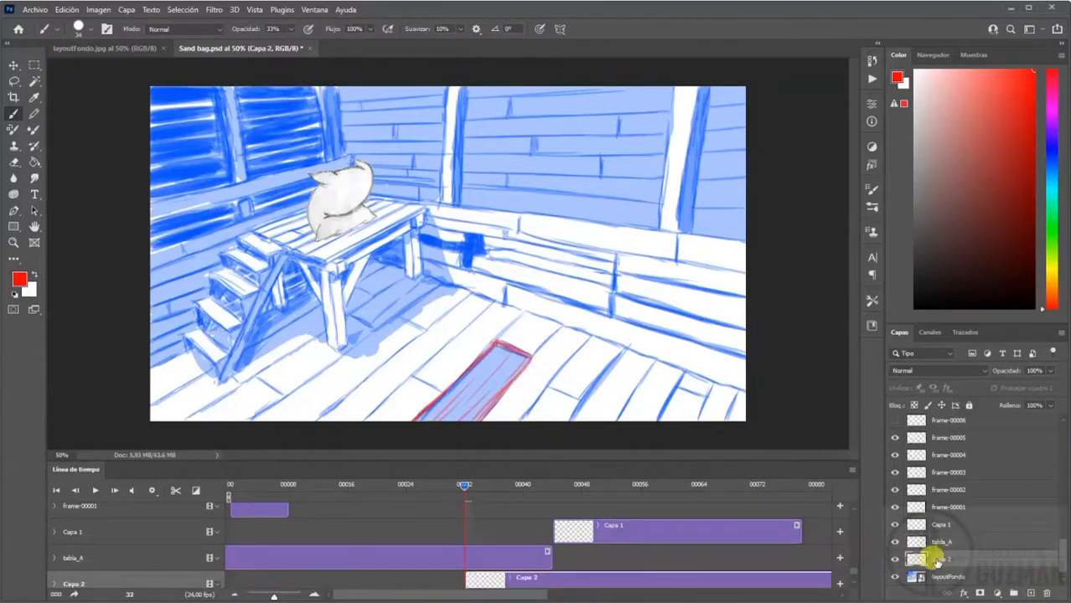
{"action": "left_click", "coordinate": [34, 275]}
{"action": "left_click_drag", "start_coordinate": [476, 373], "coordinate": [444, 421]}
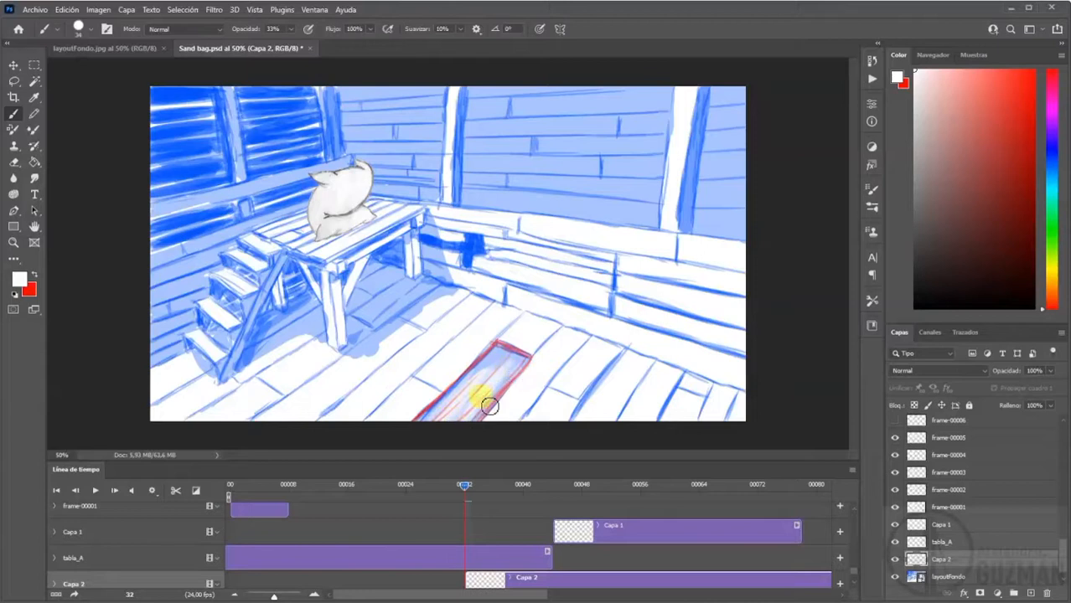
{"action": "mouse_move", "coordinate": [442, 415]}
{"action": "left_mouse_down"}
{"action": "mouse_move", "coordinate": [500, 361]}
{"action": "mouse_move", "coordinate": [488, 369]}
{"action": "left_mouse_up"}
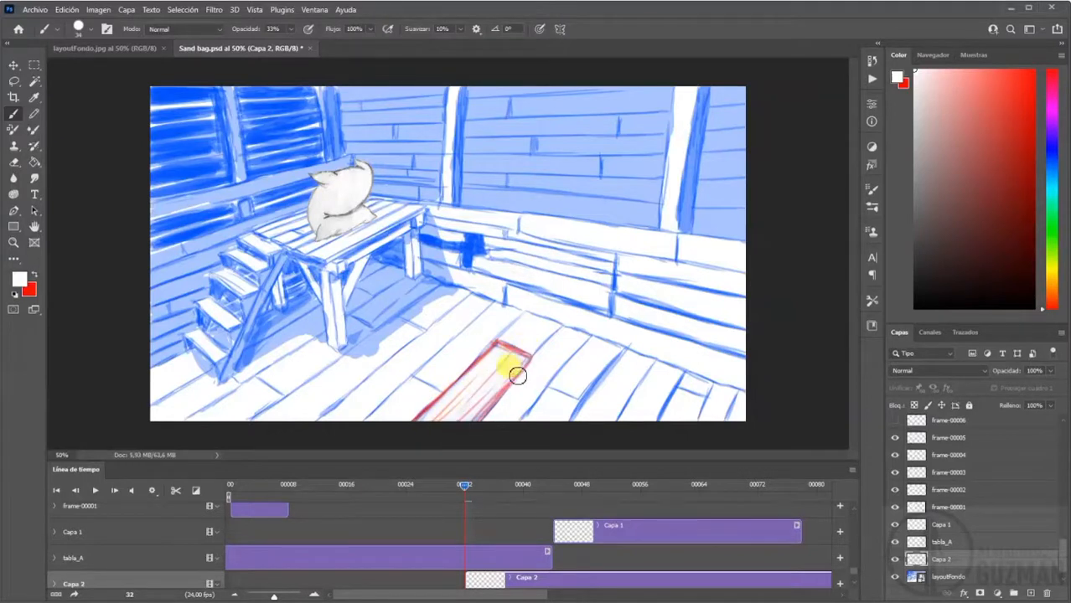
{"action": "left_click_drag", "start_coordinate": [480, 417], "coordinate": [536, 360]}
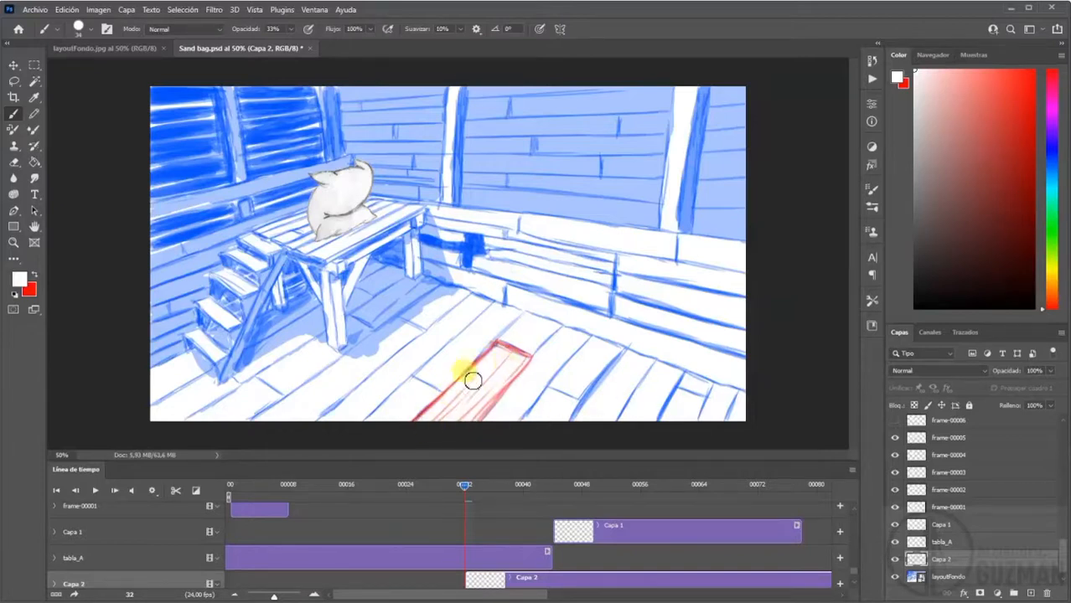
{"action": "left_click_drag", "start_coordinate": [574, 576], "coordinate": [327, 538]}
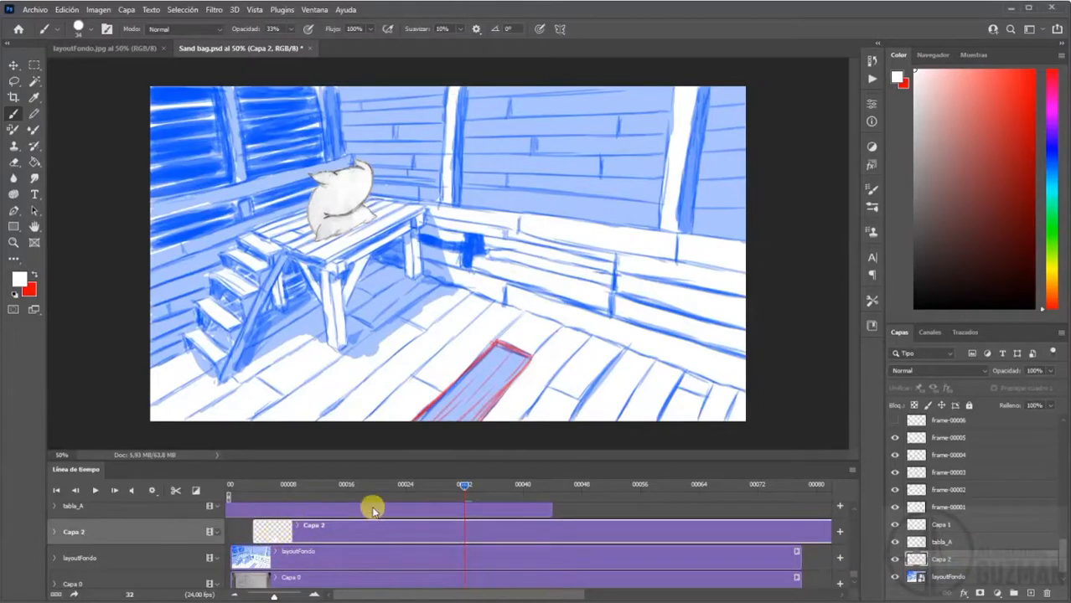
{"action": "scroll", "coordinate": [855, 569], "scroll_direction": "up", "scroll_amount": 1}
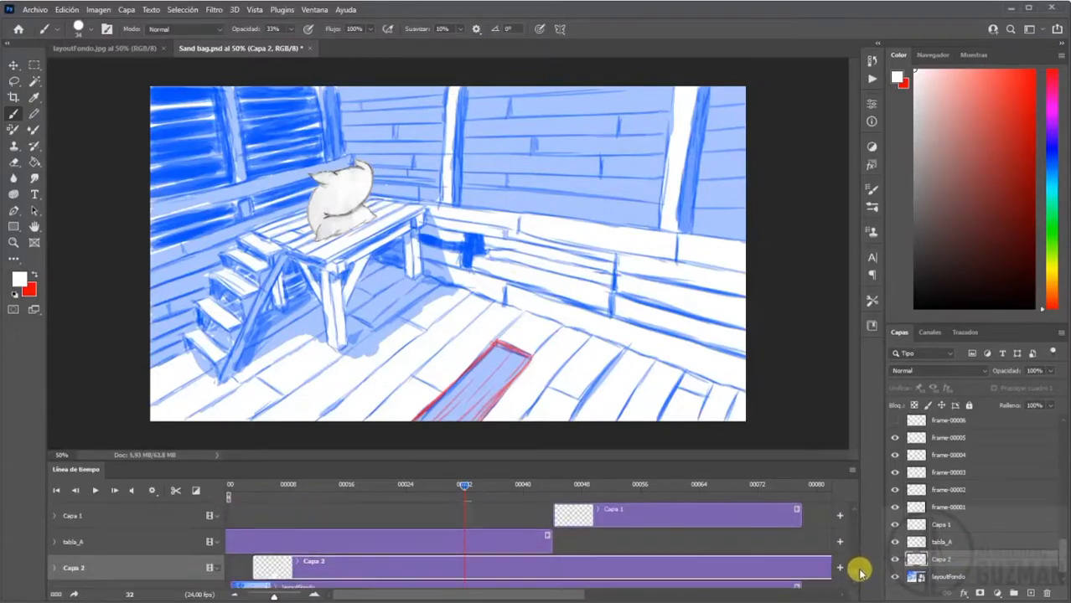
{"action": "left_click_drag", "start_coordinate": [859, 571], "coordinate": [856, 574]}
{"action": "left_click_drag", "start_coordinate": [414, 520], "coordinate": [760, 551]}
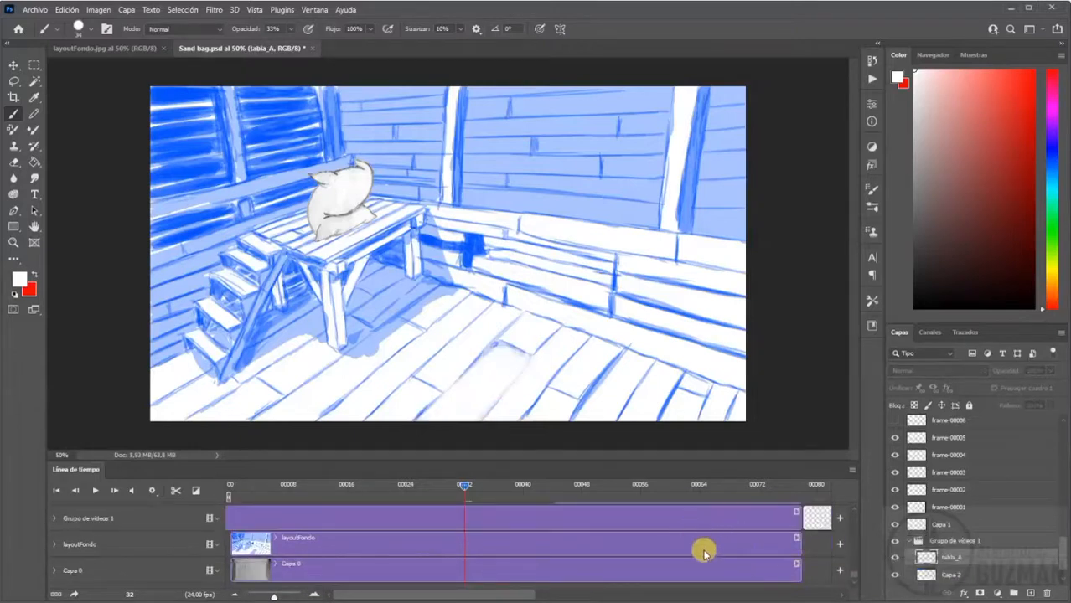
{"action": "left_click_drag", "start_coordinate": [614, 518], "coordinate": [701, 539]}
{"action": "key", "text": "ctrl+z"}
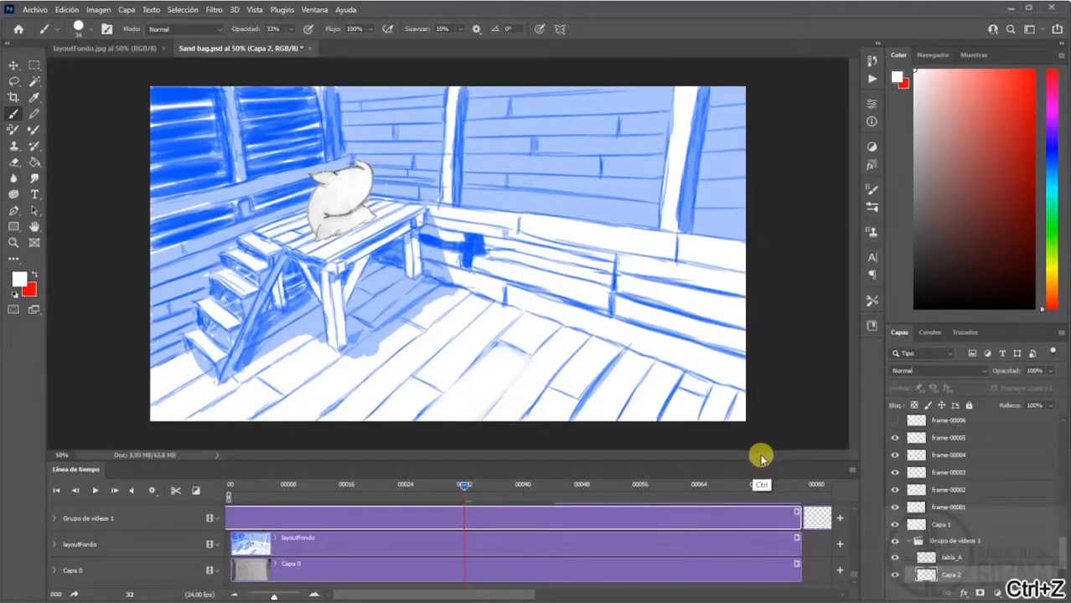
{"action": "key", "text": "ctrl+z"}
{"action": "key", "text": "ctrl+z"}
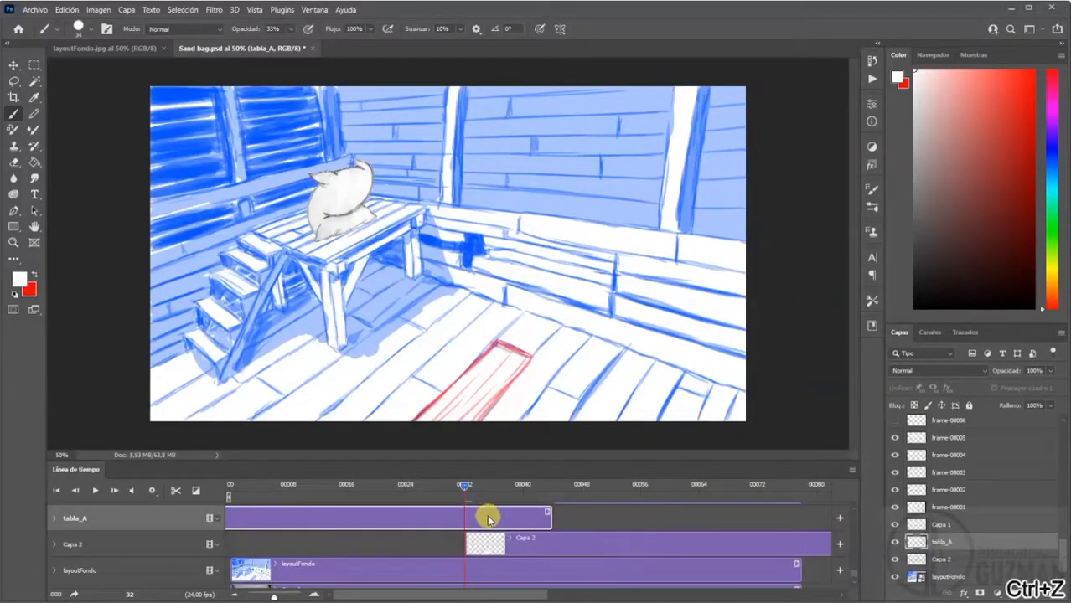
- Trim the end of the Capa 2 clip to match layoutFondo and align the tabla_A clip with the timeline's start
{"action": "left_click_drag", "start_coordinate": [489, 518], "coordinate": [729, 513]}
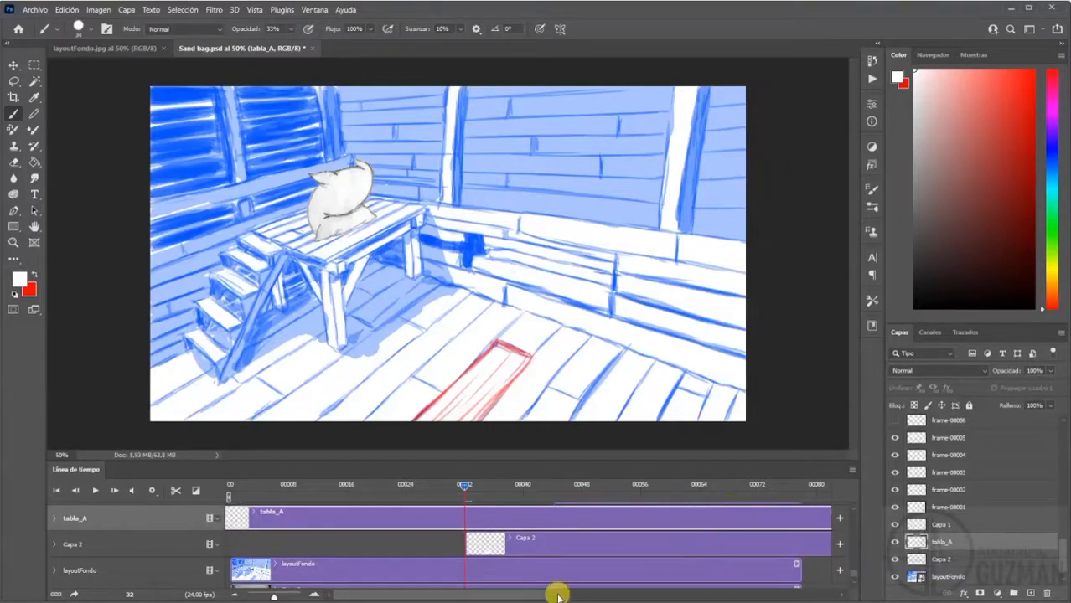
{"action": "left_click_drag", "start_coordinate": [547, 590], "coordinate": [593, 592]}
{"action": "left_click_drag", "start_coordinate": [581, 593], "coordinate": [729, 587]}
{"action": "left_click_drag", "start_coordinate": [741, 545], "coordinate": [654, 543]}
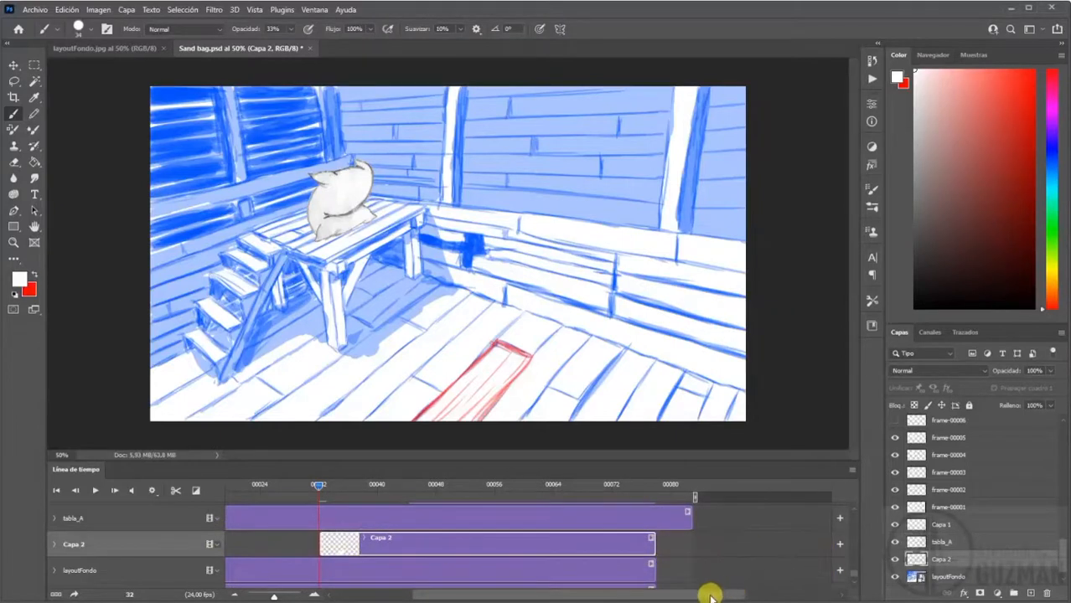
{"action": "left_click_drag", "start_coordinate": [710, 595], "coordinate": [584, 597]}
{"action": "mouse_move", "coordinate": [347, 515]}
{"action": "left_mouse_down"}
{"action": "mouse_move", "coordinate": [361, 520]}
{"action": "mouse_move", "coordinate": [330, 514]}
{"action": "left_mouse_up"}
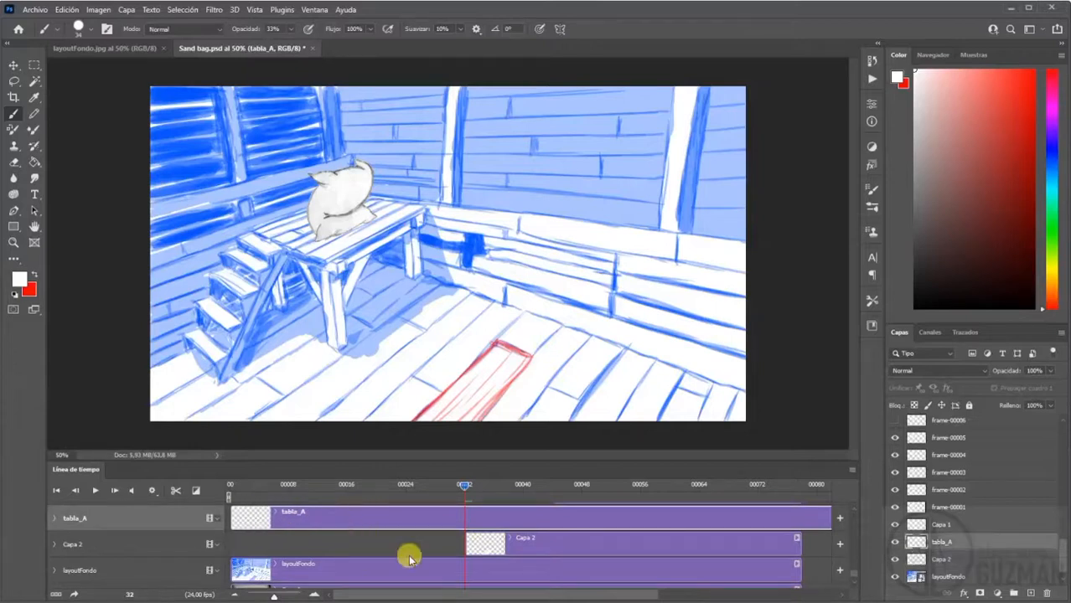
- Extend the Capa 2 clip back to the timeline's start and trim the end of tabla_A to match layoutFondo
{"action": "left_click", "coordinate": [461, 547]}
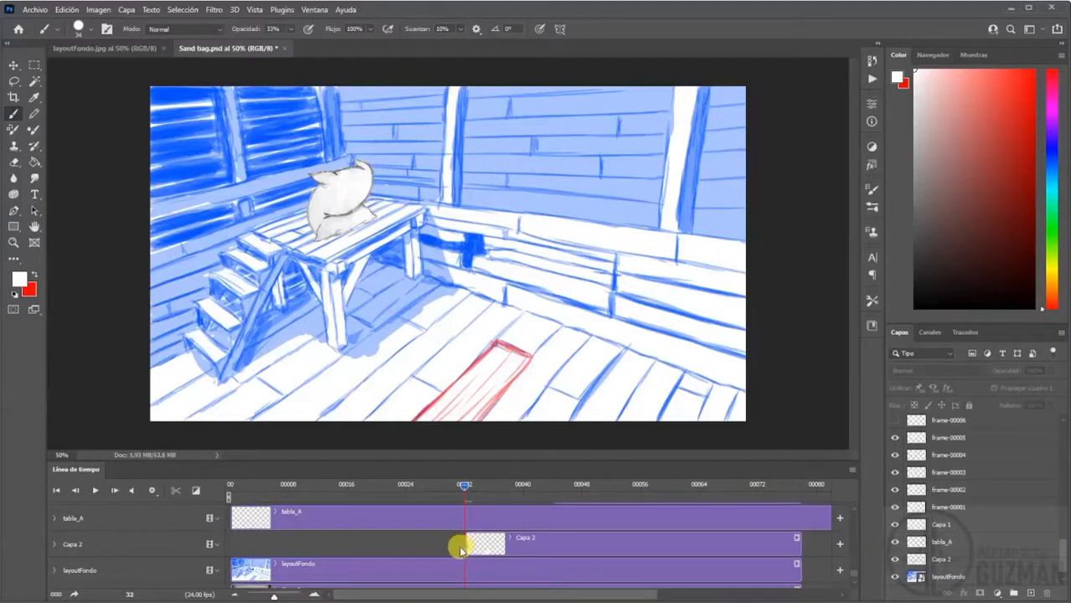
{"action": "left_click", "coordinate": [447, 545]}
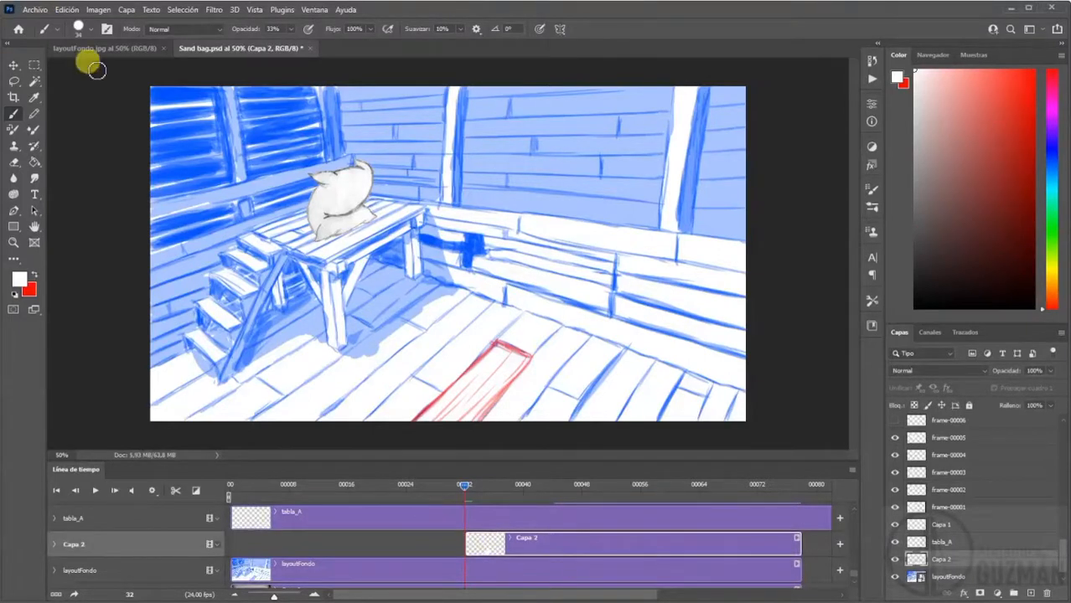
{"action": "left_click_drag", "start_coordinate": [467, 544], "coordinate": [231, 545]}
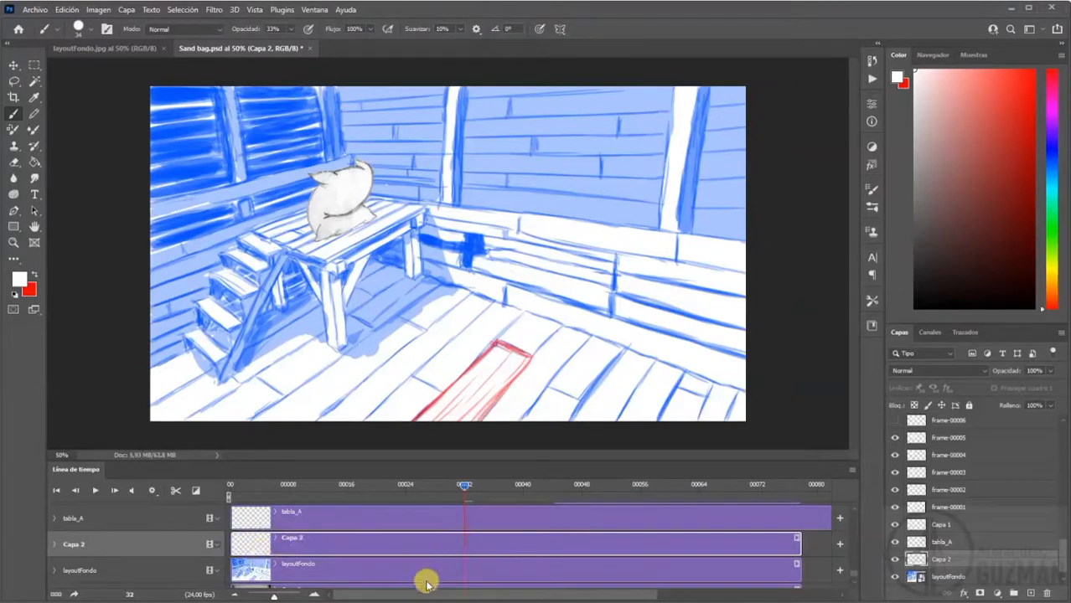
{"action": "left_click_drag", "start_coordinate": [447, 587], "coordinate": [546, 589]}
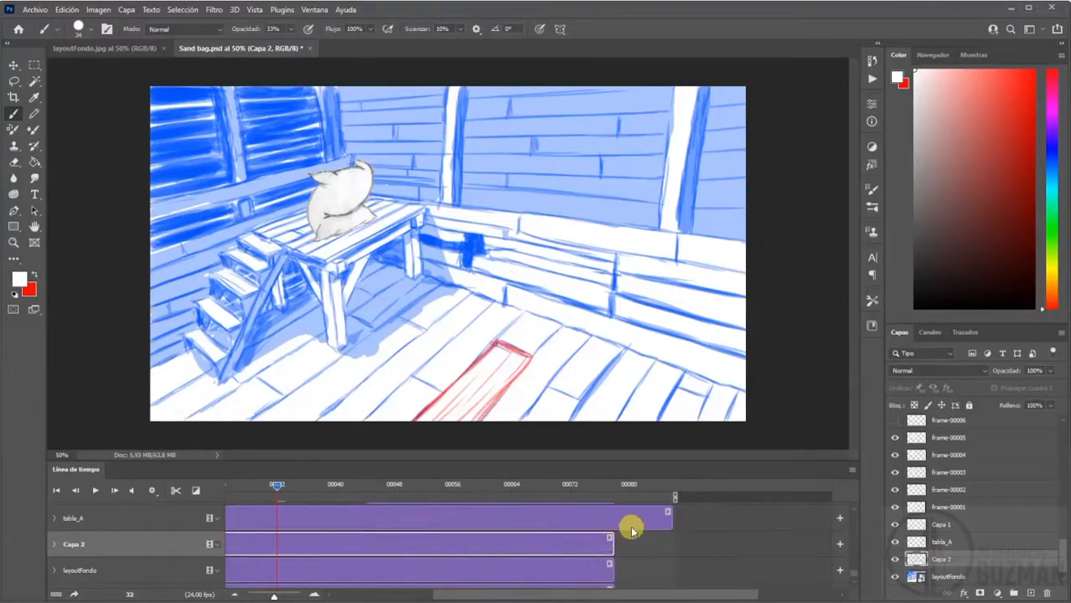
{"action": "left_click_drag", "start_coordinate": [670, 508], "coordinate": [612, 510]}
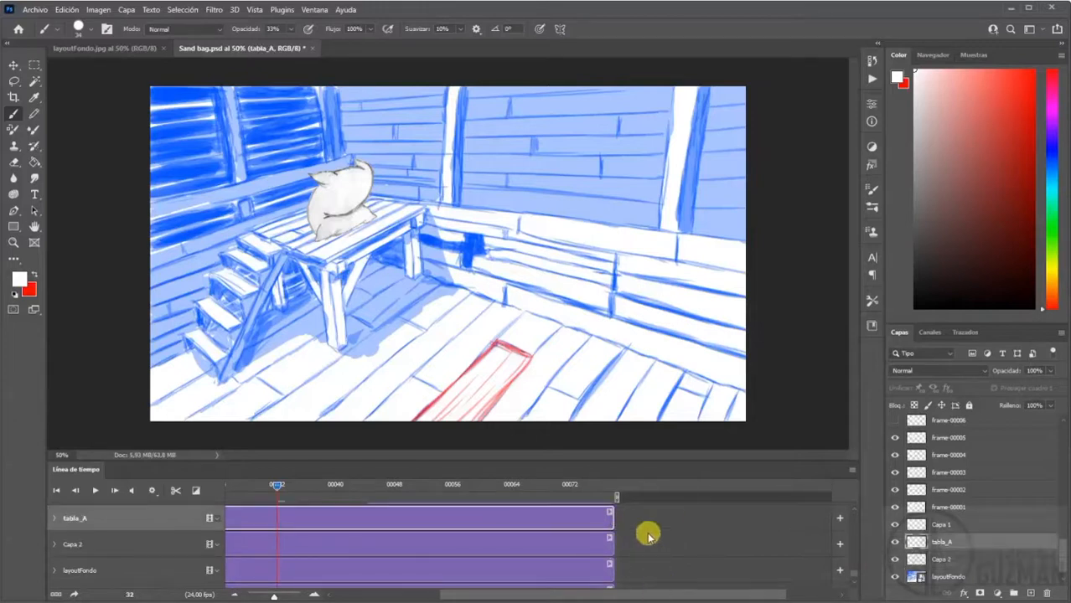
- Trim the ends of the tabla_A and Capa 2 clips to meet the start of the Capa 1 clip
{"action": "scroll", "coordinate": [637, 540], "scroll_direction": "up", "scroll_amount": 1}
{"action": "left_click_drag", "start_coordinate": [612, 546], "coordinate": [362, 545]}
{"action": "left_click_drag", "start_coordinate": [610, 570], "coordinate": [360, 573]}
- Merge the tabla_A layer down into Capa 2 and name the merged layer Tabla_A
{"action": "left_click_drag", "start_coordinate": [445, 595], "coordinate": [263, 595]}
{"action": "left_click", "coordinate": [351, 549]}
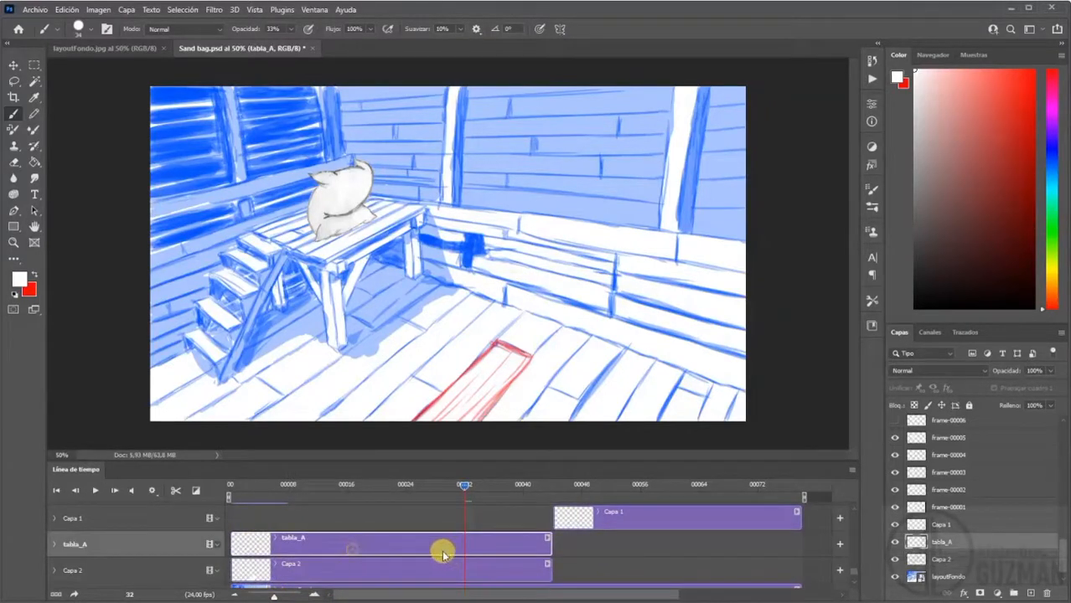
{"action": "right_click", "coordinate": [940, 541]}
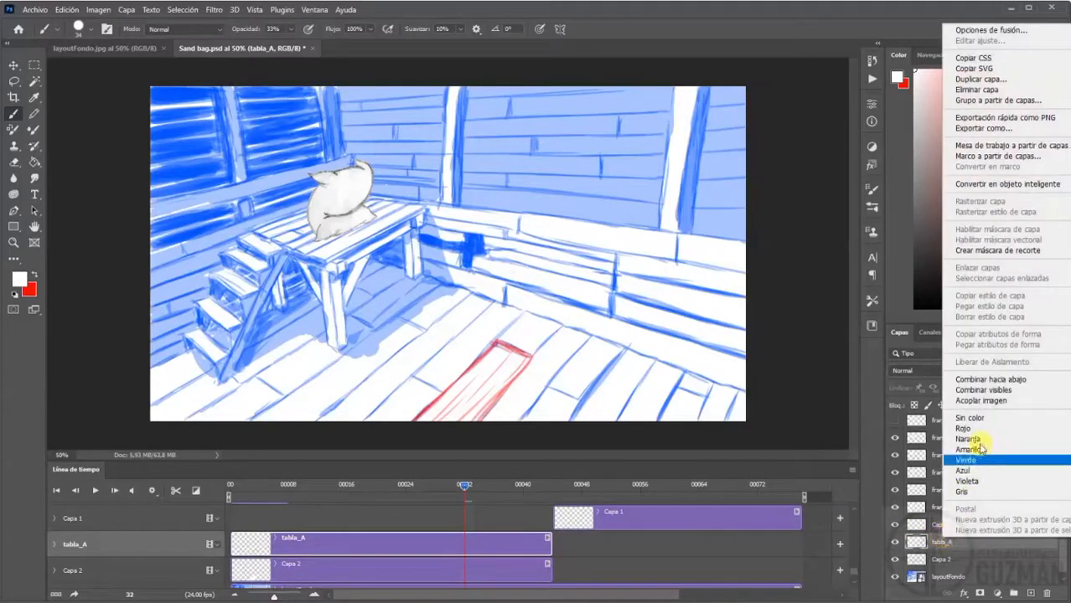
{"action": "left_click", "coordinate": [986, 381]}
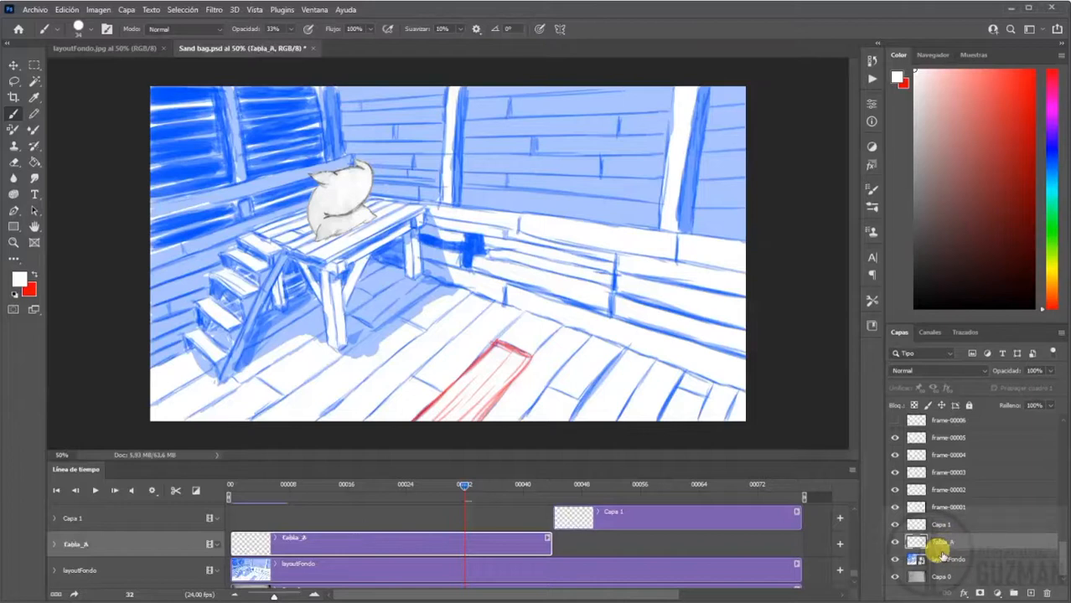
- On Capa 1, sketch a black horizontal mark above the handwritten 44 with a vertical timing line rising from it
{"action": "left_click_drag", "start_coordinate": [522, 491], "coordinate": [560, 484]}
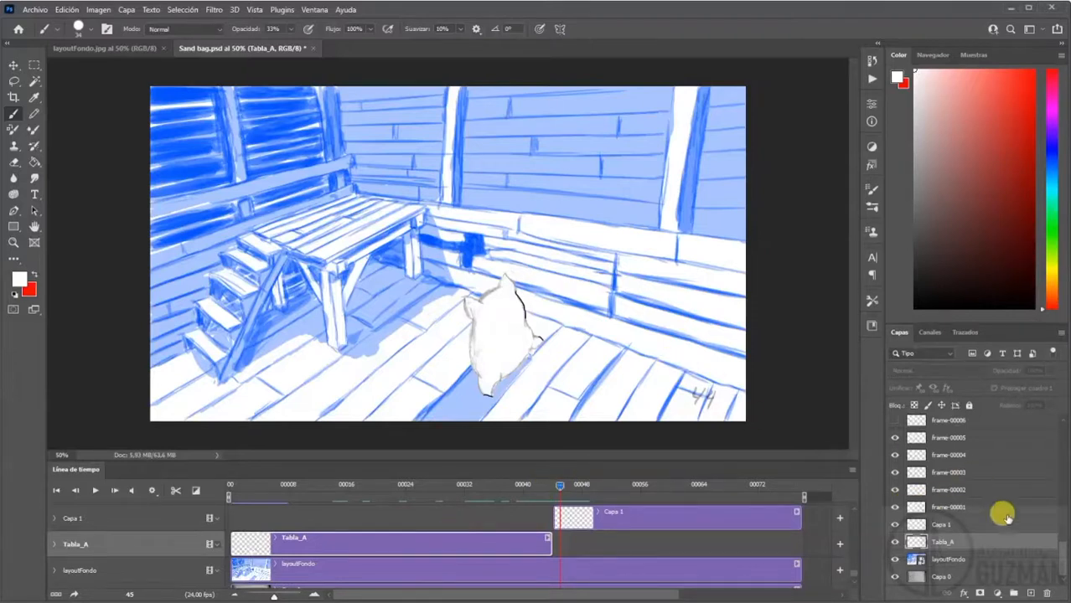
{"action": "left_click", "coordinate": [942, 525]}
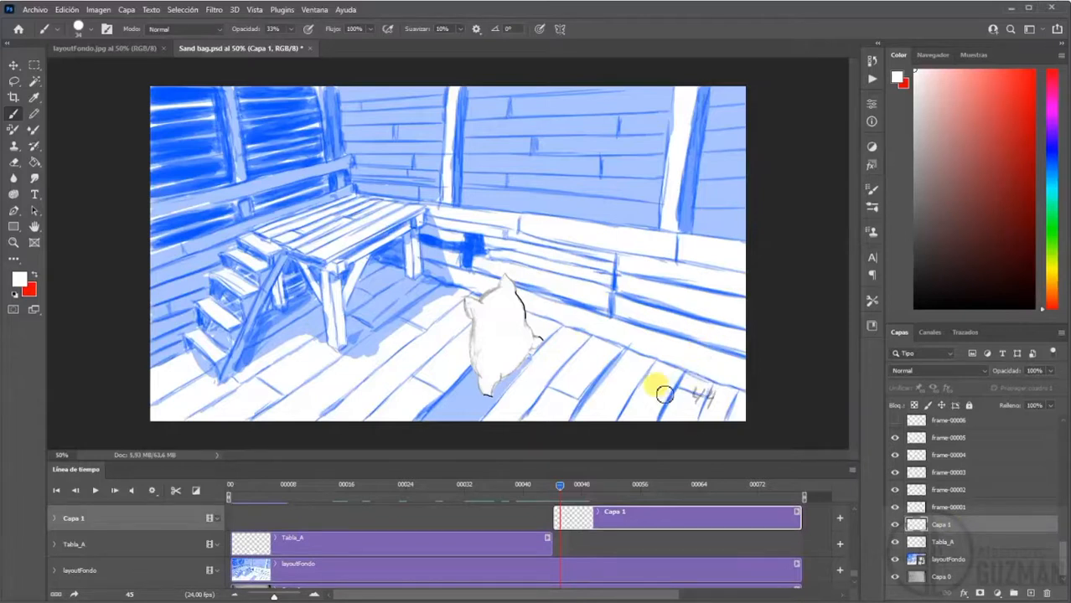
{"action": "left_click", "coordinate": [15, 292]}
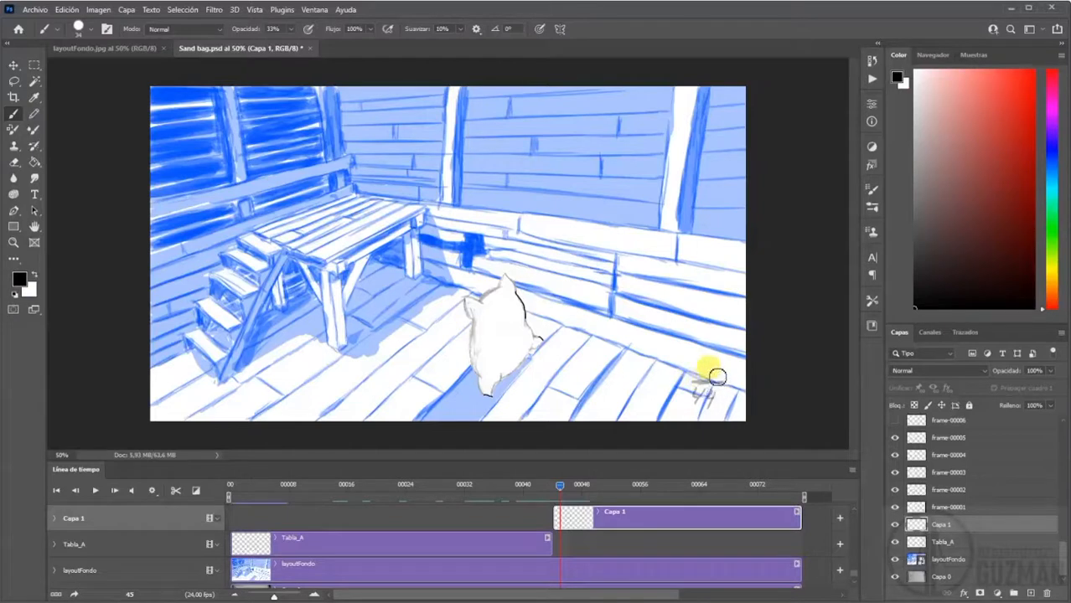
{"action": "left_click_drag", "start_coordinate": [707, 323], "coordinate": [708, 380]}
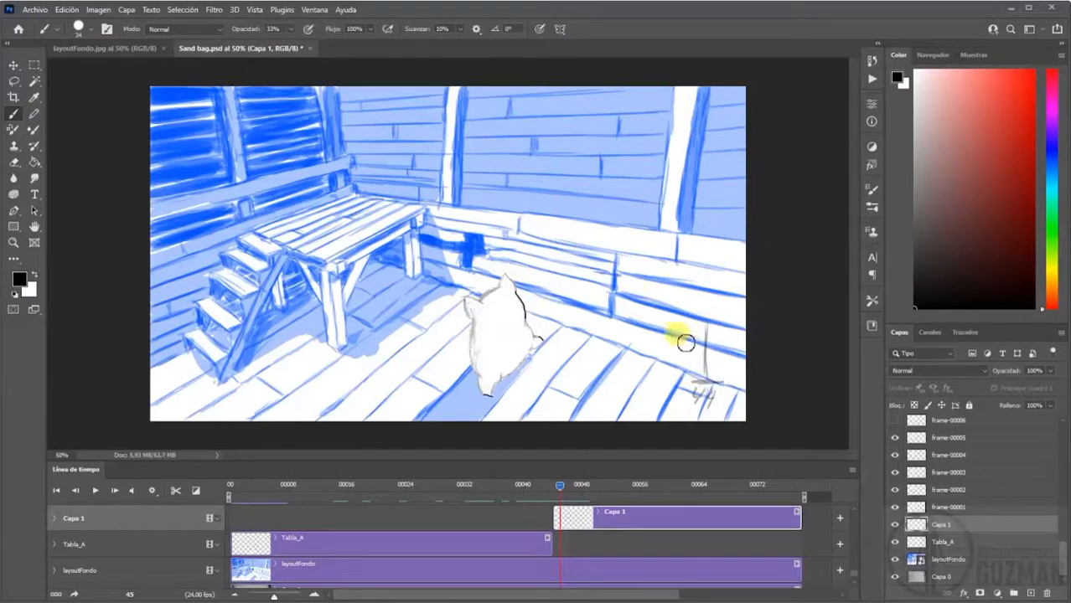
- Scrub through the bag's fall to frame 74, then cap the timing line with a mark and the handwritten number 74
{"action": "mouse_move", "coordinate": [614, 484]}
{"action": "left_mouse_down"}
{"action": "mouse_move", "coordinate": [514, 491]}
{"action": "mouse_move", "coordinate": [616, 488]}
{"action": "mouse_move", "coordinate": [543, 490]}
{"action": "mouse_move", "coordinate": [613, 486]}
{"action": "mouse_move", "coordinate": [604, 486]}
{"action": "left_mouse_up"}
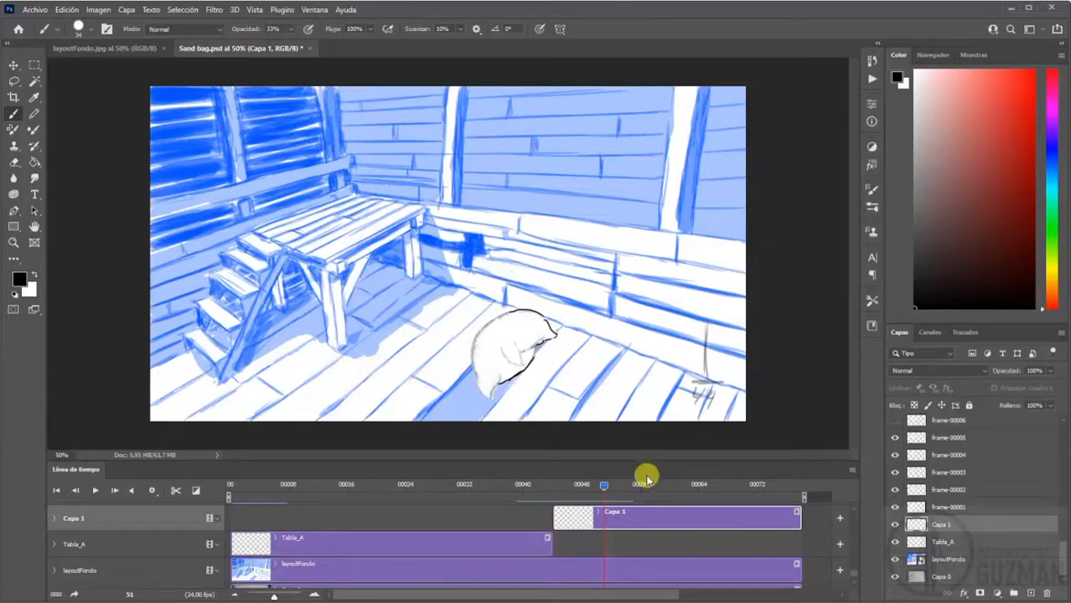
{"action": "left_click_drag", "start_coordinate": [603, 486], "coordinate": [649, 510]}
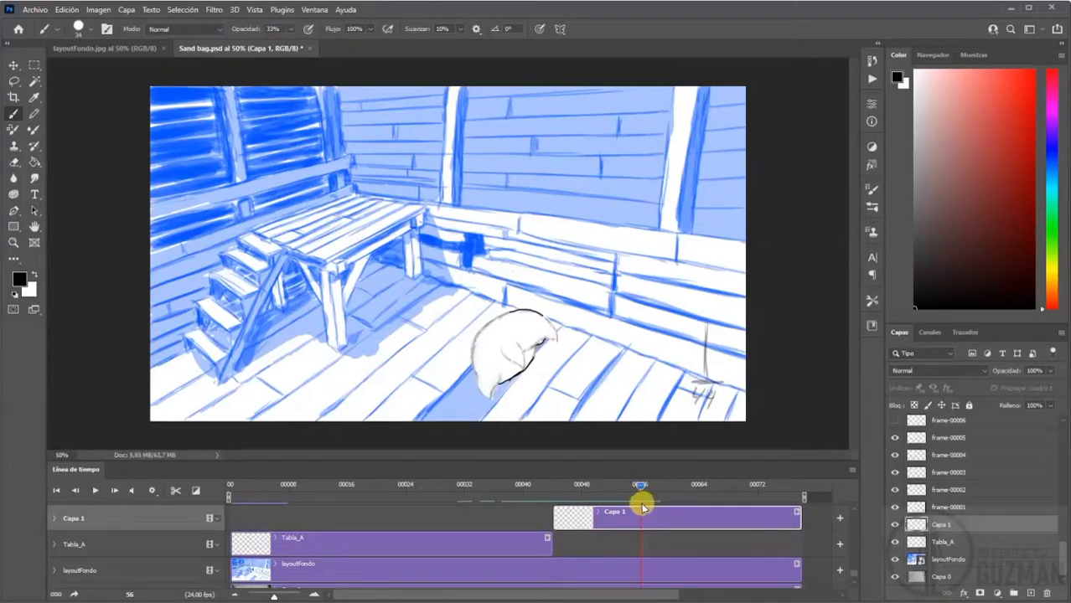
{"action": "left_click_drag", "start_coordinate": [649, 506], "coordinate": [760, 491]}
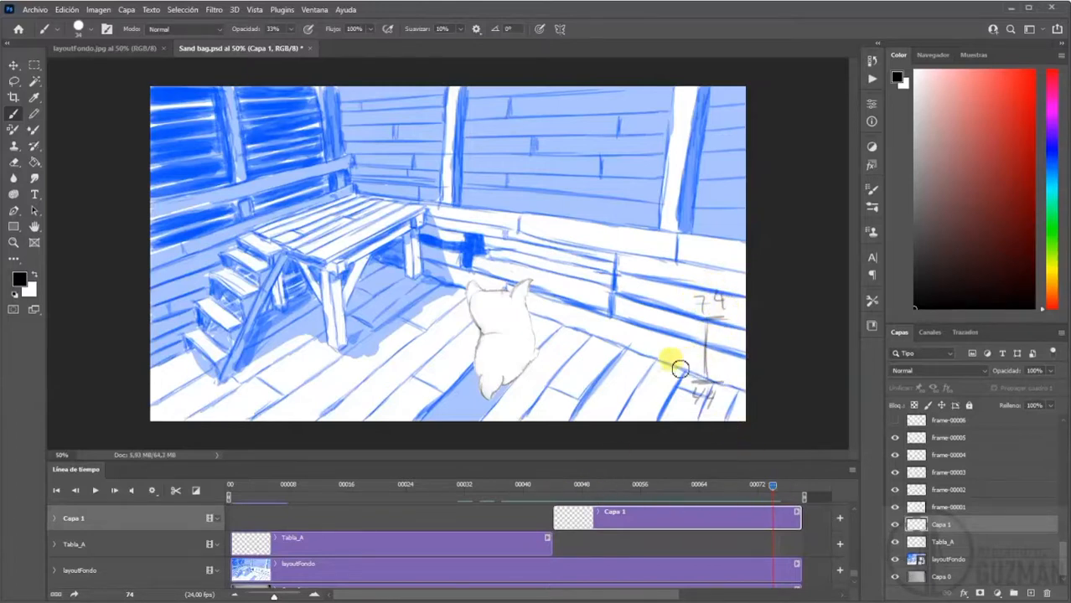
- Scrub around the bag's impact and add a tick labelled 46 to the timing line between 44 and 74
{"action": "left_click", "coordinate": [574, 489]}
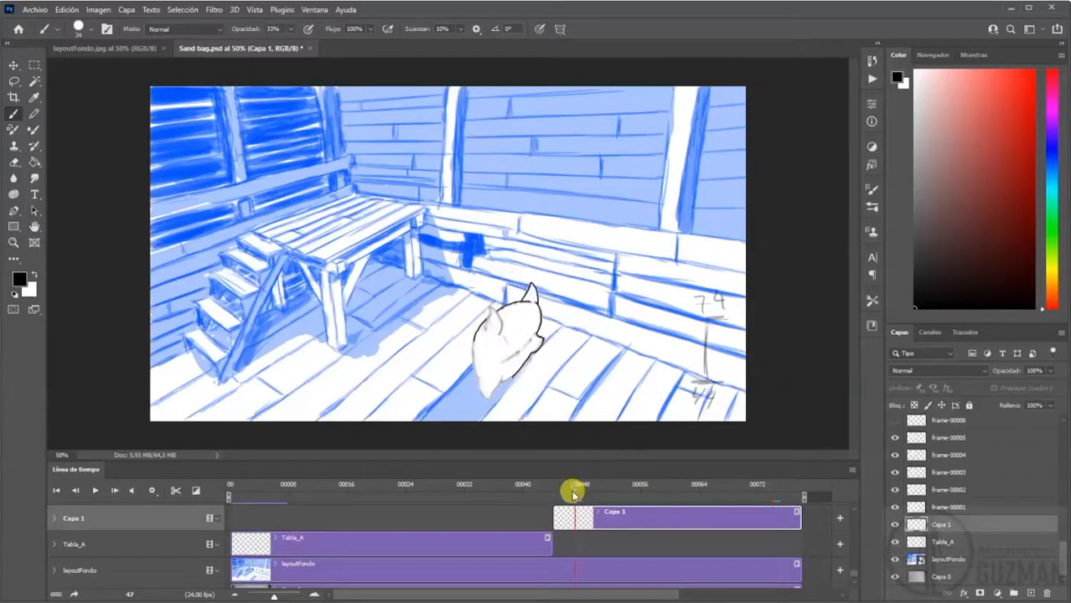
{"action": "mouse_move", "coordinate": [566, 494]}
{"action": "left_mouse_down"}
{"action": "mouse_move", "coordinate": [549, 492]}
{"action": "mouse_move", "coordinate": [582, 495]}
{"action": "mouse_move", "coordinate": [543, 490]}
{"action": "mouse_move", "coordinate": [575, 490]}
{"action": "left_mouse_up"}
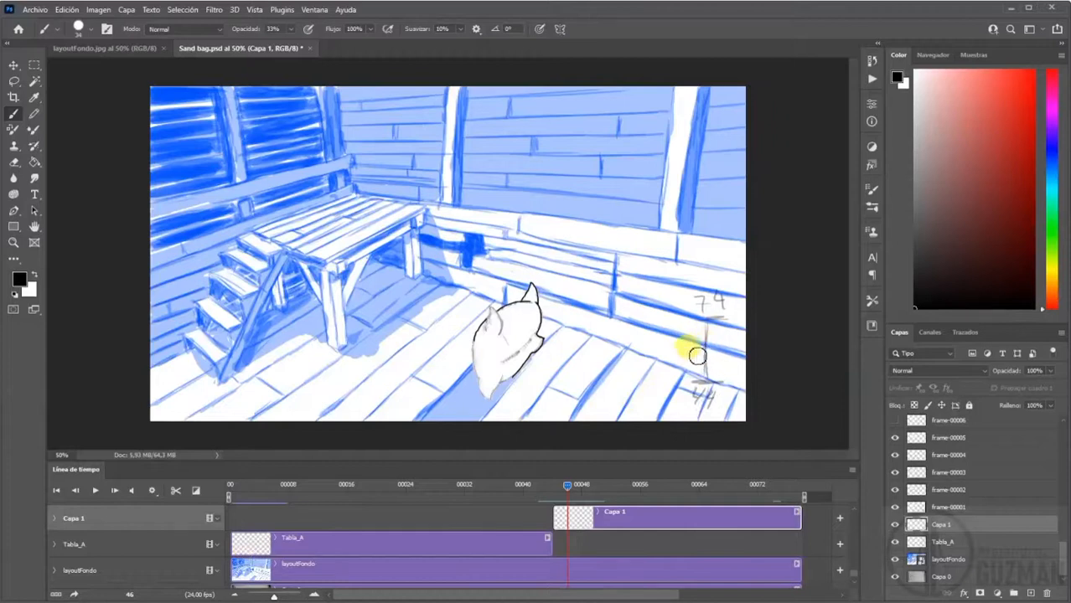
{"action": "left_click_drag", "start_coordinate": [697, 351], "coordinate": [718, 348]}
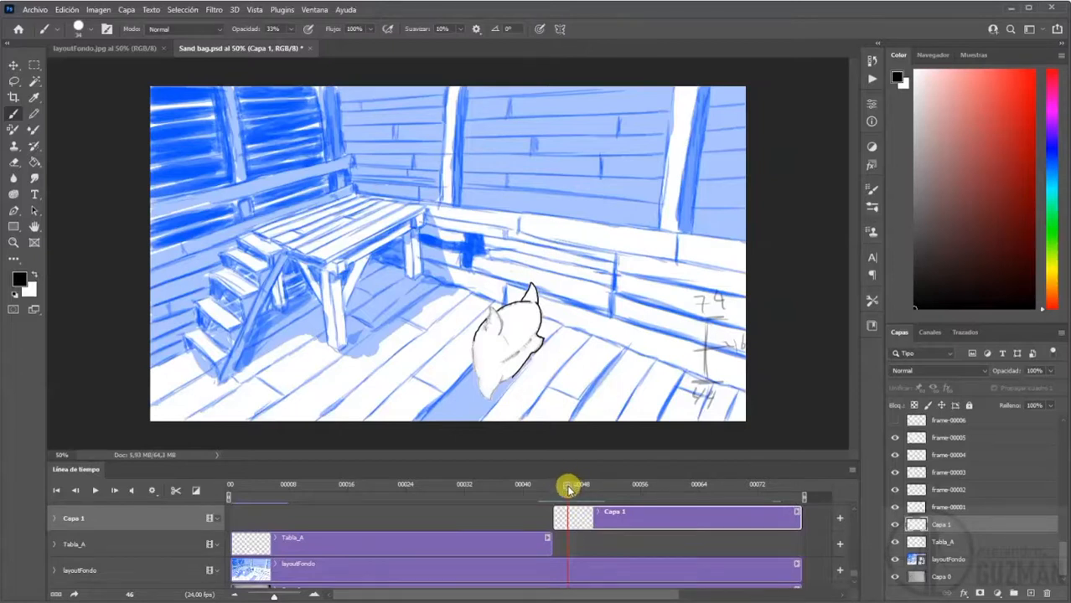
{"action": "left_click_drag", "start_coordinate": [568, 490], "coordinate": [585, 491]}
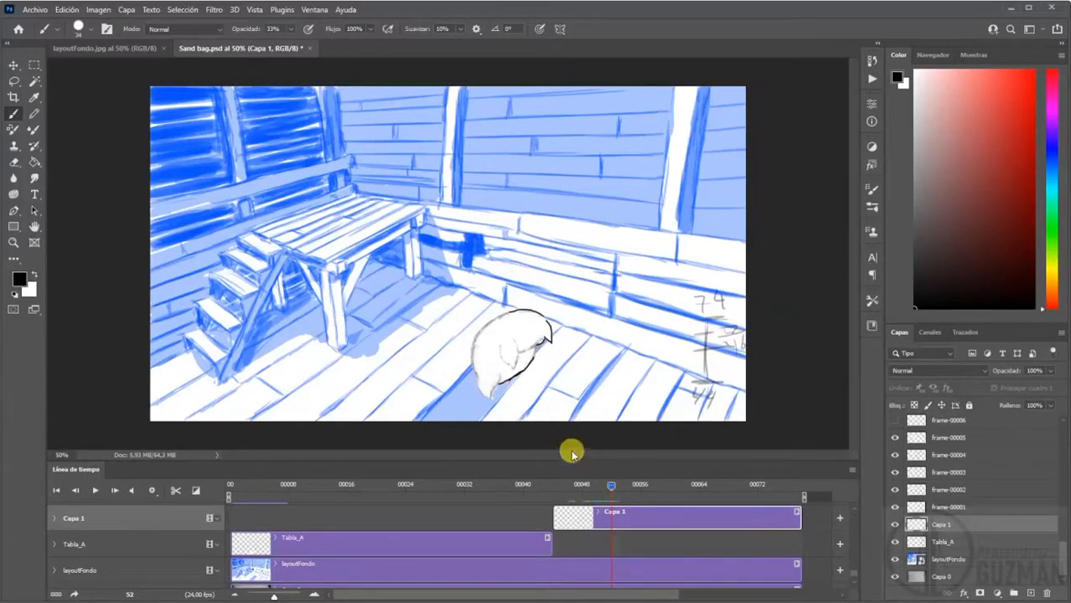
{"action": "left_click_drag", "start_coordinate": [610, 491], "coordinate": [572, 495]}
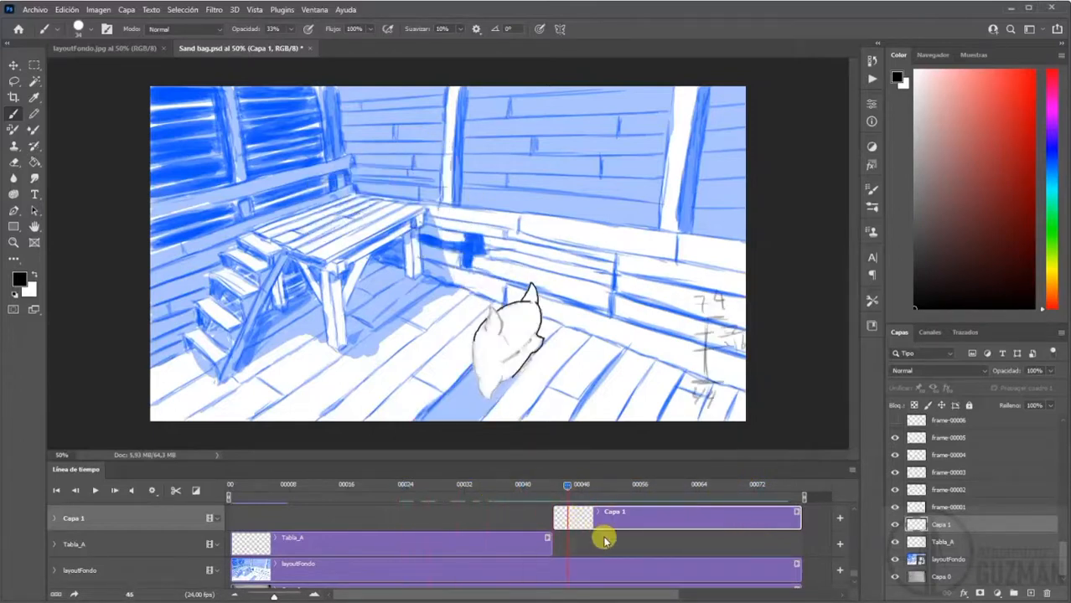
- Create a new layer above Tabla_A and trim both ends of its clip to match the Capa 1 clip
{"action": "left_click", "coordinate": [526, 545]}
{"action": "left_click", "coordinate": [1033, 591]}
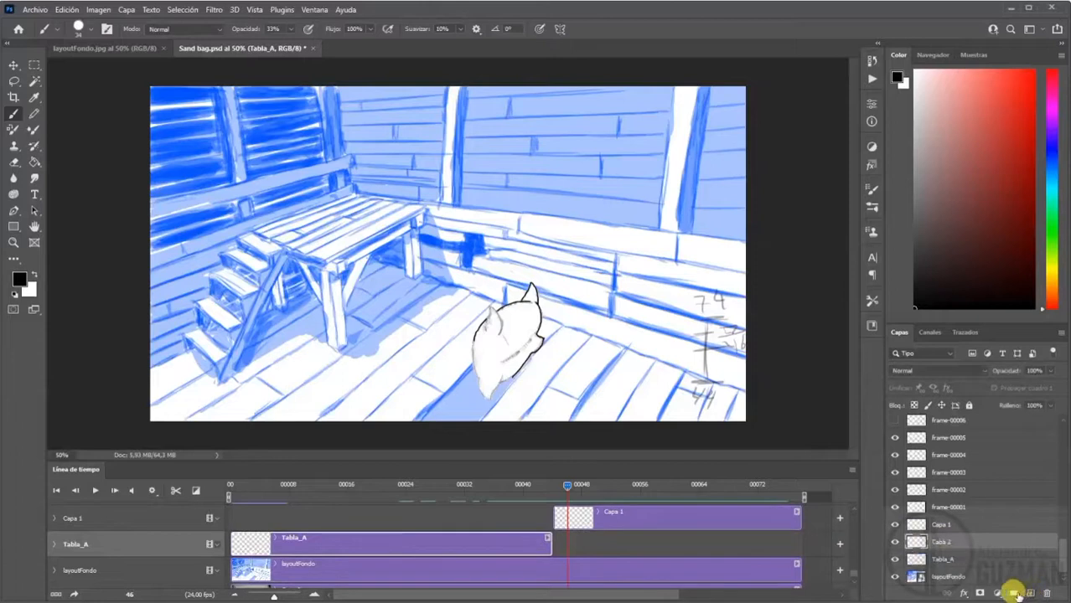
{"action": "left_click_drag", "start_coordinate": [658, 546], "coordinate": [262, 546]}
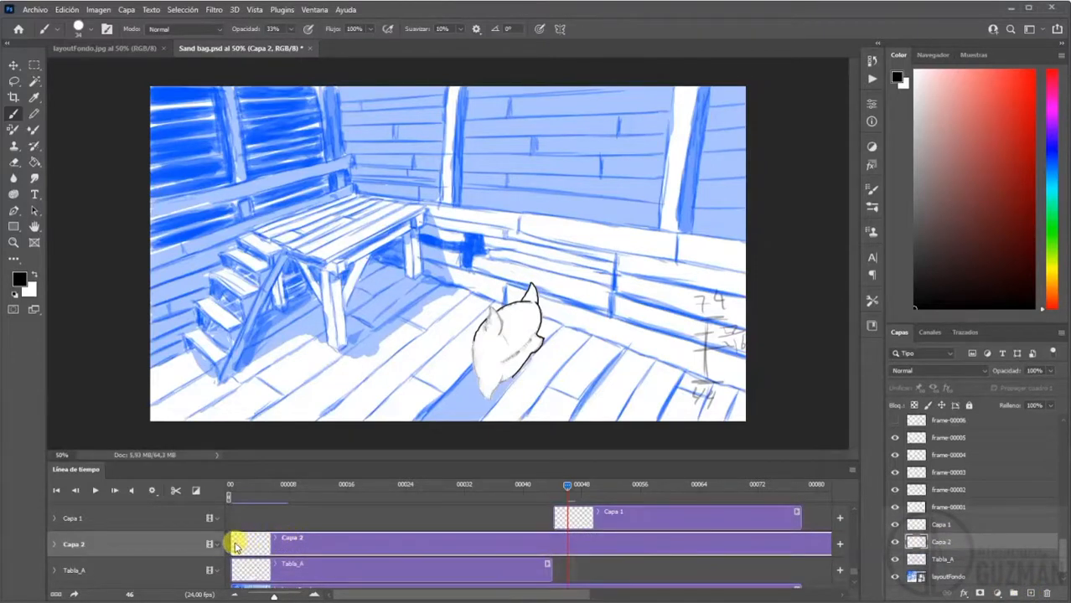
{"action": "left_click_drag", "start_coordinate": [225, 542], "coordinate": [561, 541]}
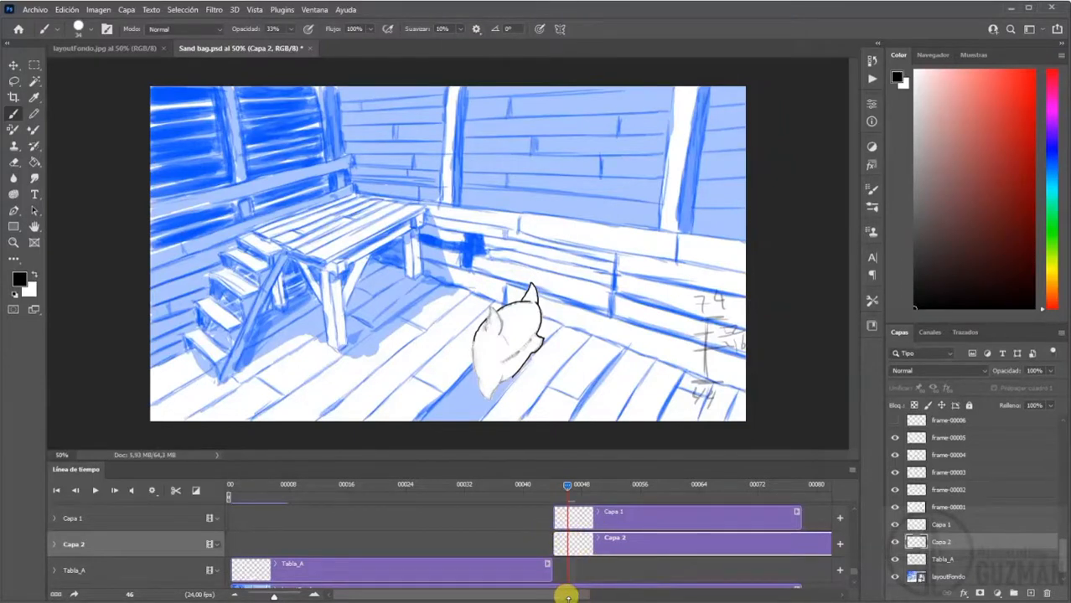
{"action": "left_click_drag", "start_coordinate": [561, 597], "coordinate": [708, 572]}
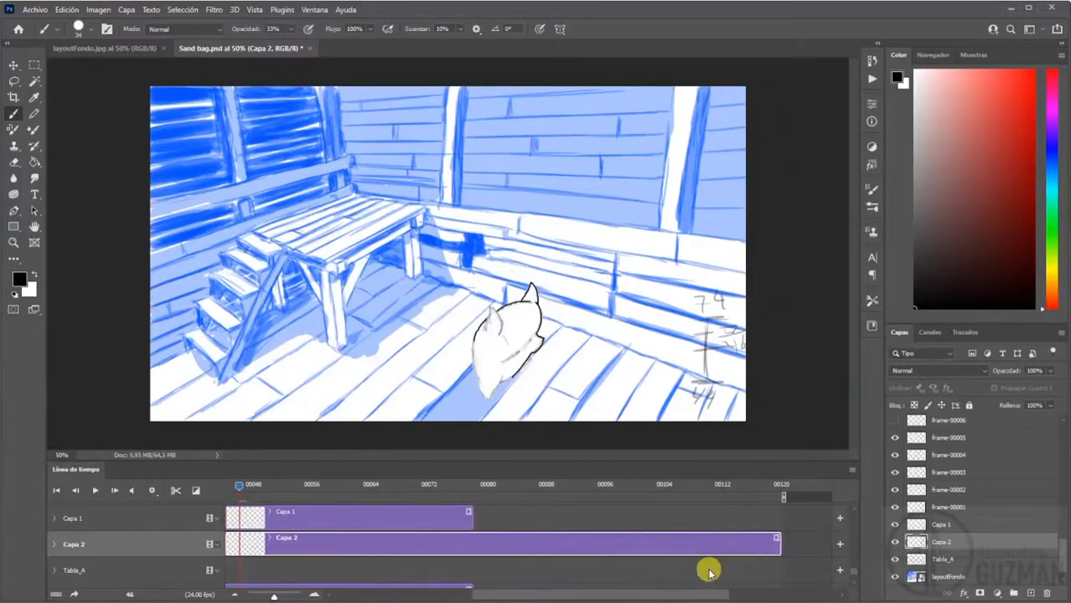
{"action": "left_click_drag", "start_coordinate": [761, 543], "coordinate": [469, 541]}
{"action": "left_click_drag", "start_coordinate": [666, 595], "coordinate": [550, 593]}
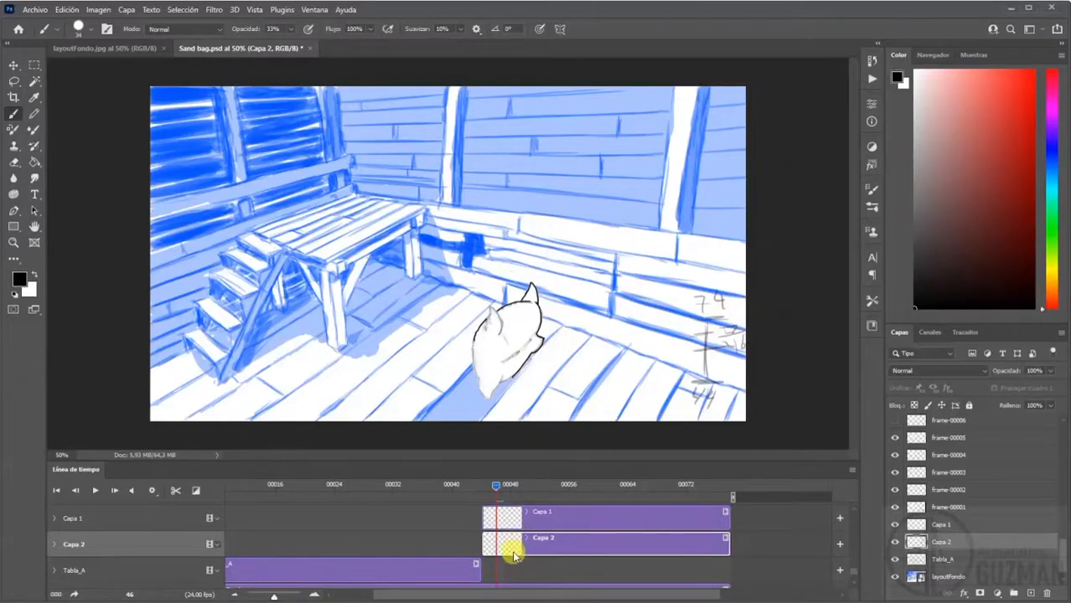
- Set the foreground color to bright red and place the playhead at frame 44
{"action": "left_click", "coordinate": [20, 280]}
{"action": "left_click_drag", "start_coordinate": [299, 335], "coordinate": [351, 308]}
{"action": "left_click", "coordinate": [486, 300]}
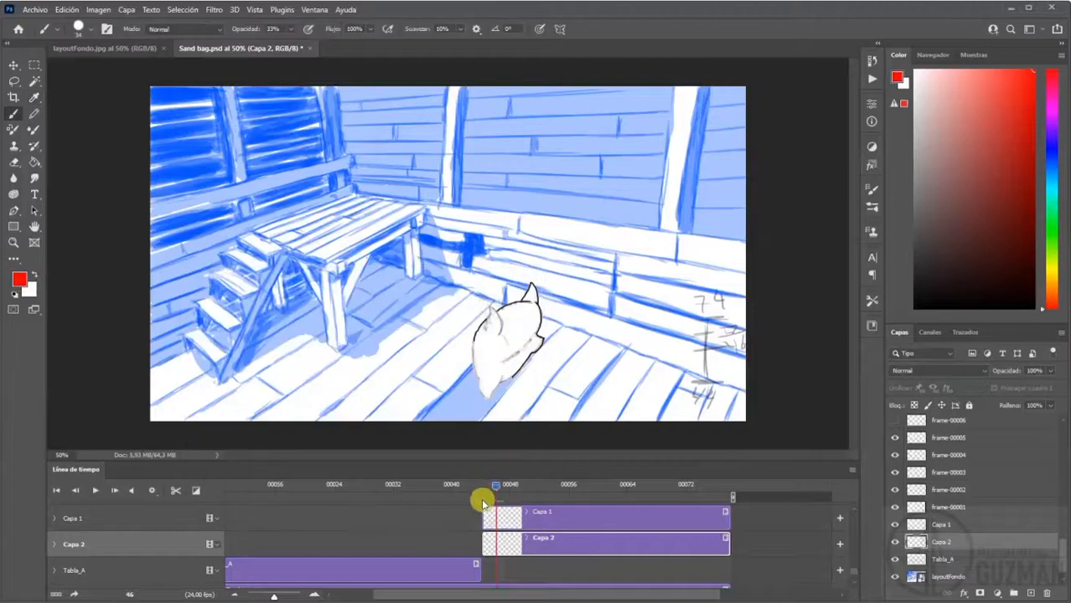
{"action": "left_click_drag", "start_coordinate": [496, 490], "coordinate": [481, 495]}
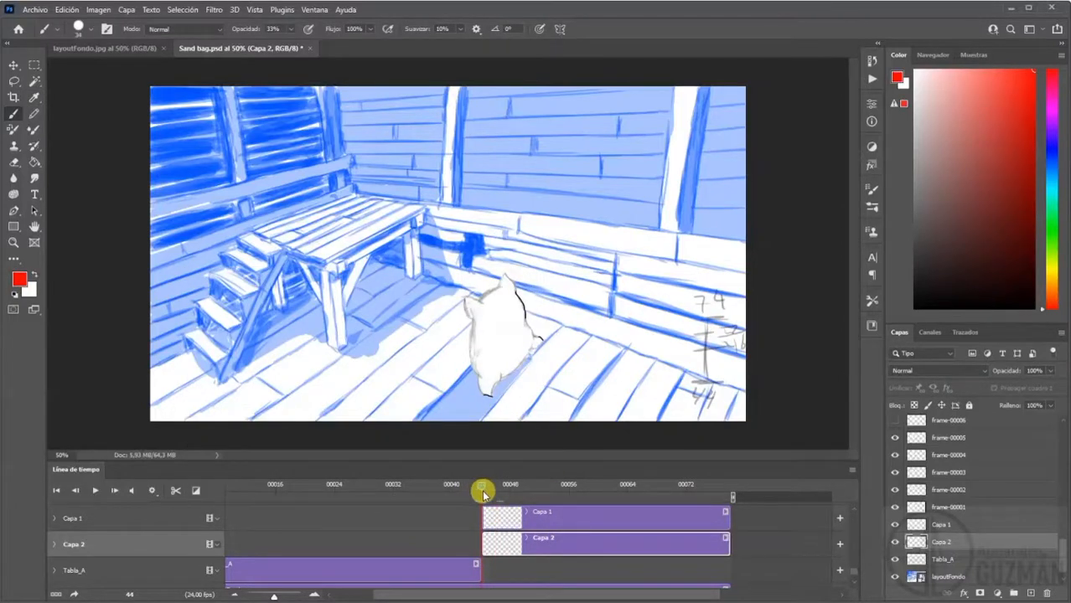
{"action": "left_click_drag", "start_coordinate": [480, 495], "coordinate": [480, 493]}
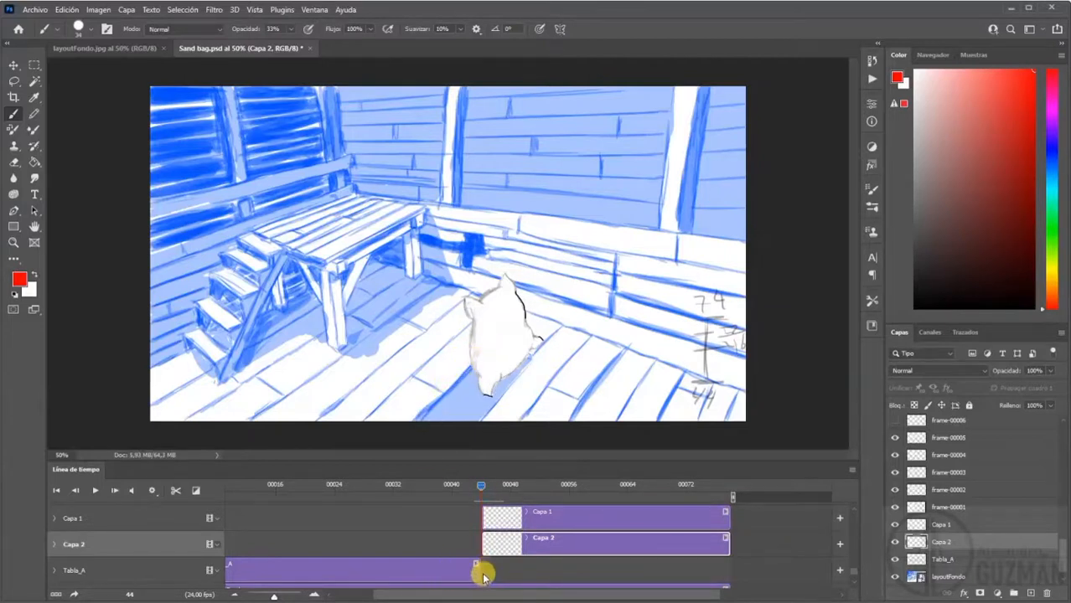
- Extend the end of the Tabla_A clip to frame 46 and check the bag's frames around the new cut
{"action": "left_click_drag", "start_coordinate": [476, 570], "coordinate": [494, 570]}
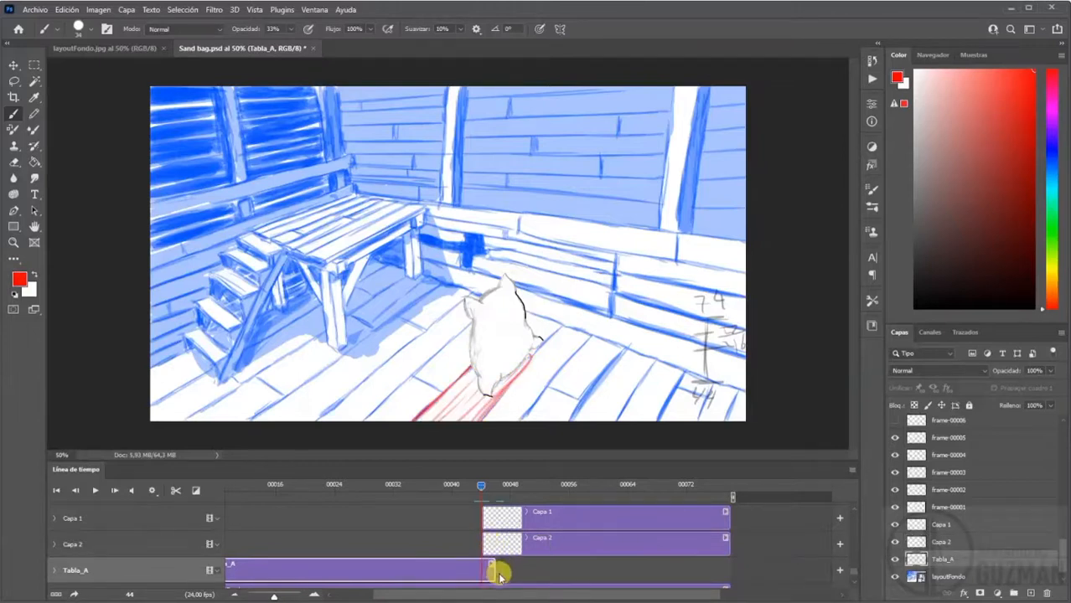
{"action": "mouse_move", "coordinate": [493, 576]}
{"action": "left_mouse_down"}
{"action": "mouse_move", "coordinate": [502, 574]}
{"action": "mouse_move", "coordinate": [489, 563]}
{"action": "left_mouse_up"}
{"action": "key", "text": "ctrl+z"}
{"action": "left_click_drag", "start_coordinate": [485, 489], "coordinate": [491, 493]}
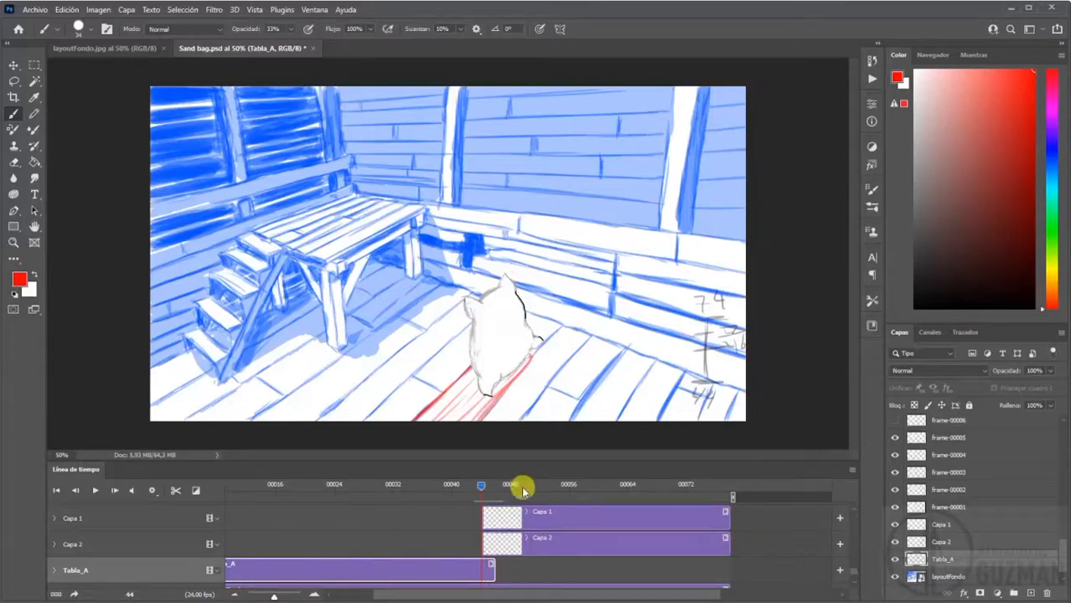
{"action": "left_click_drag", "start_coordinate": [492, 490], "coordinate": [497, 491]}
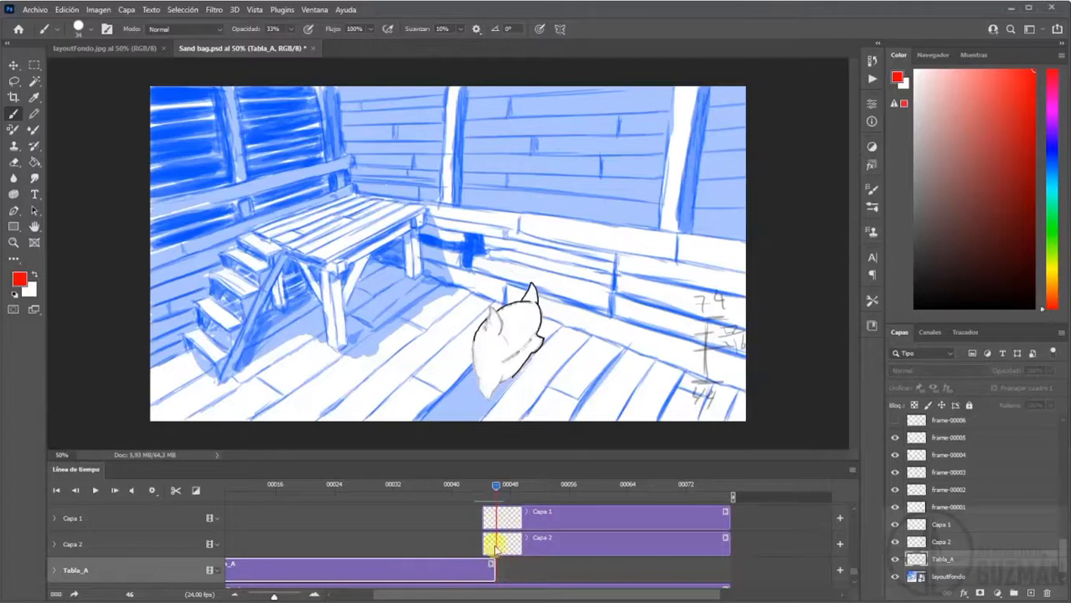
{"action": "left_click", "coordinate": [489, 490]}
{"action": "mouse_move", "coordinate": [488, 489]}
{"action": "left_mouse_down"}
{"action": "mouse_move", "coordinate": [476, 486]}
{"action": "mouse_move", "coordinate": [495, 486]}
{"action": "left_mouse_up"}
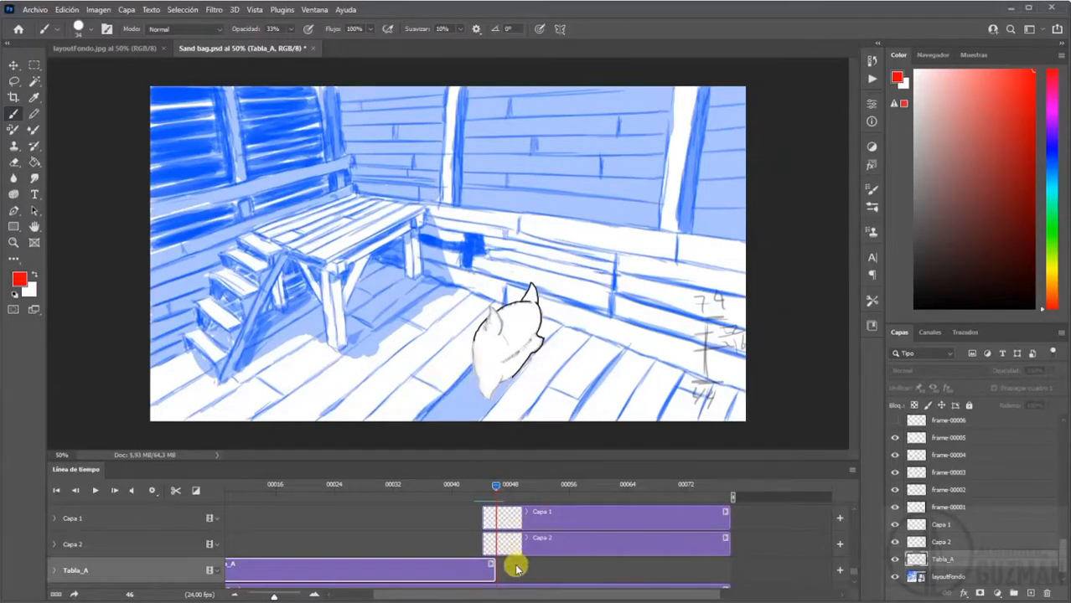
- Trim the Capa 2 clip to run from frame 46 to 48 and paint white over the blue floor gap under the bag
{"action": "left_click_drag", "start_coordinate": [483, 539], "coordinate": [498, 541]}
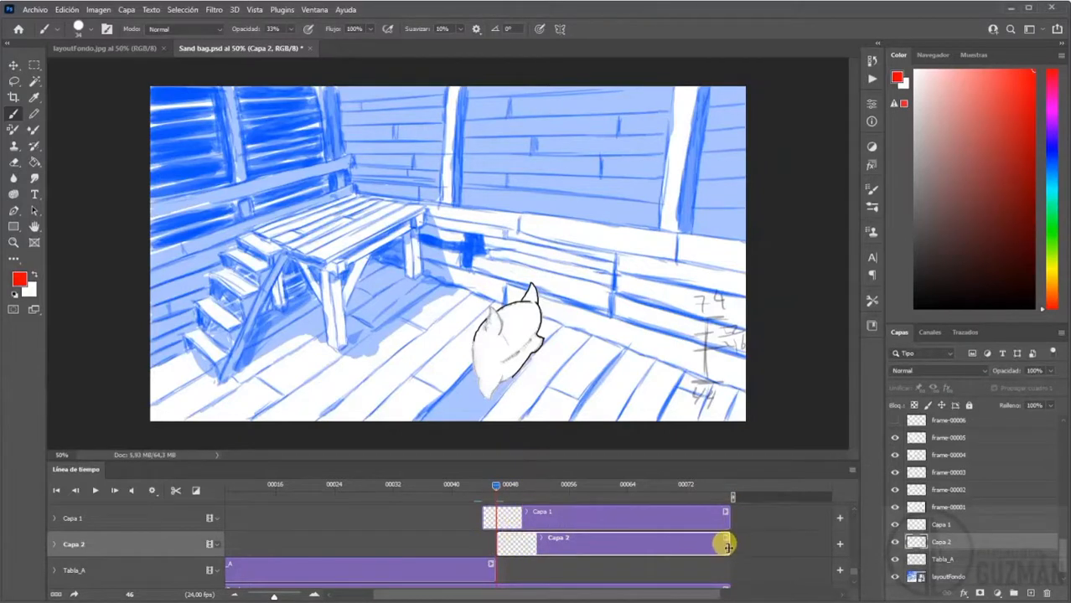
{"action": "left_click_drag", "start_coordinate": [726, 545], "coordinate": [506, 546]}
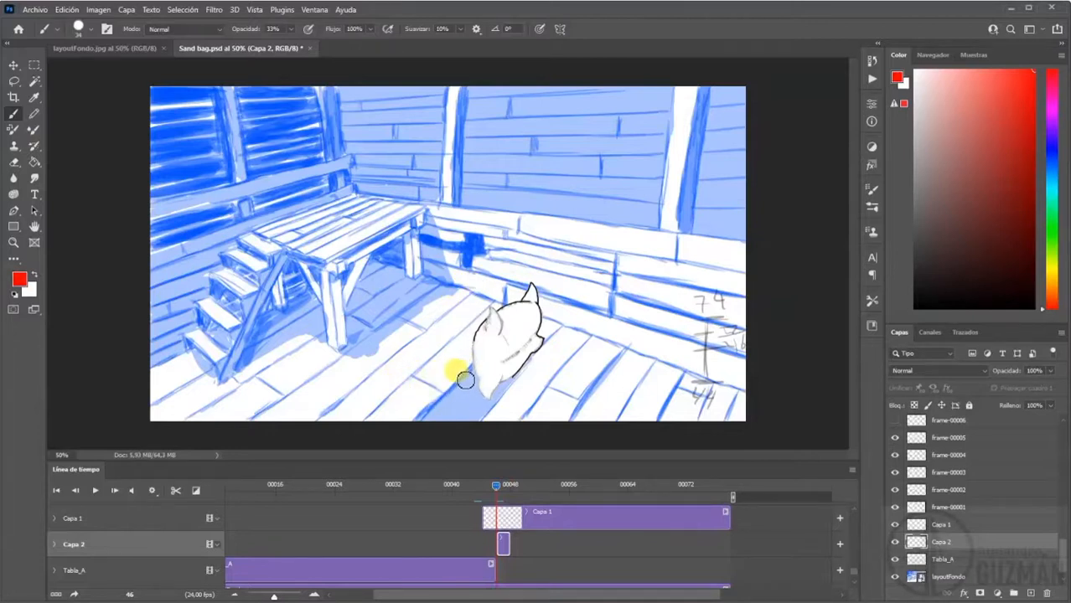
{"action": "left_click", "coordinate": [34, 276]}
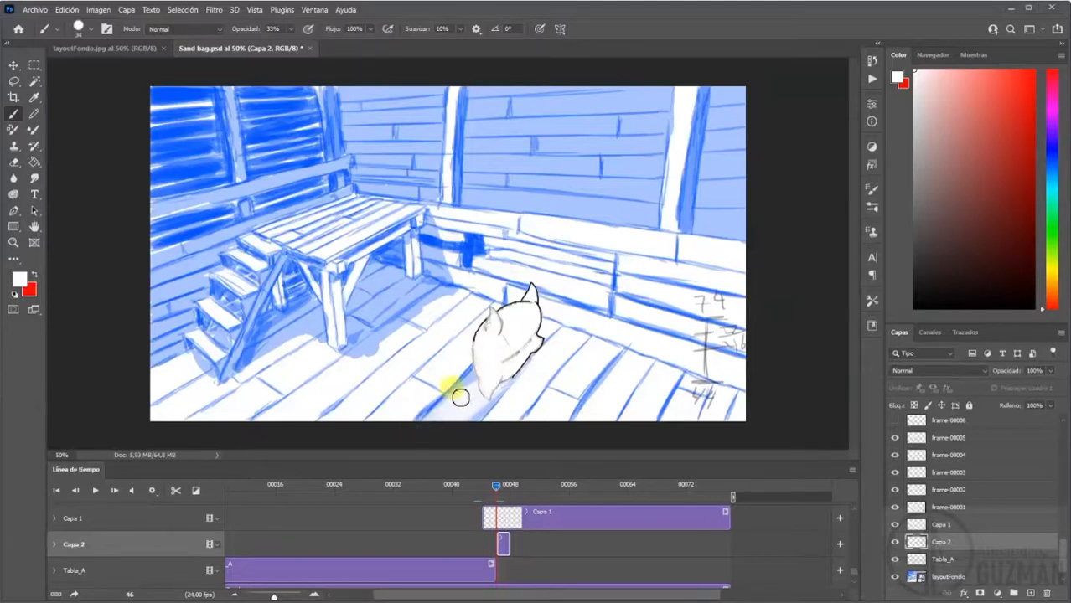
{"action": "mouse_move", "coordinate": [462, 393]}
{"action": "left_mouse_down"}
{"action": "mouse_move", "coordinate": [496, 376]}
{"action": "mouse_move", "coordinate": [416, 421]}
{"action": "mouse_move", "coordinate": [487, 370]}
{"action": "left_mouse_up"}
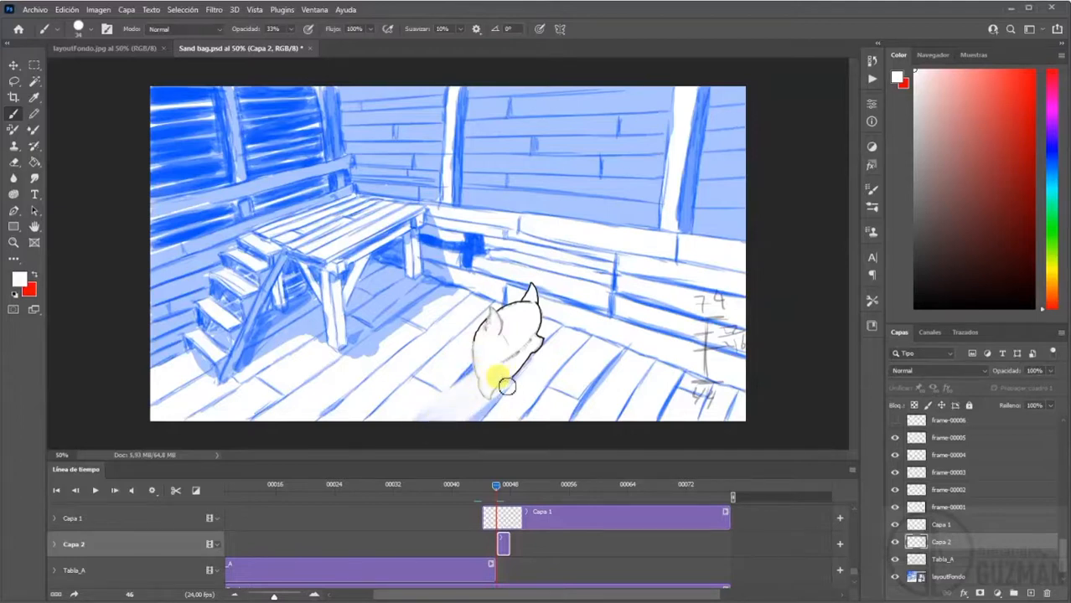
{"action": "mouse_move", "coordinate": [429, 425]}
{"action": "left_mouse_down"}
{"action": "mouse_move", "coordinate": [459, 401]}
{"action": "mouse_move", "coordinate": [434, 425]}
{"action": "left_mouse_up"}
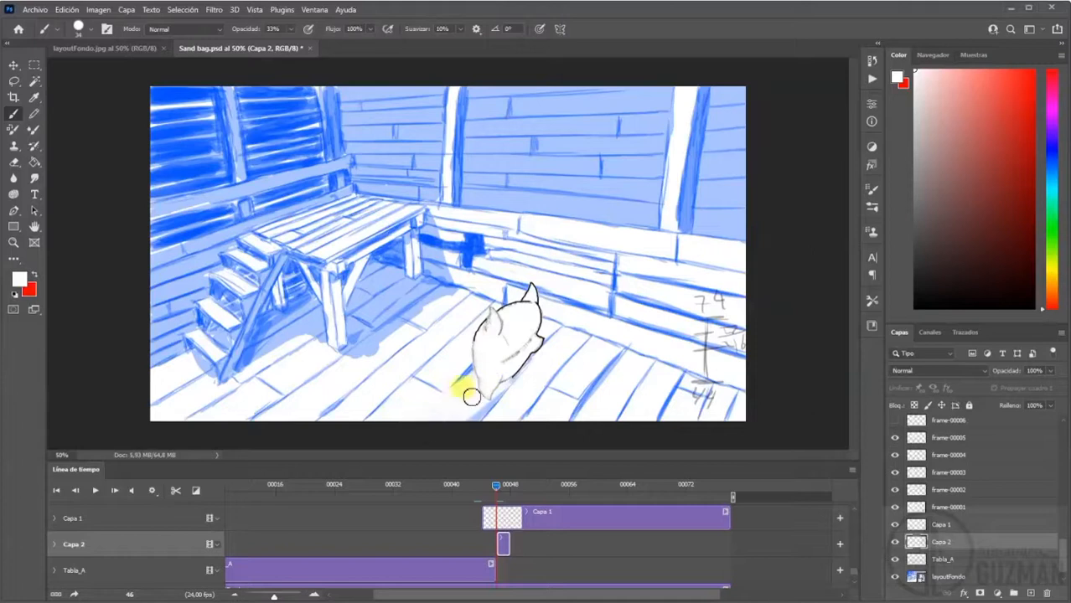
- Sketch the shifted floor plank in red beneath the bag on Capa 2 and scrub around frame 46 to check it
{"action": "left_click", "coordinate": [35, 274]}
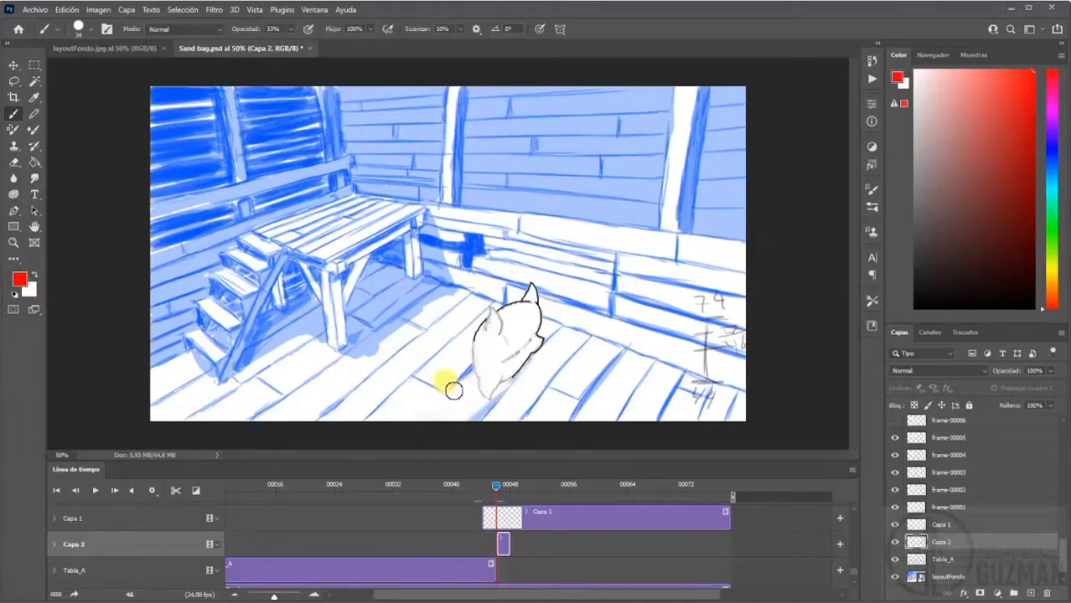
{"action": "left_click_drag", "start_coordinate": [478, 378], "coordinate": [382, 422]}
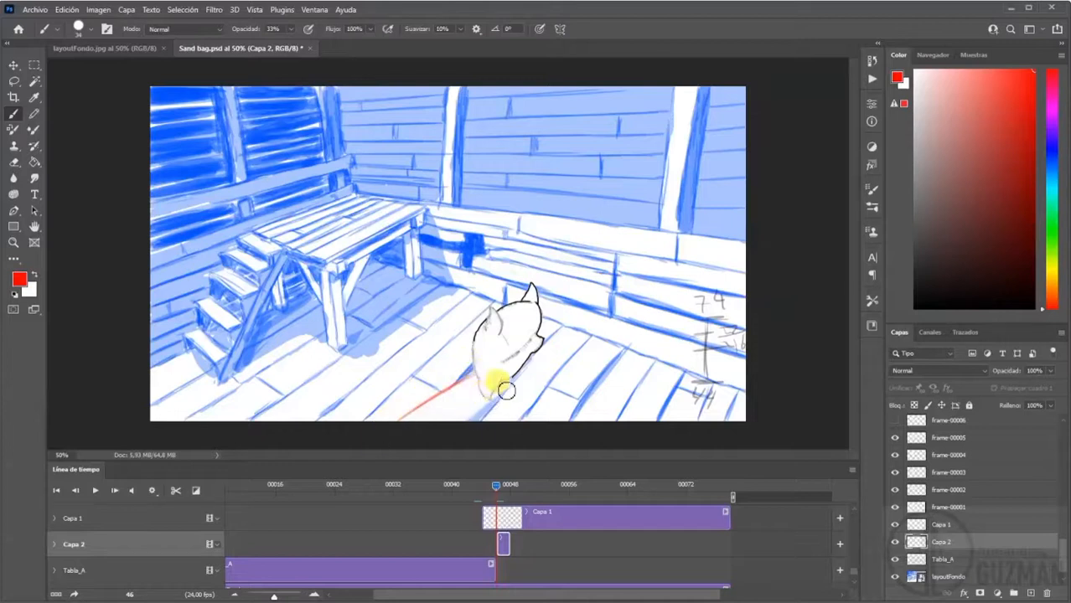
{"action": "mouse_move", "coordinate": [476, 411]}
{"action": "left_mouse_down"}
{"action": "mouse_move", "coordinate": [508, 401]}
{"action": "mouse_move", "coordinate": [443, 426]}
{"action": "mouse_move", "coordinate": [519, 382]}
{"action": "left_mouse_up"}
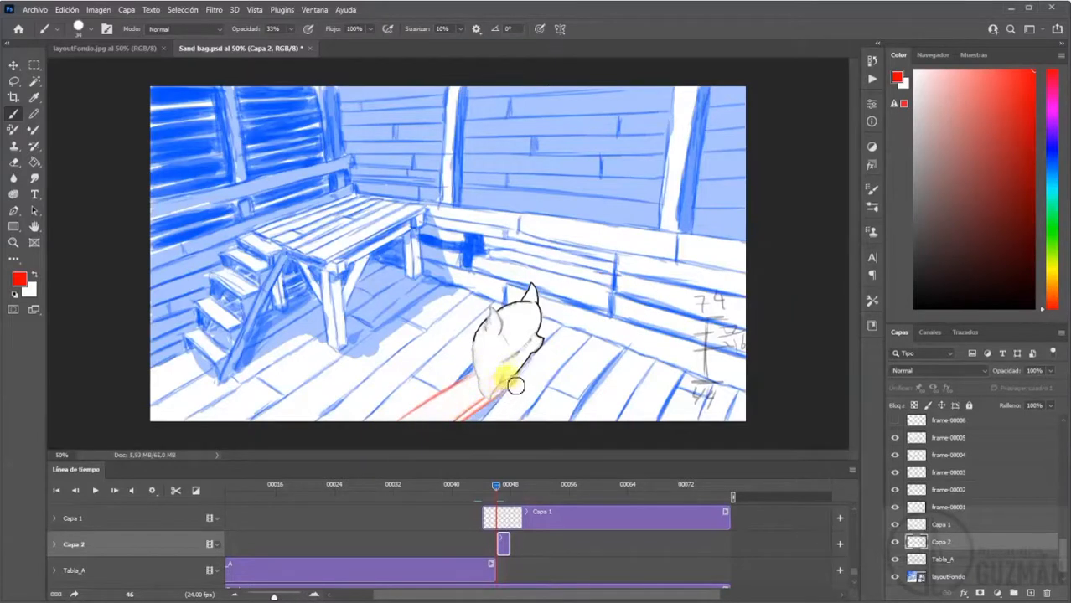
{"action": "mouse_move", "coordinate": [489, 410]}
{"action": "left_mouse_down"}
{"action": "mouse_move", "coordinate": [429, 418]}
{"action": "mouse_move", "coordinate": [495, 383]}
{"action": "mouse_move", "coordinate": [401, 447]}
{"action": "mouse_move", "coordinate": [503, 391]}
{"action": "mouse_move", "coordinate": [449, 432]}
{"action": "mouse_move", "coordinate": [513, 385]}
{"action": "mouse_move", "coordinate": [448, 429]}
{"action": "mouse_move", "coordinate": [477, 382]}
{"action": "mouse_move", "coordinate": [396, 423]}
{"action": "left_mouse_up"}
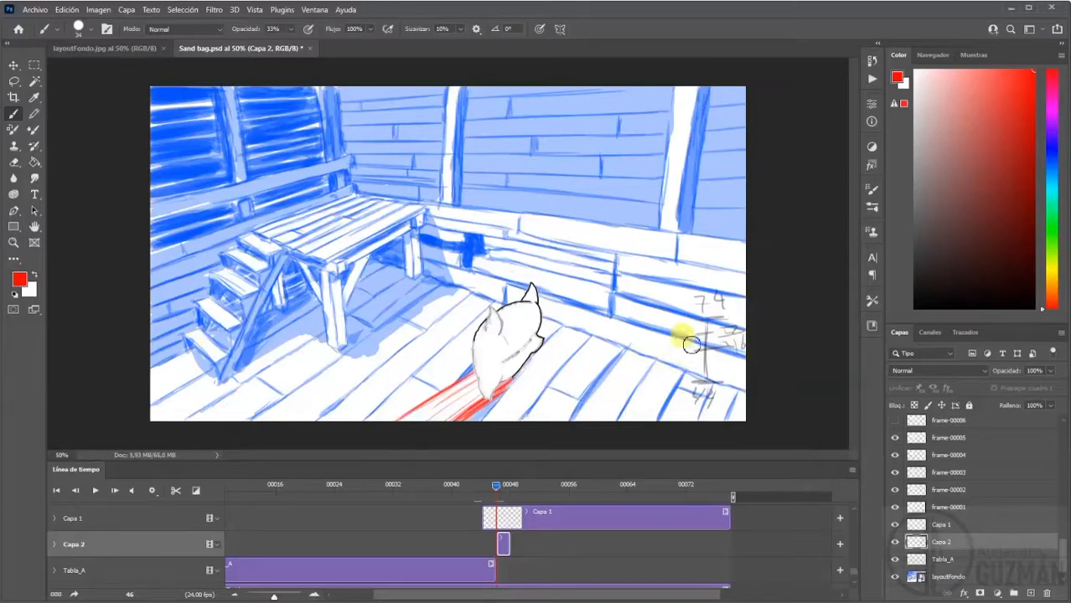
{"action": "mouse_move", "coordinate": [497, 491]}
{"action": "left_mouse_down"}
{"action": "mouse_move", "coordinate": [512, 495]}
{"action": "mouse_move", "coordinate": [459, 501]}
{"action": "mouse_move", "coordinate": [513, 500]}
{"action": "mouse_move", "coordinate": [469, 505]}
{"action": "mouse_move", "coordinate": [497, 505]}
{"action": "left_mouse_up"}
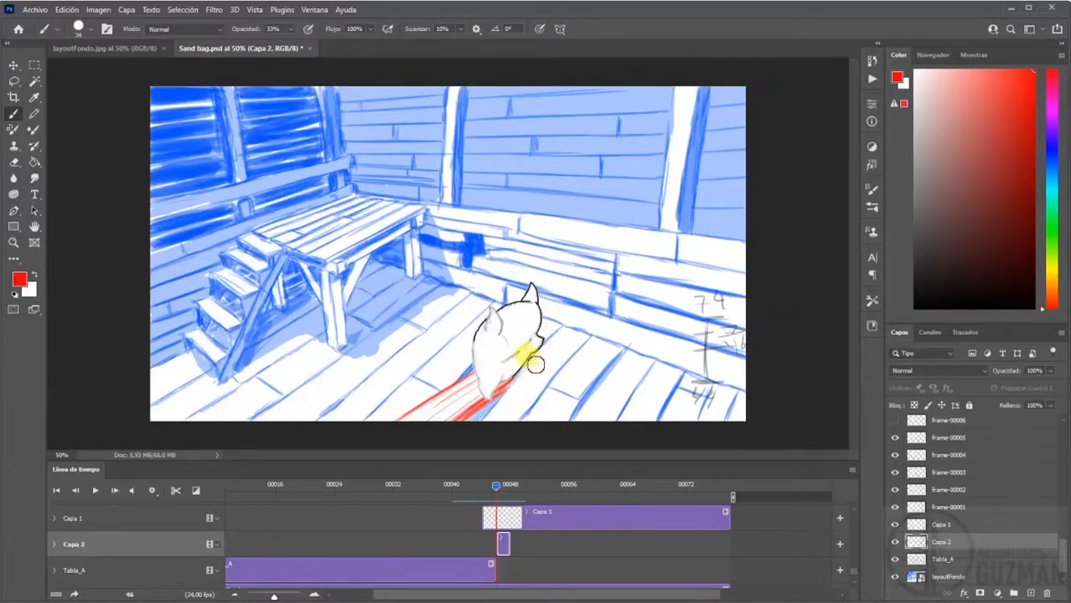
{"action": "mouse_move", "coordinate": [495, 488]}
{"action": "left_mouse_down"}
{"action": "mouse_move", "coordinate": [476, 491]}
{"action": "mouse_move", "coordinate": [503, 492]}
{"action": "mouse_move", "coordinate": [466, 496]}
{"action": "mouse_move", "coordinate": [519, 491]}
{"action": "mouse_move", "coordinate": [505, 498]}
{"action": "left_mouse_up"}
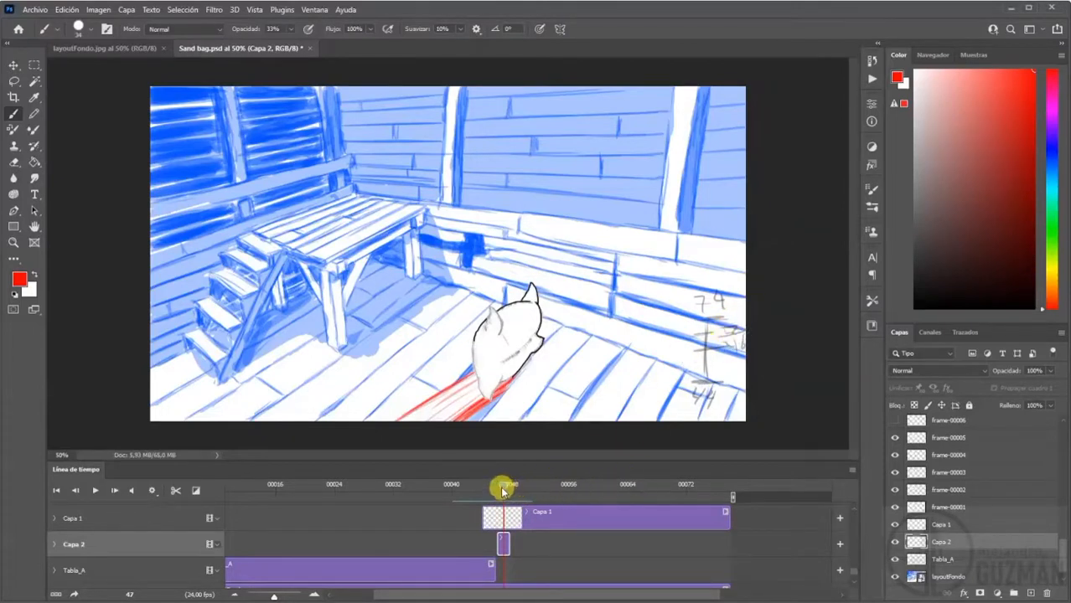
- Select the Capa 1 layer at frame 48 and mark 46 in red on the handwritten timing chart
{"action": "left_click_drag", "start_coordinate": [503, 492], "coordinate": [517, 495]}
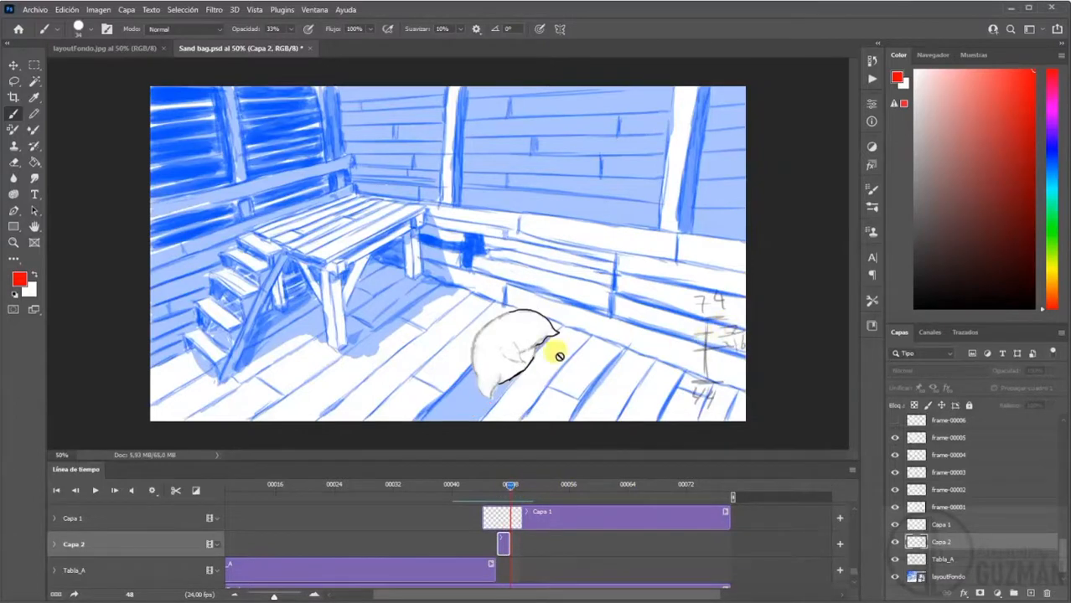
{"action": "left_click", "coordinate": [557, 512]}
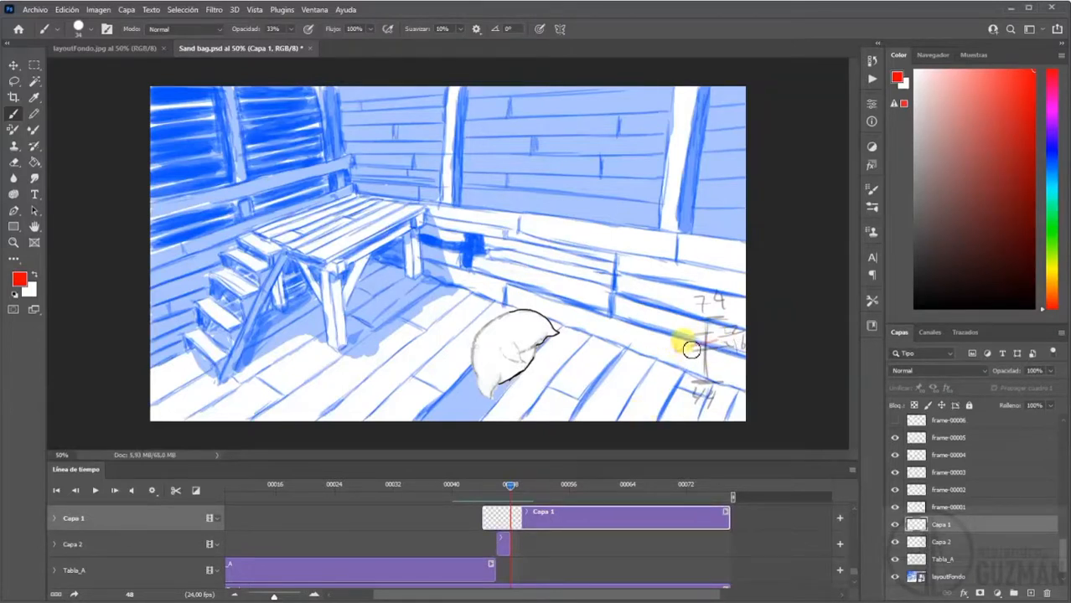
{"action": "left_click_drag", "start_coordinate": [688, 349], "coordinate": [688, 346]}
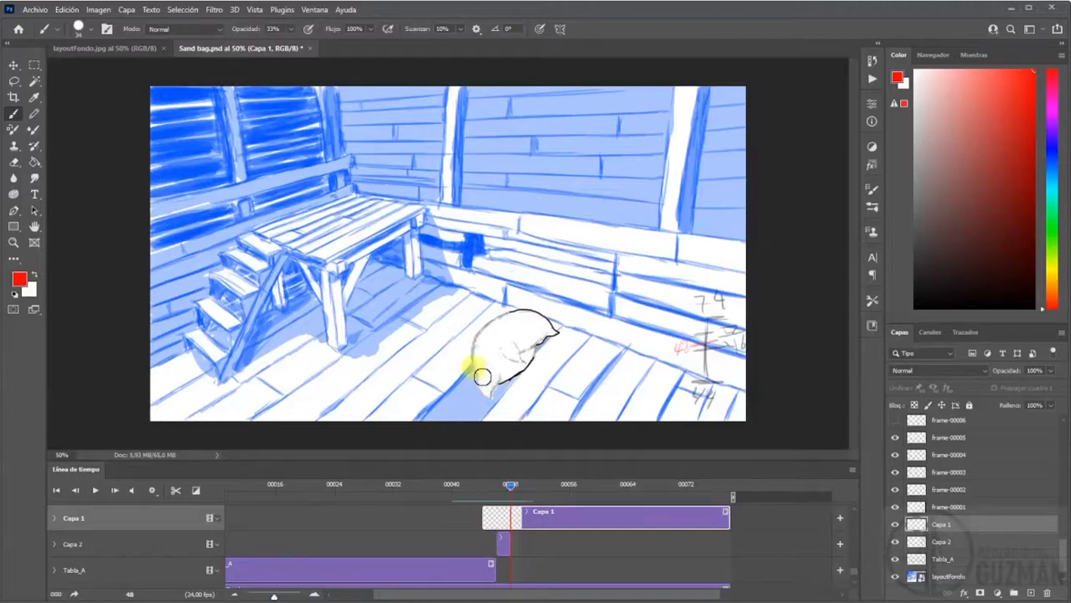
- Extend the end of the Capa 2 clip to frame 50
{"action": "mouse_move", "coordinate": [509, 545]}
{"action": "left_mouse_down"}
{"action": "mouse_move", "coordinate": [530, 546]}
{"action": "mouse_move", "coordinate": [514, 542]}
{"action": "left_mouse_up"}
{"action": "left_click_drag", "start_coordinate": [509, 490], "coordinate": [524, 488]}
{"action": "left_click_drag", "start_coordinate": [511, 544], "coordinate": [526, 540]}
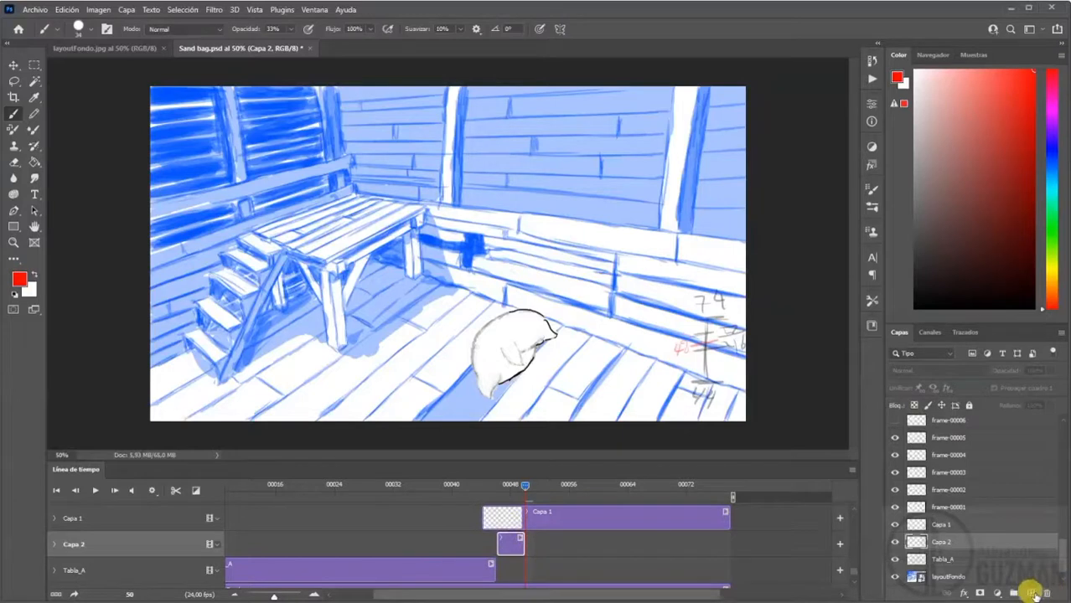
- Create a Capa 3 layer above Capa 2, trim its clip to run from frame 48 to 50, and place the playhead at frame 48
{"action": "left_click", "coordinate": [1031, 593]}
{"action": "left_click_drag", "start_coordinate": [527, 546], "coordinate": [284, 548]}
{"action": "left_click_drag", "start_coordinate": [545, 594], "coordinate": [457, 593]}
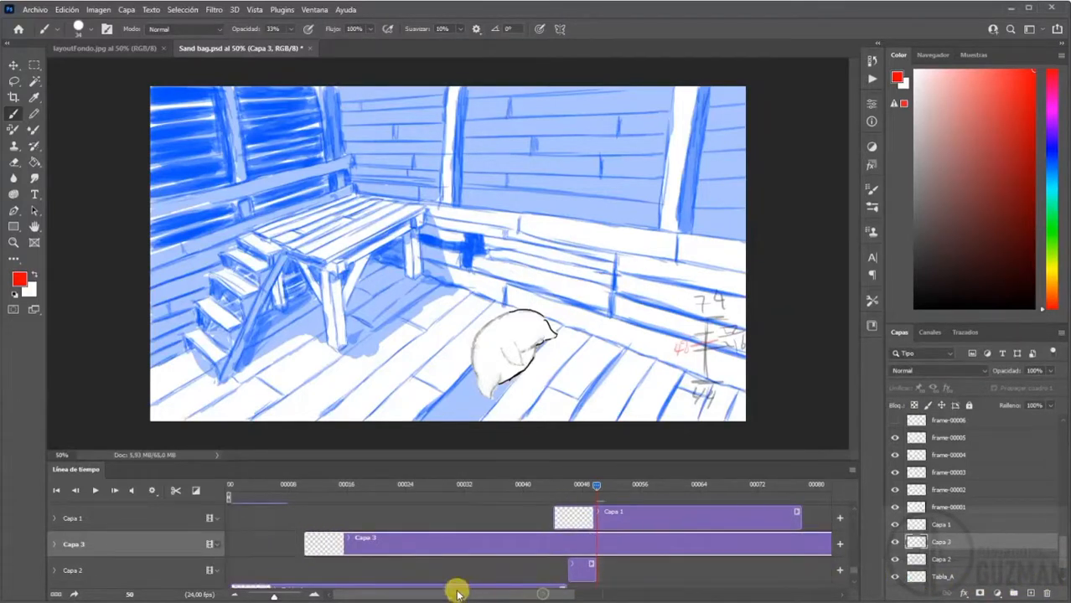
{"action": "left_click_drag", "start_coordinate": [382, 545], "coordinate": [305, 539]}
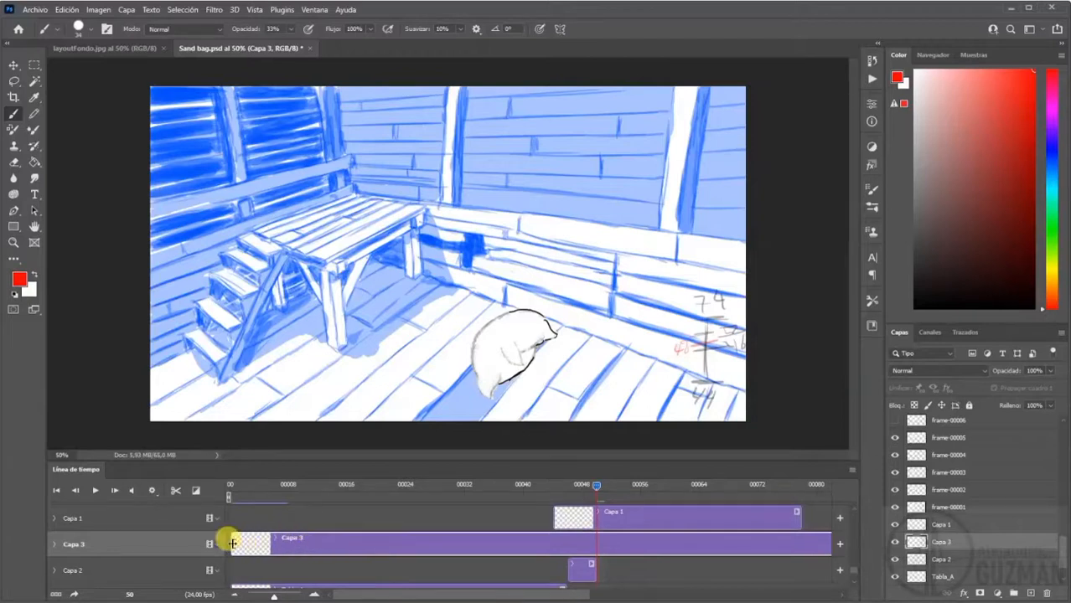
{"action": "left_click_drag", "start_coordinate": [231, 544], "coordinate": [584, 543]}
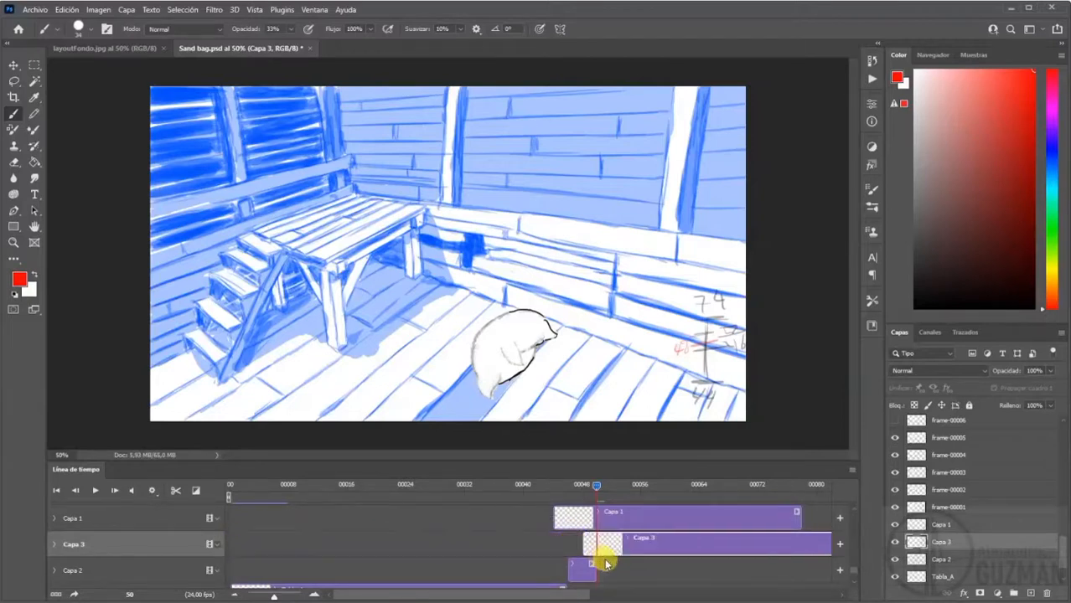
{"action": "left_click_drag", "start_coordinate": [577, 595], "coordinate": [723, 581]}
{"action": "left_click_drag", "start_coordinate": [803, 550], "coordinate": [287, 551]}
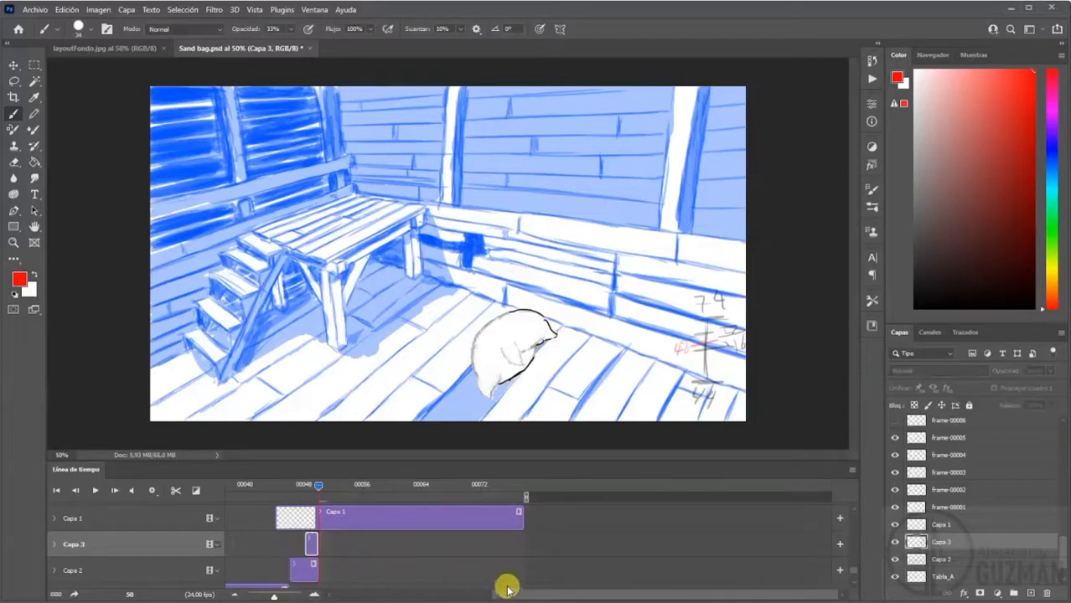
{"action": "left_click_drag", "start_coordinate": [311, 488], "coordinate": [303, 489]}
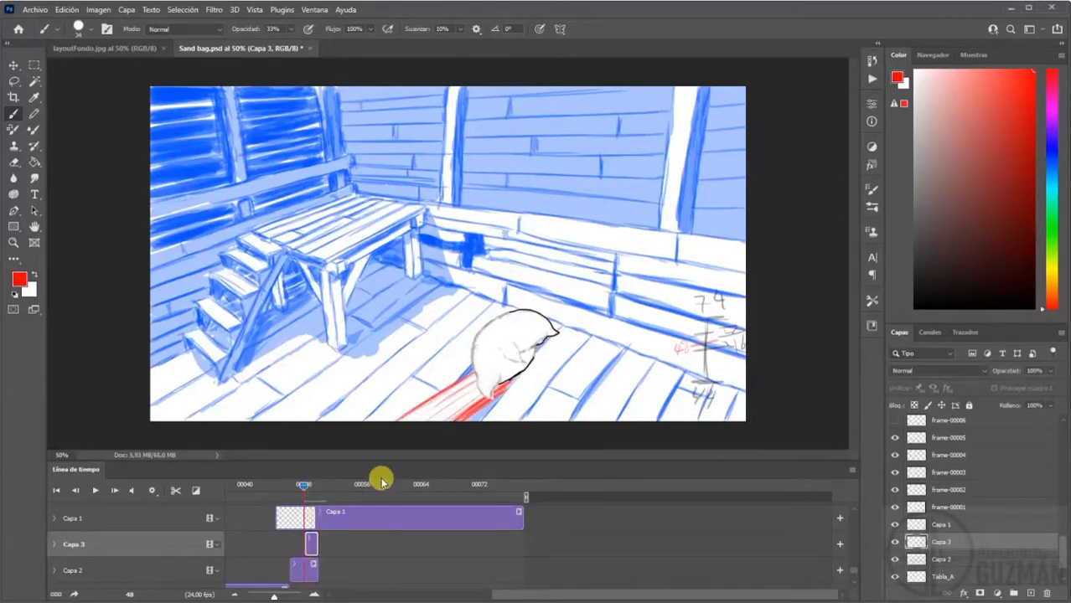
- Hide Capa 2 and paint white over the blue floor gap under the bag on Capa 3, cleaning up the edge
{"action": "left_click", "coordinate": [36, 274]}
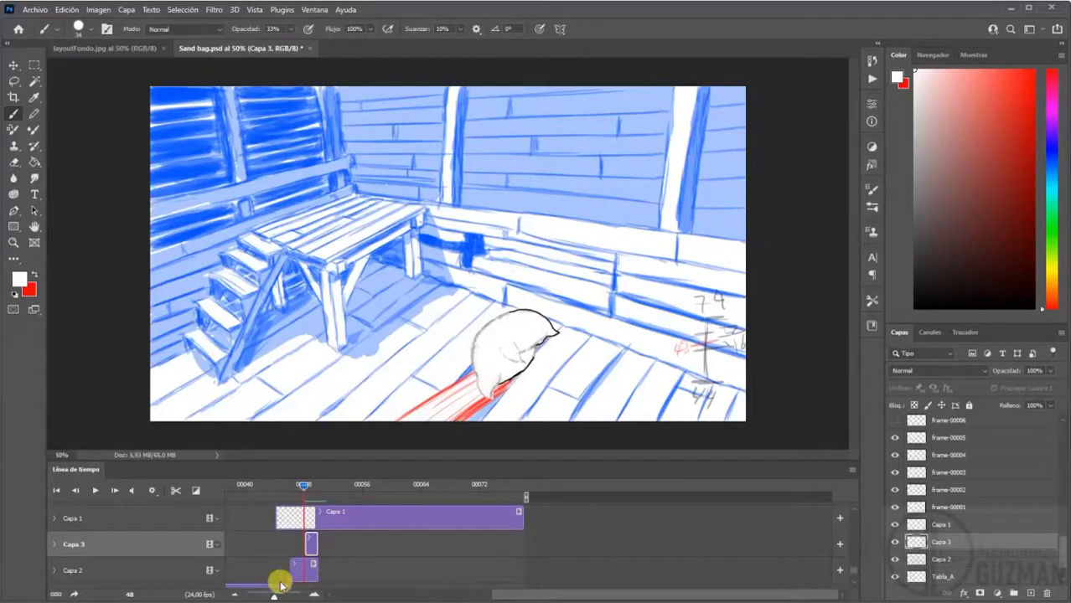
{"action": "left_click", "coordinate": [895, 559]}
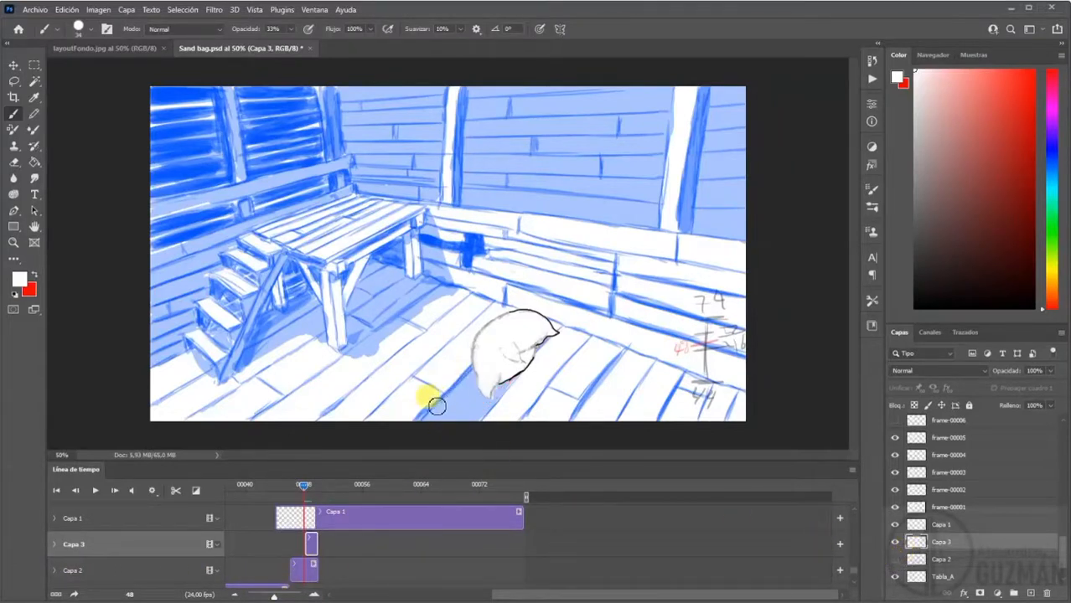
{"action": "mouse_move", "coordinate": [438, 405]}
{"action": "left_mouse_down"}
{"action": "mouse_move", "coordinate": [462, 384]}
{"action": "mouse_move", "coordinate": [422, 434]}
{"action": "mouse_move", "coordinate": [509, 380]}
{"action": "mouse_move", "coordinate": [455, 434]}
{"action": "mouse_move", "coordinate": [465, 430]}
{"action": "mouse_move", "coordinate": [521, 374]}
{"action": "mouse_move", "coordinate": [474, 410]}
{"action": "mouse_move", "coordinate": [479, 426]}
{"action": "mouse_move", "coordinate": [522, 384]}
{"action": "mouse_move", "coordinate": [467, 437]}
{"action": "left_mouse_up"}
{"action": "key", "text": "e"}
{"action": "left_click_drag", "start_coordinate": [524, 381], "coordinate": [457, 450]}
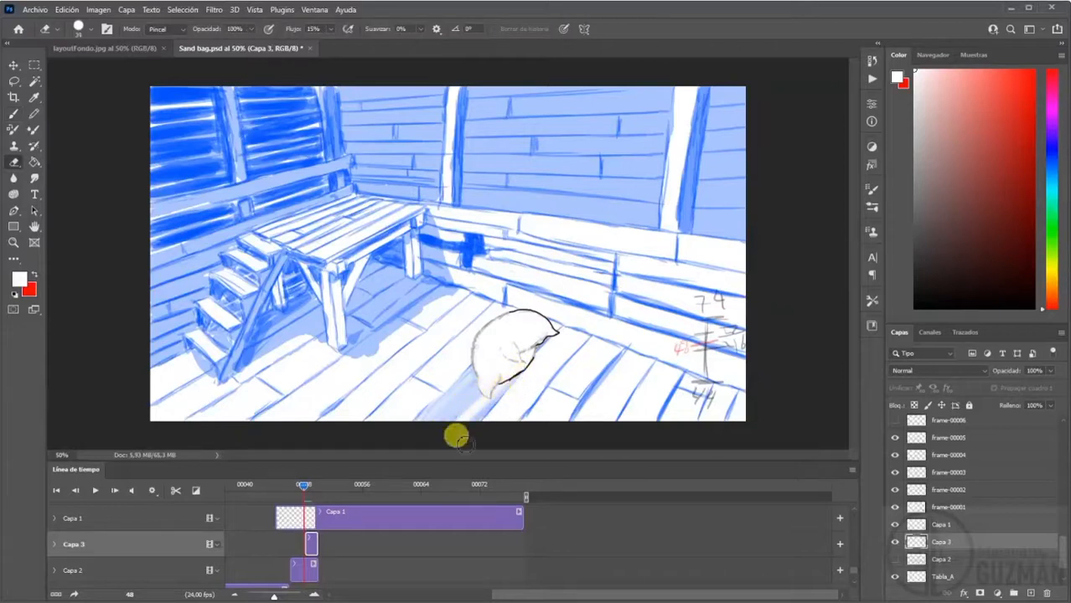
{"action": "left_click_drag", "start_coordinate": [526, 383], "coordinate": [465, 450]}
{"action": "key", "text": "b"}
{"action": "key", "text": "ctrl+z"}
{"action": "left_click_drag", "start_coordinate": [481, 384], "coordinate": [432, 435]}
{"action": "key", "text": "bracketright"}
{"action": "left_click_drag", "start_coordinate": [488, 371], "coordinate": [432, 436]}
{"action": "left_click_drag", "start_coordinate": [508, 375], "coordinate": [425, 440]}
{"action": "left_click_drag", "start_coordinate": [474, 391], "coordinate": [443, 414]}
{"action": "left_click_drag", "start_coordinate": [496, 364], "coordinate": [425, 430]}
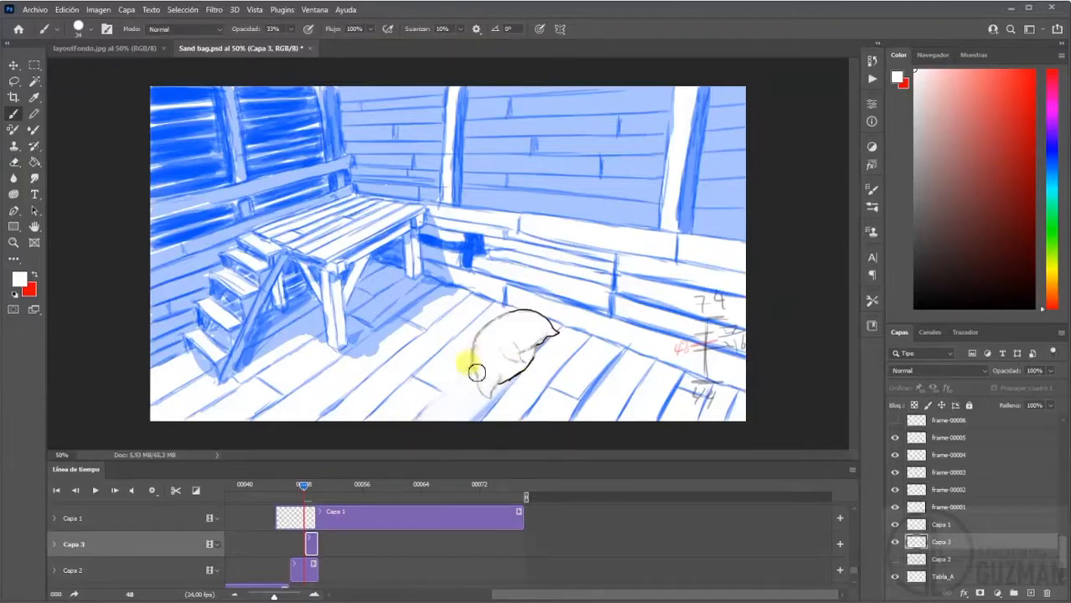
{"action": "left_click_drag", "start_coordinate": [488, 371], "coordinate": [476, 393]}
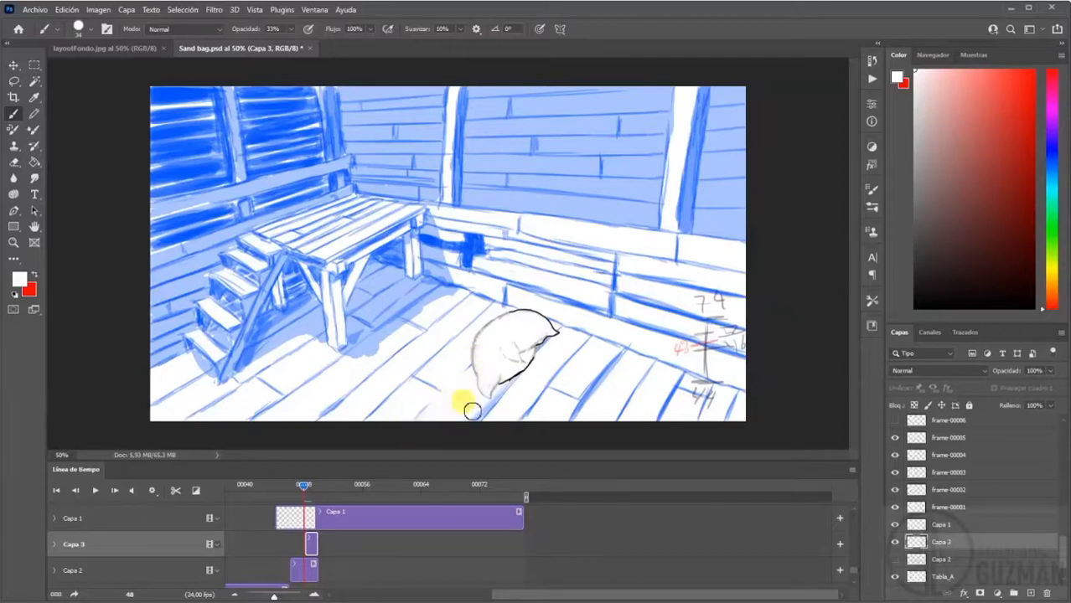
- Sketch the floor plank in red beneath the bag on Capa 3, using the Capa 2 drawing as a guide
{"action": "left_click", "coordinate": [35, 276]}
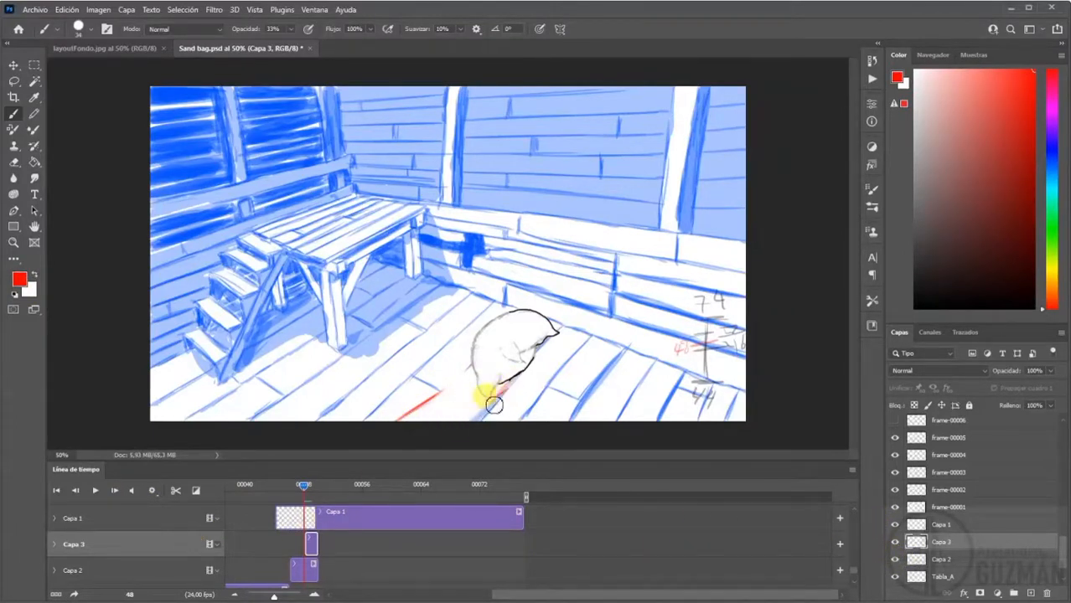
{"action": "left_click_drag", "start_coordinate": [502, 395], "coordinate": [480, 416]}
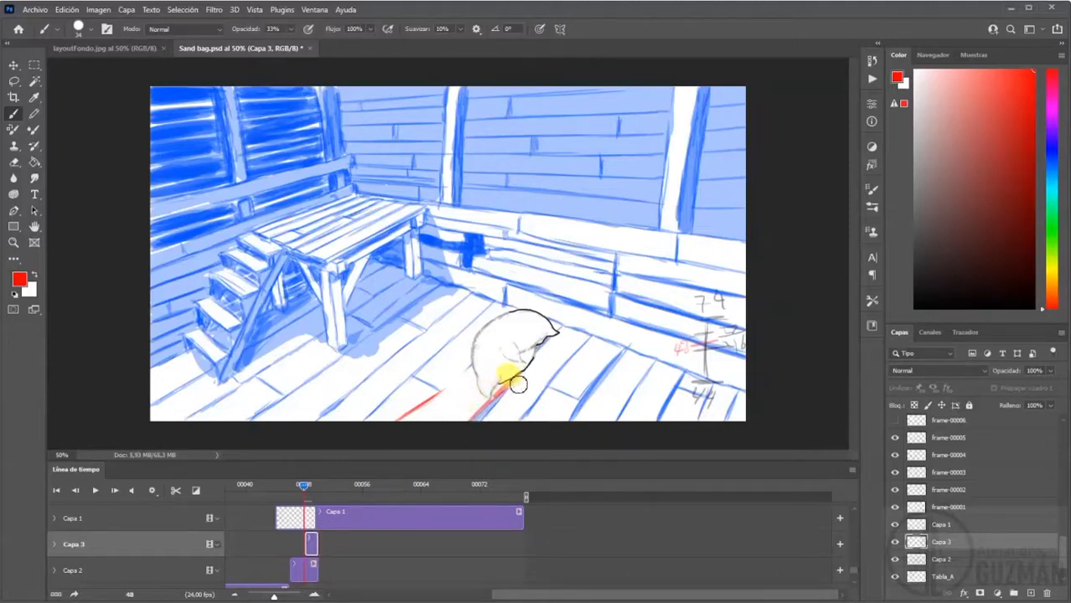
{"action": "mouse_move", "coordinate": [517, 384]}
{"action": "left_mouse_down"}
{"action": "mouse_move", "coordinate": [456, 435]}
{"action": "mouse_move", "coordinate": [516, 382]}
{"action": "mouse_move", "coordinate": [468, 425]}
{"action": "mouse_move", "coordinate": [476, 393]}
{"action": "mouse_move", "coordinate": [440, 408]}
{"action": "mouse_move", "coordinate": [470, 376]}
{"action": "mouse_move", "coordinate": [387, 442]}
{"action": "mouse_move", "coordinate": [487, 364]}
{"action": "mouse_move", "coordinate": [417, 420]}
{"action": "mouse_move", "coordinate": [487, 405]}
{"action": "left_mouse_up"}
{"action": "left_click_drag", "start_coordinate": [439, 436], "coordinate": [488, 404]}
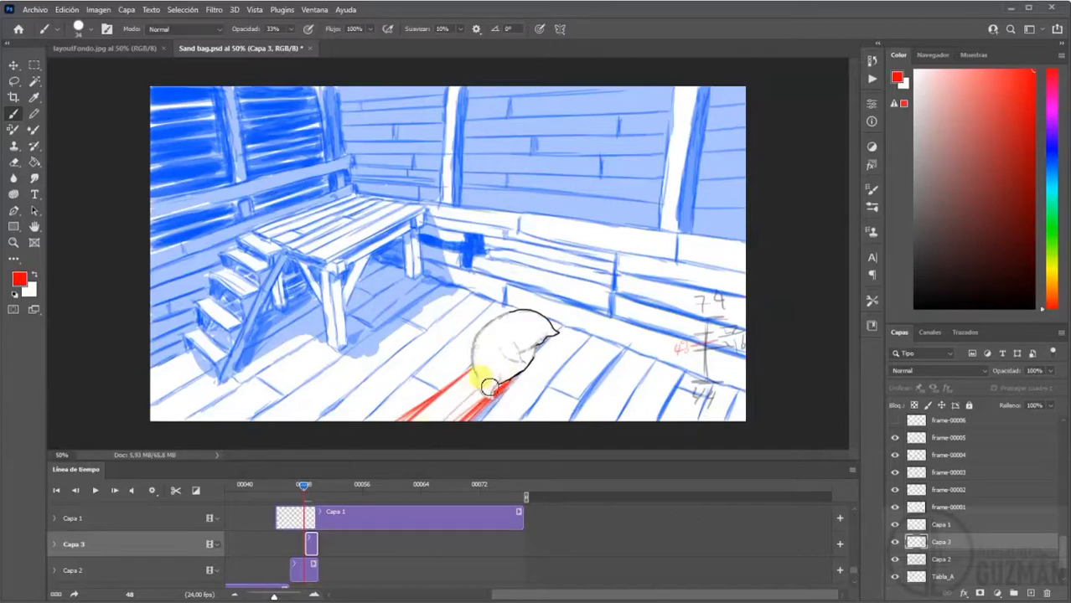
{"action": "mouse_move", "coordinate": [489, 385]}
{"action": "left_mouse_down"}
{"action": "mouse_move", "coordinate": [401, 449]}
{"action": "mouse_move", "coordinate": [453, 390]}
{"action": "left_mouse_up"}
- Trim the end of the Capa 2 clip back to frame 48 and scrub around frame 50 to check the sequence
{"action": "left_click", "coordinate": [321, 546]}
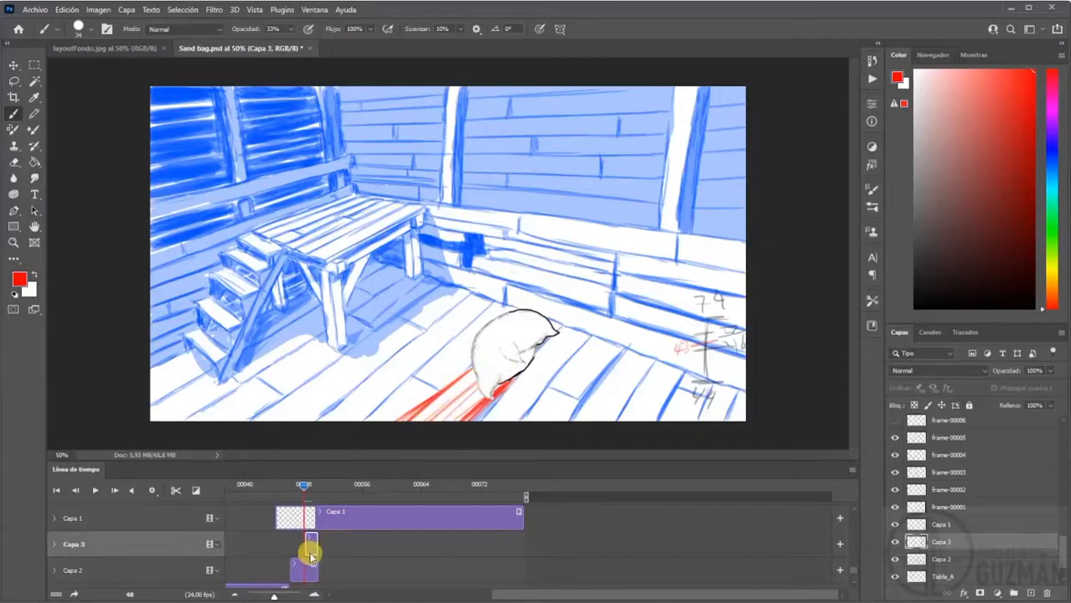
{"action": "left_click_drag", "start_coordinate": [316, 571], "coordinate": [302, 566]}
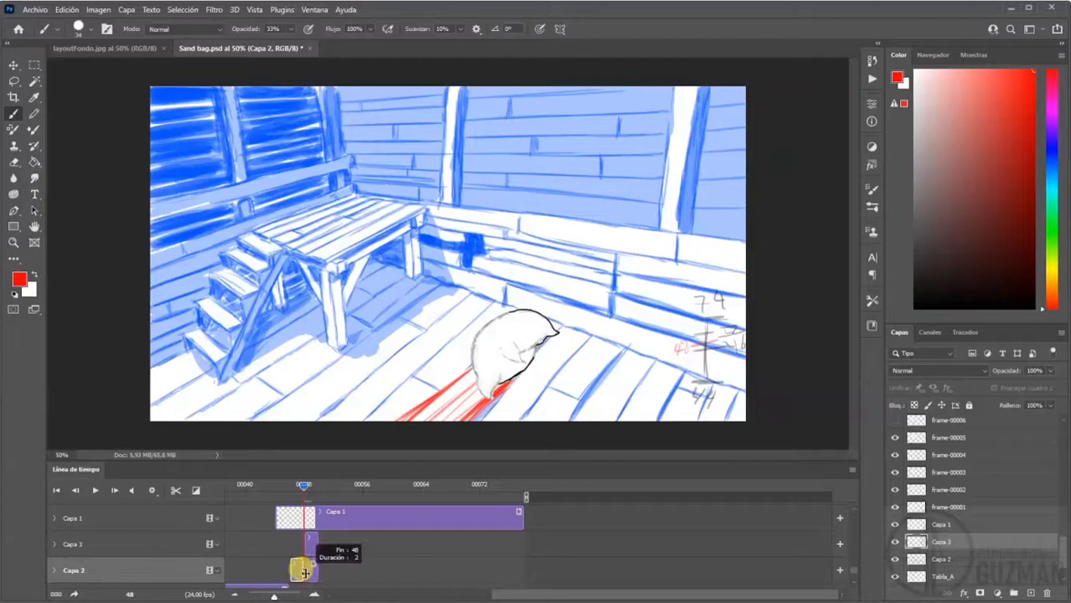
{"action": "mouse_move", "coordinate": [355, 484]}
{"action": "left_mouse_down"}
{"action": "mouse_move", "coordinate": [251, 486]}
{"action": "mouse_move", "coordinate": [319, 485]}
{"action": "left_mouse_up"}
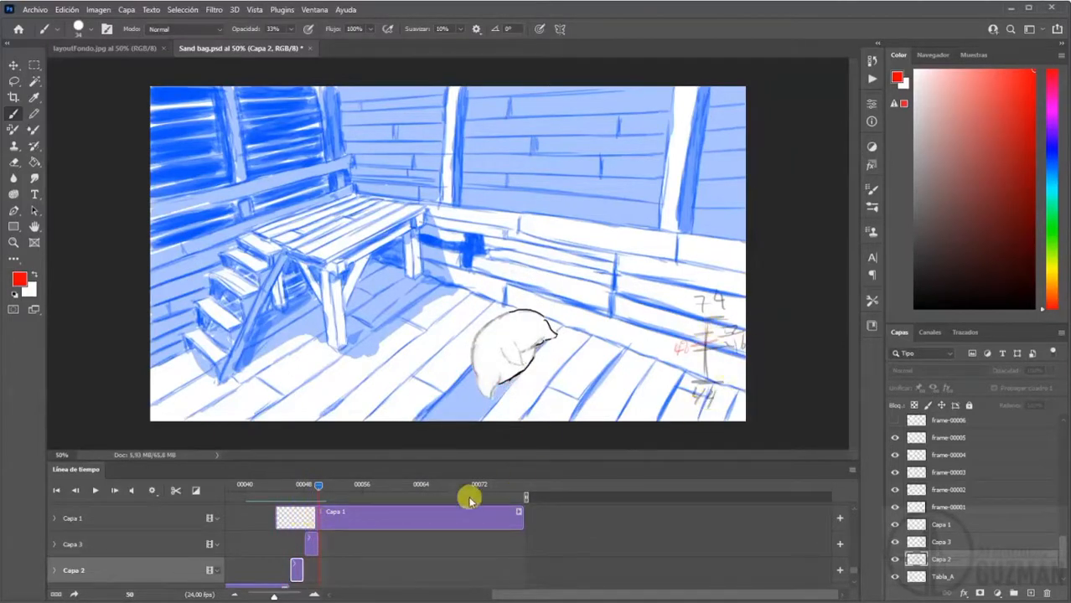
{"action": "mouse_move", "coordinate": [317, 488]}
{"action": "left_mouse_down"}
{"action": "mouse_move", "coordinate": [250, 488]}
{"action": "mouse_move", "coordinate": [328, 487]}
{"action": "mouse_move", "coordinate": [241, 487]}
{"action": "mouse_move", "coordinate": [328, 489]}
{"action": "mouse_move", "coordinate": [262, 497]}
{"action": "mouse_move", "coordinate": [321, 485]}
{"action": "left_mouse_up"}
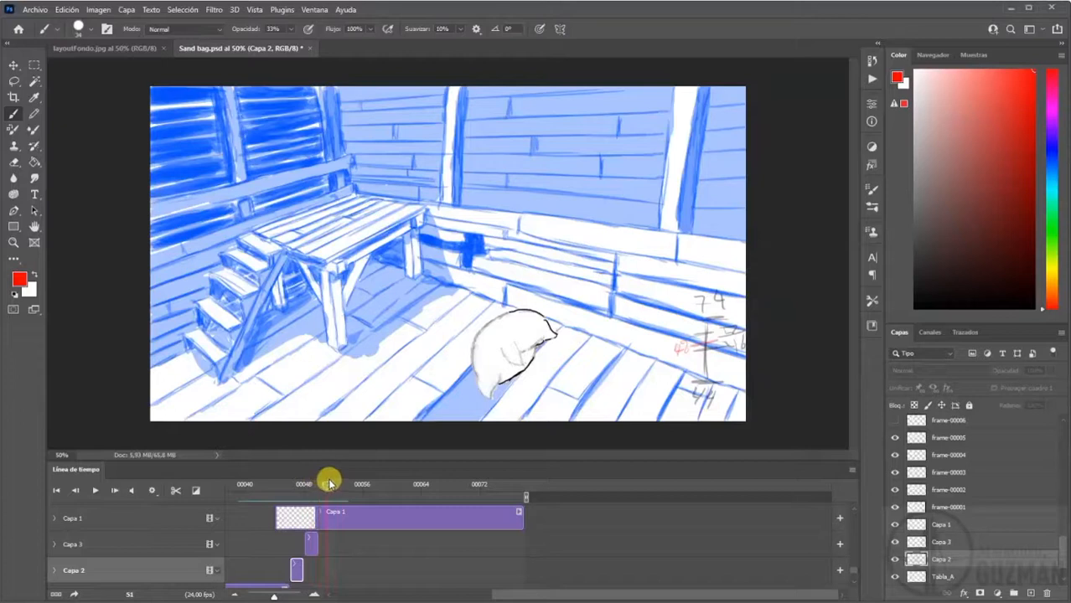
{"action": "left_click", "coordinate": [297, 572]}
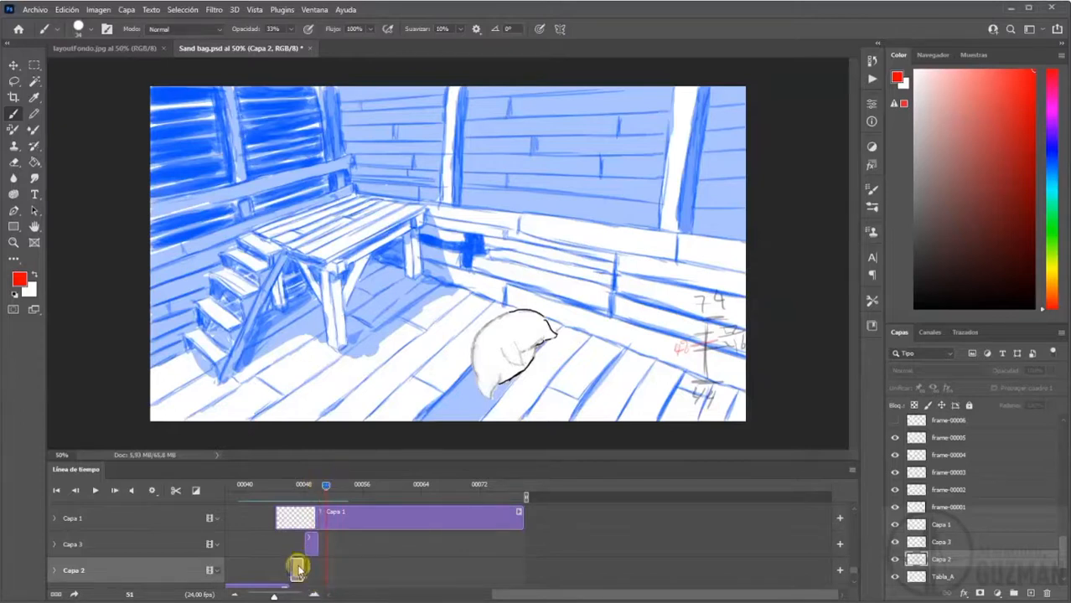
{"action": "left_click_drag", "start_coordinate": [1065, 553], "coordinate": [1067, 554]}
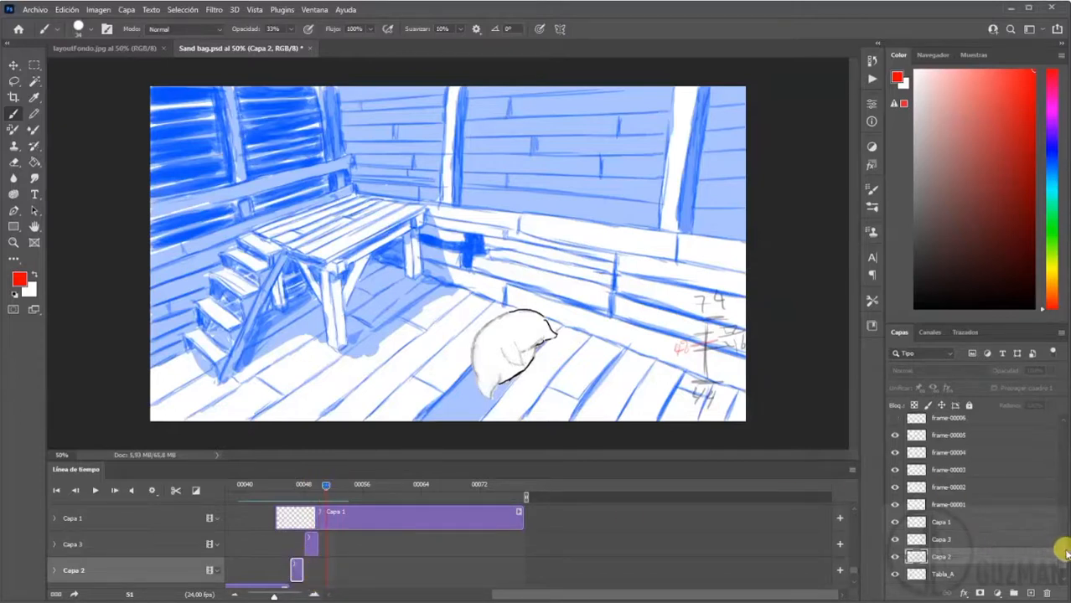
{"action": "left_click", "coordinate": [942, 575]}
{"action": "left_click_drag", "start_coordinate": [952, 578], "coordinate": [1030, 593]}
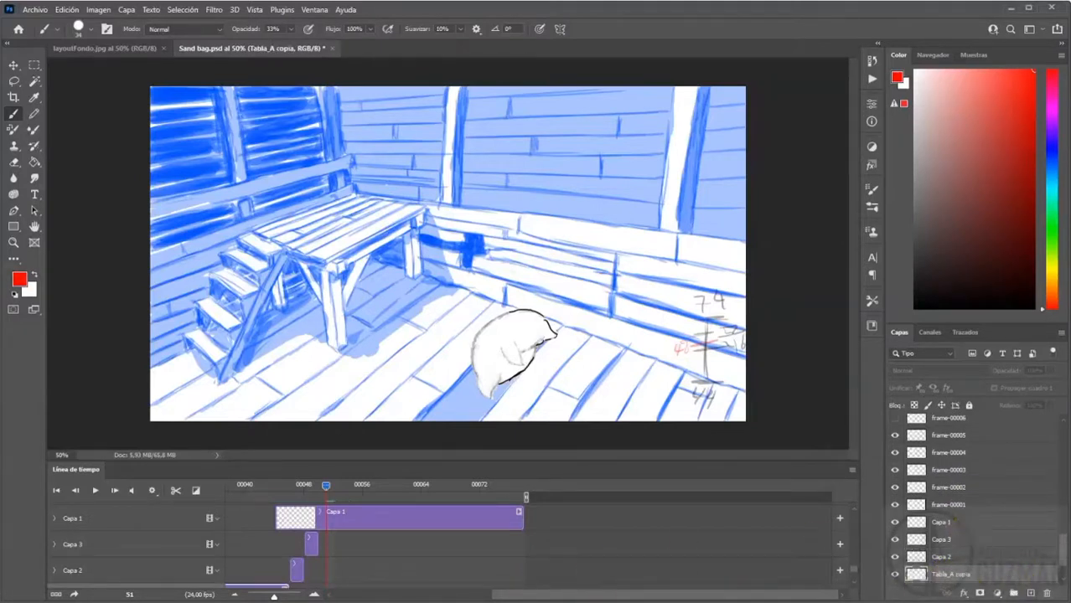
{"action": "scroll", "coordinate": [1061, 560], "scroll_direction": "down", "scroll_amount": 3}
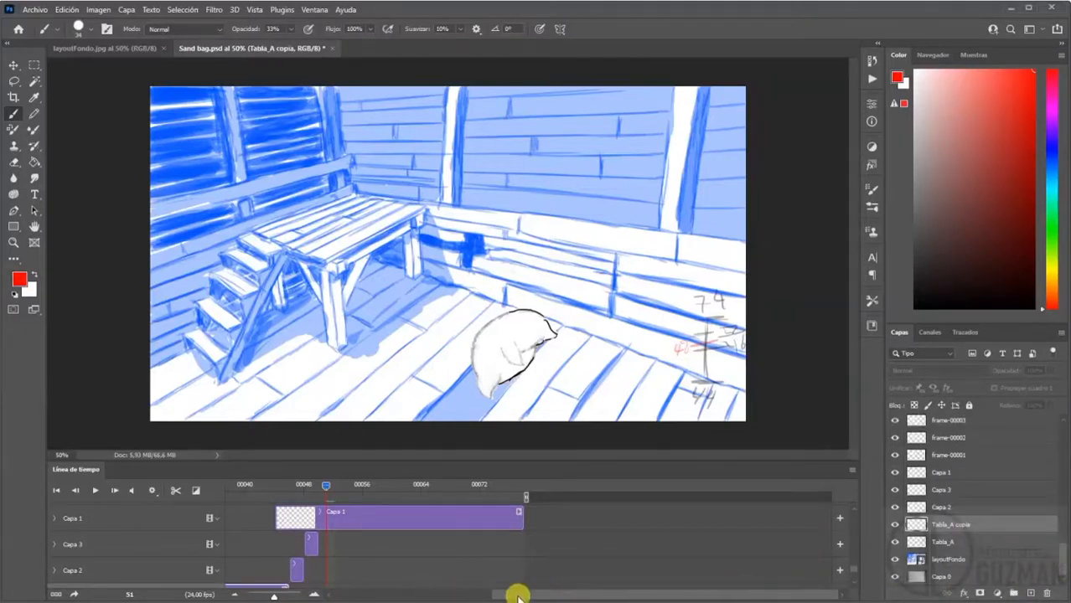
{"action": "left_click_drag", "start_coordinate": [533, 595], "coordinate": [468, 590]}
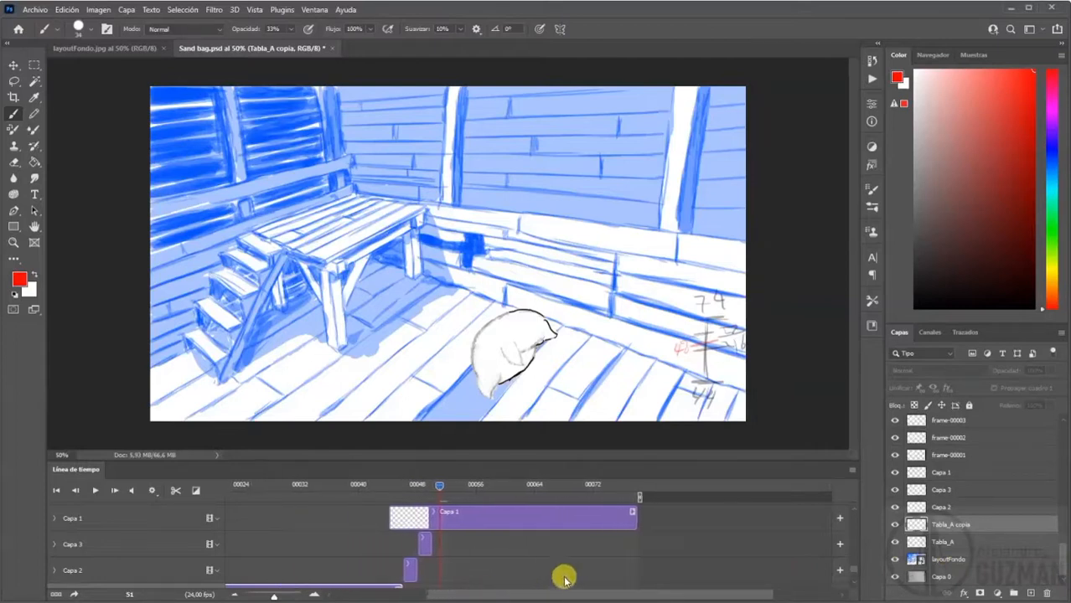
{"action": "scroll", "coordinate": [849, 578], "scroll_direction": "down", "scroll_amount": 3}
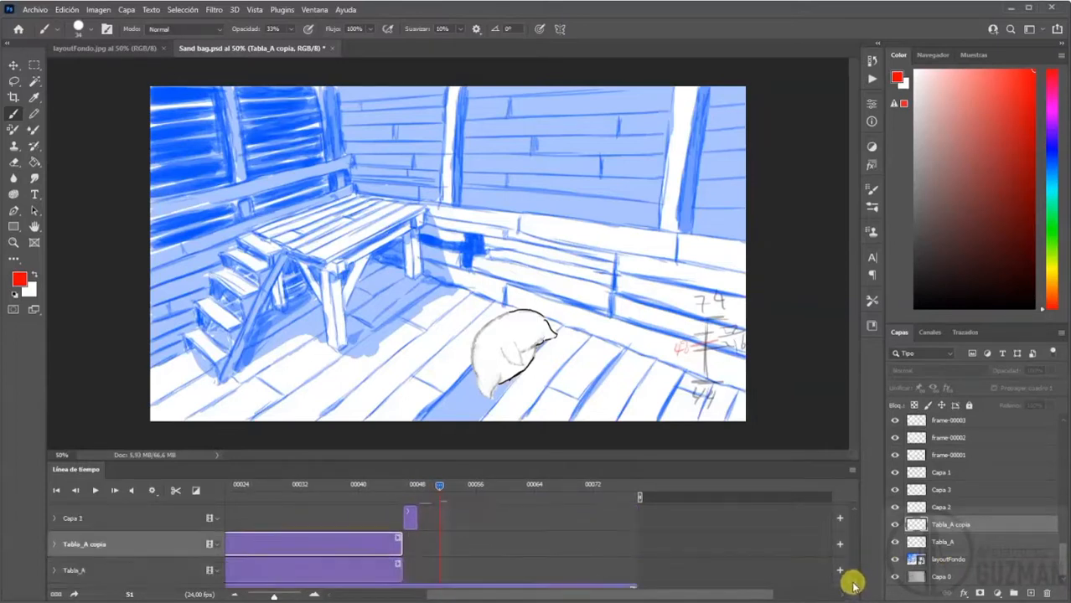
{"action": "key", "text": "ctrl+z"}
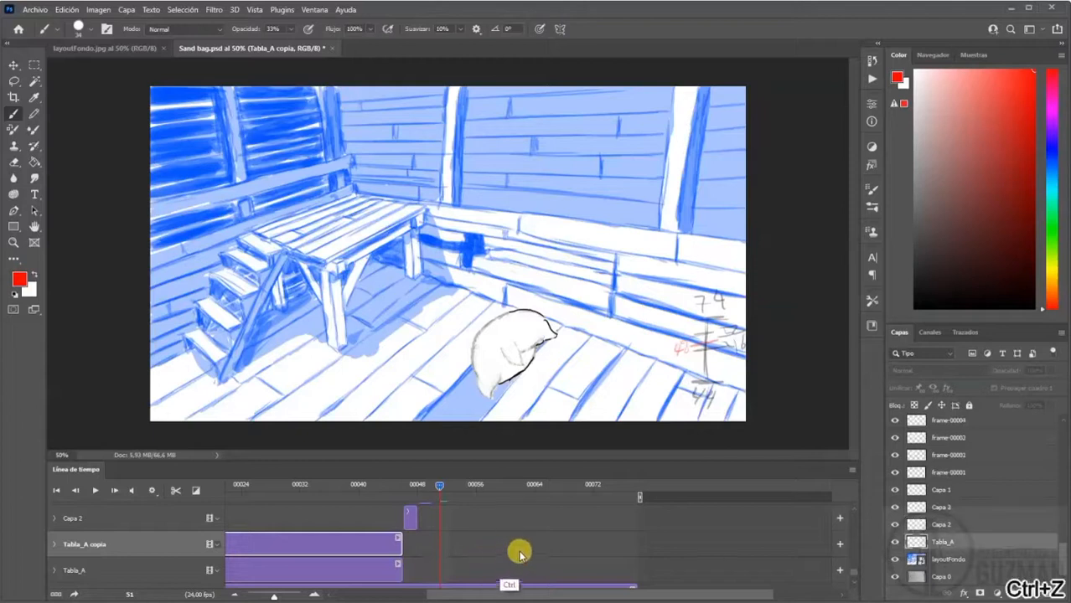
- Duplicate the Capa 2 layer and move the copy above Capa 3
{"action": "left_click", "coordinate": [951, 525]}
{"action": "left_click_drag", "start_coordinate": [968, 525], "coordinate": [1030, 594]}
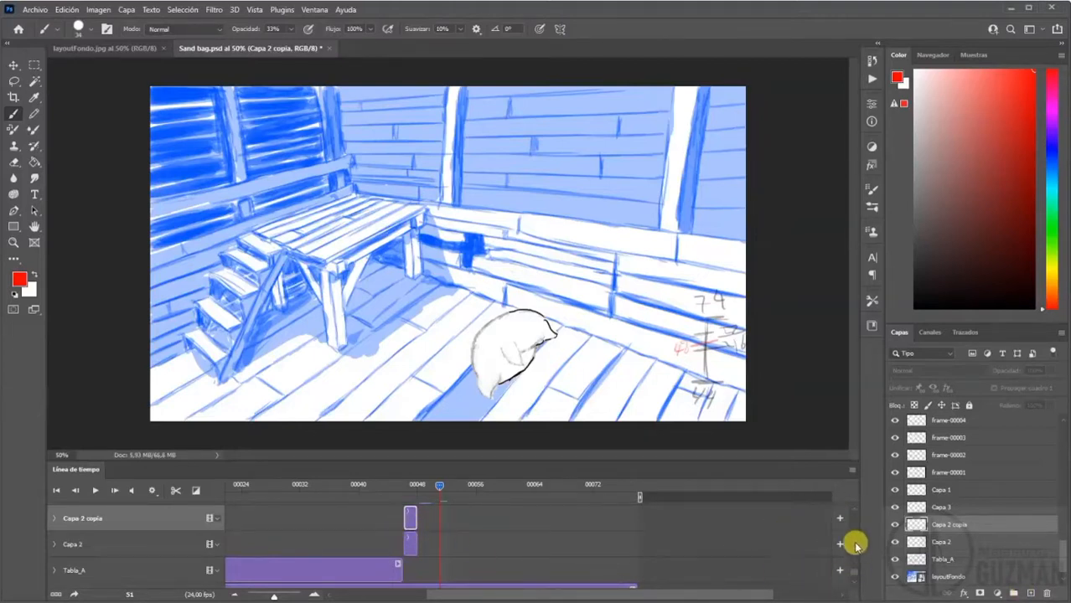
{"action": "scroll", "coordinate": [850, 509], "scroll_direction": "up", "scroll_amount": 1}
{"action": "left_click_drag", "start_coordinate": [974, 526], "coordinate": [973, 495]}
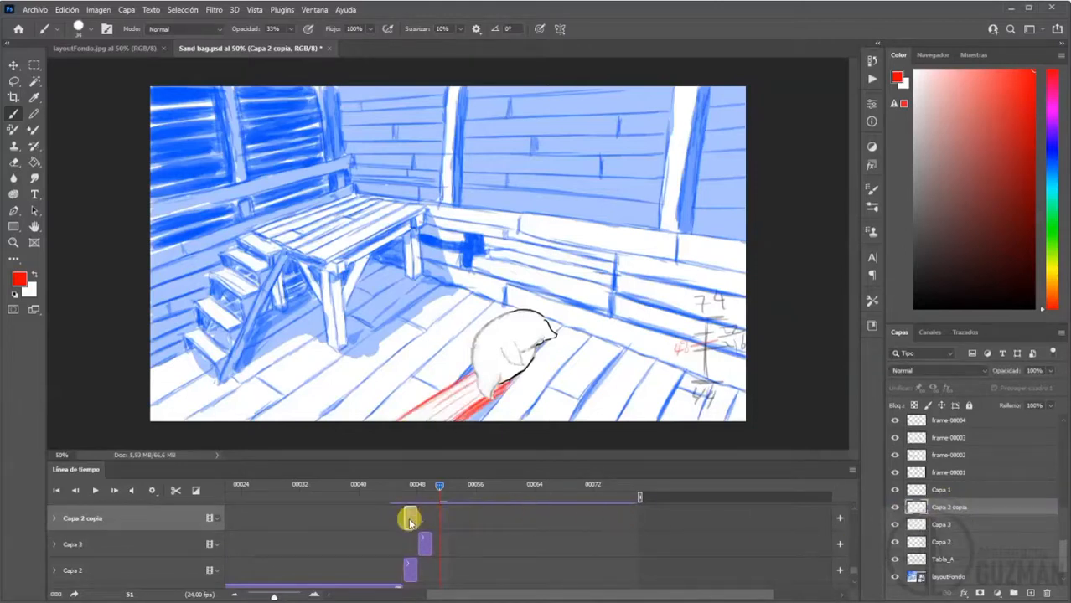
- Start the Capa 2 copia clip at frame 50, extend it to the end of the Capa 1 clip, and scrub through the frames to check
{"action": "mouse_move", "coordinate": [410, 523]}
{"action": "left_mouse_down"}
{"action": "mouse_move", "coordinate": [445, 516]}
{"action": "mouse_move", "coordinate": [394, 489]}
{"action": "mouse_move", "coordinate": [358, 498]}
{"action": "mouse_move", "coordinate": [431, 486]}
{"action": "left_mouse_up"}
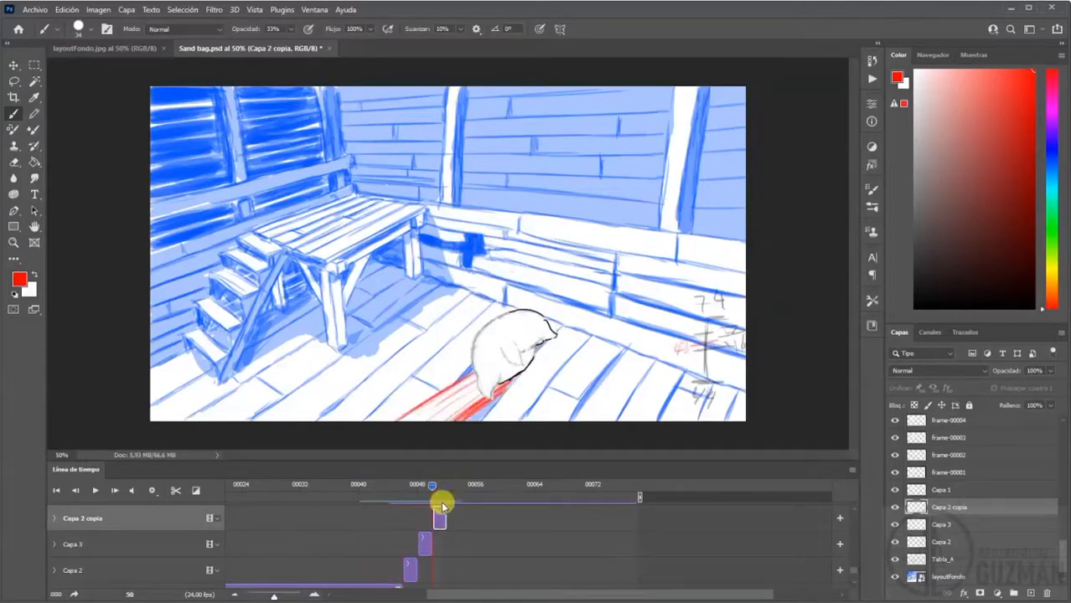
{"action": "left_click_drag", "start_coordinate": [442, 513], "coordinate": [636, 511]}
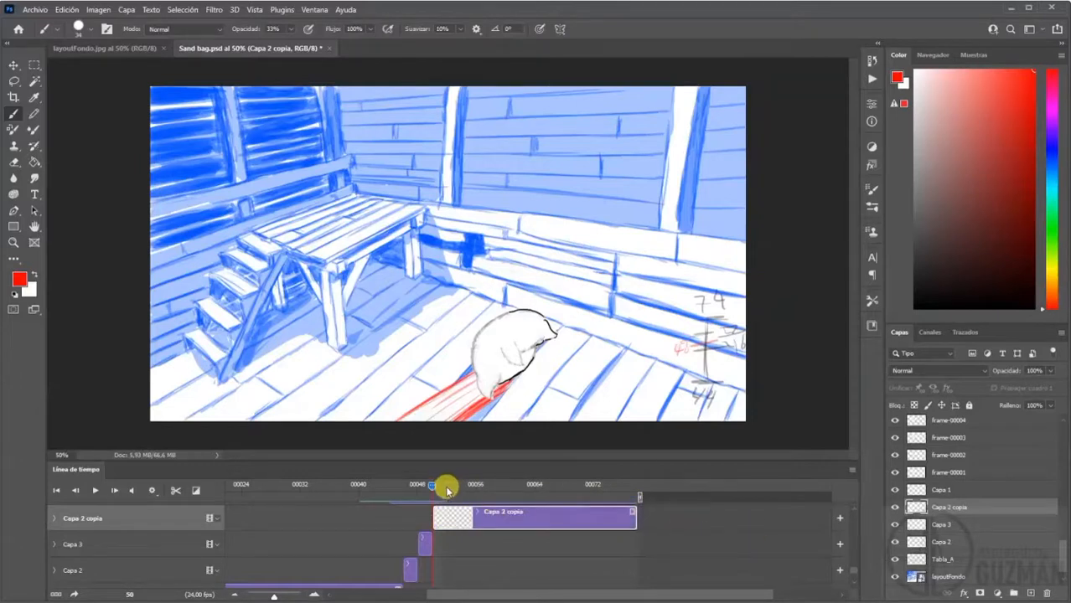
{"action": "left_click_drag", "start_coordinate": [412, 489], "coordinate": [451, 479]}
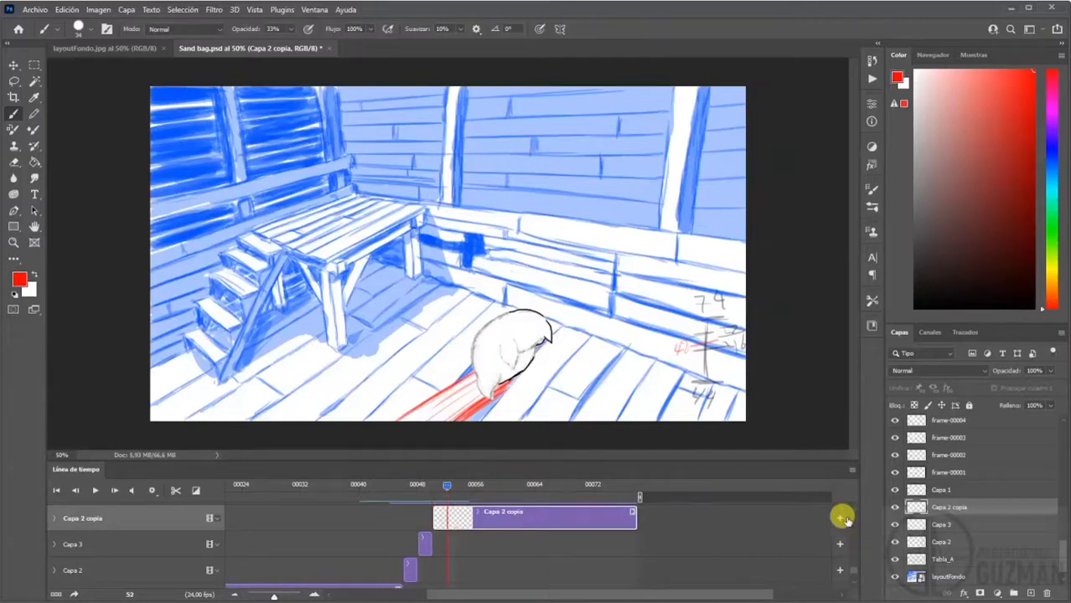
{"action": "scroll", "coordinate": [845, 507], "scroll_direction": "up", "scroll_amount": 2}
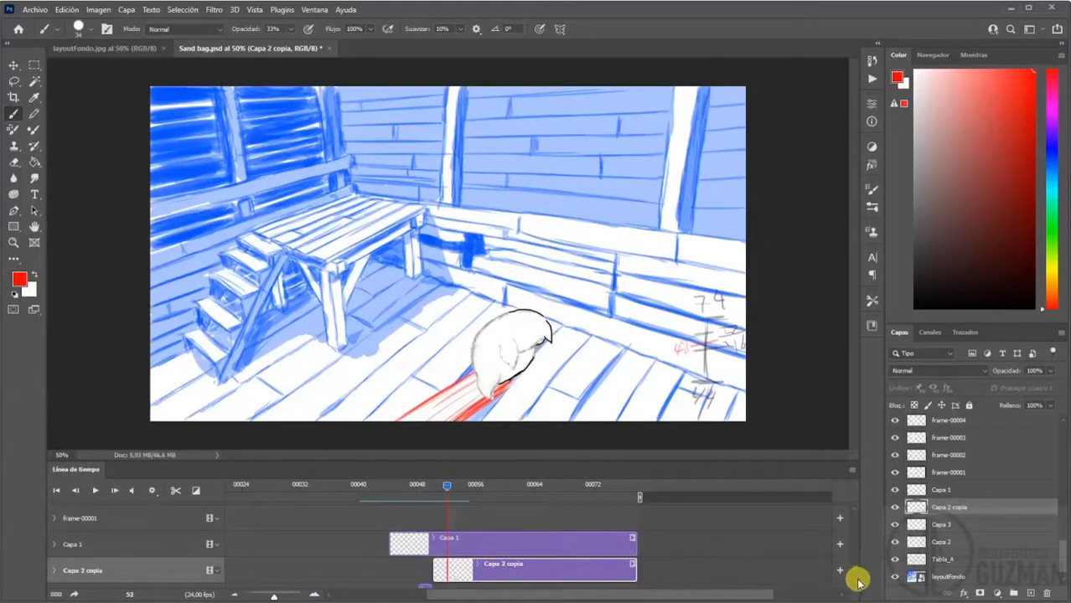
{"action": "scroll", "coordinate": [854, 578], "scroll_direction": "down", "scroll_amount": 1}
{"action": "left_click_drag", "start_coordinate": [449, 490], "coordinate": [445, 490]}
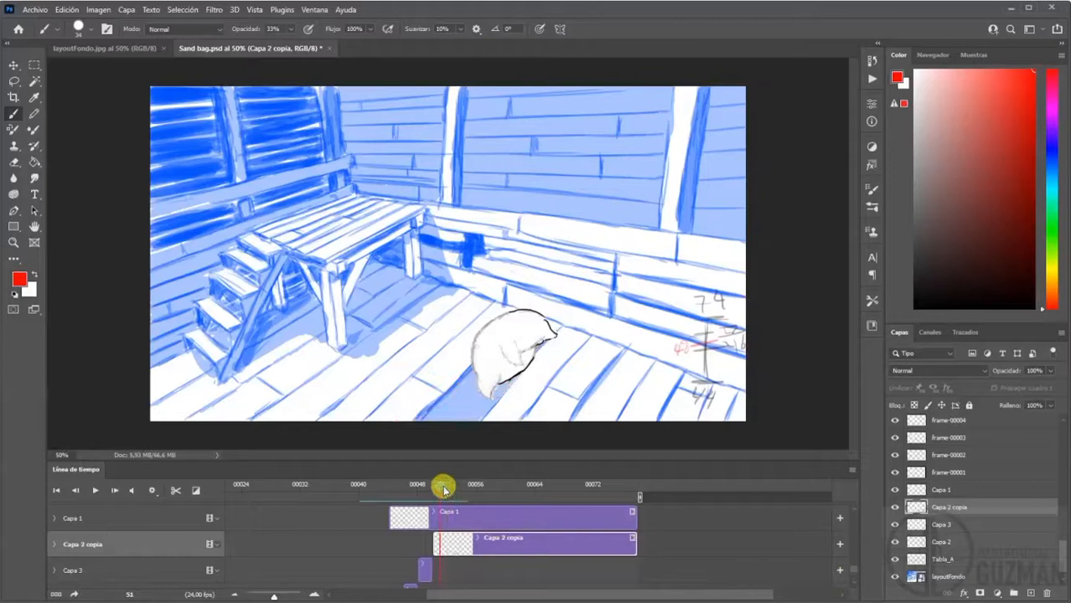
- Save the document and scrub between about frames 48 and 53 to check the plank animation
{"action": "left_click", "coordinate": [455, 545]}
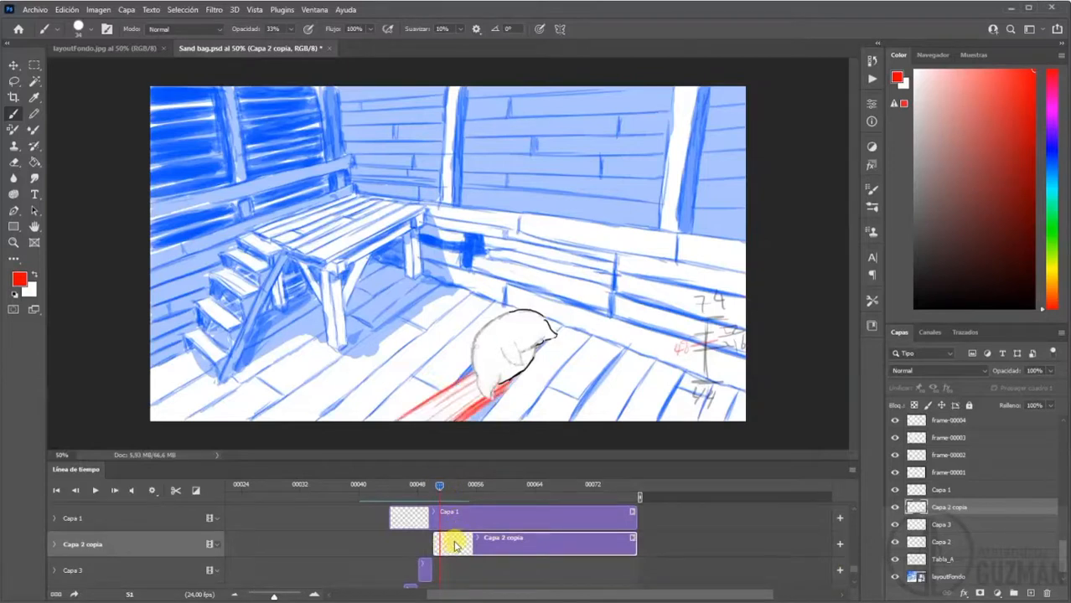
{"action": "left_click", "coordinate": [445, 487]}
{"action": "mouse_move", "coordinate": [439, 489]}
{"action": "left_mouse_down"}
{"action": "mouse_move", "coordinate": [379, 497]}
{"action": "mouse_move", "coordinate": [522, 487]}
{"action": "mouse_move", "coordinate": [363, 487]}
{"action": "mouse_move", "coordinate": [471, 487]}
{"action": "mouse_move", "coordinate": [372, 500]}
{"action": "mouse_move", "coordinate": [617, 474]}
{"action": "mouse_move", "coordinate": [342, 505]}
{"action": "mouse_move", "coordinate": [453, 495]}
{"action": "left_mouse_up"}
{"action": "key", "text": "ctrl+s"}
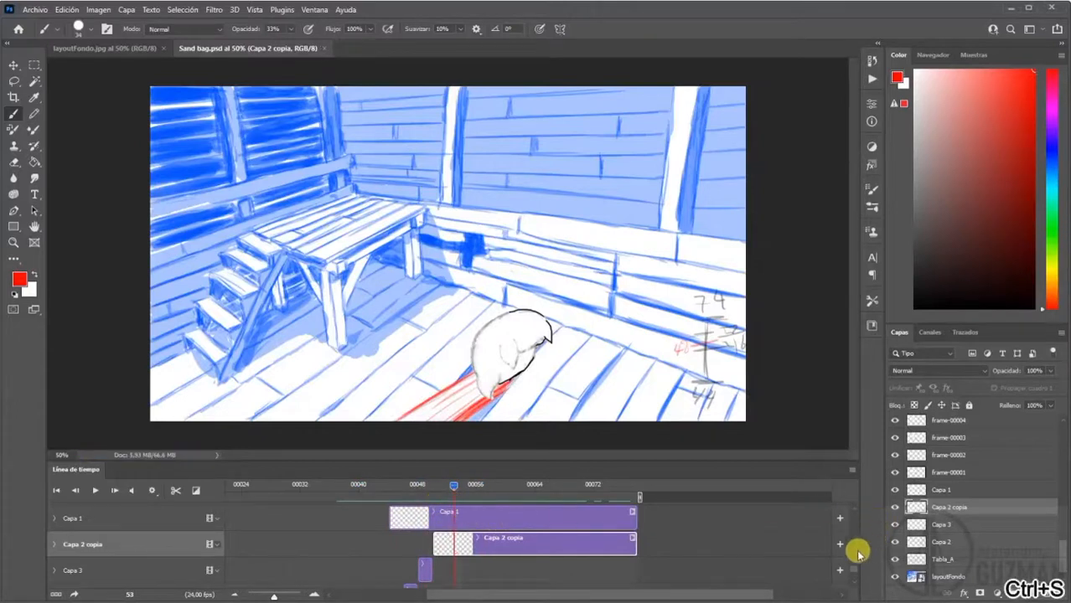
{"action": "scroll", "coordinate": [853, 572], "scroll_direction": "down", "scroll_amount": 3}
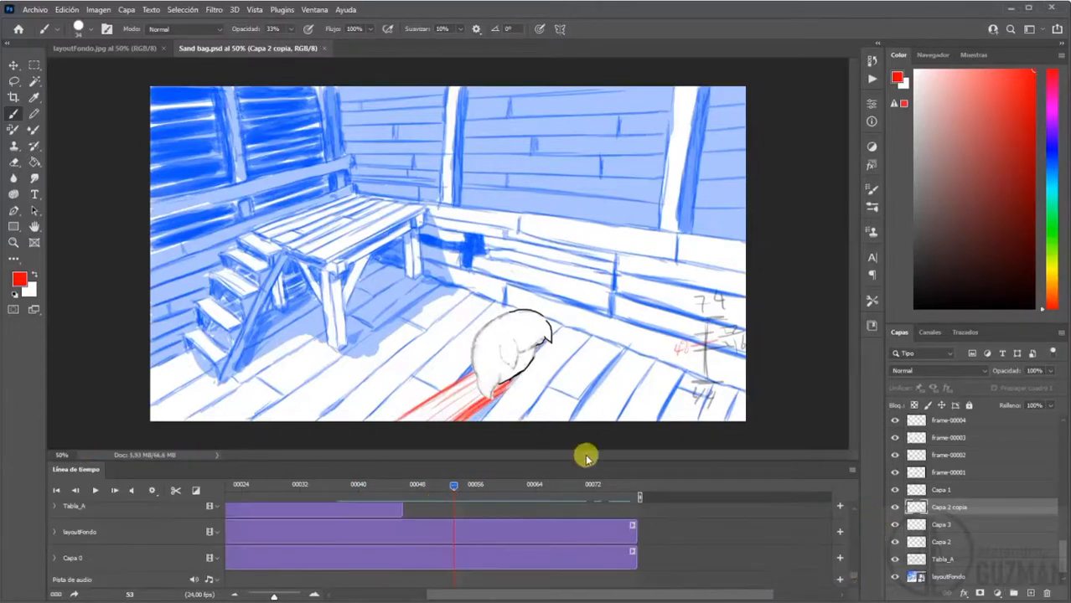
{"action": "left_click_drag", "start_coordinate": [451, 486], "coordinate": [417, 486]}
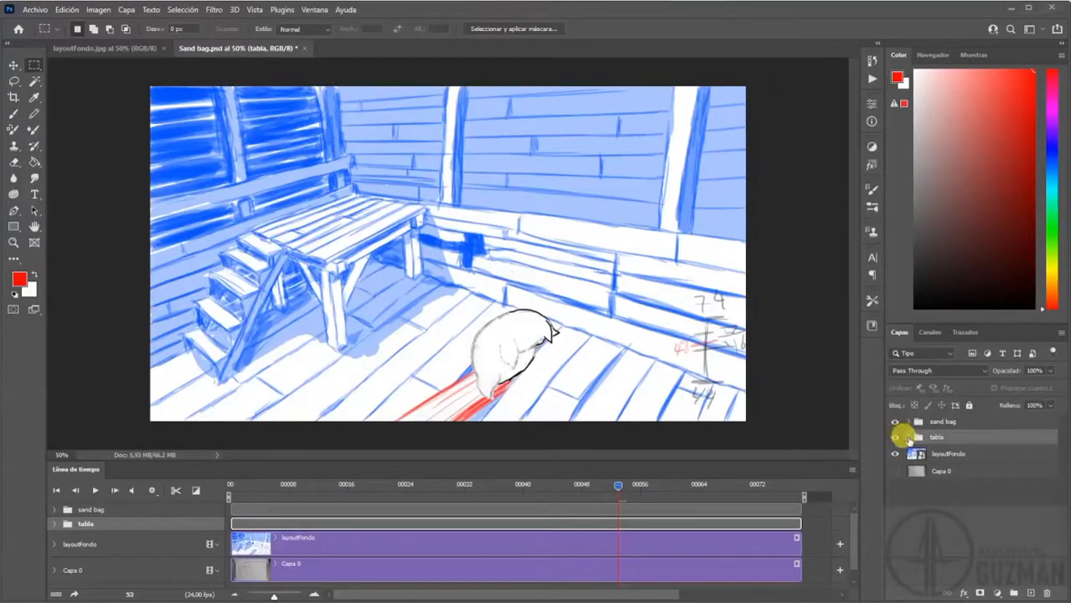
- Examine the layers inside the tabla and sand bag groups and toggle each group's visibility to see what it contains
{"action": "left_click", "coordinate": [909, 439]}
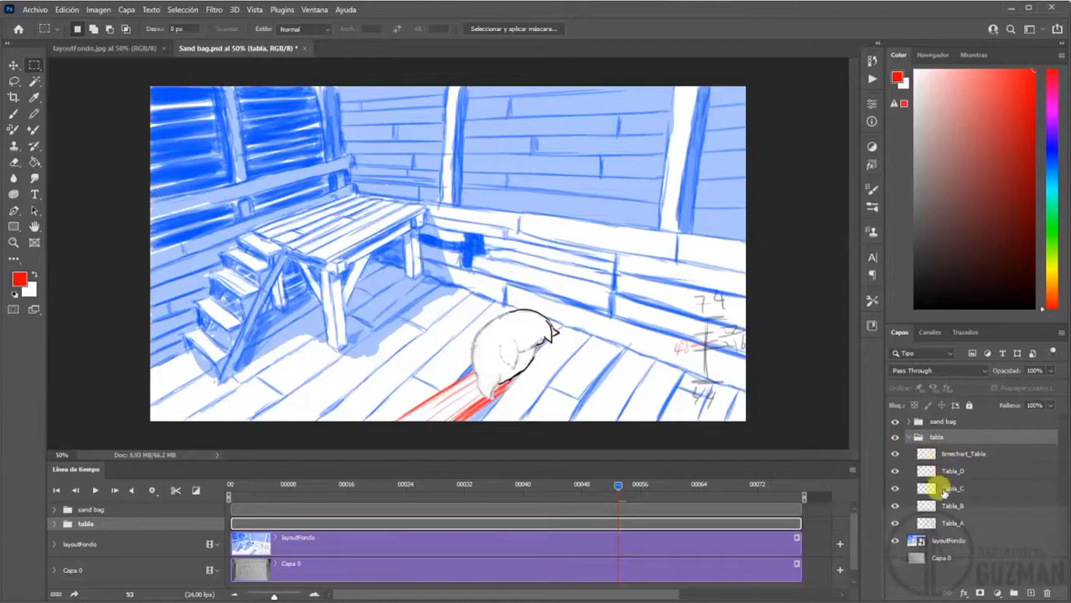
{"action": "left_click", "coordinate": [910, 437]}
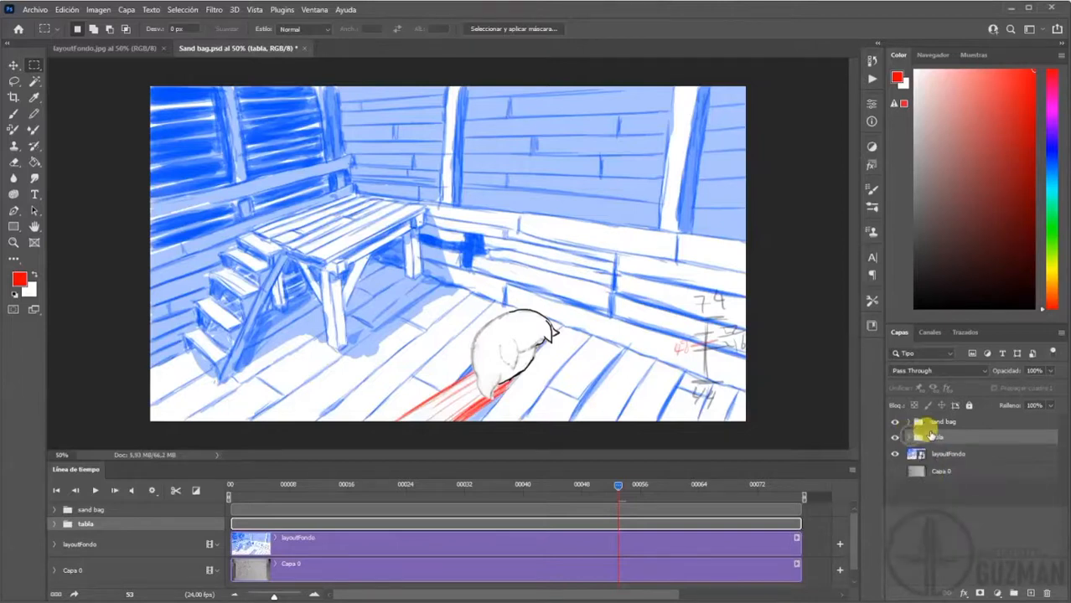
{"action": "left_click", "coordinate": [909, 422]}
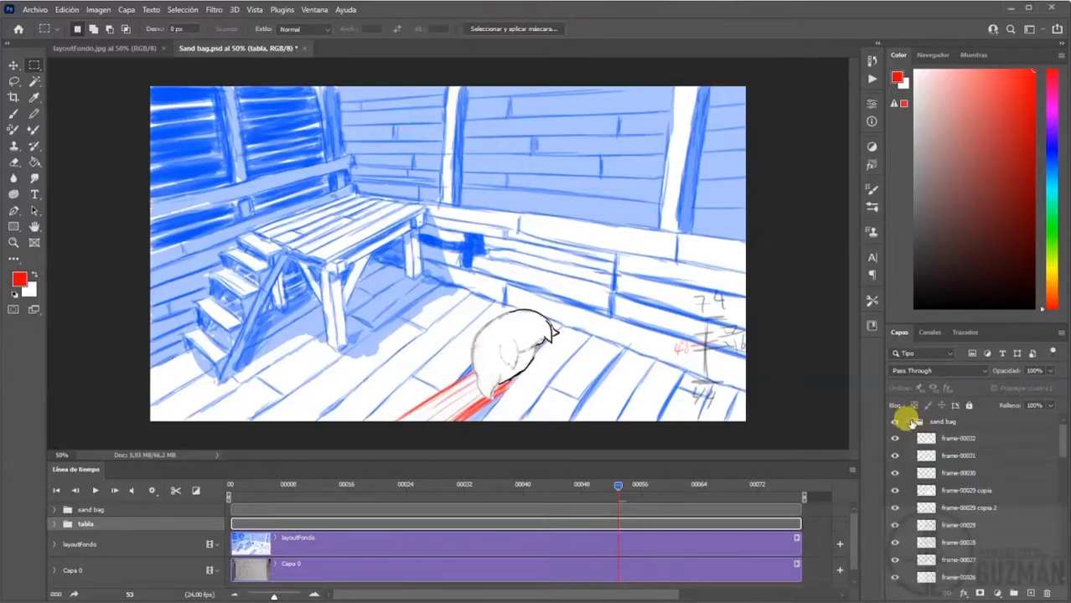
{"action": "left_click", "coordinate": [909, 422]}
{"action": "left_click", "coordinate": [895, 422]}
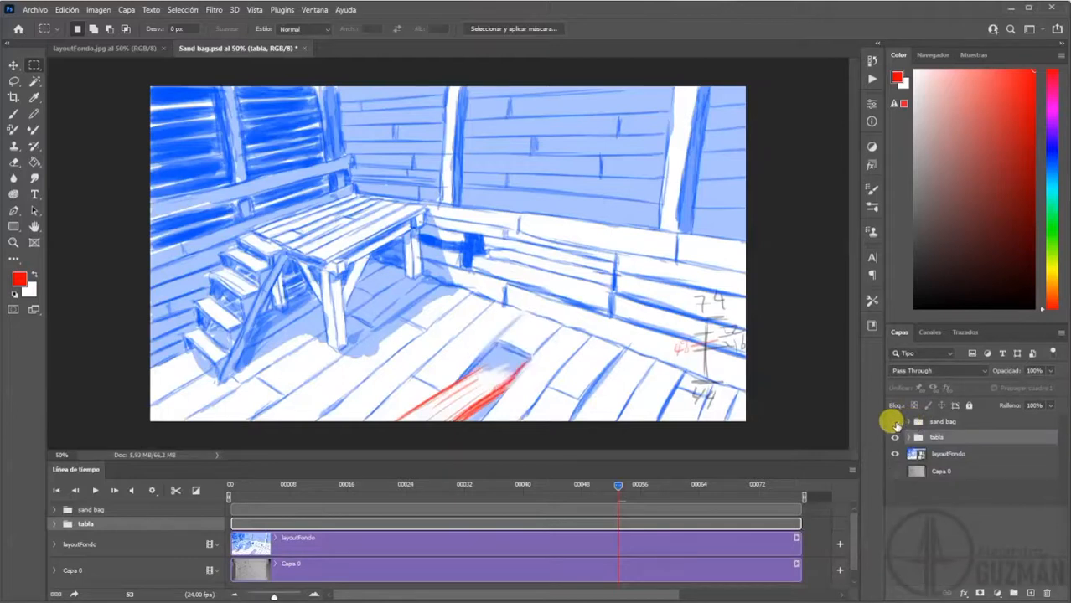
{"action": "left_click", "coordinate": [895, 422]}
{"action": "left_click", "coordinate": [894, 437]}
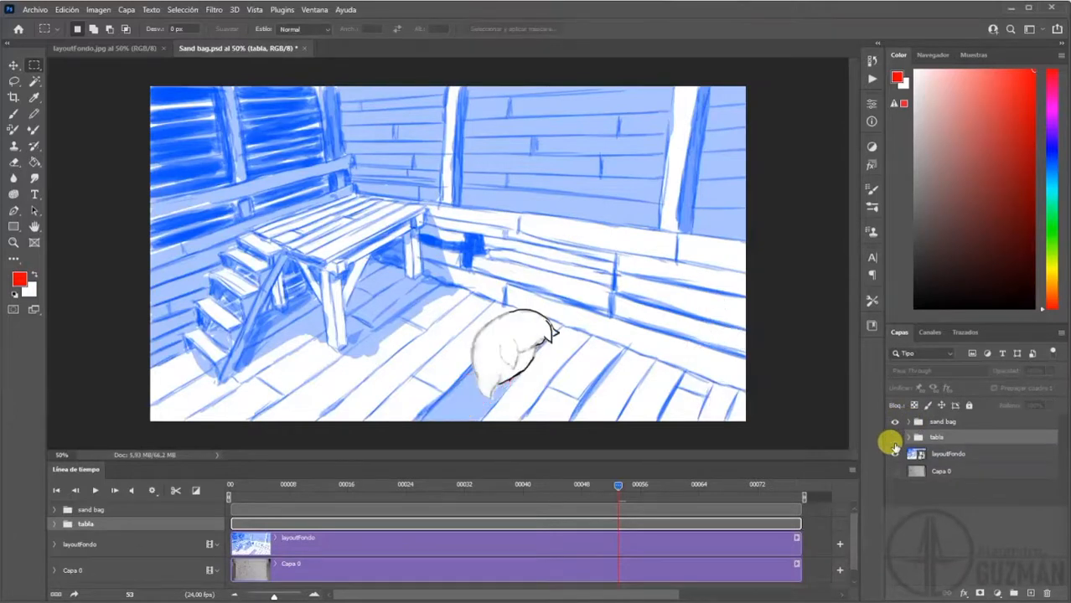
{"action": "left_click", "coordinate": [894, 437]}
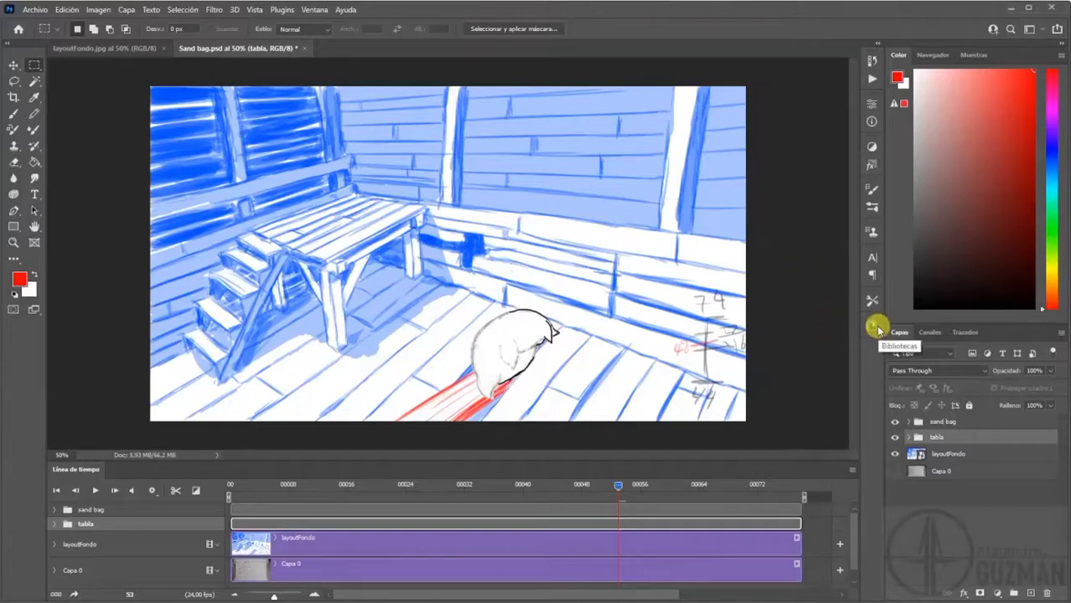
- Add a new layer between the sand bag and tabla groups and make its clip span the same frames as the layoutFondo clip
{"action": "left_click", "coordinate": [1030, 592]}
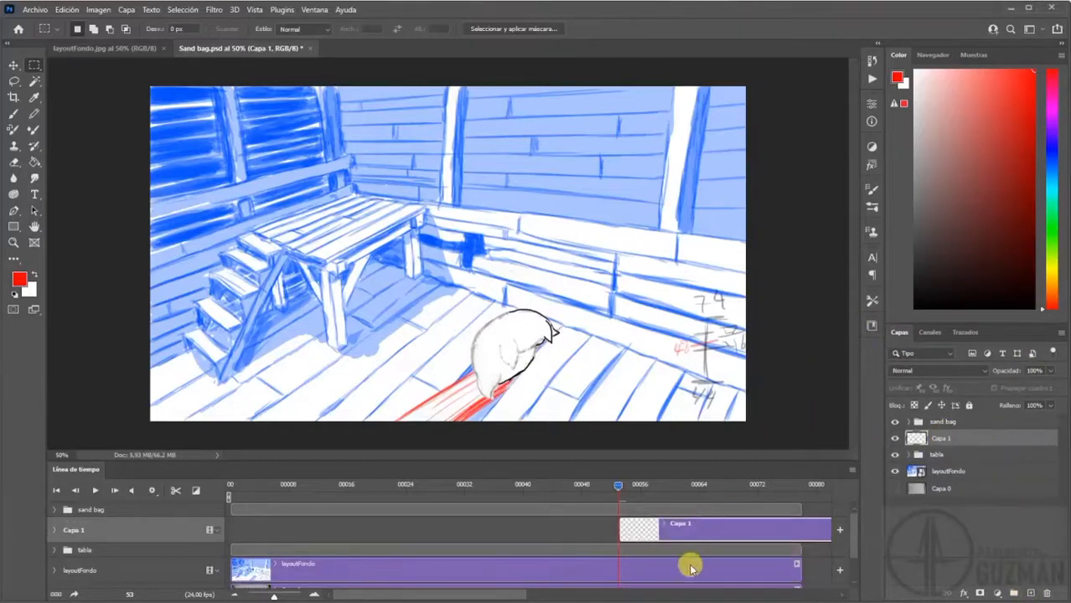
{"action": "left_click_drag", "start_coordinate": [693, 531], "coordinate": [258, 524]}
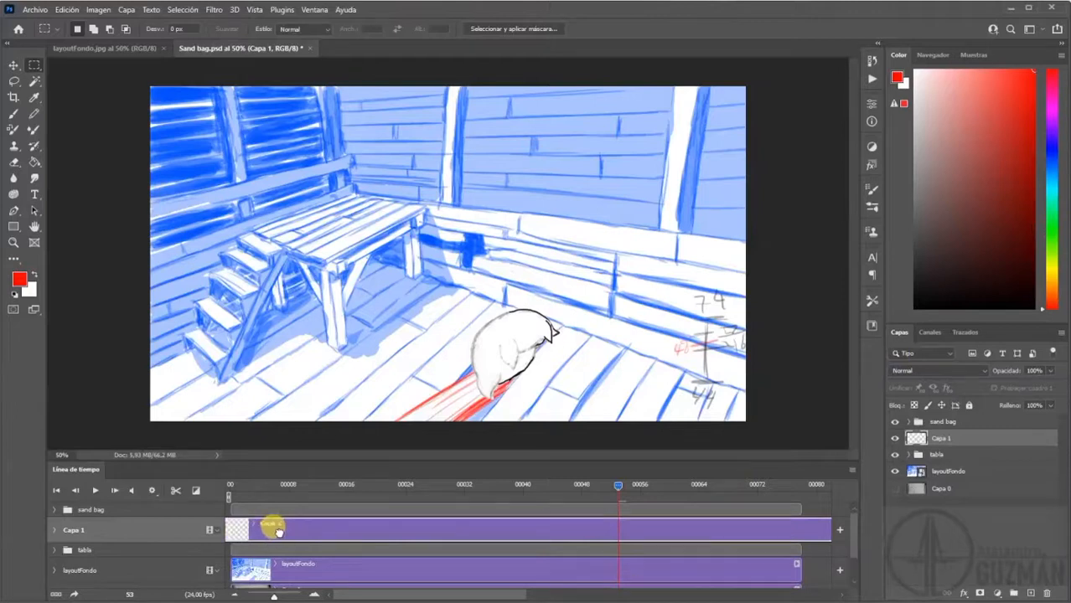
{"action": "left_click_drag", "start_coordinate": [514, 594], "coordinate": [722, 595]}
{"action": "left_click_drag", "start_coordinate": [653, 534], "coordinate": [622, 526]}
{"action": "key", "text": "ctrl+z"}
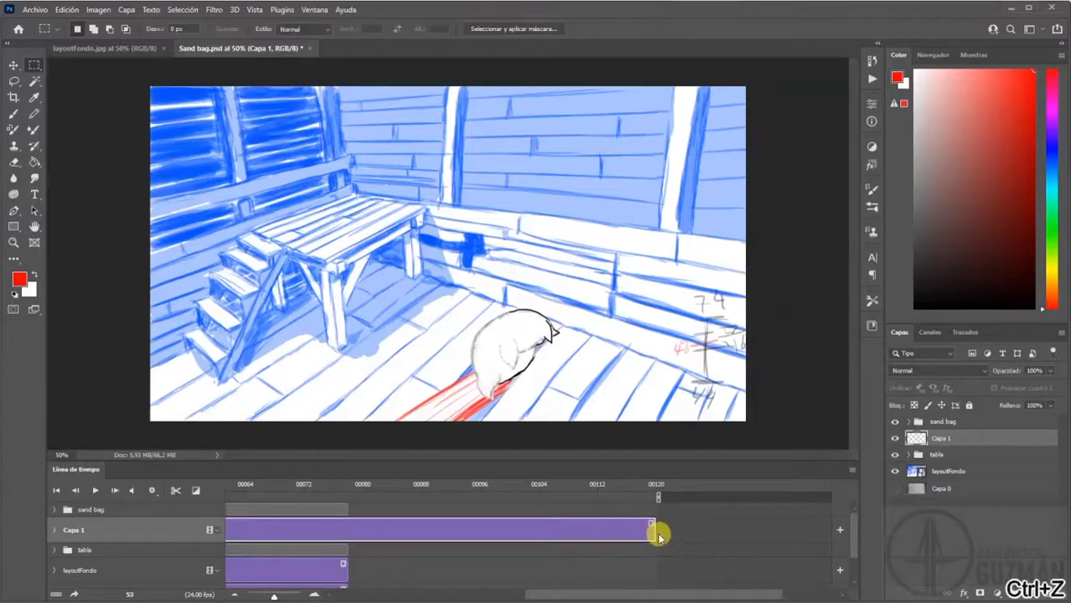
{"action": "left_click_drag", "start_coordinate": [650, 528], "coordinate": [343, 524]}
{"action": "left_click_drag", "start_coordinate": [574, 591], "coordinate": [372, 588]}
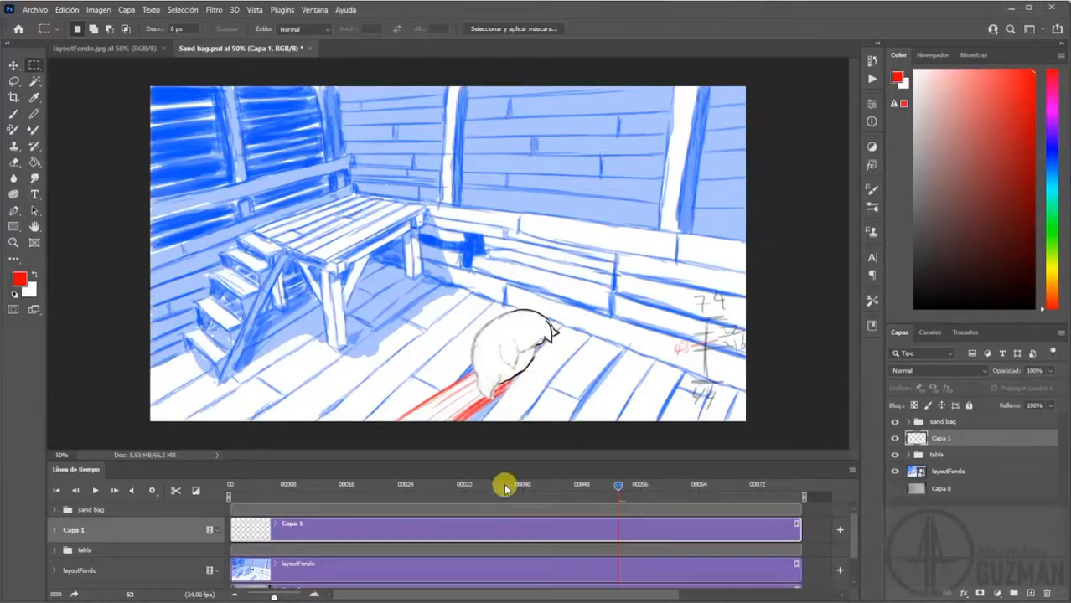
- Trim the end of the new Capa 1 clip back to frame 45, where the bag hits the plank
{"action": "left_click_drag", "start_coordinate": [585, 489], "coordinate": [552, 487]}
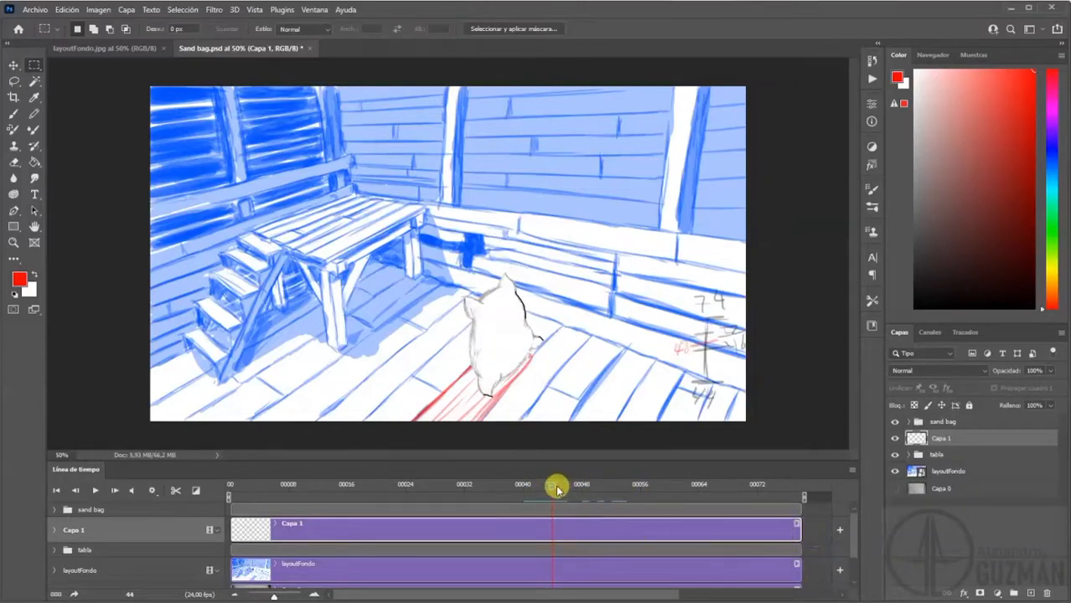
{"action": "mouse_move", "coordinate": [561, 487]}
{"action": "left_mouse_down"}
{"action": "mouse_move", "coordinate": [545, 487]}
{"action": "mouse_move", "coordinate": [562, 487]}
{"action": "left_mouse_up"}
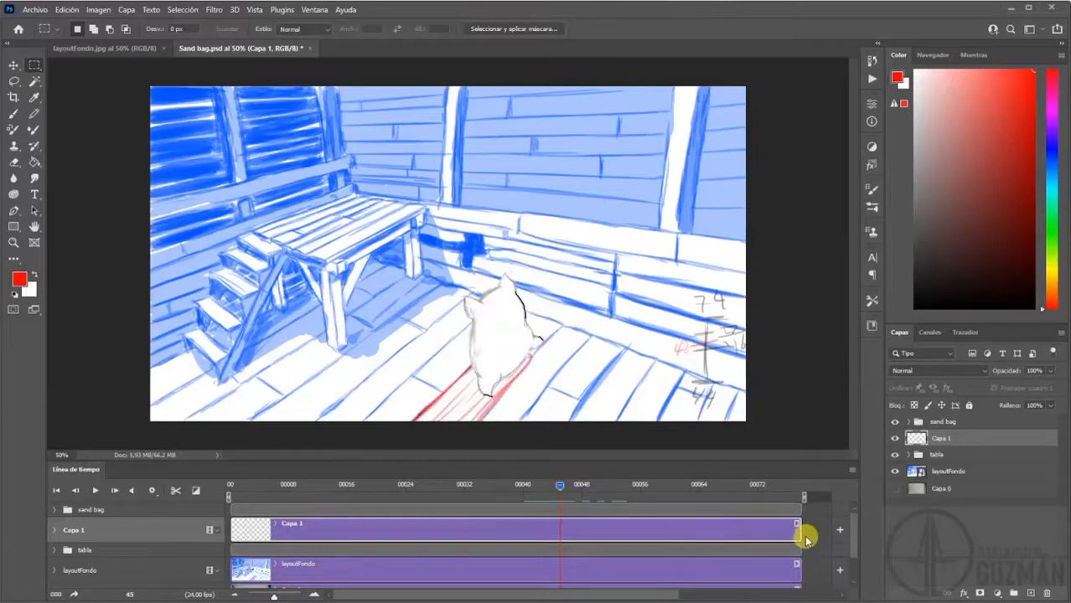
{"action": "left_click_drag", "start_coordinate": [798, 530], "coordinate": [567, 529]}
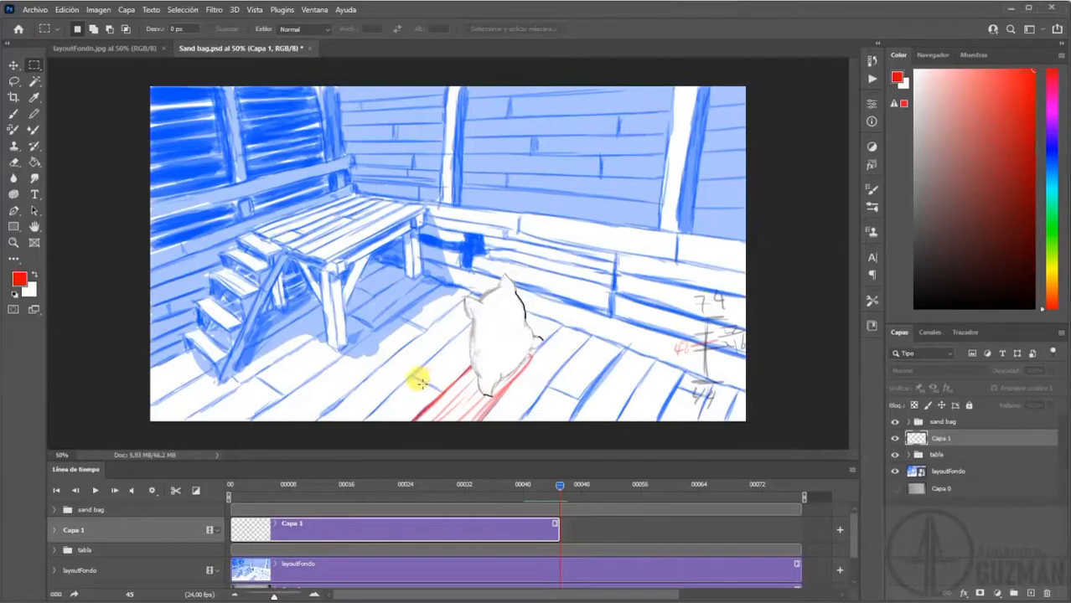
- Clear the stray selection and, at frame 43, sketch a red bucket with the Brush on Capa 1 beside the plank
{"action": "left_click_drag", "start_coordinate": [418, 375], "coordinate": [429, 385]}
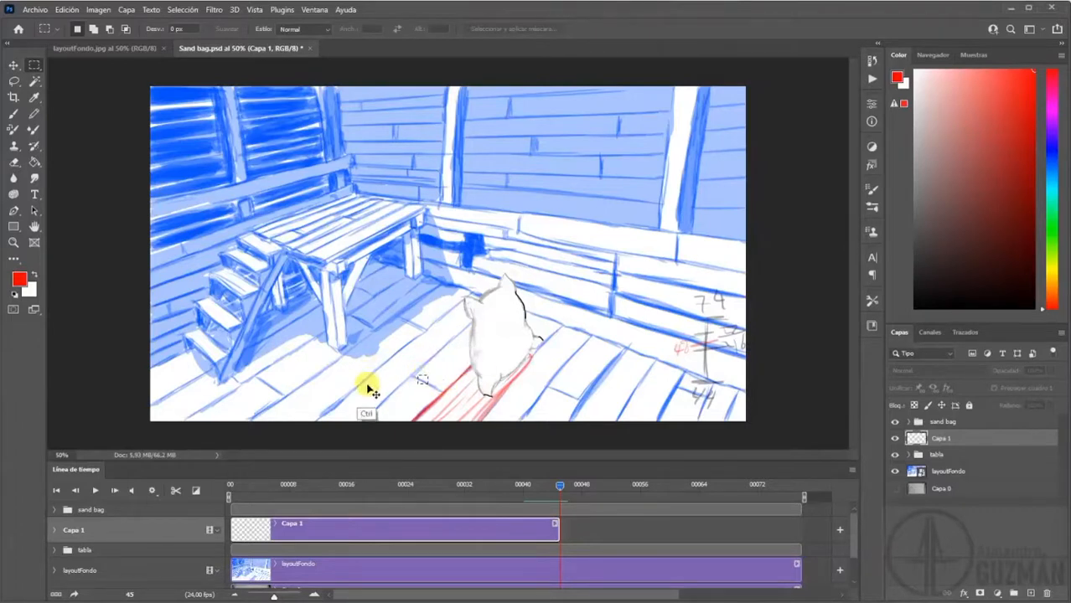
{"action": "key", "text": "ctrl+d"}
{"action": "key", "text": "b"}
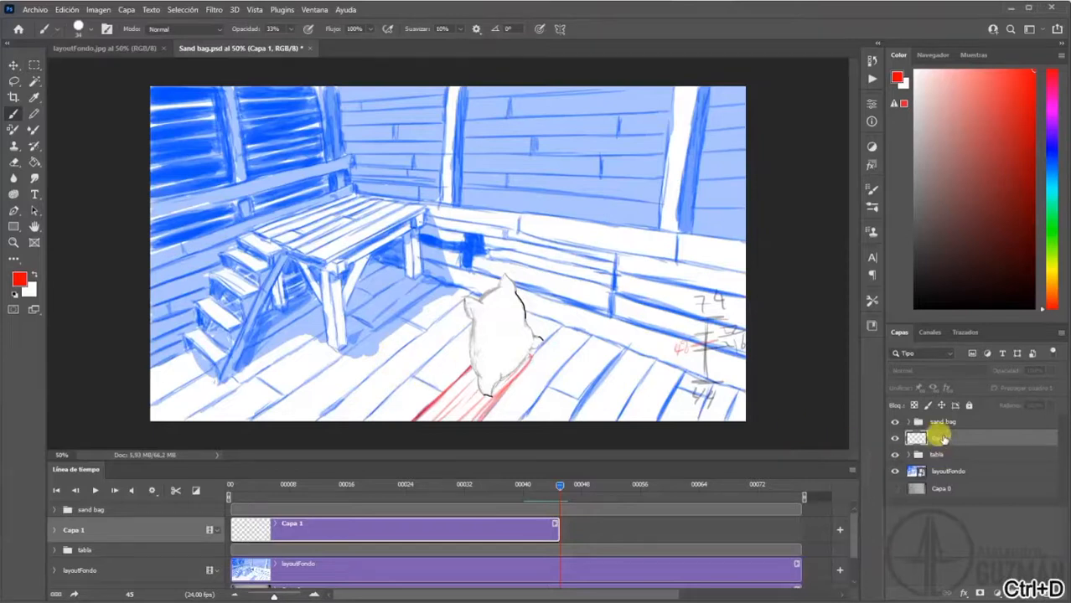
{"action": "mouse_move", "coordinate": [554, 501]}
{"action": "left_mouse_down"}
{"action": "mouse_move", "coordinate": [545, 490]}
{"action": "mouse_move", "coordinate": [457, 490]}
{"action": "mouse_move", "coordinate": [545, 490]}
{"action": "left_mouse_up"}
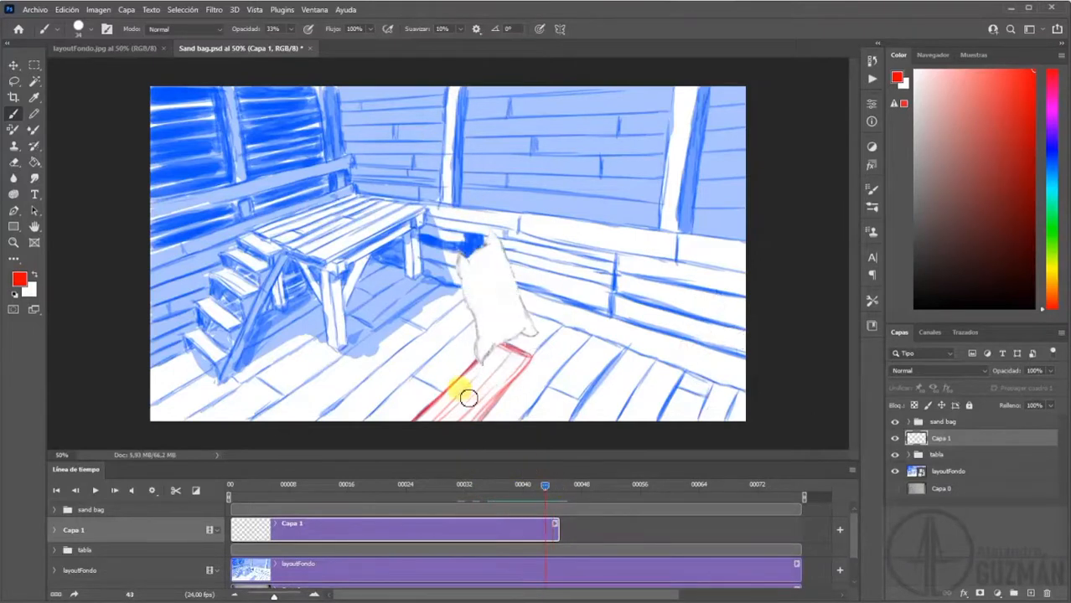
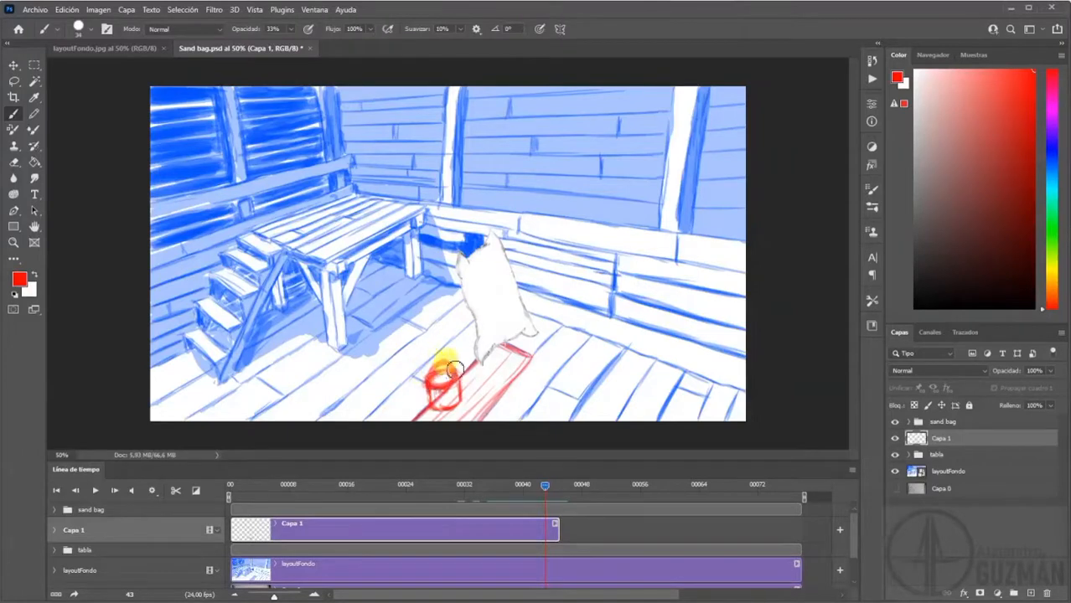
- Add a layer between Capa 1 and the tabla group and paint the bucket's body white on it
{"action": "left_click", "coordinate": [936, 454]}
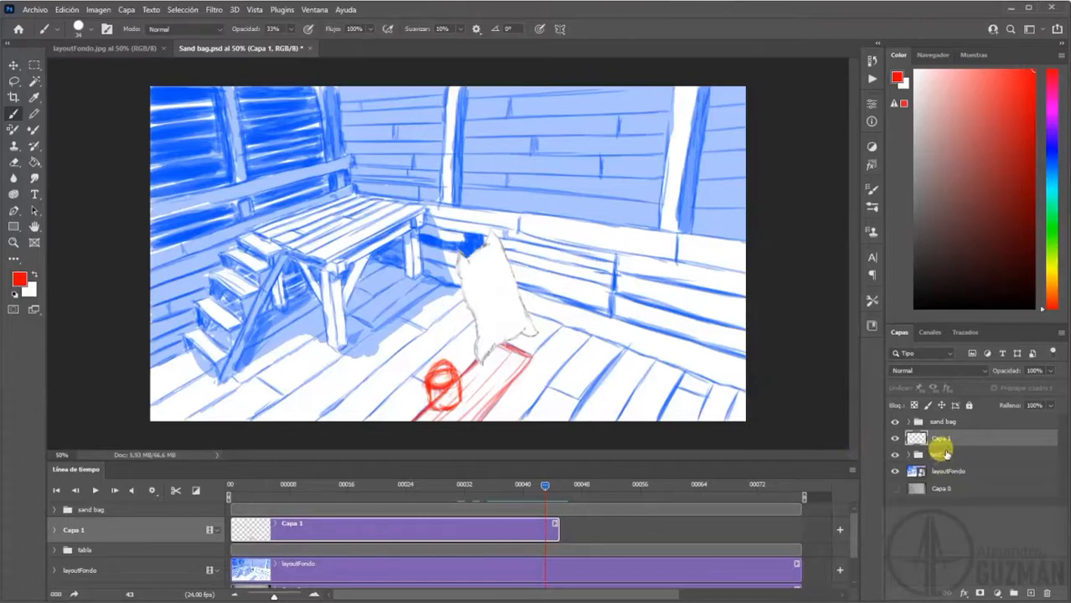
{"action": "left_click", "coordinate": [1029, 592]}
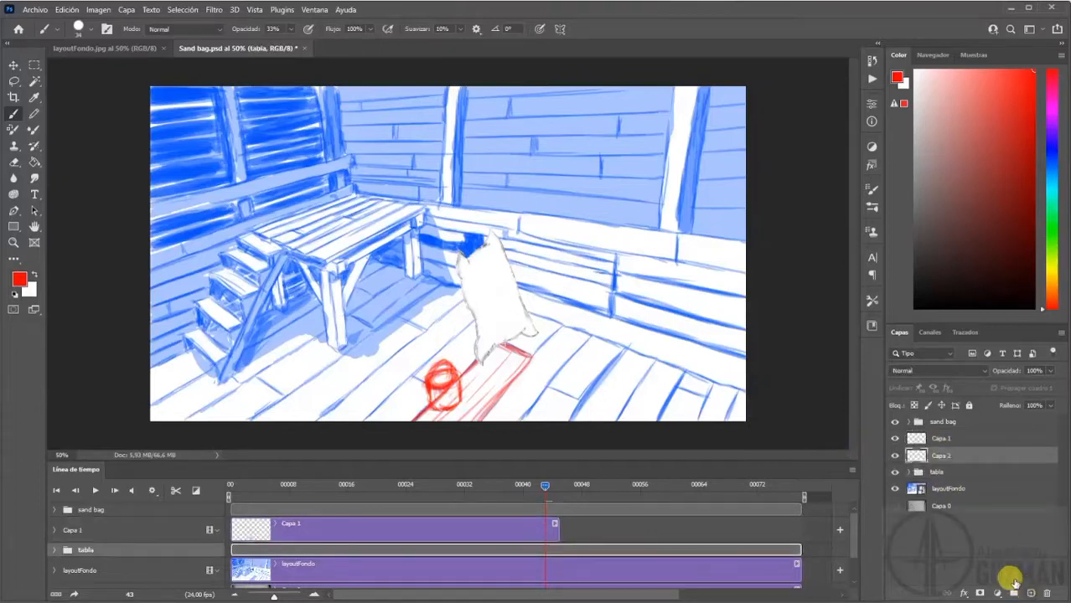
{"action": "left_click", "coordinate": [34, 275]}
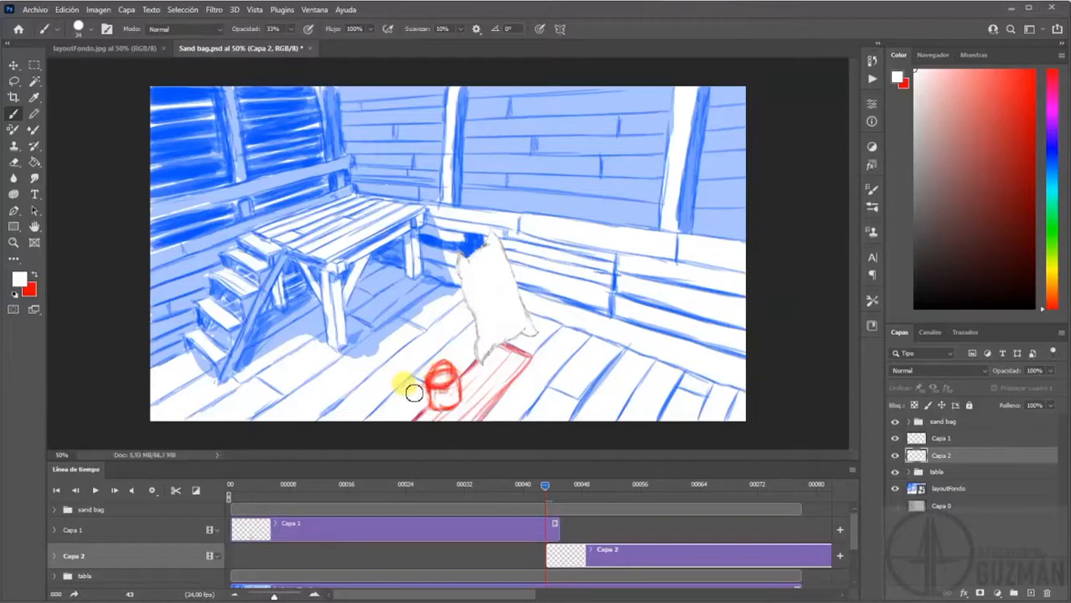
{"action": "key", "text": "e"}
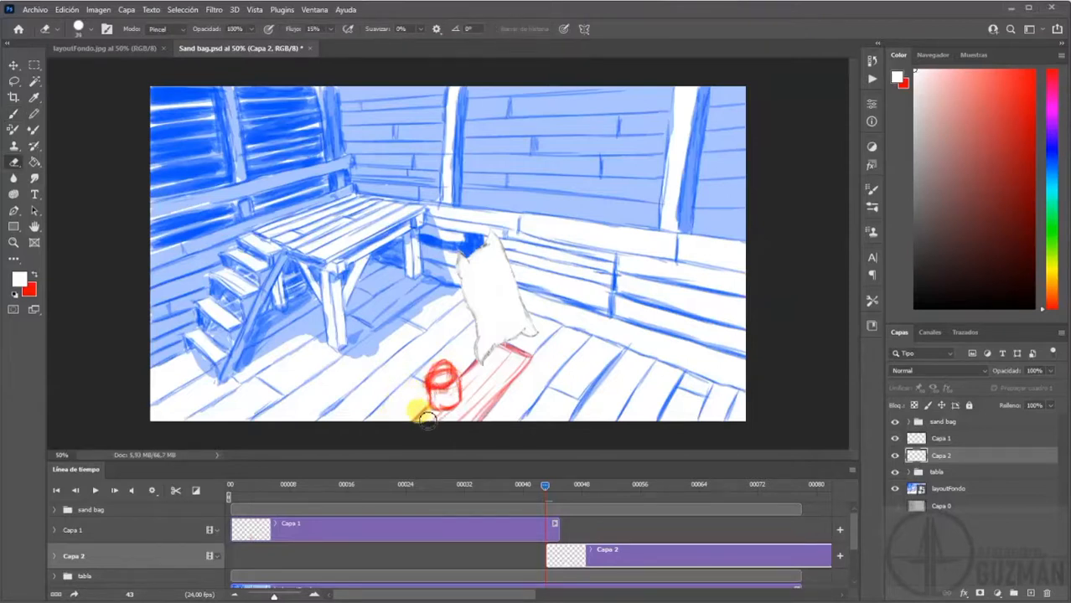
{"action": "key", "text": "b"}
- Fill the bucket's opening with red on Capa 2 and touch up around it in white
{"action": "left_click", "coordinate": [34, 274]}
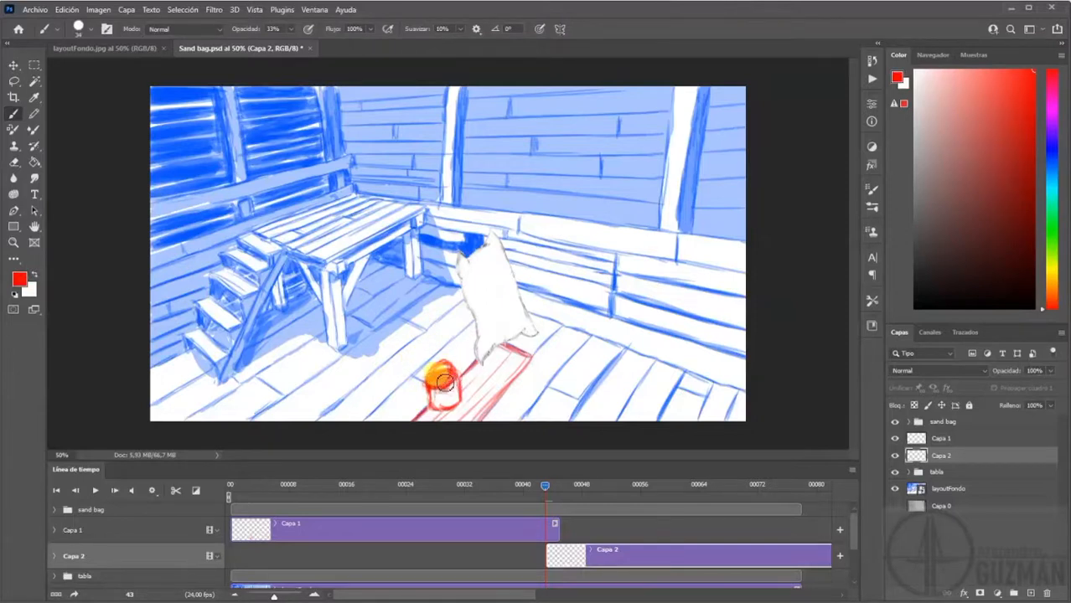
{"action": "left_click", "coordinate": [34, 274]}
{"action": "left_click_drag", "start_coordinate": [443, 371], "coordinate": [451, 379]}
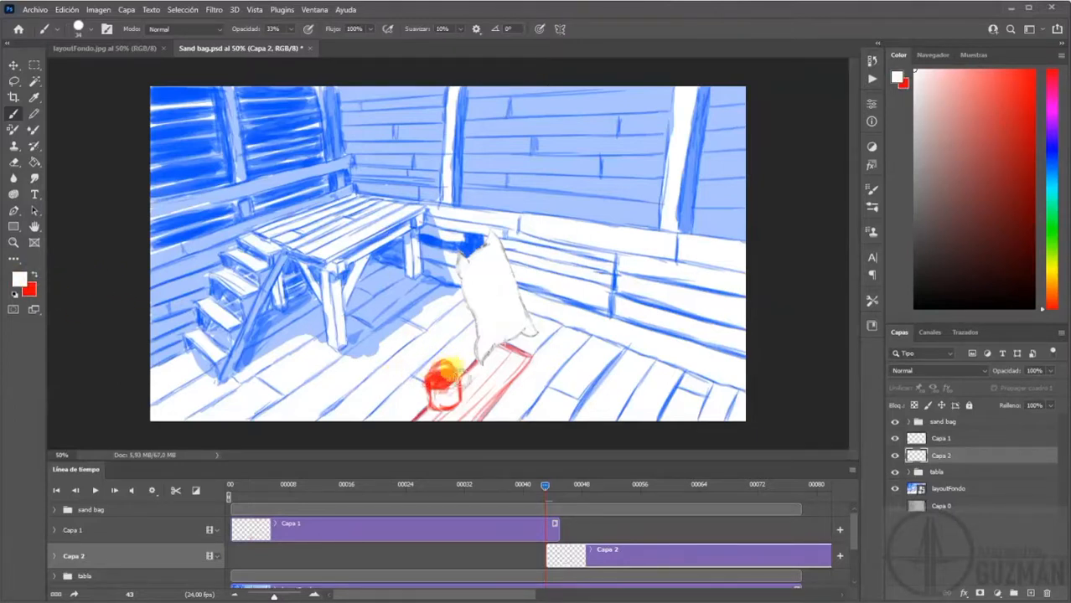
- Reinforce the bucket's handle and rim with red strokes on Capa 1
{"action": "left_click", "coordinate": [953, 438]}
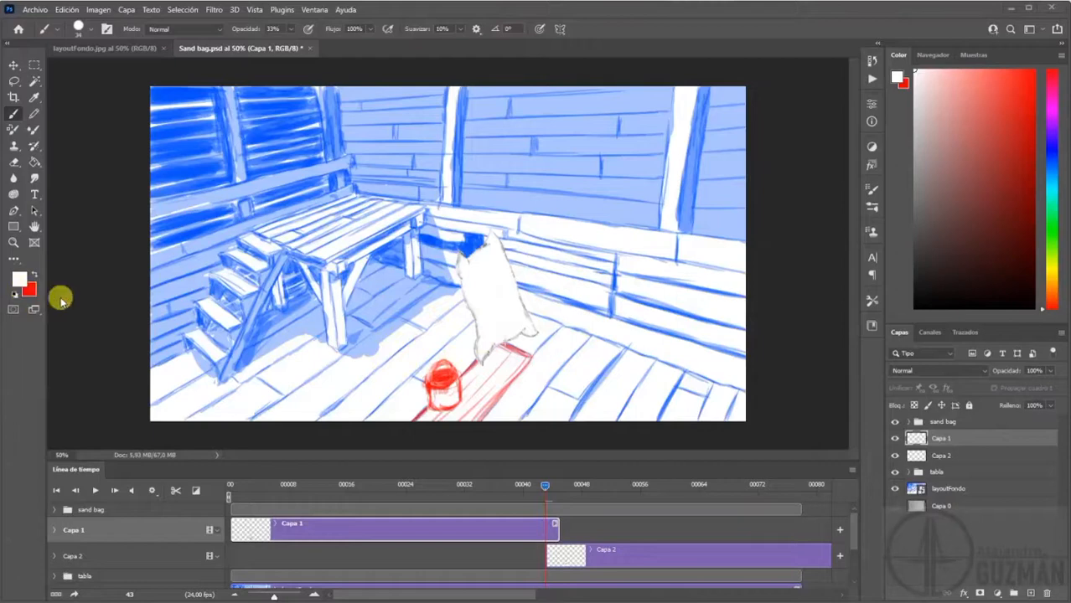
{"action": "key", "text": "ctrl+plus"}
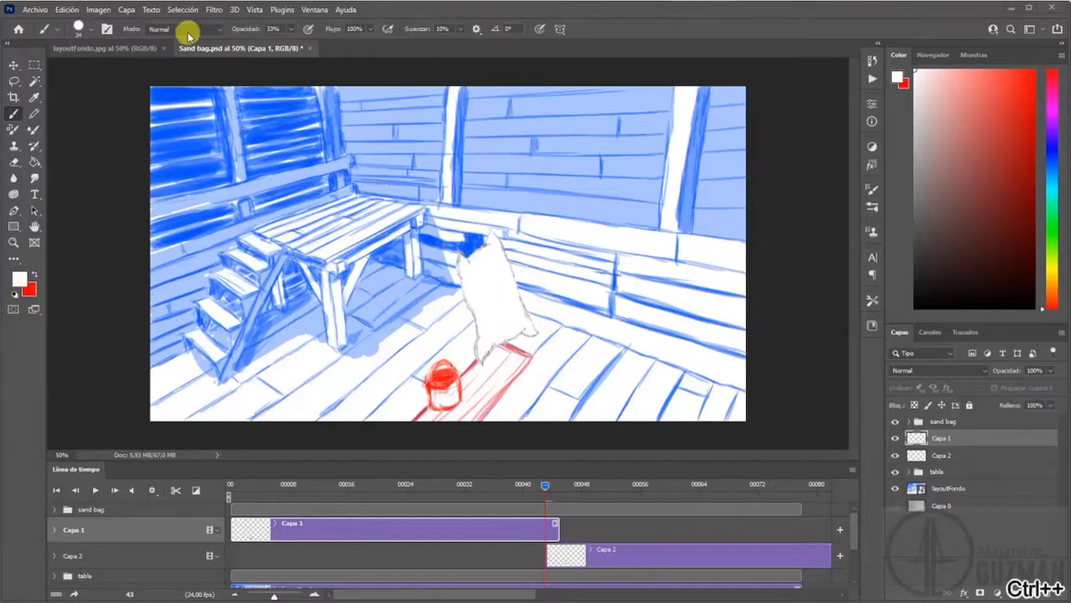
{"action": "key", "text": "ctrl+plus"}
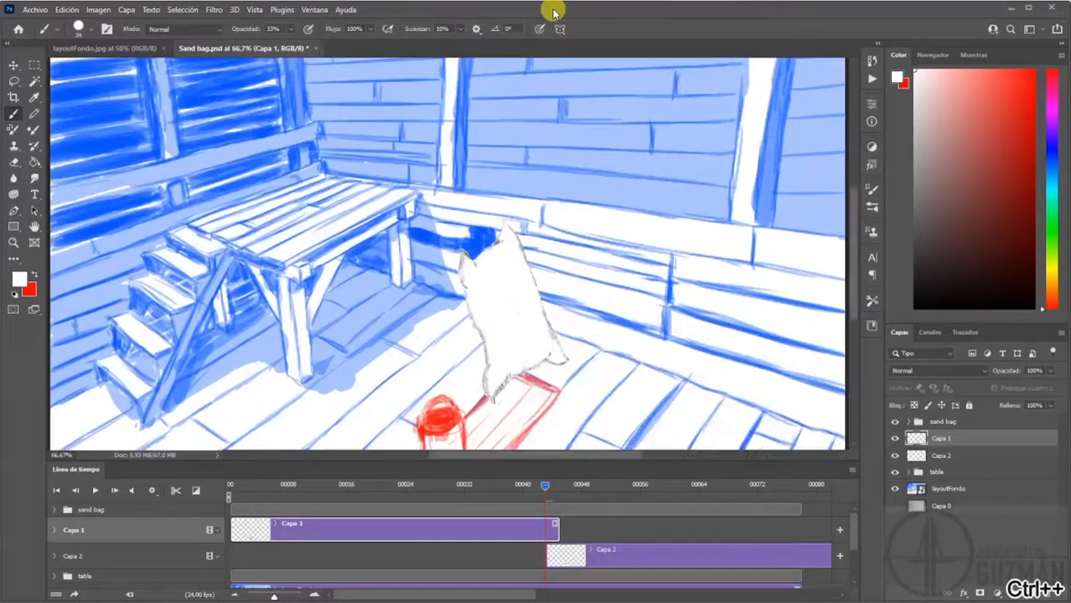
{"action": "left_click_drag", "start_coordinate": [510, 340], "coordinate": [514, 180]}
{"action": "left_click_drag", "start_coordinate": [505, 251], "coordinate": [544, 172]}
{"action": "key", "text": "ctrl+plus"}
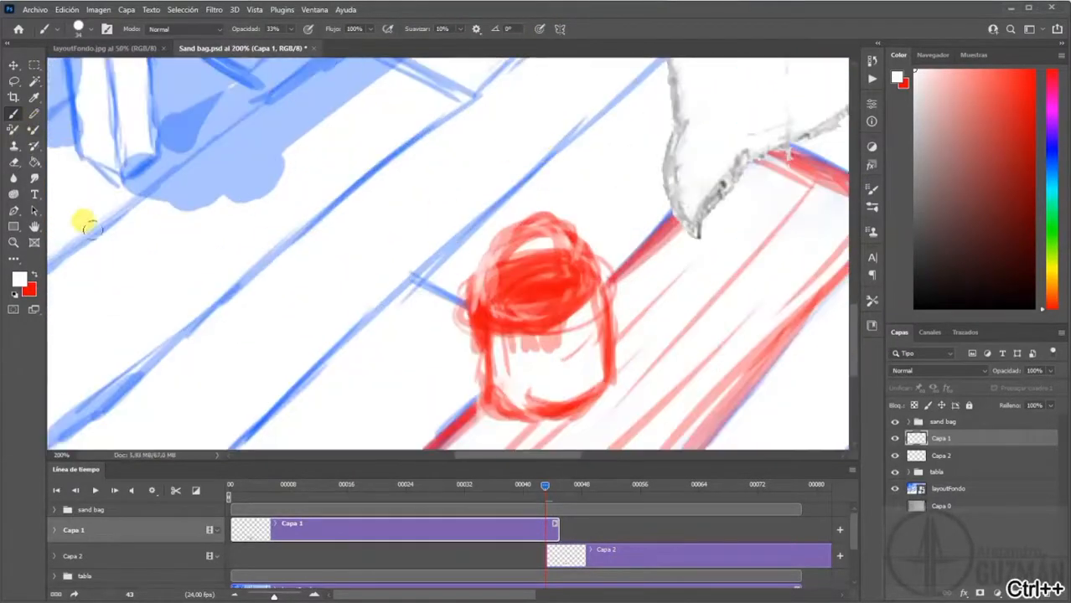
{"action": "left_click", "coordinate": [36, 274]}
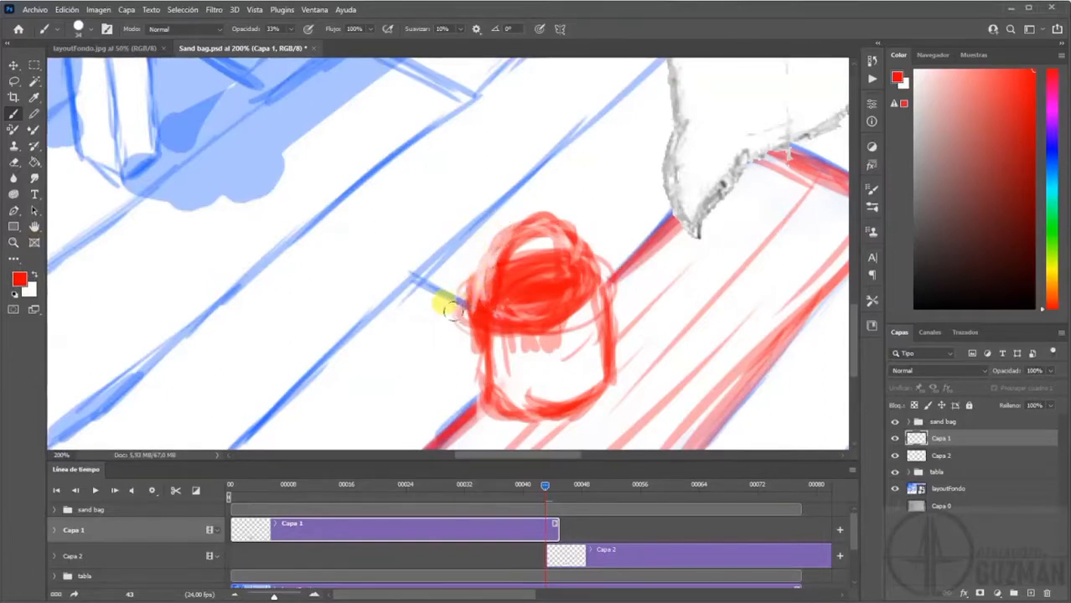
- Paint white over the bucket's handle and upper front on Capa 1, then reinforce the handle's side in red
{"action": "left_click", "coordinate": [36, 274]}
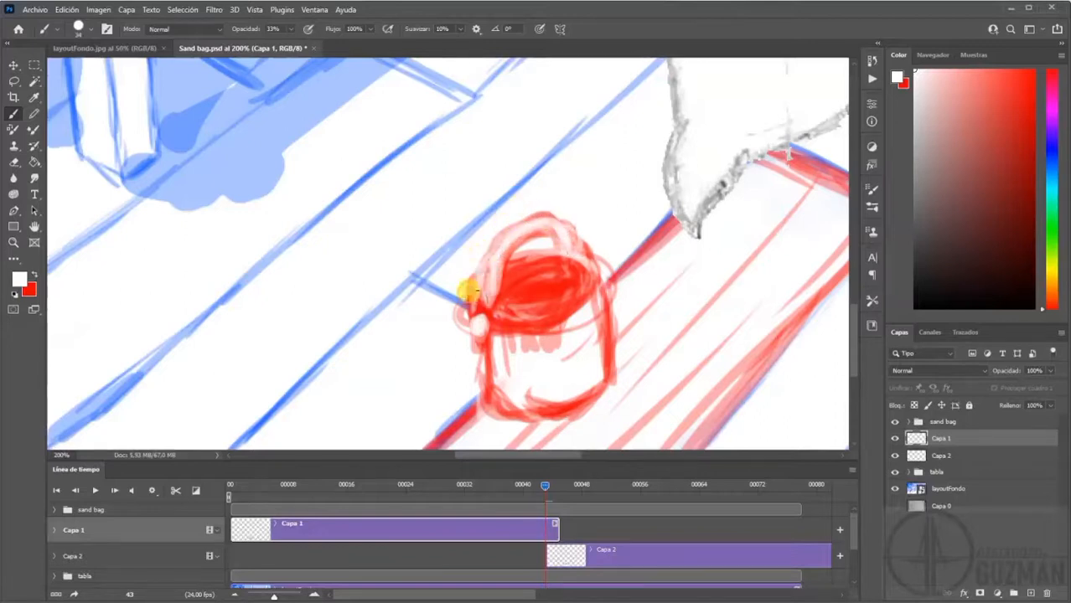
{"action": "mouse_move", "coordinate": [487, 289]}
{"action": "left_mouse_down"}
{"action": "mouse_move", "coordinate": [515, 327]}
{"action": "mouse_move", "coordinate": [523, 307]}
{"action": "mouse_move", "coordinate": [535, 332]}
{"action": "mouse_move", "coordinate": [541, 285]}
{"action": "mouse_move", "coordinate": [554, 316]}
{"action": "mouse_move", "coordinate": [569, 295]}
{"action": "left_mouse_up"}
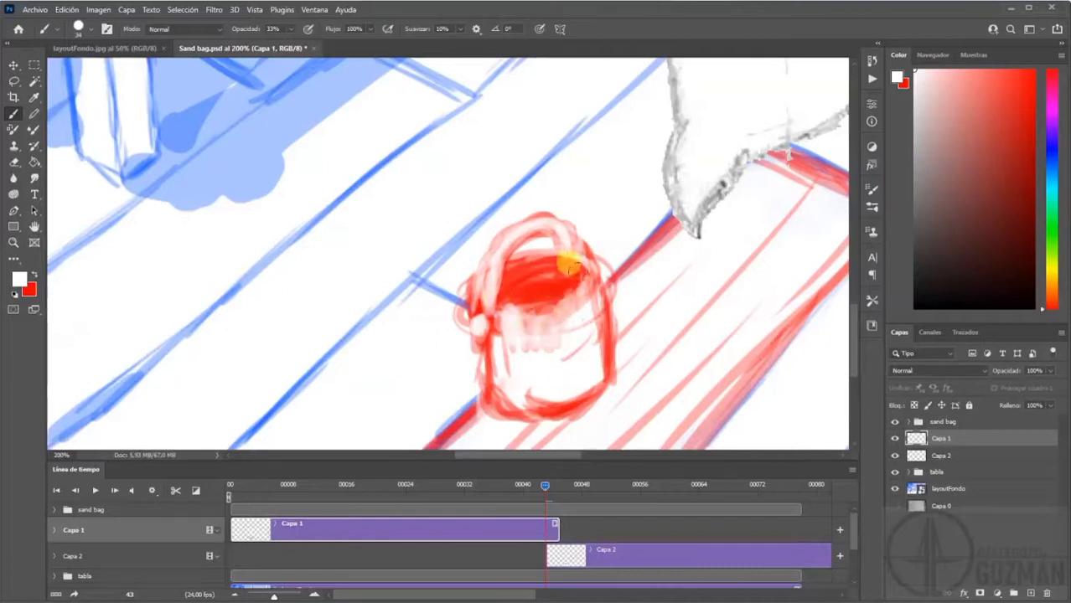
{"action": "left_click", "coordinate": [37, 275]}
{"action": "mouse_move", "coordinate": [503, 228]}
{"action": "left_mouse_down"}
{"action": "mouse_move", "coordinate": [488, 232]}
{"action": "mouse_move", "coordinate": [499, 222]}
{"action": "mouse_move", "coordinate": [474, 285]}
{"action": "left_mouse_up"}
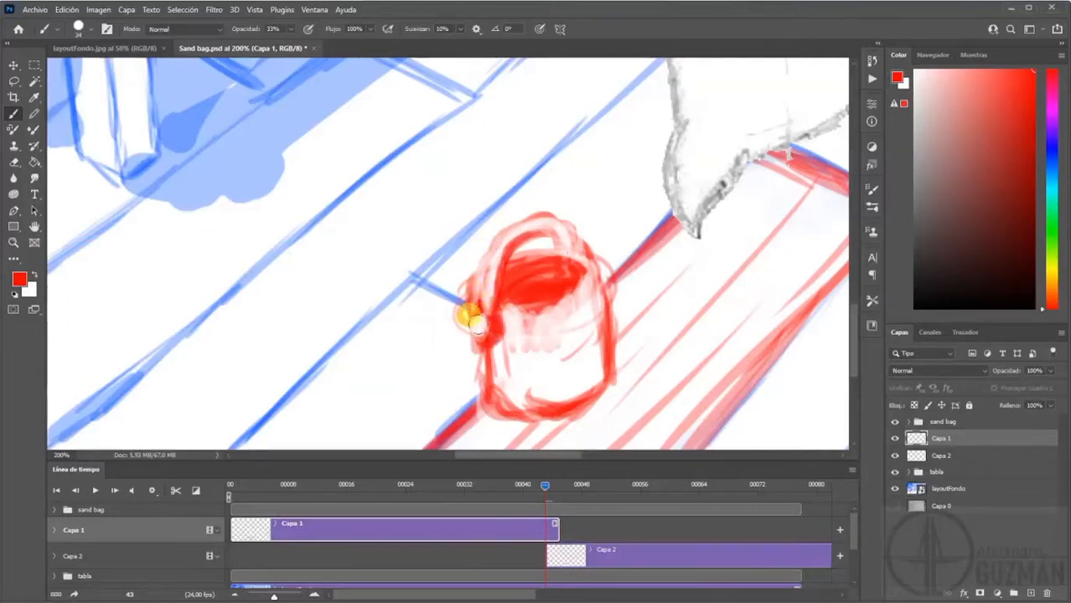
- Outline the bucket's handle and opening in red and draw a dripping paint edge across its front
{"action": "key", "text": "alt+e"}
{"action": "left_click_drag", "start_coordinate": [460, 222], "coordinate": [460, 228]}
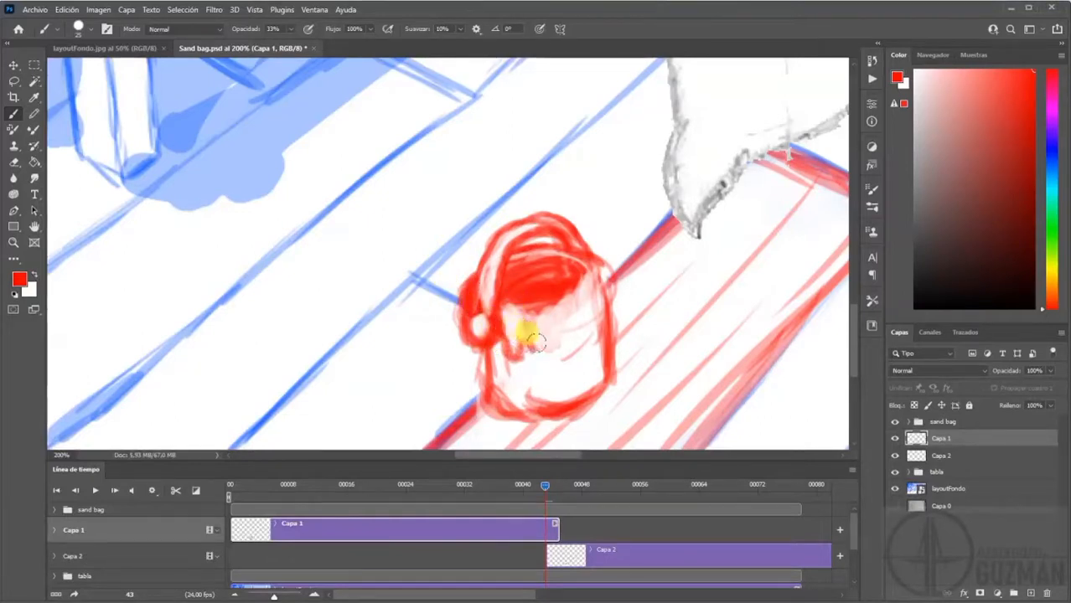
{"action": "mouse_move", "coordinate": [507, 286]}
{"action": "left_mouse_down"}
{"action": "mouse_move", "coordinate": [573, 256]}
{"action": "mouse_move", "coordinate": [535, 280]}
{"action": "mouse_move", "coordinate": [584, 321]}
{"action": "mouse_move", "coordinate": [566, 327]}
{"action": "mouse_move", "coordinate": [590, 309]}
{"action": "mouse_move", "coordinate": [592, 254]}
{"action": "mouse_move", "coordinate": [591, 289]}
{"action": "left_mouse_up"}
{"action": "mouse_move", "coordinate": [490, 347]}
{"action": "left_mouse_down"}
{"action": "mouse_move", "coordinate": [468, 364]}
{"action": "mouse_move", "coordinate": [522, 402]}
{"action": "mouse_move", "coordinate": [510, 397]}
{"action": "mouse_move", "coordinate": [577, 370]}
{"action": "mouse_move", "coordinate": [593, 327]}
{"action": "mouse_move", "coordinate": [585, 311]}
{"action": "mouse_move", "coordinate": [592, 330]}
{"action": "left_mouse_up"}
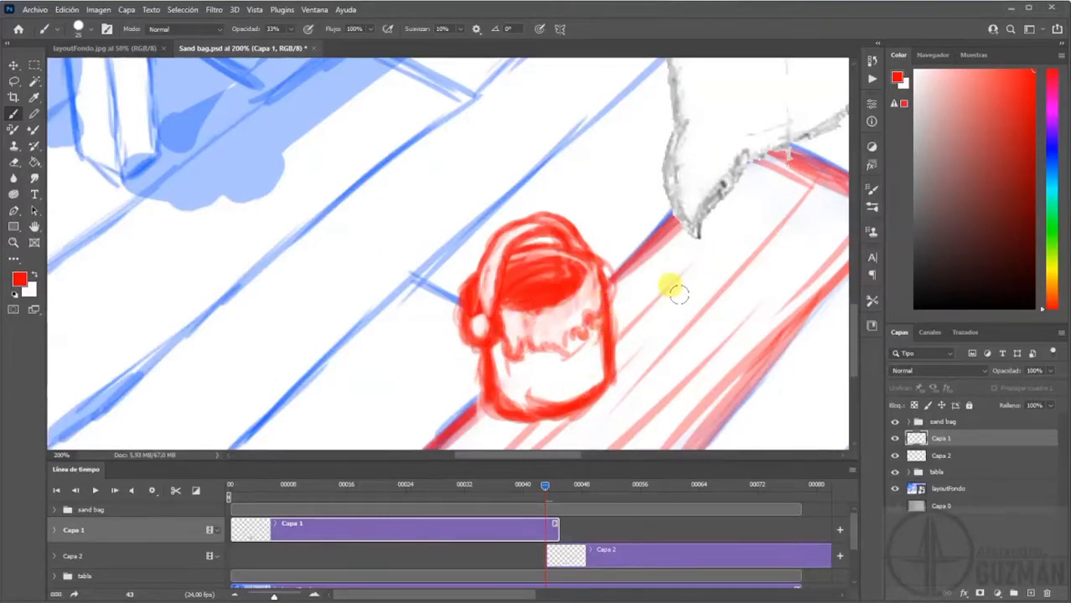
- Save the Sand bag.psd document with the finished bucket drawing
{"action": "key", "text": "ctrl+minus"}
{"action": "key", "text": "ctrl+minus"}
{"action": "key", "text": "ctrl+minus"}
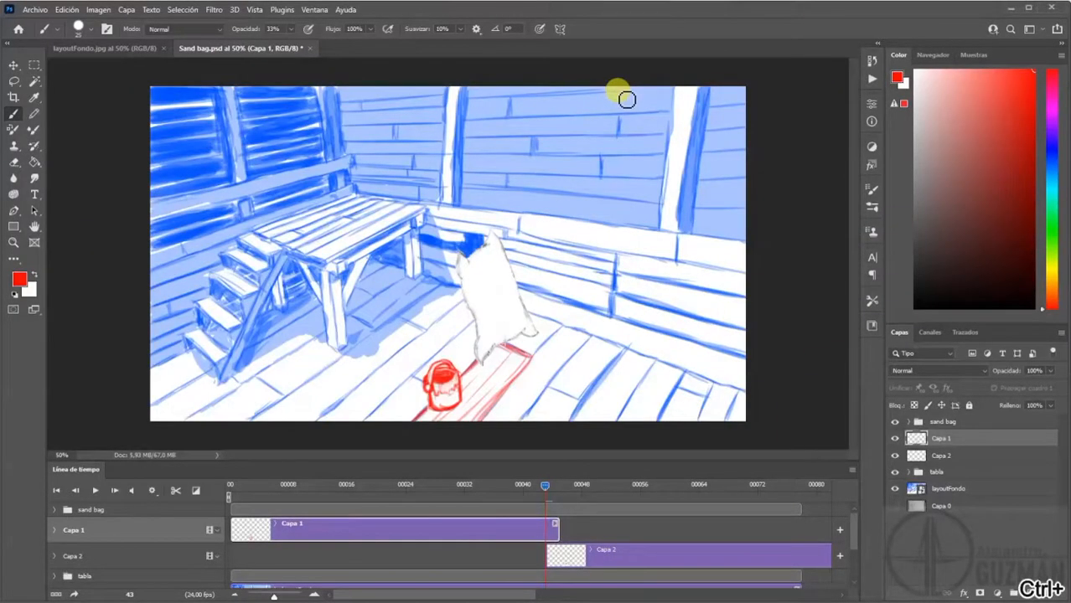
{"action": "key", "text": "ctrl+s"}
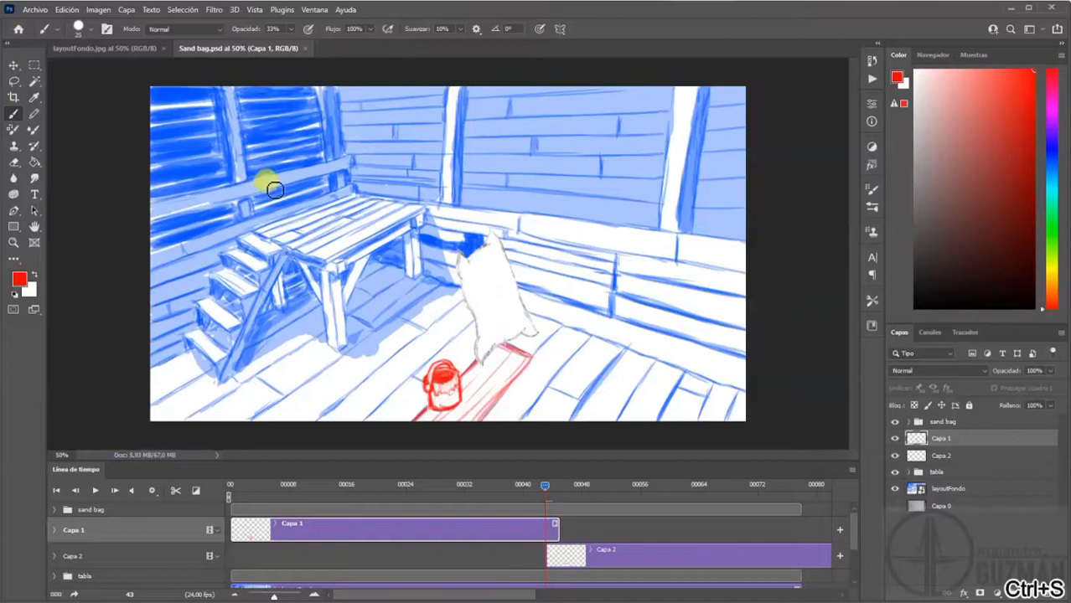
- Merge Capa 1 and Capa 2 into one layer and clean up around the bucket's base with the Eraser
{"action": "key", "text": "e"}
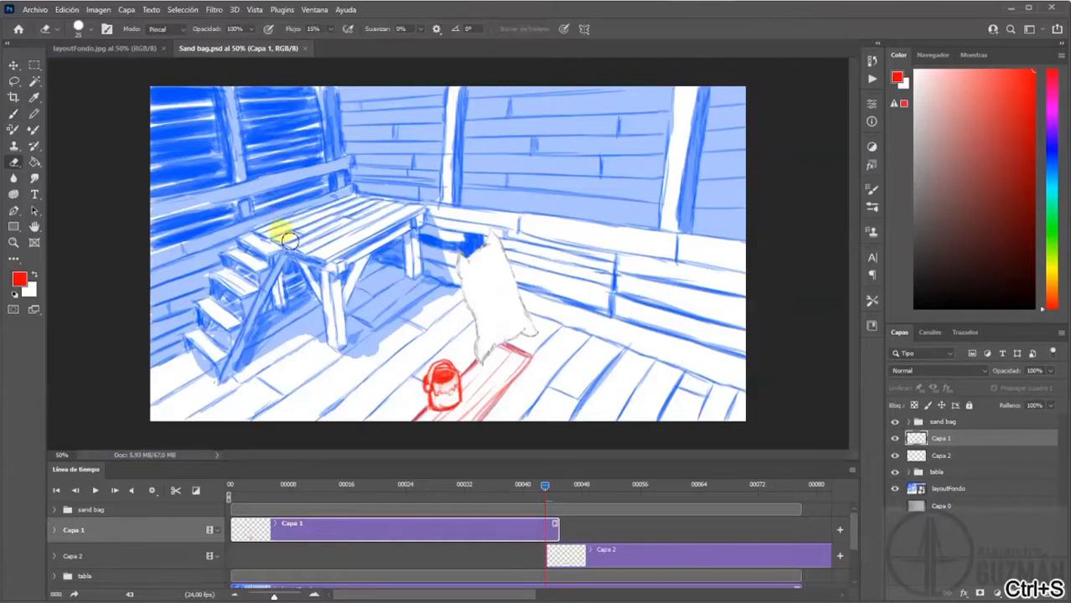
{"action": "left_click", "coordinate": [919, 458], "text": "shift"}
{"action": "right_click", "coordinate": [944, 438]}
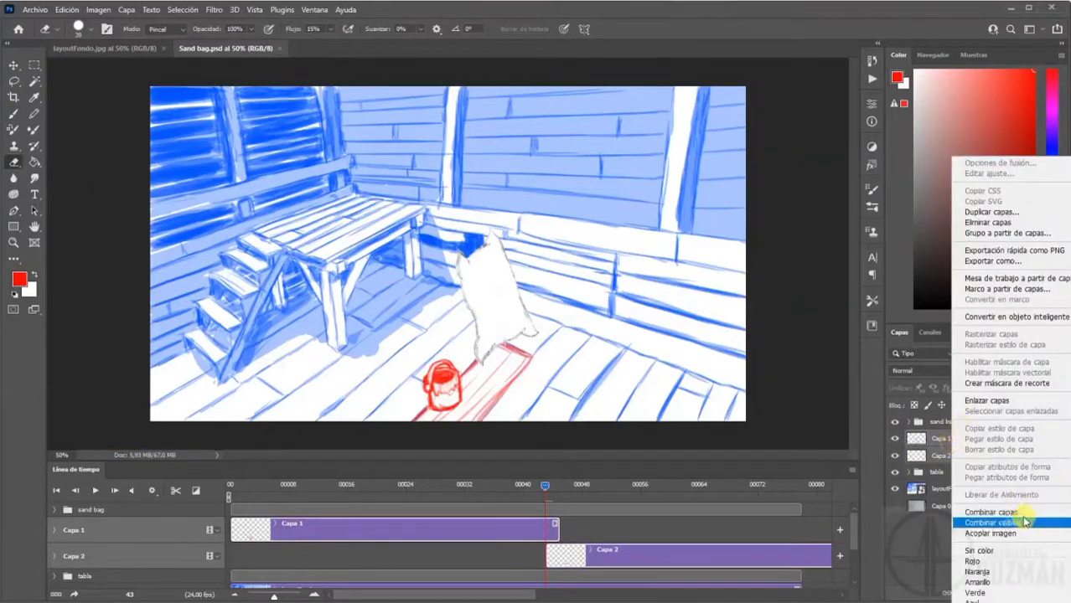
{"action": "left_click", "coordinate": [993, 512]}
{"action": "mouse_move", "coordinate": [422, 405]}
{"action": "left_mouse_down"}
{"action": "mouse_move", "coordinate": [494, 439]}
{"action": "mouse_move", "coordinate": [622, 401]}
{"action": "mouse_move", "coordinate": [537, 422]}
{"action": "mouse_move", "coordinate": [524, 352]}
{"action": "mouse_move", "coordinate": [439, 368]}
{"action": "mouse_move", "coordinate": [468, 410]}
{"action": "left_mouse_up"}
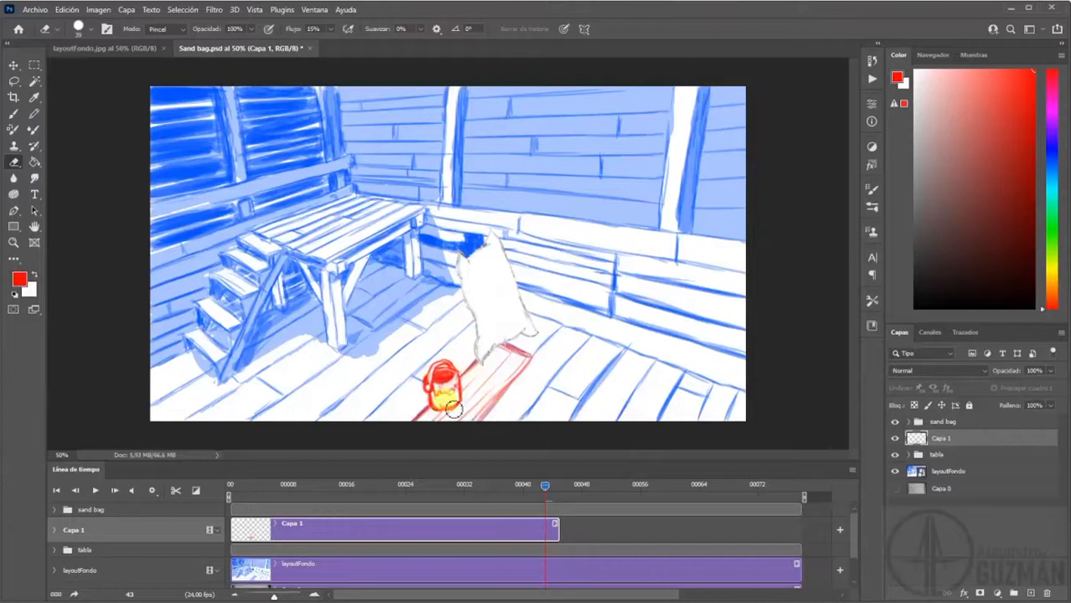
- Move the bucket slightly left on the floor, away from the plank
{"action": "key", "text": "w"}
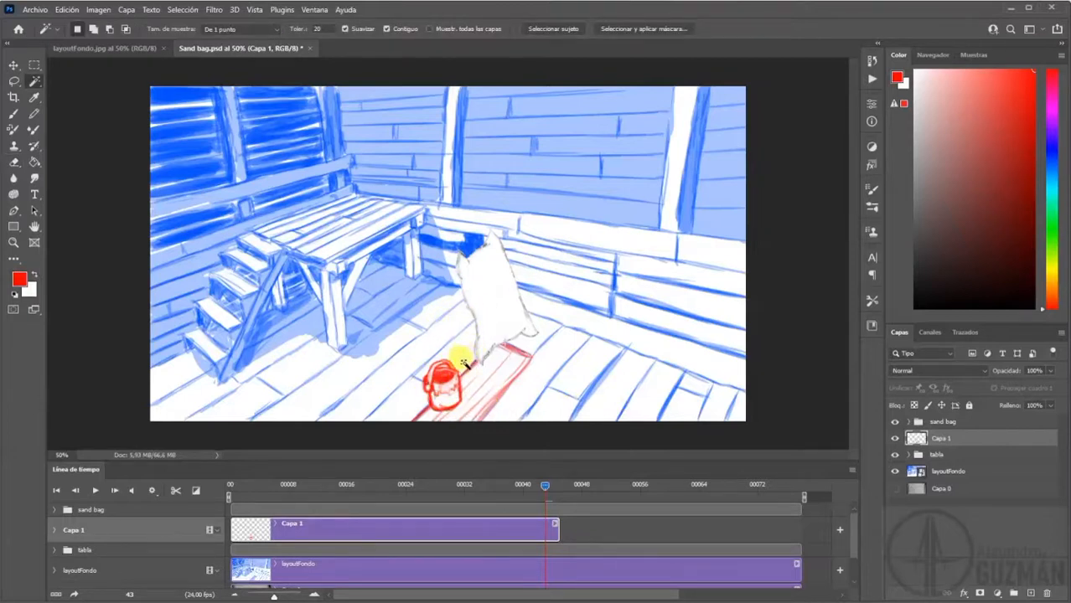
{"action": "left_click", "coordinate": [13, 64]}
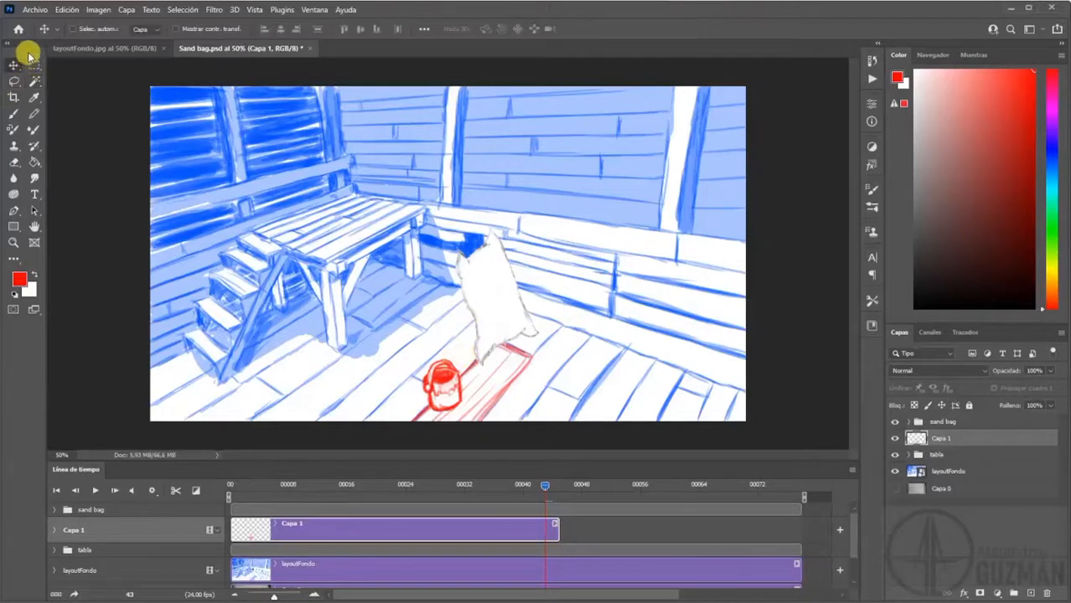
{"action": "left_click_drag", "start_coordinate": [450, 396], "coordinate": [441, 394]}
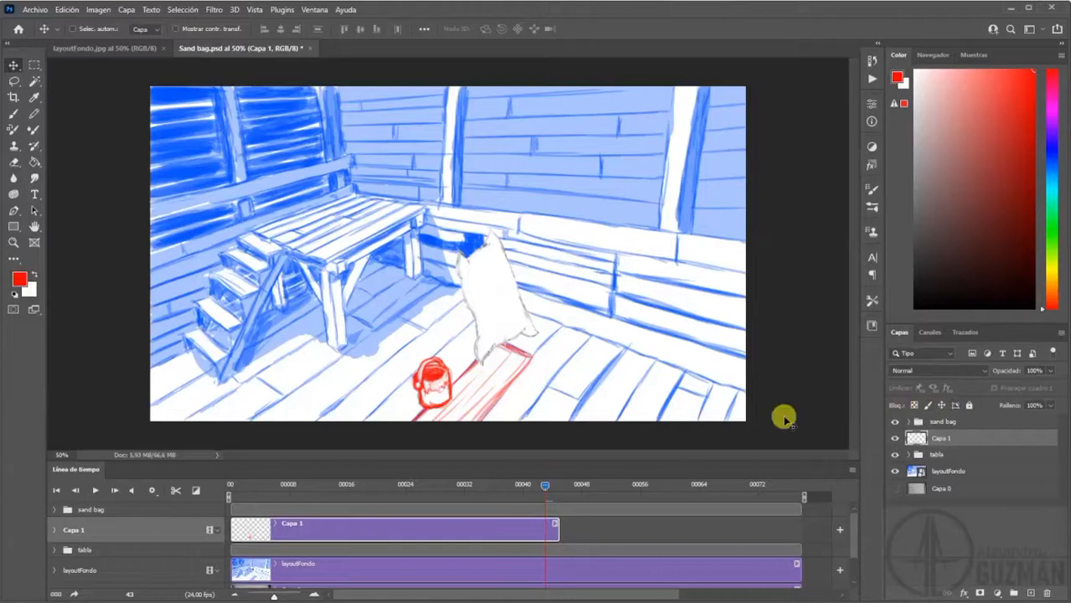
- At frame 45, put the bucket layer into a group named paint and rename the layer paint_A
{"action": "mouse_move", "coordinate": [544, 486]}
{"action": "left_mouse_down"}
{"action": "mouse_move", "coordinate": [249, 485]}
{"action": "mouse_move", "coordinate": [562, 497]}
{"action": "left_mouse_up"}
{"action": "mouse_move", "coordinate": [546, 497]}
{"action": "left_mouse_down"}
{"action": "mouse_move", "coordinate": [356, 497]}
{"action": "mouse_move", "coordinate": [560, 500]}
{"action": "left_mouse_up"}
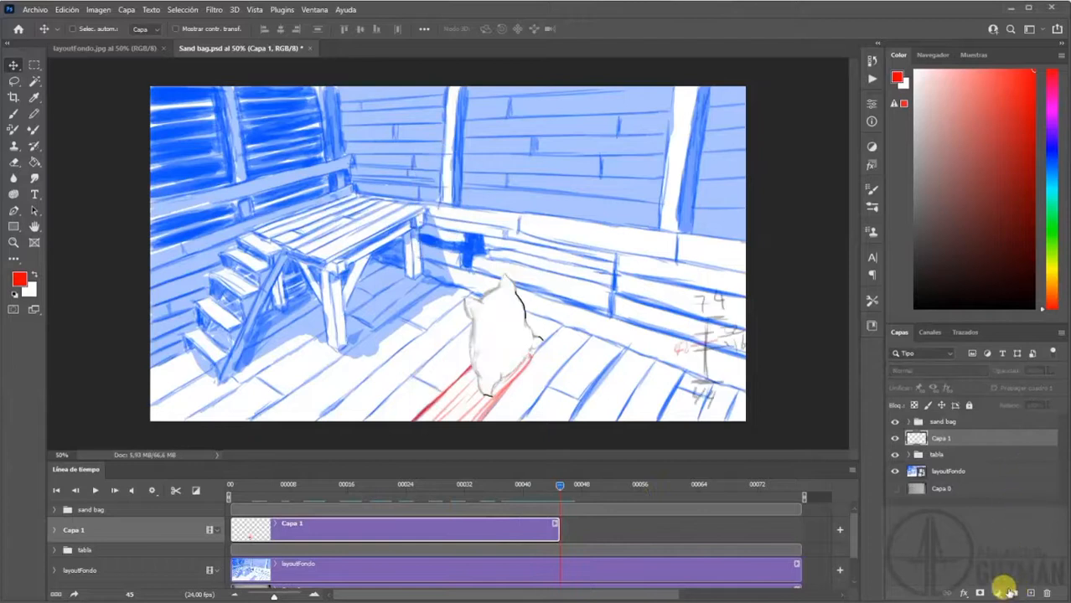
{"action": "key", "text": "ctrl+g"}
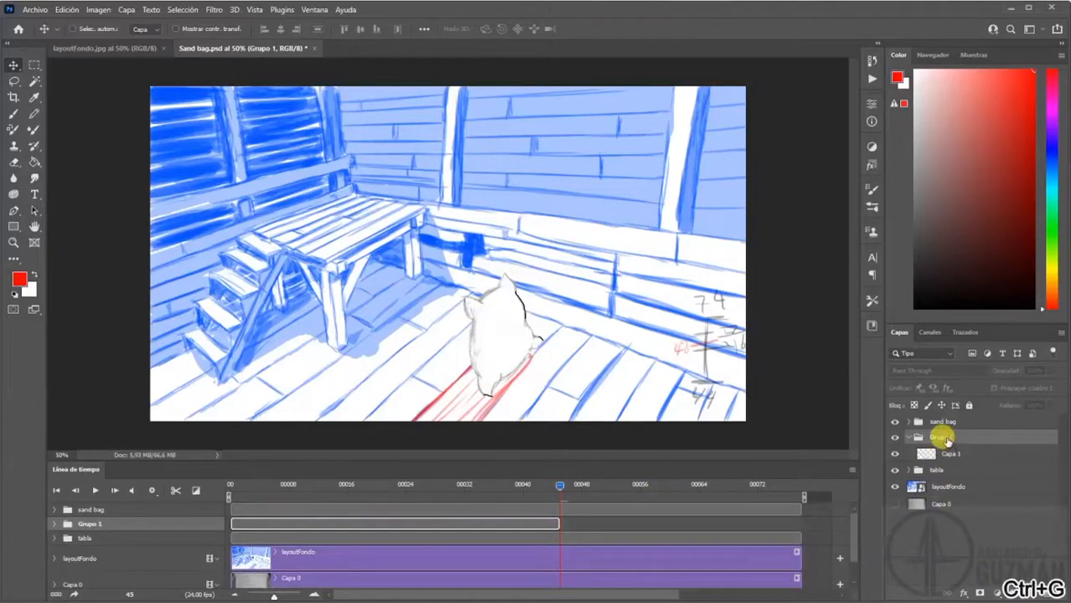
{"action": "double_click", "coordinate": [942, 438]}
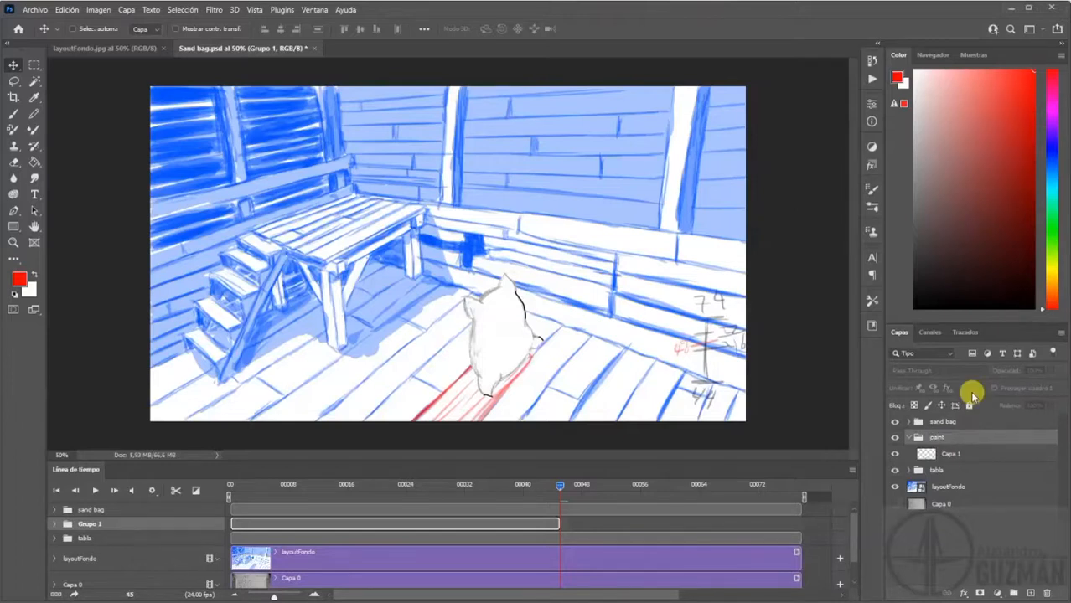
{"action": "double_click", "coordinate": [950, 455]}
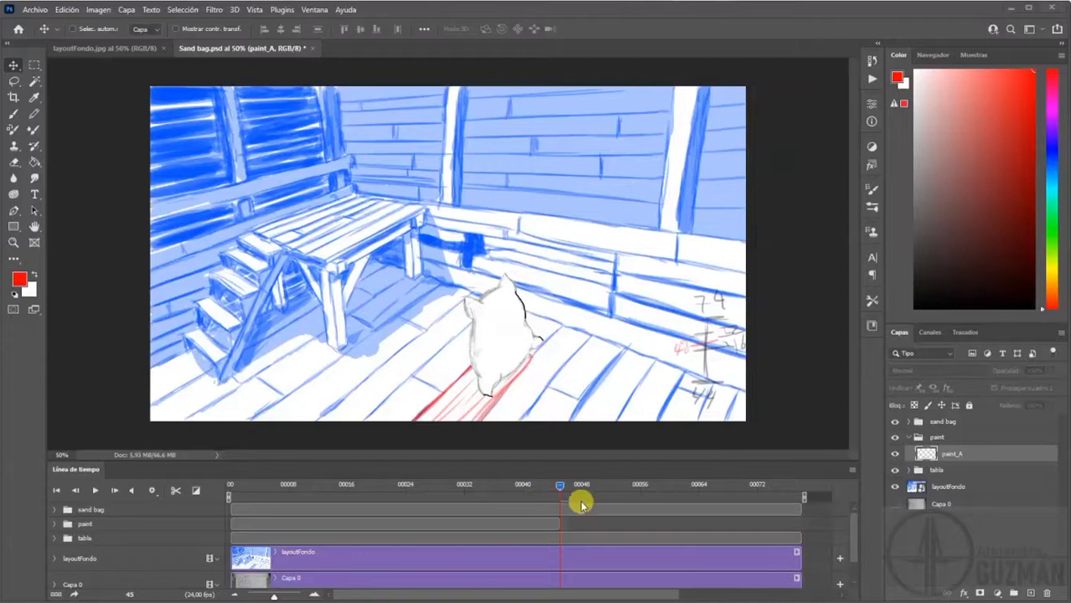
- Expand the paint group in the timeline, extend the paint_A clip to about frame 55 and set its opacity to 47%
{"action": "left_click_drag", "start_coordinate": [559, 486], "coordinate": [537, 486]}
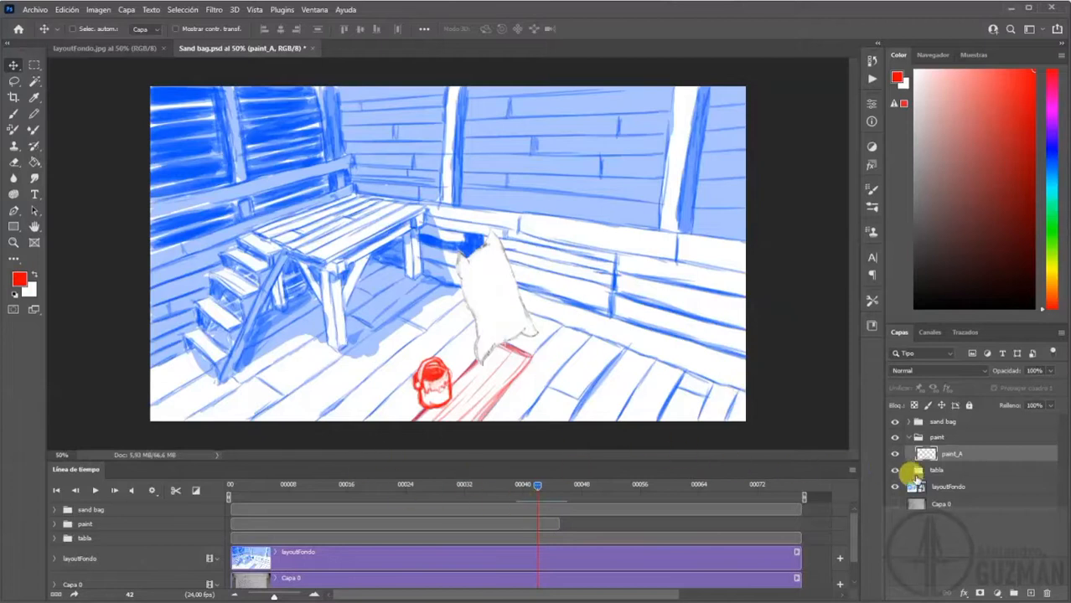
{"action": "left_click", "coordinate": [52, 525]}
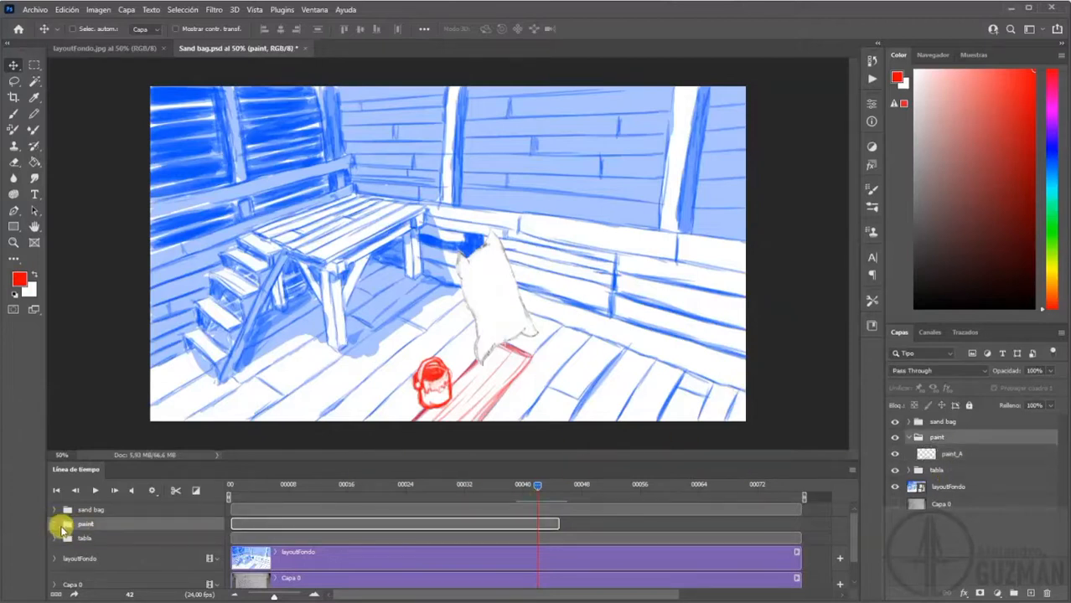
{"action": "left_click", "coordinate": [54, 526]}
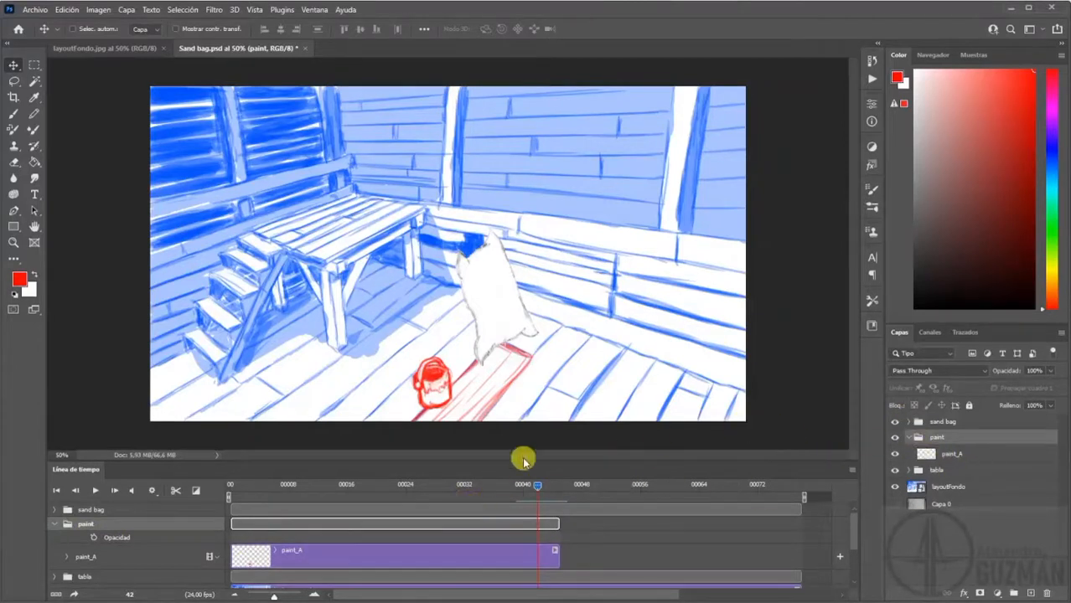
{"action": "left_click_drag", "start_coordinate": [538, 488], "coordinate": [562, 487]}
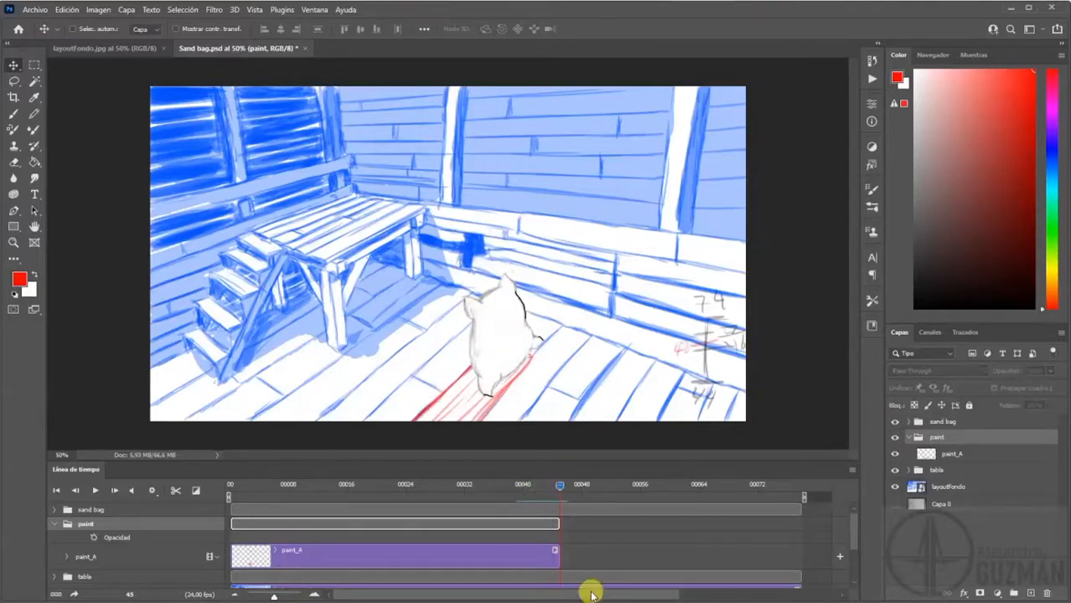
{"action": "left_click_drag", "start_coordinate": [561, 560], "coordinate": [632, 555]}
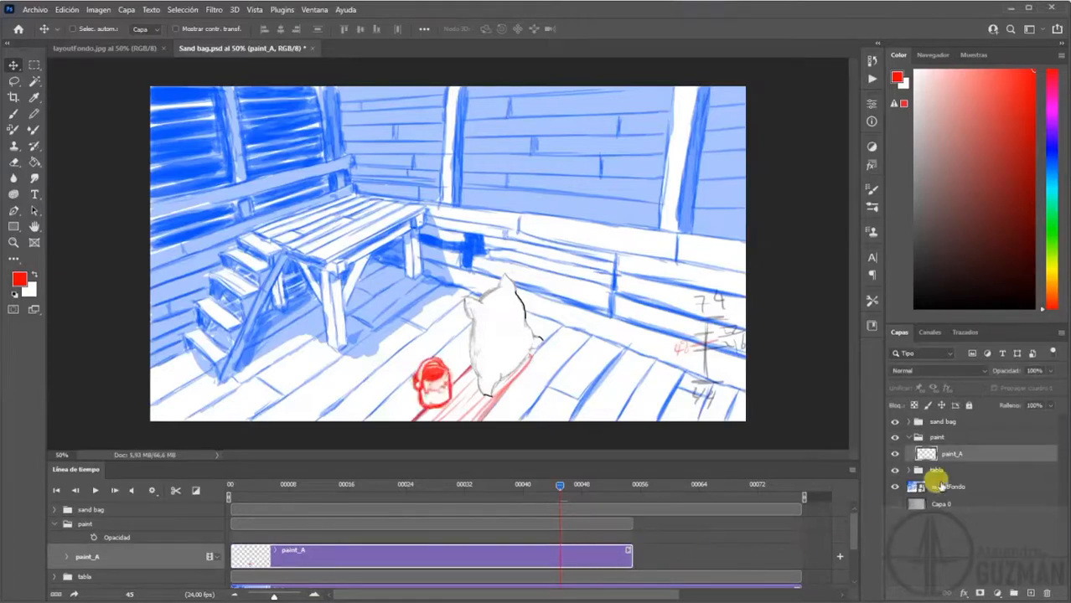
{"action": "left_click_drag", "start_coordinate": [1053, 372], "coordinate": [1015, 402]}
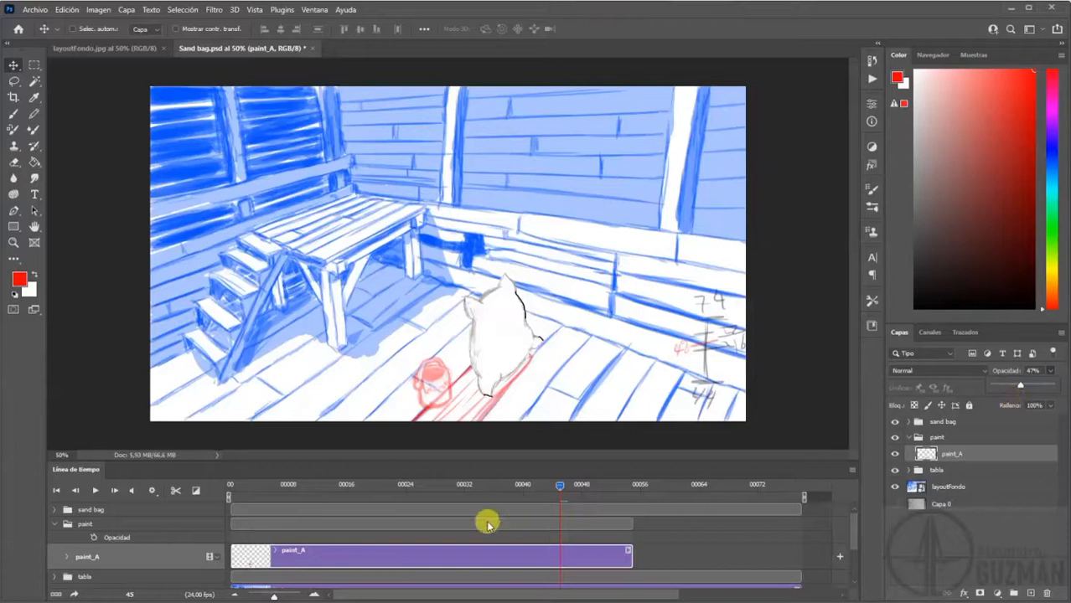
- Add a new layer above paint_A at frame 46 and shorten its clip to about four frames
{"action": "mouse_move", "coordinate": [554, 489]}
{"action": "left_mouse_down"}
{"action": "mouse_move", "coordinate": [487, 486]}
{"action": "mouse_move", "coordinate": [567, 488]}
{"action": "left_mouse_up"}
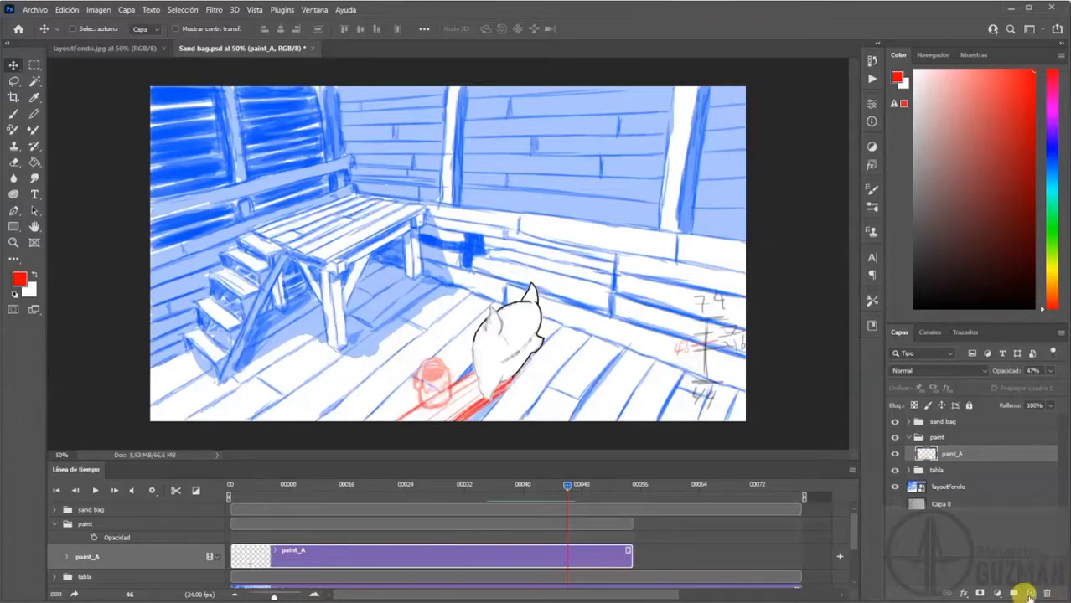
{"action": "left_click", "coordinate": [1031, 592]}
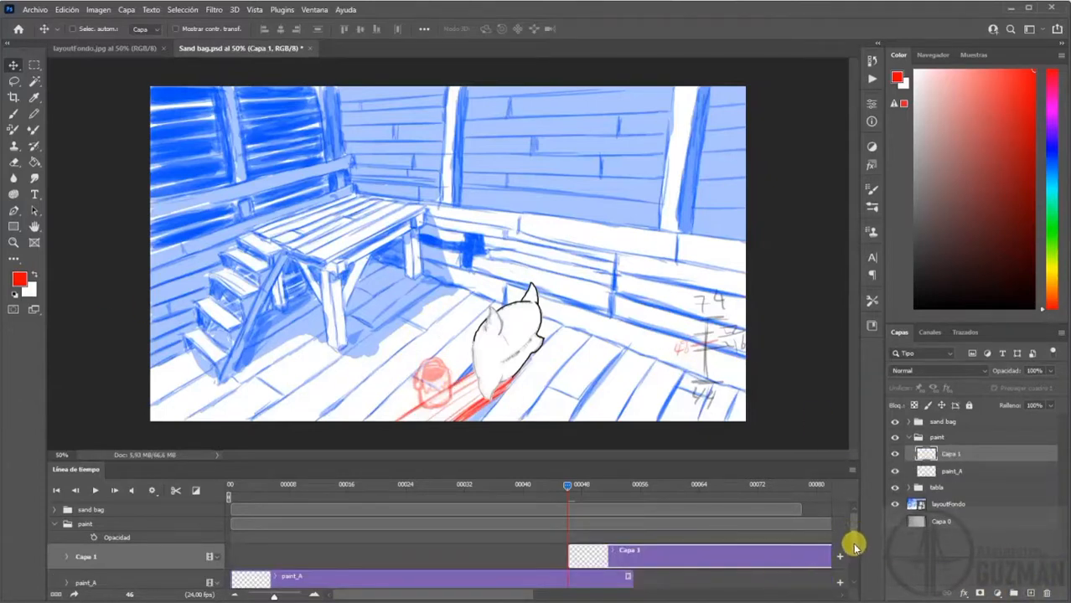
{"action": "left_click_drag", "start_coordinate": [853, 531], "coordinate": [861, 550]}
{"action": "left_click_drag", "start_coordinate": [557, 578], "coordinate": [750, 580]}
{"action": "left_click_drag", "start_coordinate": [745, 519], "coordinate": [492, 523]}
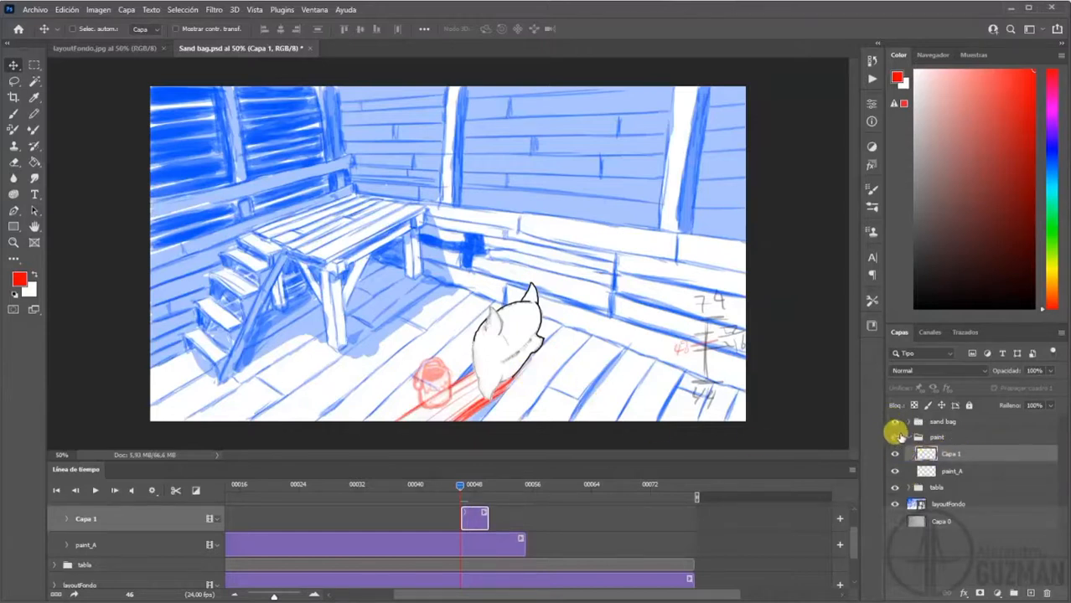
- Check the tabla group's layers and extend the new Capa 1 clip to end level with the tabla group
{"action": "left_click", "coordinate": [909, 488]}
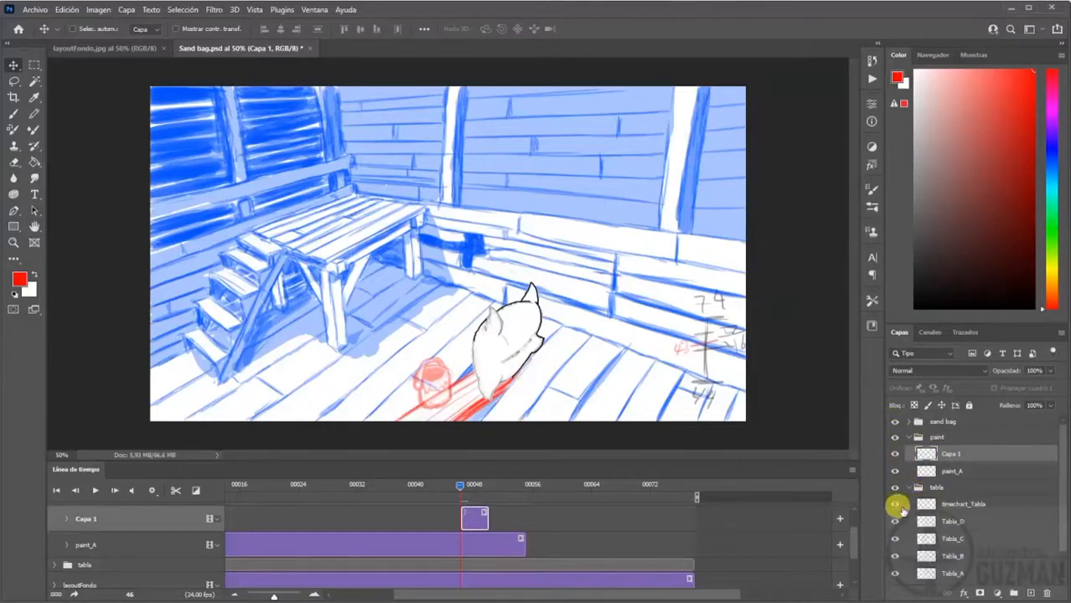
{"action": "left_click", "coordinate": [909, 487]}
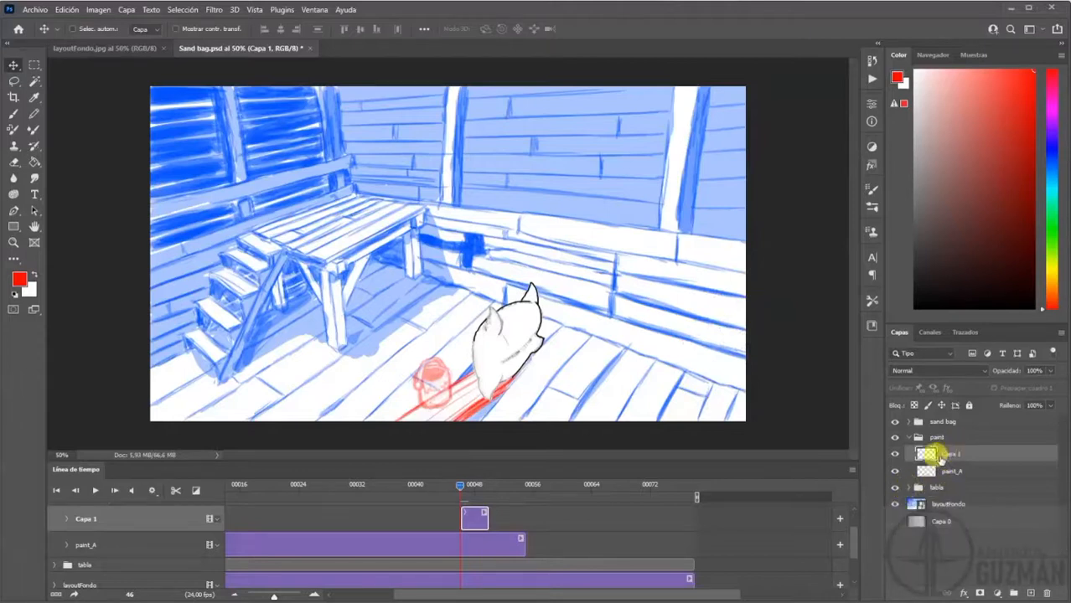
{"action": "left_click", "coordinate": [486, 525]}
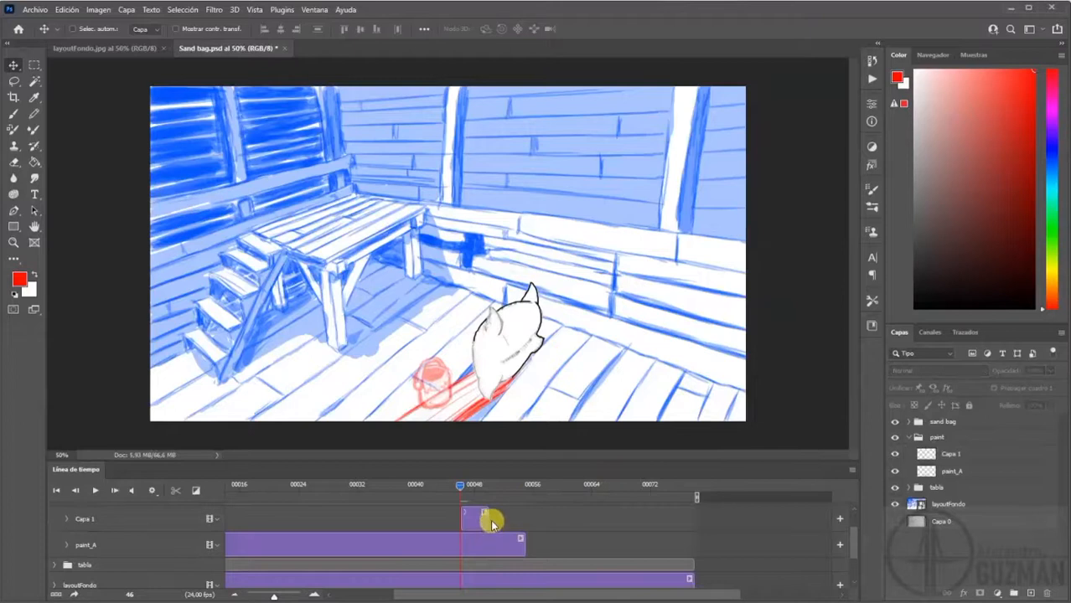
{"action": "left_click_drag", "start_coordinate": [485, 519], "coordinate": [679, 513]}
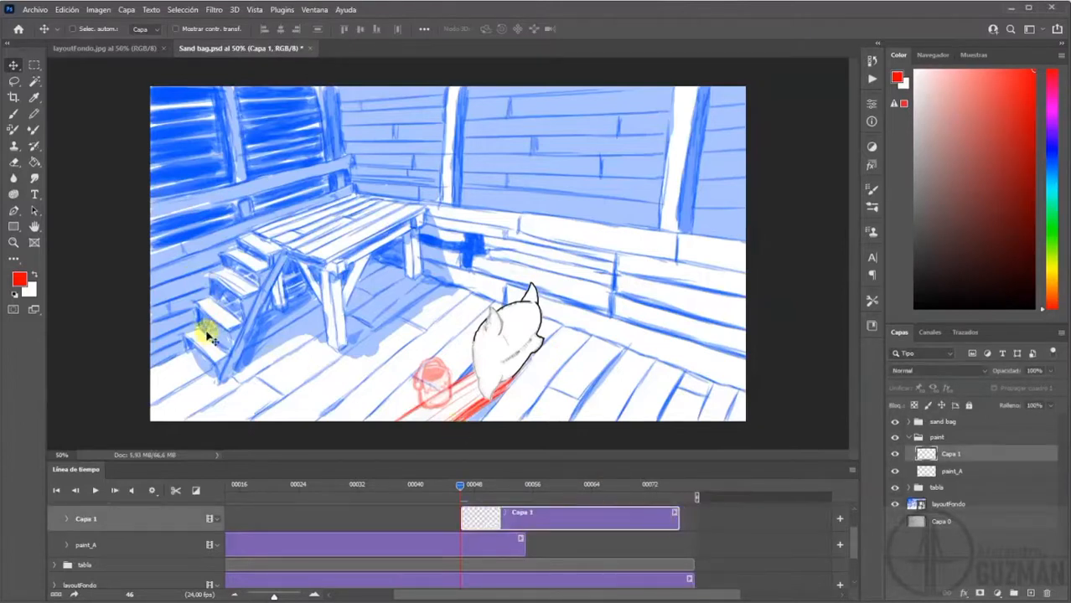
{"action": "left_click", "coordinate": [682, 522]}
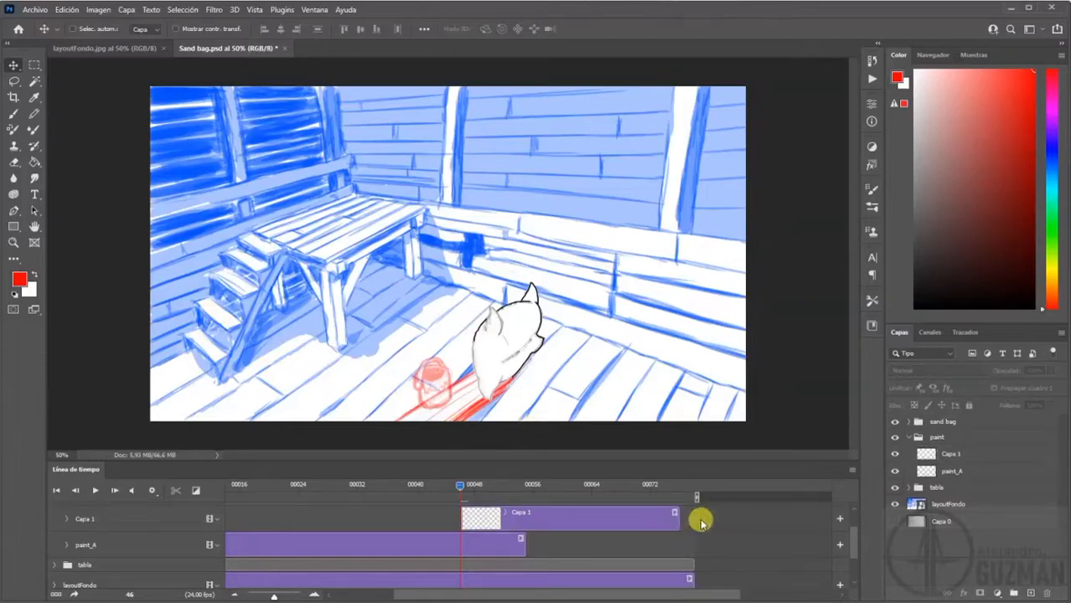
{"action": "left_click", "coordinate": [675, 521]}
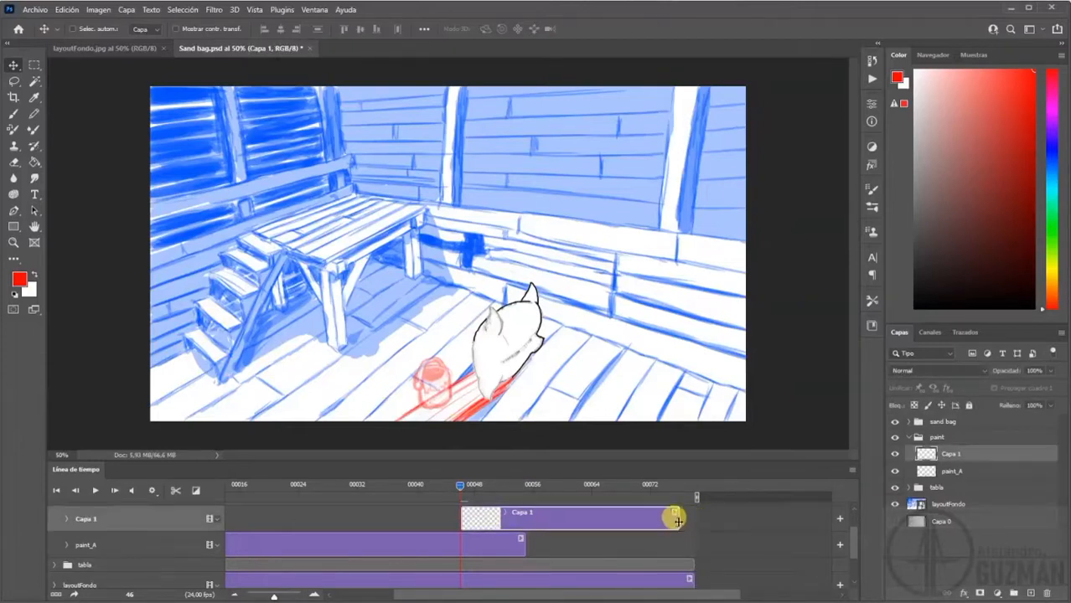
{"action": "left_click_drag", "start_coordinate": [677, 519], "coordinate": [694, 511]}
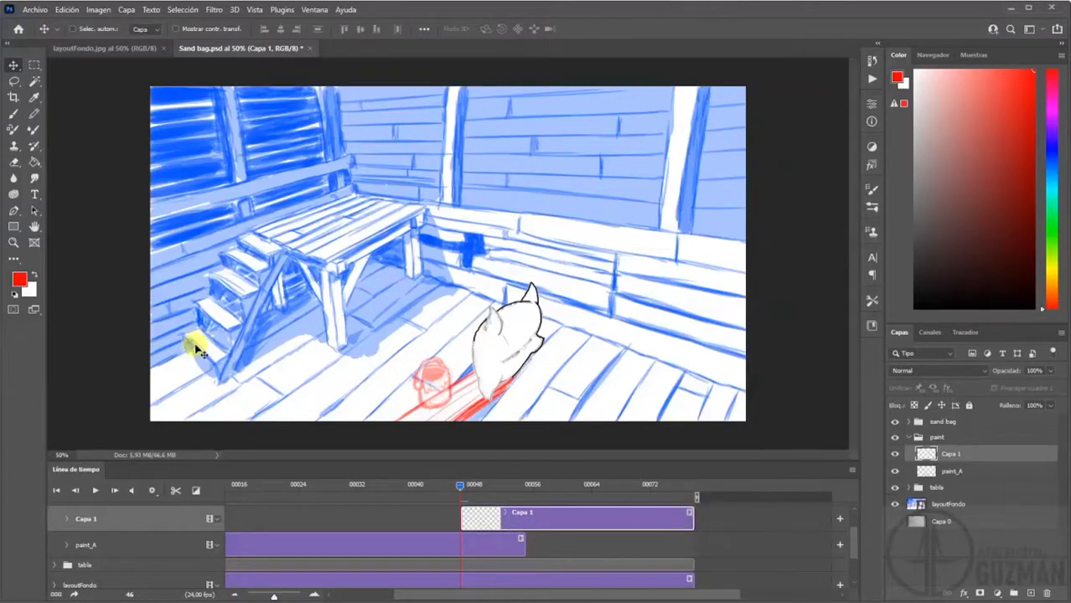
- Rename the new layer in the paint group timechart_Paint
{"action": "double_click", "coordinate": [951, 453]}
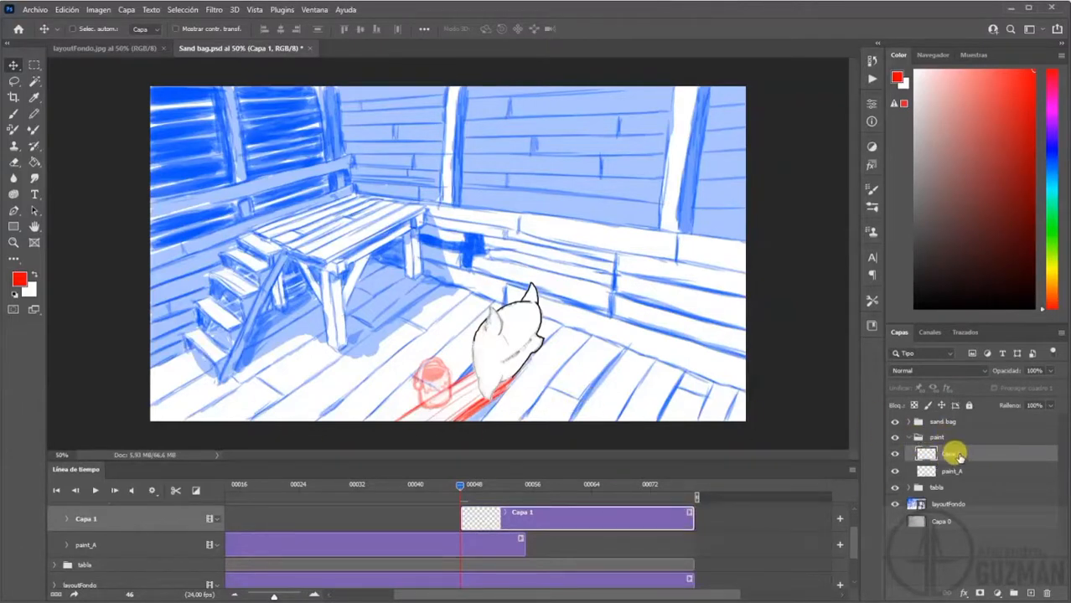
{"action": "type", "text": "timechart_Paint"}
{"action": "left_click", "coordinate": [951, 414]}
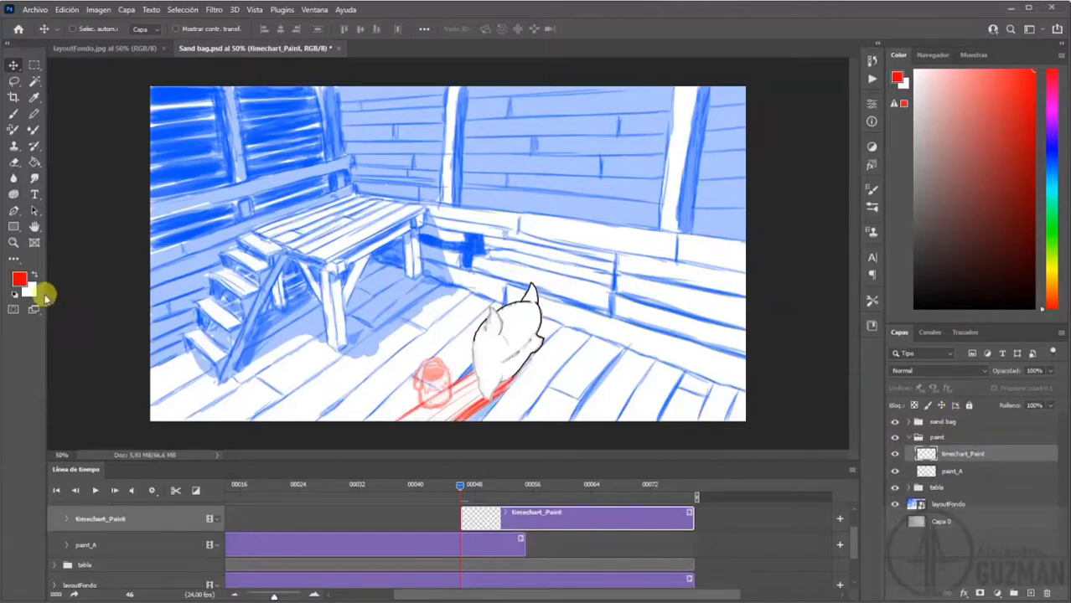
- On timechart_Paint, draw a black vertical timing line at the scene's lower right, label its base 46, and mark its upper end
{"action": "left_click", "coordinate": [33, 279]}
{"action": "left_click", "coordinate": [19, 279]}
{"action": "left_click_drag", "start_coordinate": [250, 368], "coordinate": [388, 433]}
{"action": "left_click", "coordinate": [477, 302]}
{"action": "key", "text": "v"}
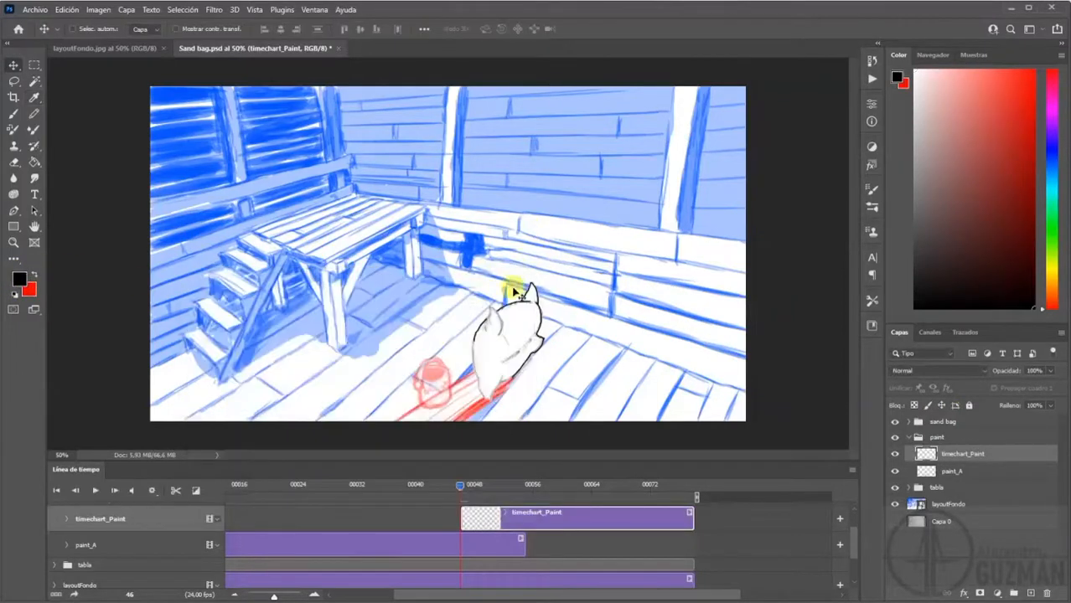
{"action": "key", "text": "b"}
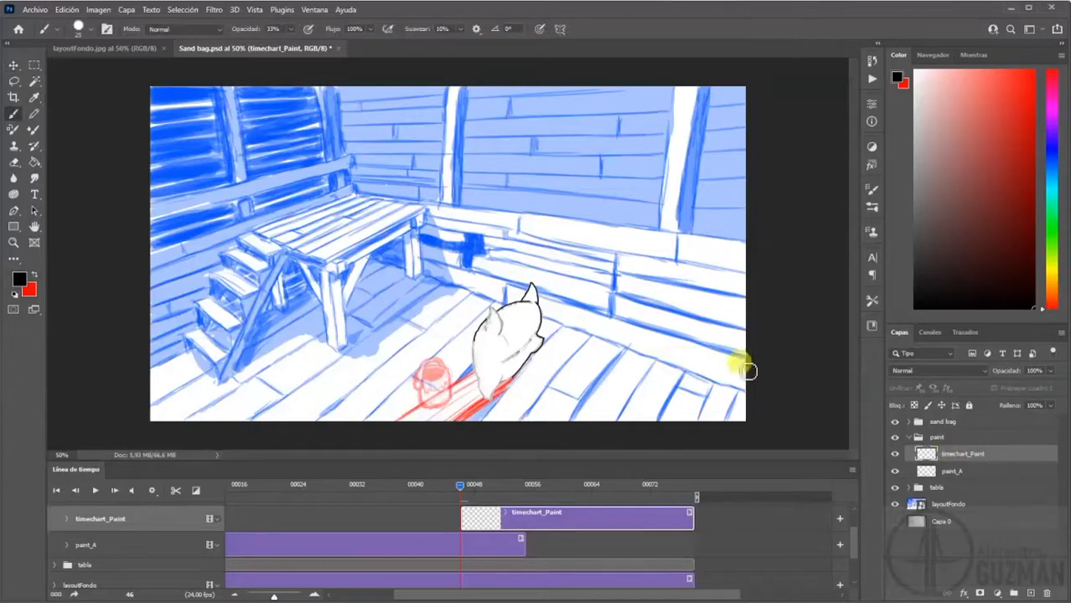
{"action": "left_click_drag", "start_coordinate": [701, 314], "coordinate": [690, 364]}
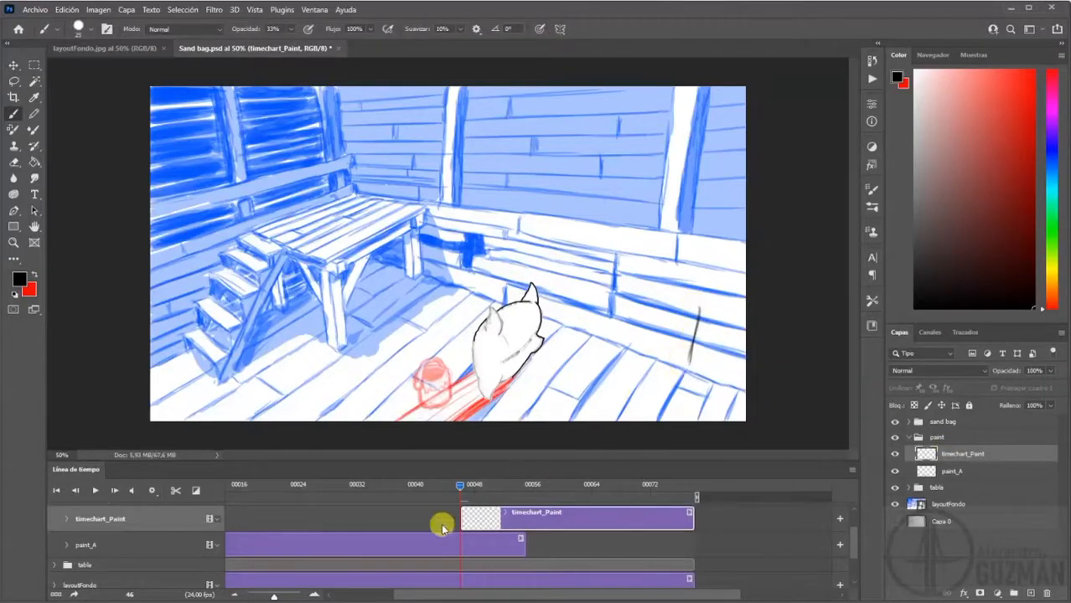
{"action": "mouse_move", "coordinate": [693, 373]}
{"action": "left_mouse_down"}
{"action": "mouse_move", "coordinate": [707, 376]}
{"action": "mouse_move", "coordinate": [707, 364]}
{"action": "left_mouse_up"}
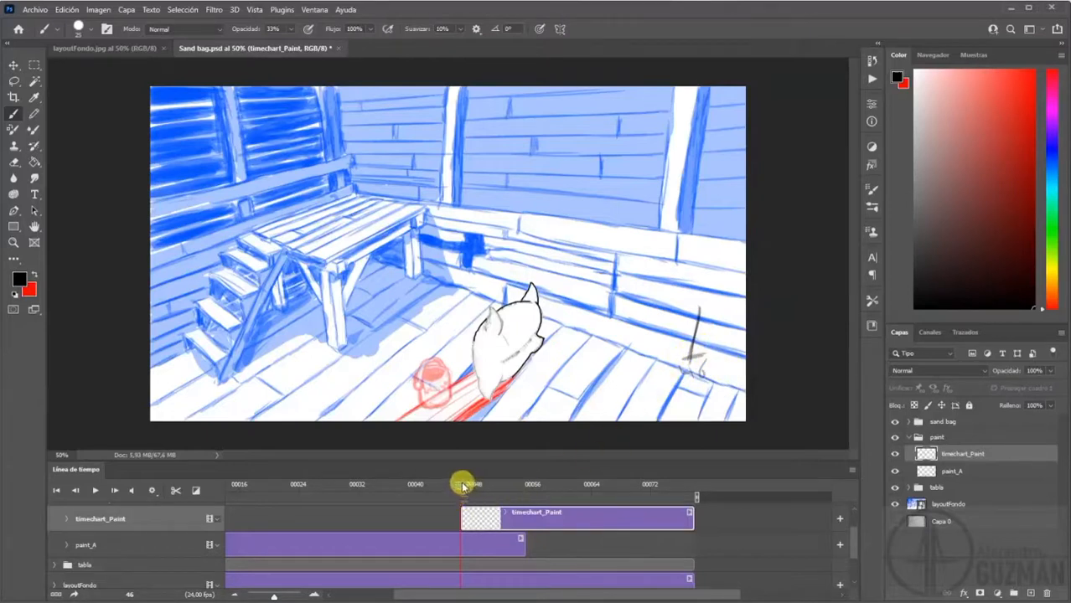
{"action": "left_click_drag", "start_coordinate": [462, 488], "coordinate": [667, 479]}
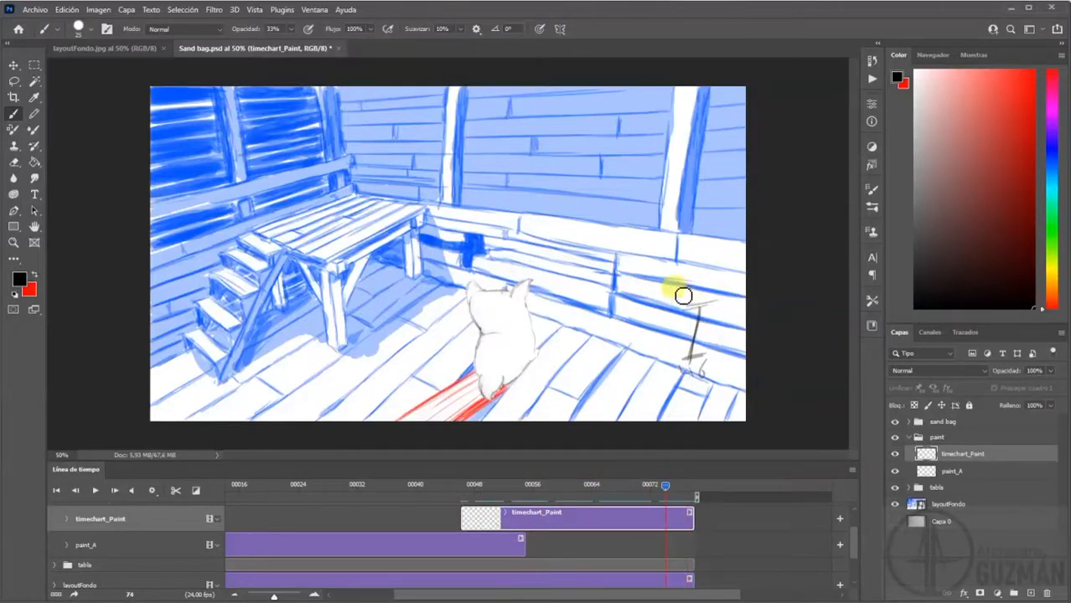
{"action": "left_click_drag", "start_coordinate": [683, 294], "coordinate": [720, 295]}
- Review the bag's impact between frames 46 and 58 and add intermediate ticks and frame numbers along the paint timing line
{"action": "mouse_move", "coordinate": [499, 490]}
{"action": "left_mouse_down"}
{"action": "mouse_move", "coordinate": [469, 492]}
{"action": "mouse_move", "coordinate": [496, 496]}
{"action": "mouse_move", "coordinate": [470, 496]}
{"action": "mouse_move", "coordinate": [483, 491]}
{"action": "left_mouse_up"}
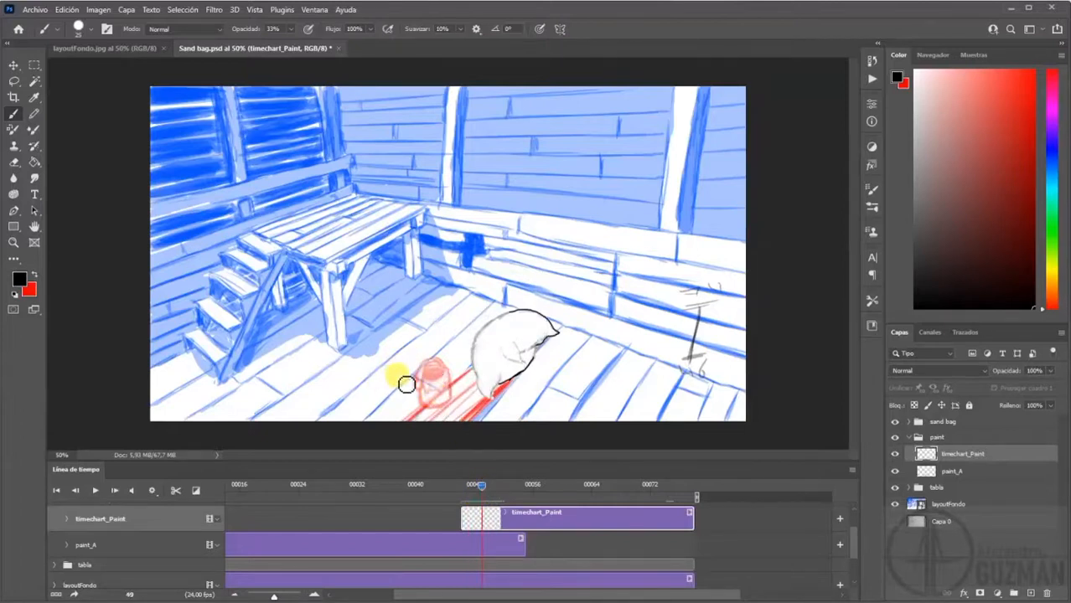
{"action": "left_click_drag", "start_coordinate": [484, 489], "coordinate": [480, 495]}
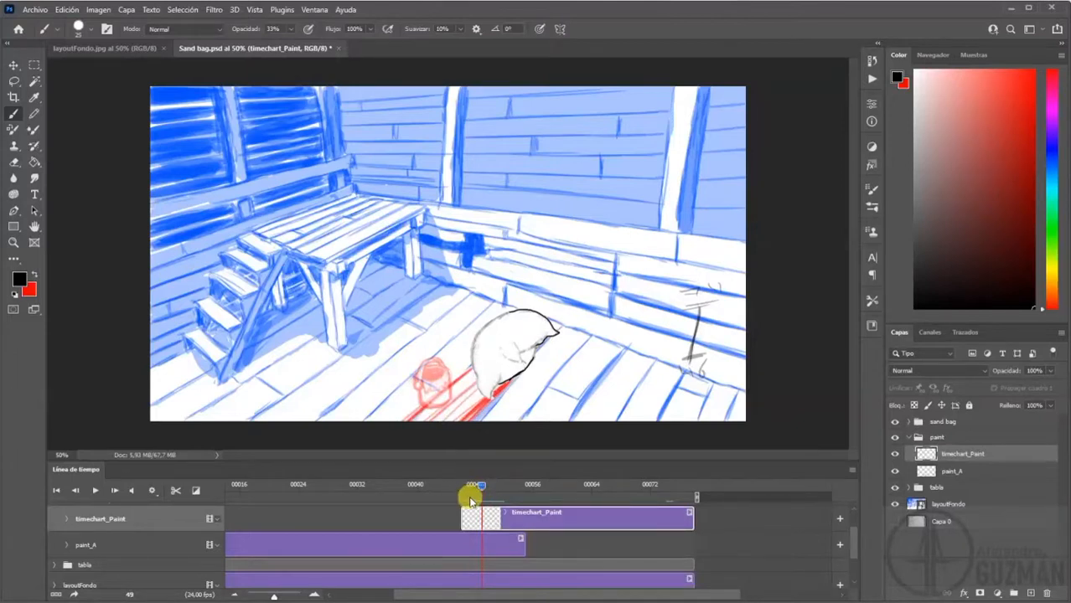
{"action": "left_click_drag", "start_coordinate": [480, 489], "coordinate": [460, 486]}
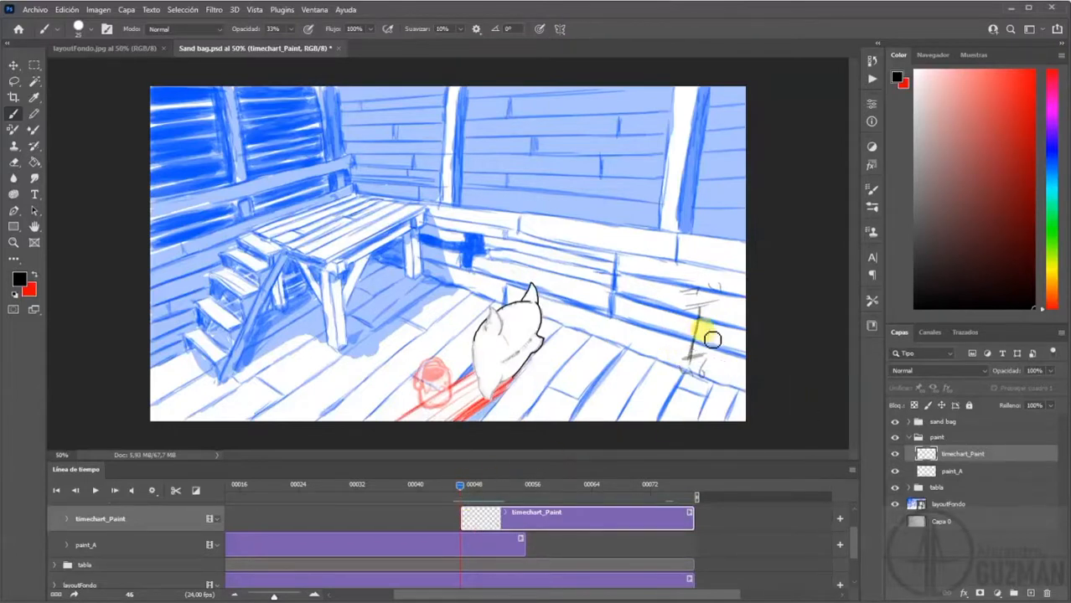
{"action": "left_click_drag", "start_coordinate": [460, 484], "coordinate": [492, 488]}
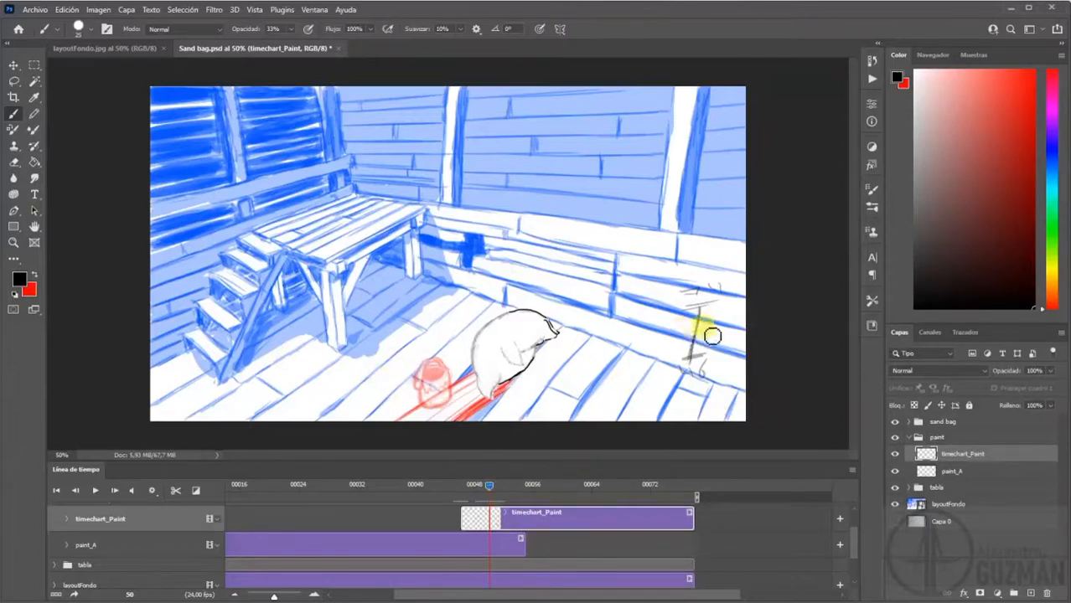
{"action": "left_click_drag", "start_coordinate": [719, 329], "coordinate": [741, 323]}
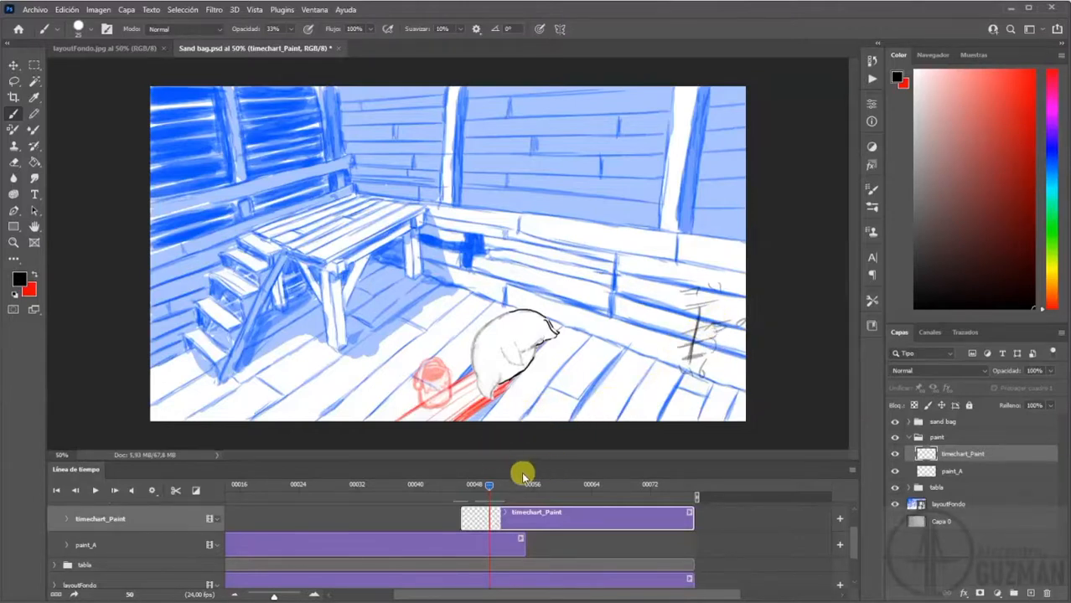
{"action": "mouse_move", "coordinate": [483, 489]}
{"action": "left_mouse_down"}
{"action": "mouse_move", "coordinate": [461, 492]}
{"action": "mouse_move", "coordinate": [492, 488]}
{"action": "left_mouse_up"}
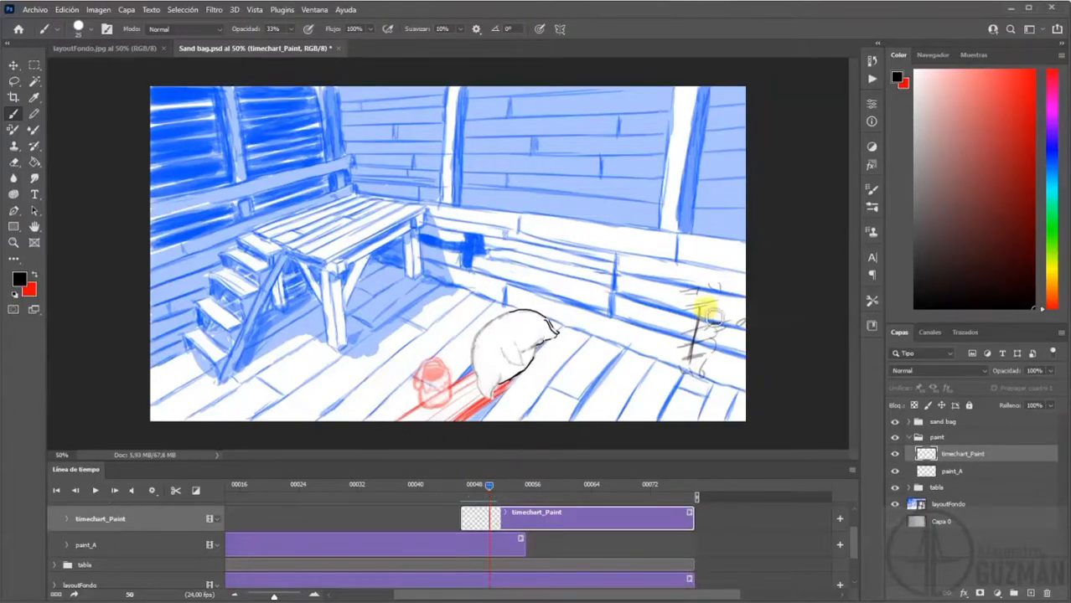
{"action": "left_click_drag", "start_coordinate": [490, 491], "coordinate": [533, 490]}
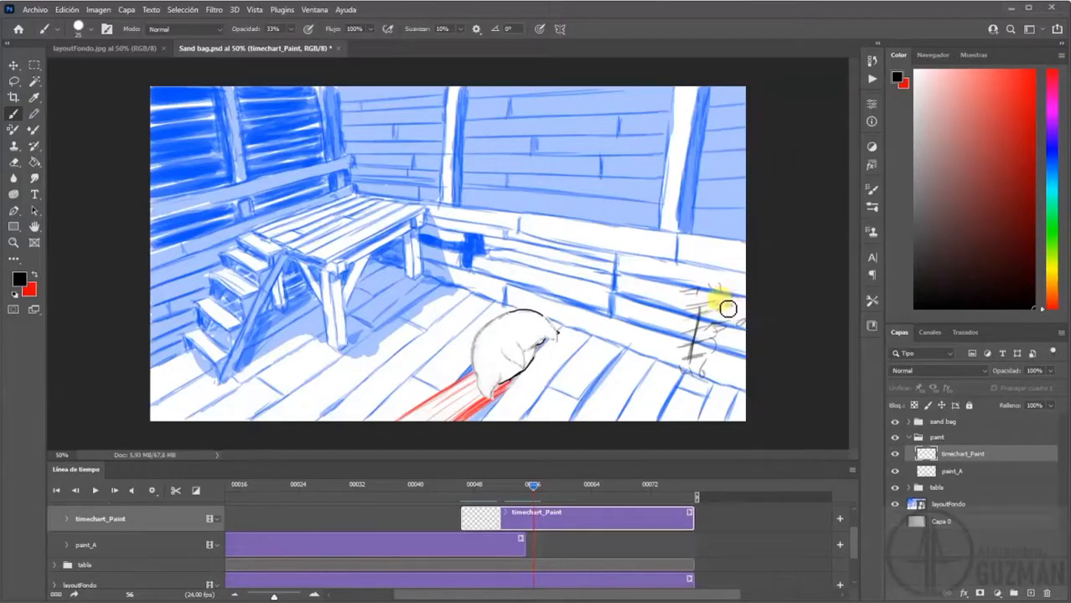
{"action": "left_click_drag", "start_coordinate": [533, 485], "coordinate": [548, 485]}
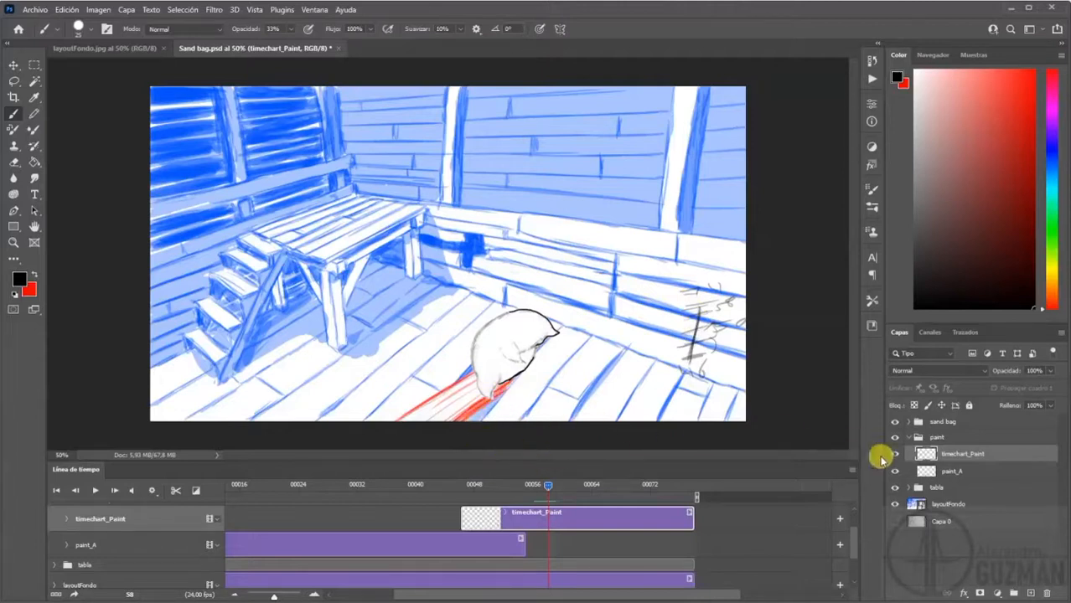
- Add a new layer above paint_A, start its clip level with timechart_Paint at frame 46, and shorten it to about two frames
{"action": "left_click", "coordinate": [1032, 594]}
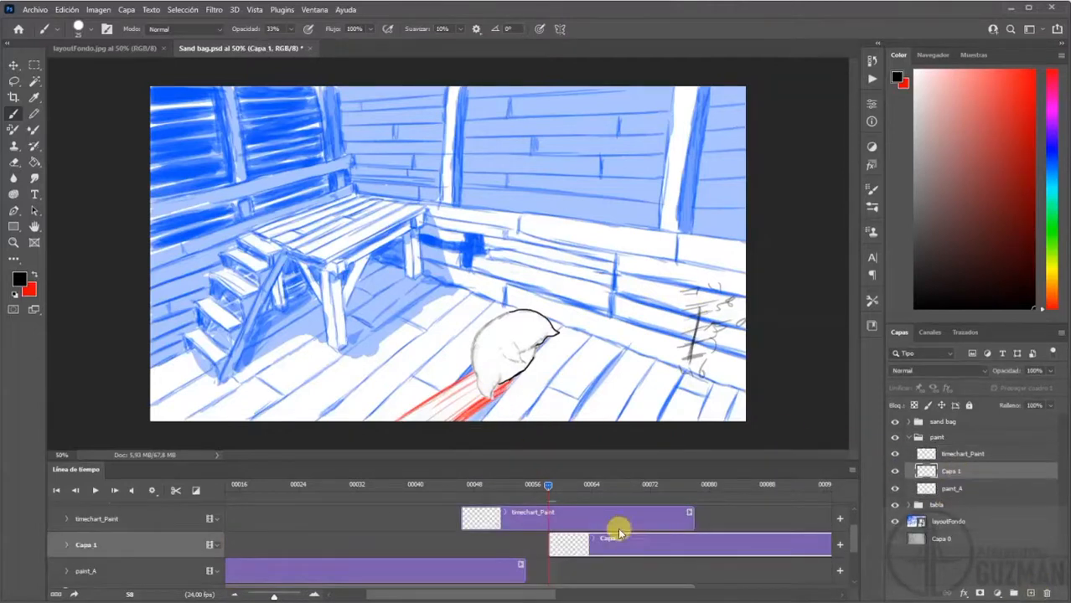
{"action": "left_click_drag", "start_coordinate": [580, 543], "coordinate": [493, 546]}
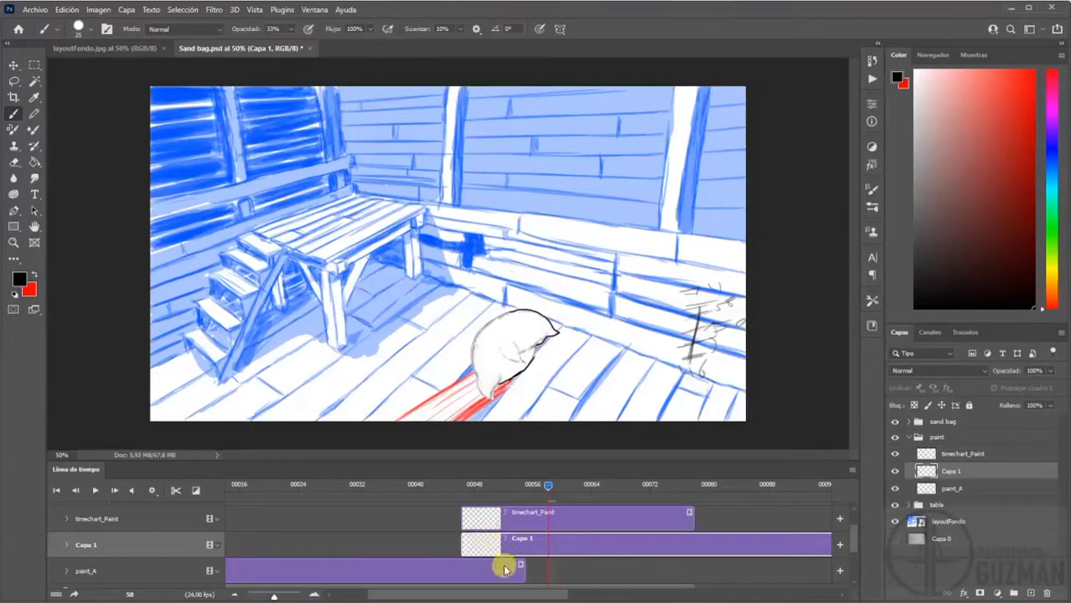
{"action": "left_click_drag", "start_coordinate": [545, 591], "coordinate": [668, 587]}
{"action": "scroll", "coordinate": [718, 546], "scroll_direction": "left", "scroll_amount": 1}
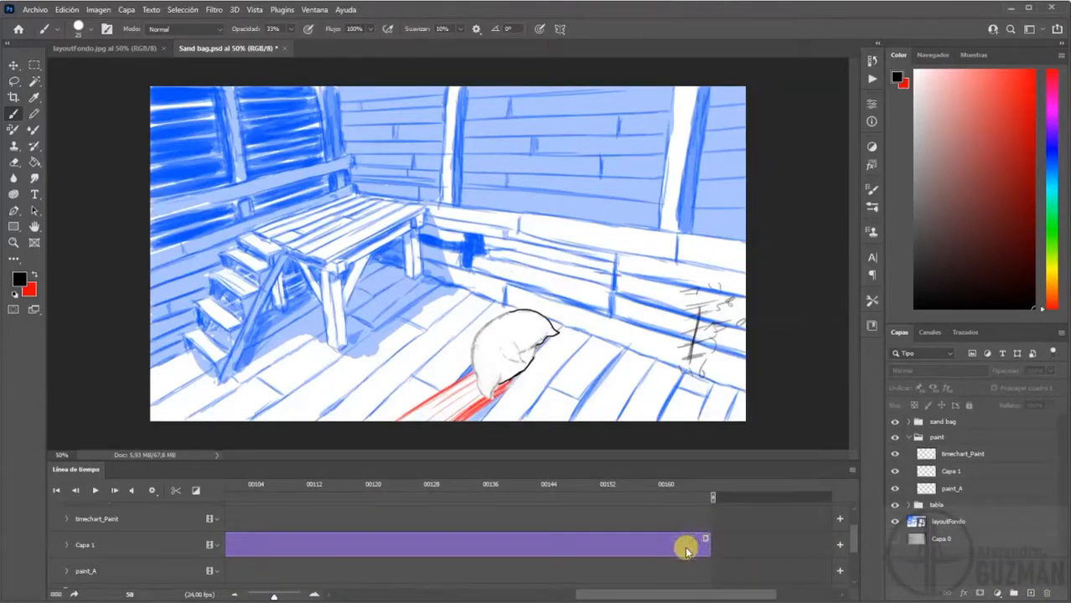
{"action": "left_click_drag", "start_coordinate": [703, 543], "coordinate": [425, 549]}
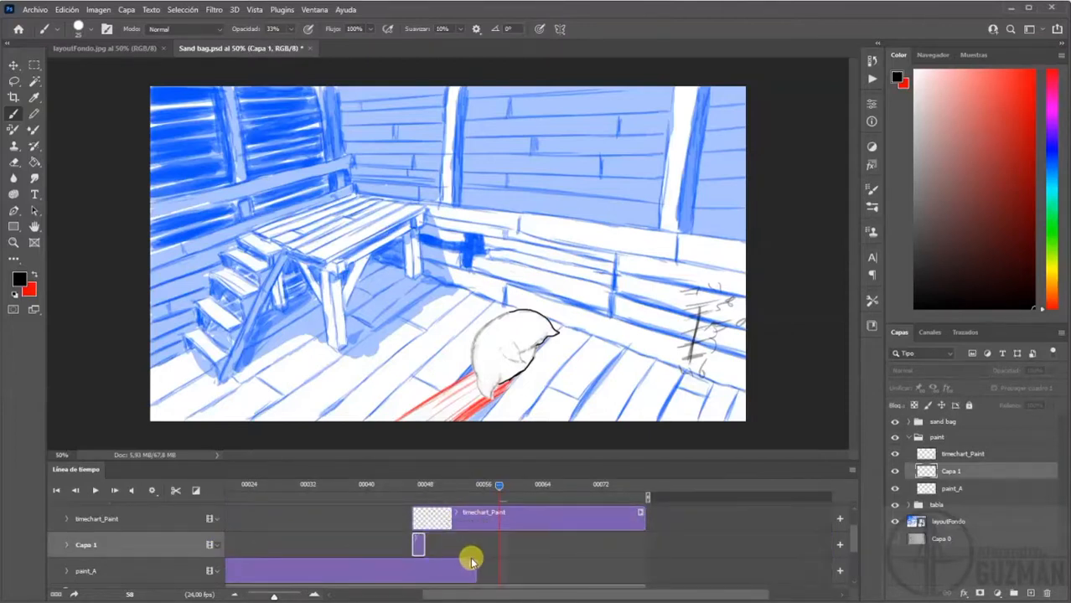
- Go to frame 46 and set red as the foreground colour with white as the background colour
{"action": "left_click", "coordinate": [419, 487]}
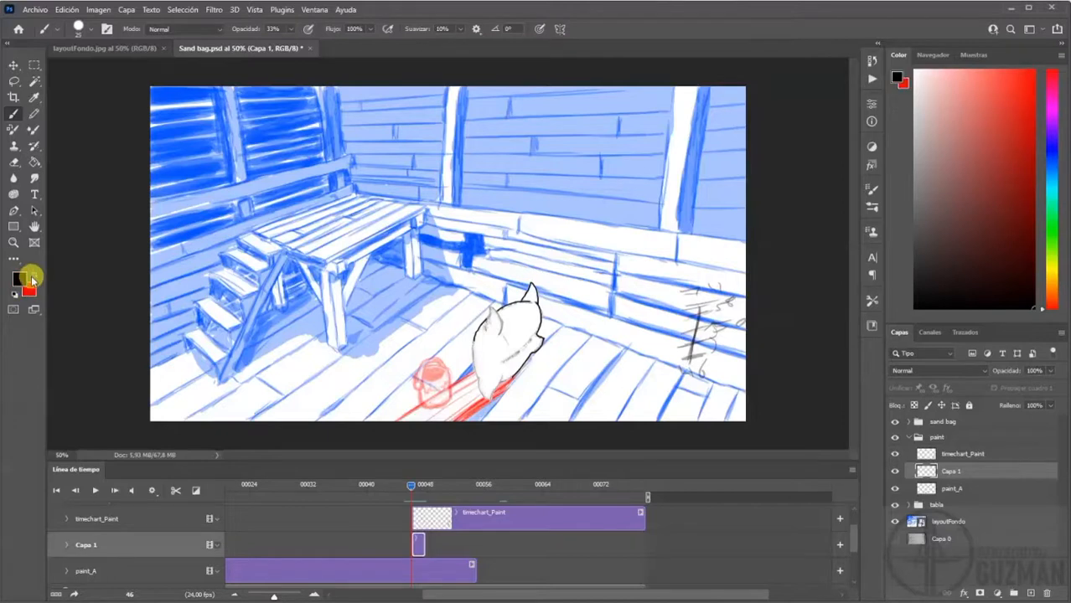
{"action": "left_click", "coordinate": [33, 279]}
{"action": "left_click_drag", "start_coordinate": [222, 356], "coordinate": [177, 281]}
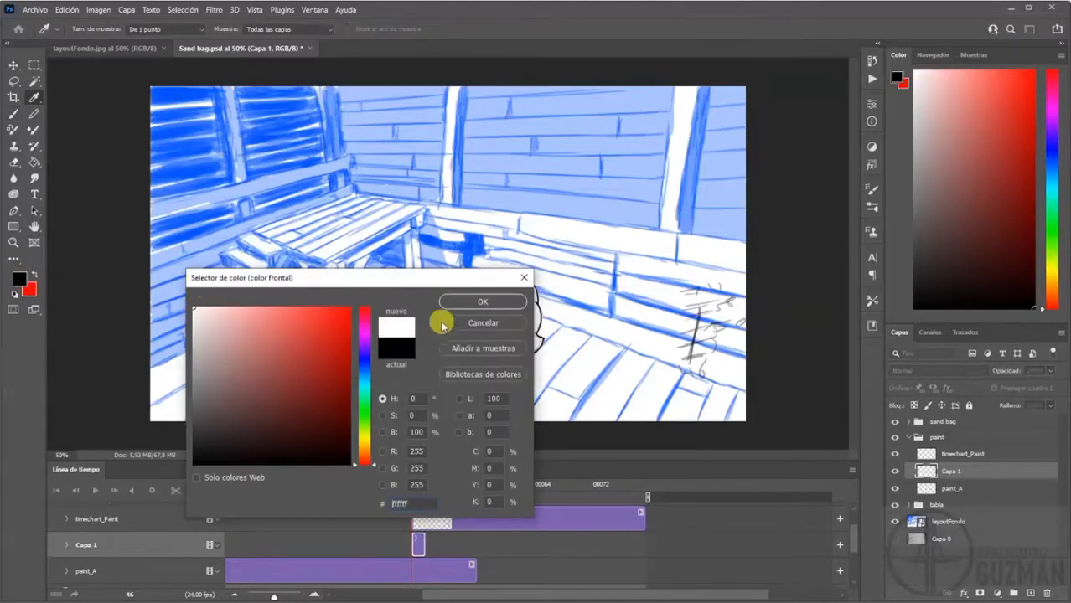
{"action": "left_click", "coordinate": [466, 303]}
{"action": "left_click", "coordinate": [35, 275]}
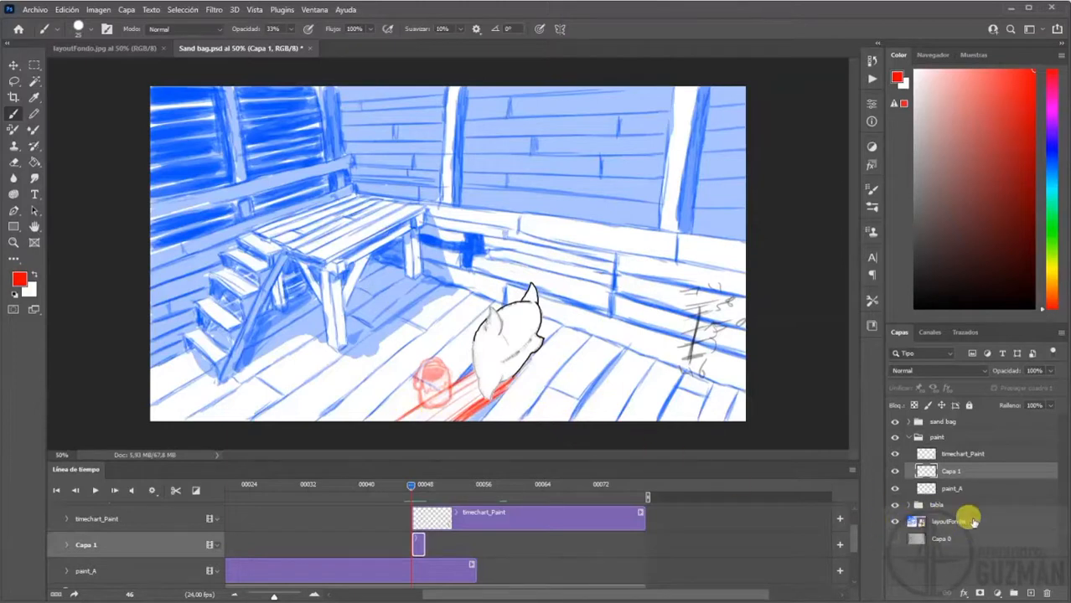
- Duplicate the Capa 1 layer, undo the stray stroke on the copy, and sketch a red motion arc beside the paint bucket on Capa 1
{"action": "left_click_drag", "start_coordinate": [963, 471], "coordinate": [1029, 592]}
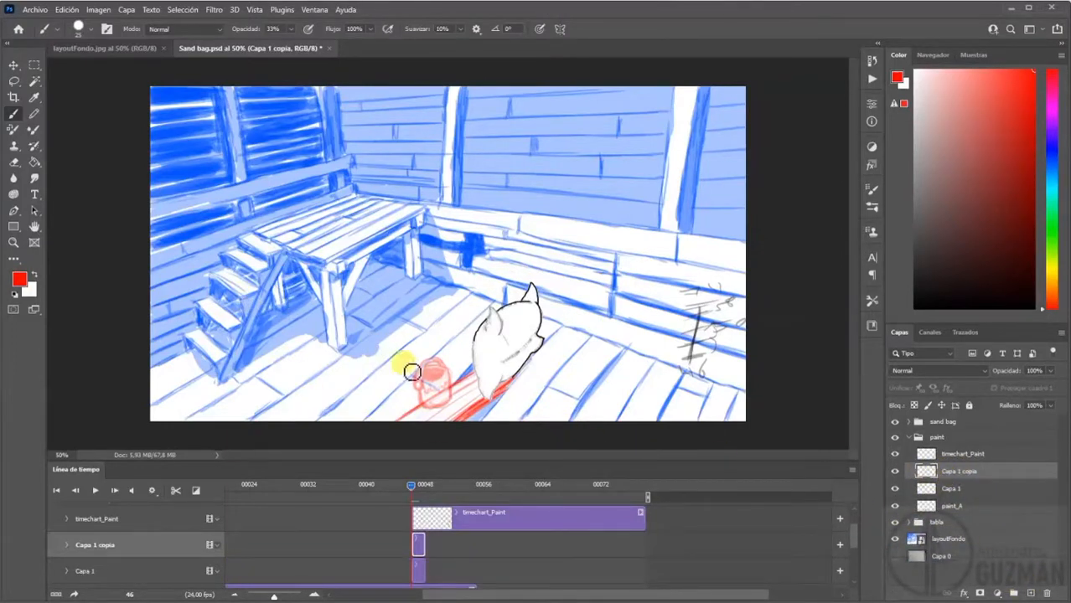
{"action": "left_click", "coordinate": [17, 278]}
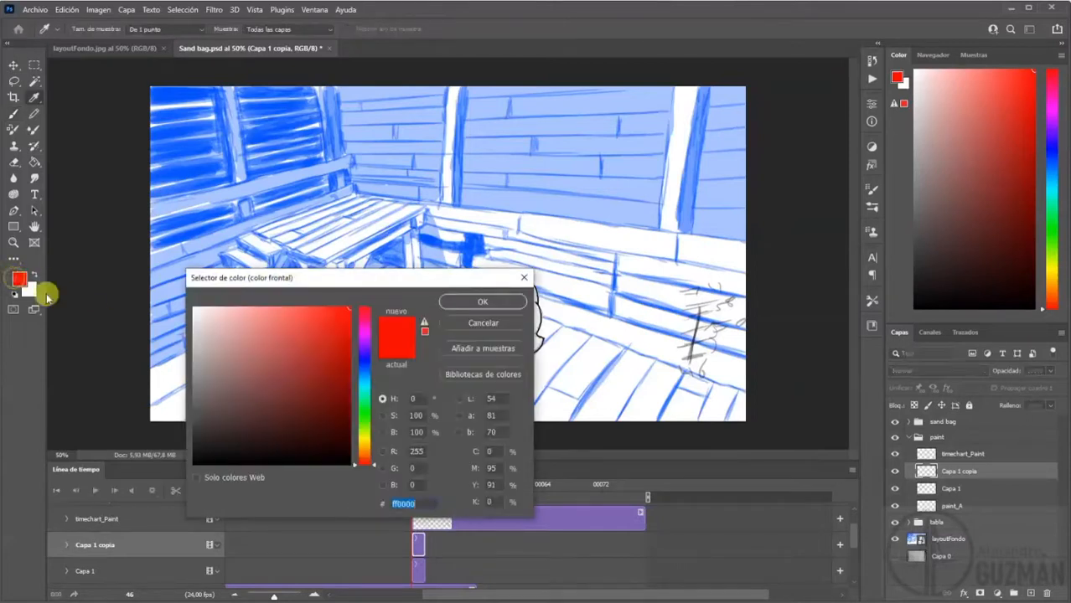
{"action": "left_click", "coordinate": [476, 302]}
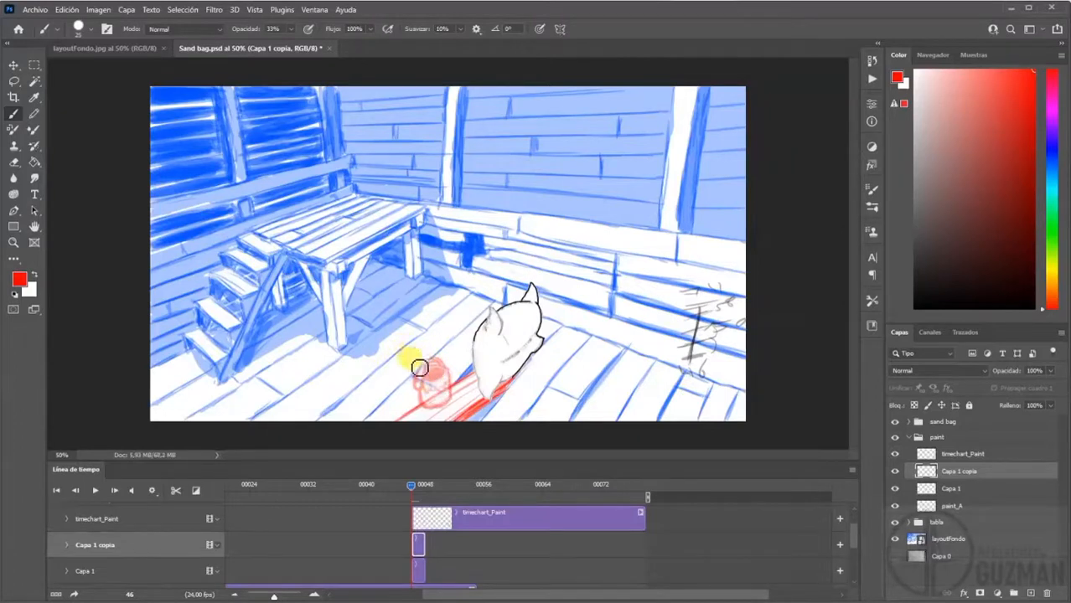
{"action": "key", "text": "ctrl+z"}
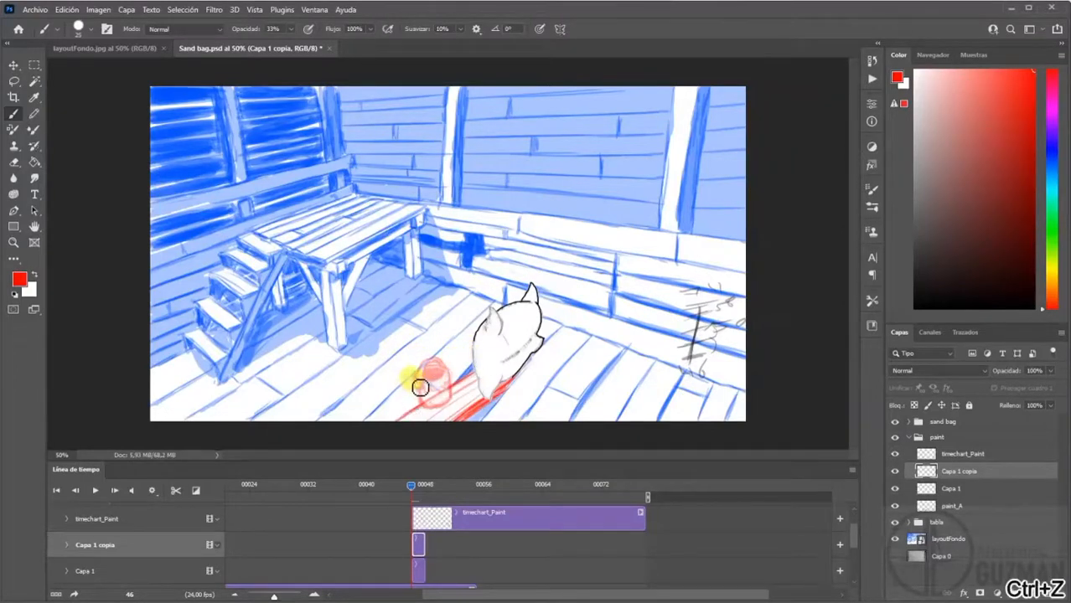
{"action": "left_click", "coordinate": [942, 488]}
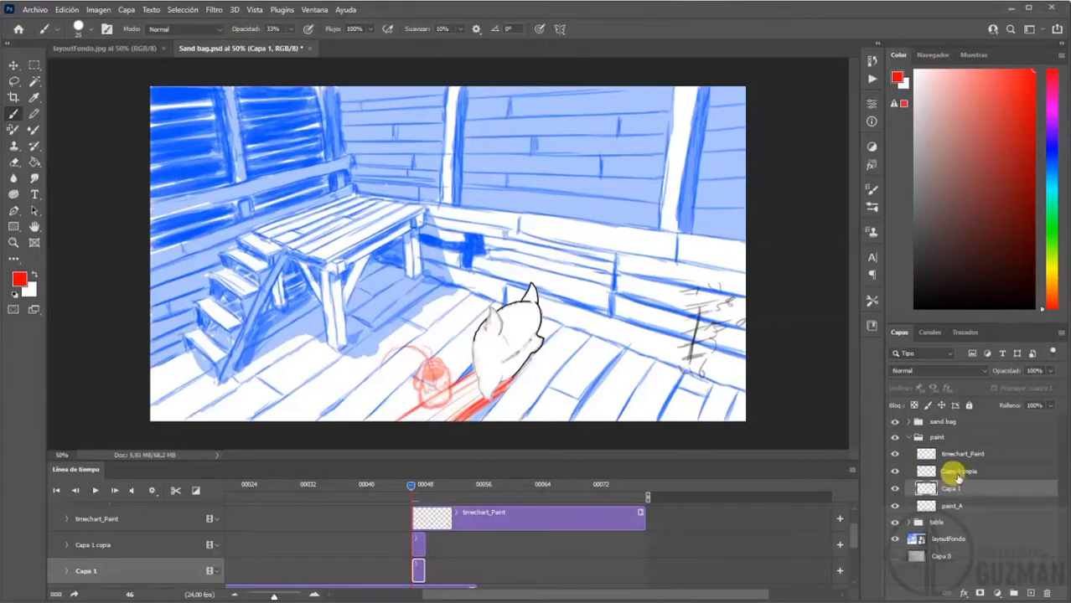
- On Capa 1 copia, sketch the paint bucket in red as it tips through the air, with its body, rim, handle and splashing paint
{"action": "left_click", "coordinate": [930, 471]}
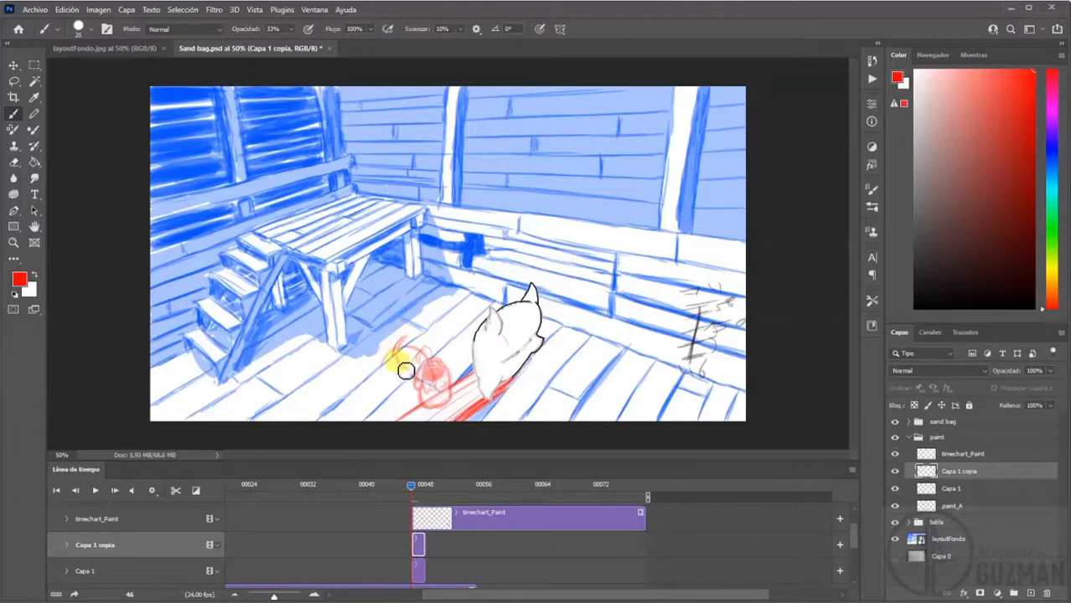
{"action": "key", "text": "ctrl+plus"}
{"action": "key", "text": "ctrl+plus"}
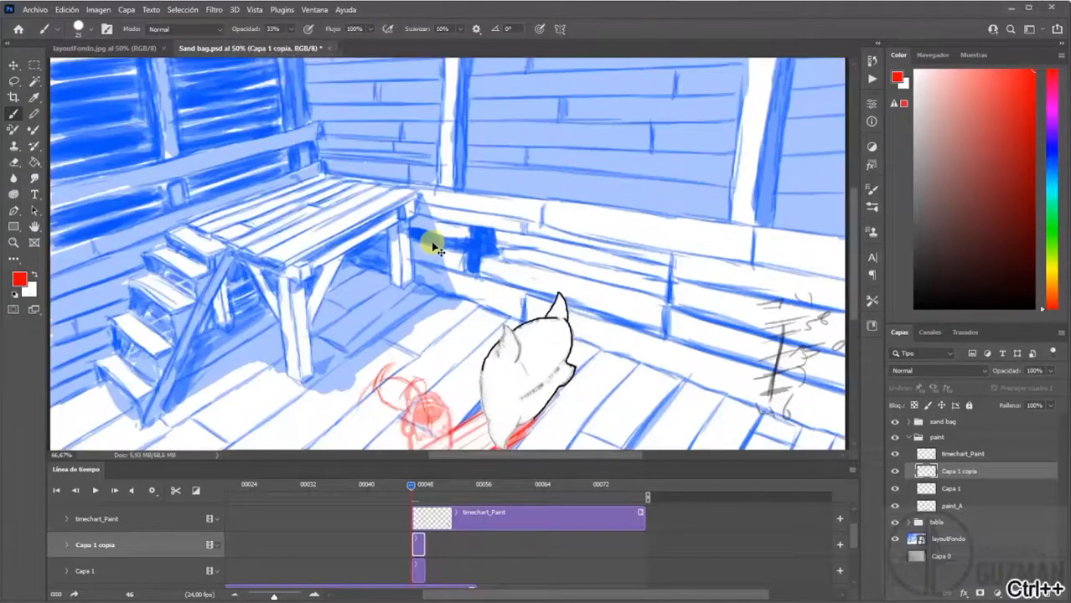
{"action": "left_click_drag", "start_coordinate": [465, 379], "coordinate": [452, 209]}
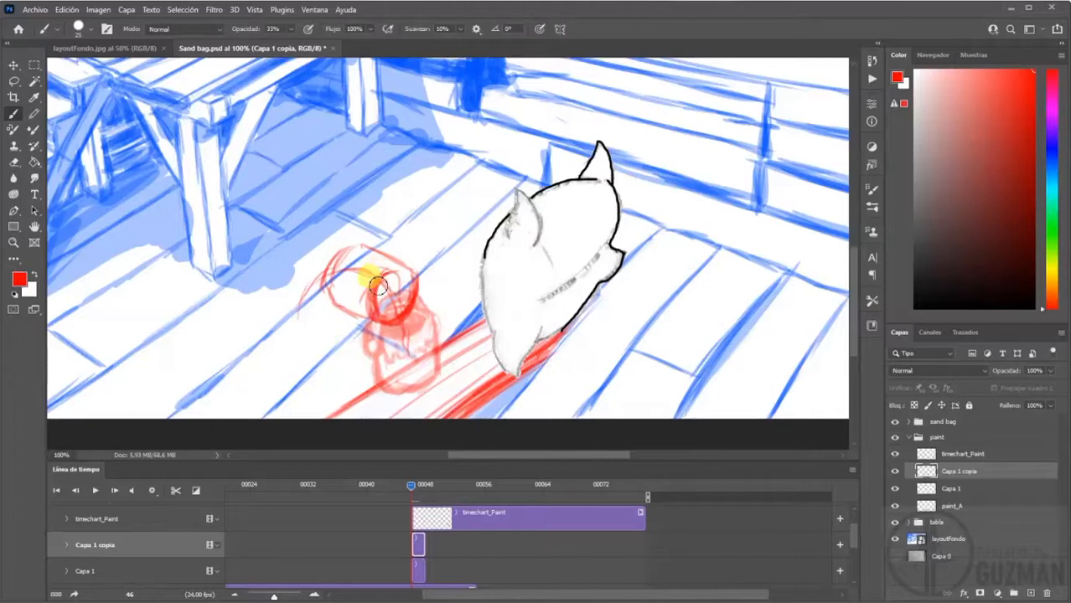
{"action": "mouse_move", "coordinate": [379, 320]}
{"action": "left_mouse_down"}
{"action": "mouse_move", "coordinate": [345, 266]}
{"action": "mouse_move", "coordinate": [357, 245]}
{"action": "mouse_move", "coordinate": [337, 257]}
{"action": "mouse_move", "coordinate": [341, 271]}
{"action": "mouse_move", "coordinate": [328, 279]}
{"action": "mouse_move", "coordinate": [345, 262]}
{"action": "mouse_move", "coordinate": [334, 290]}
{"action": "mouse_move", "coordinate": [359, 250]}
{"action": "mouse_move", "coordinate": [406, 270]}
{"action": "left_mouse_up"}
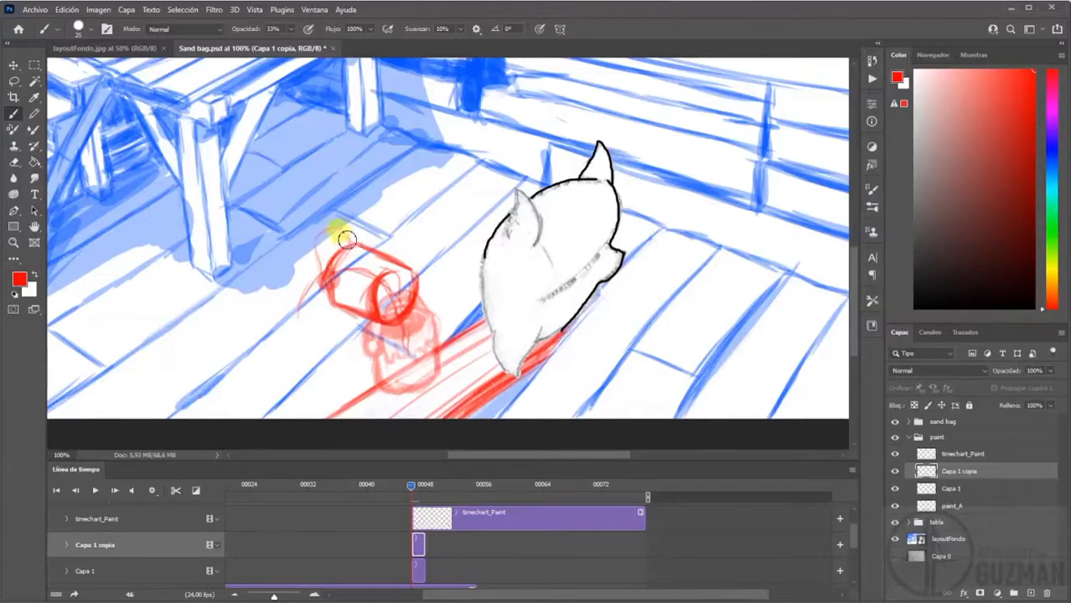
{"action": "left_click_drag", "start_coordinate": [337, 227], "coordinate": [314, 245]}
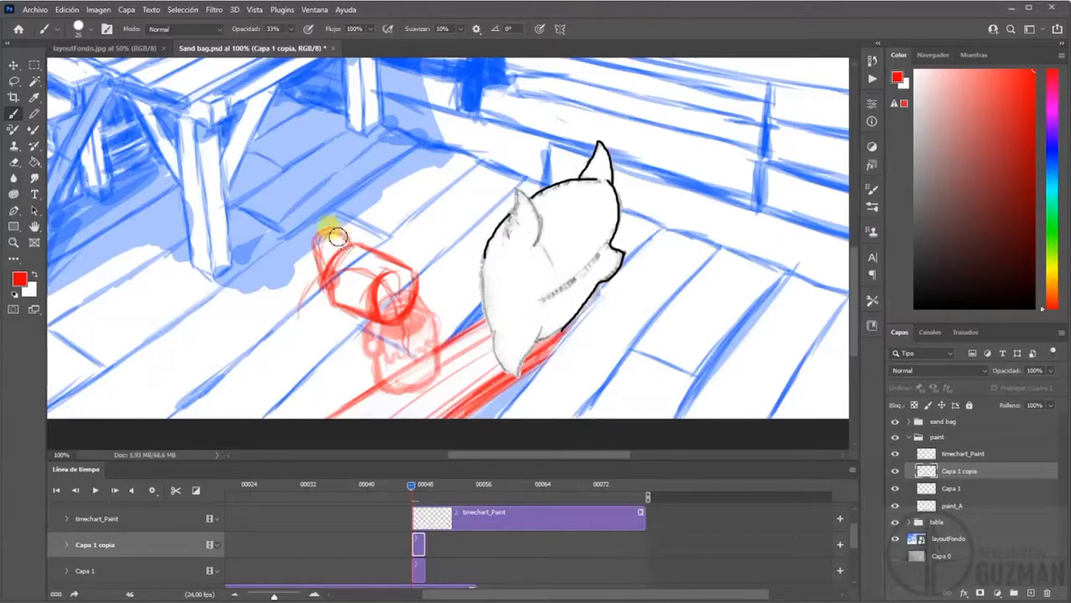
{"action": "mouse_move", "coordinate": [321, 248]}
{"action": "left_mouse_down"}
{"action": "mouse_move", "coordinate": [331, 278]}
{"action": "mouse_move", "coordinate": [360, 251]}
{"action": "left_mouse_up"}
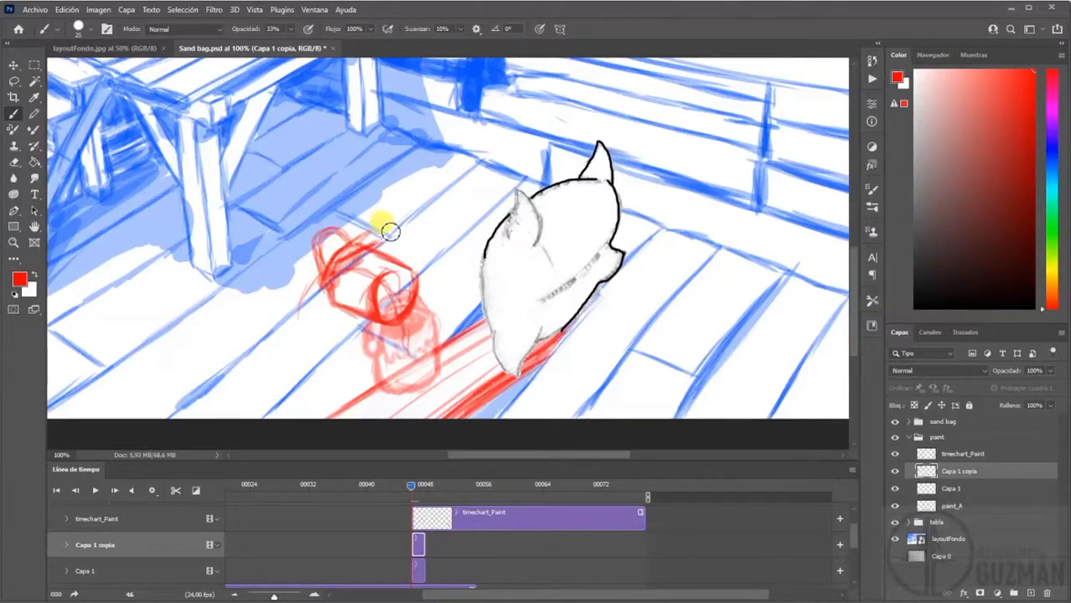
{"action": "left_click_drag", "start_coordinate": [399, 231], "coordinate": [389, 235]}
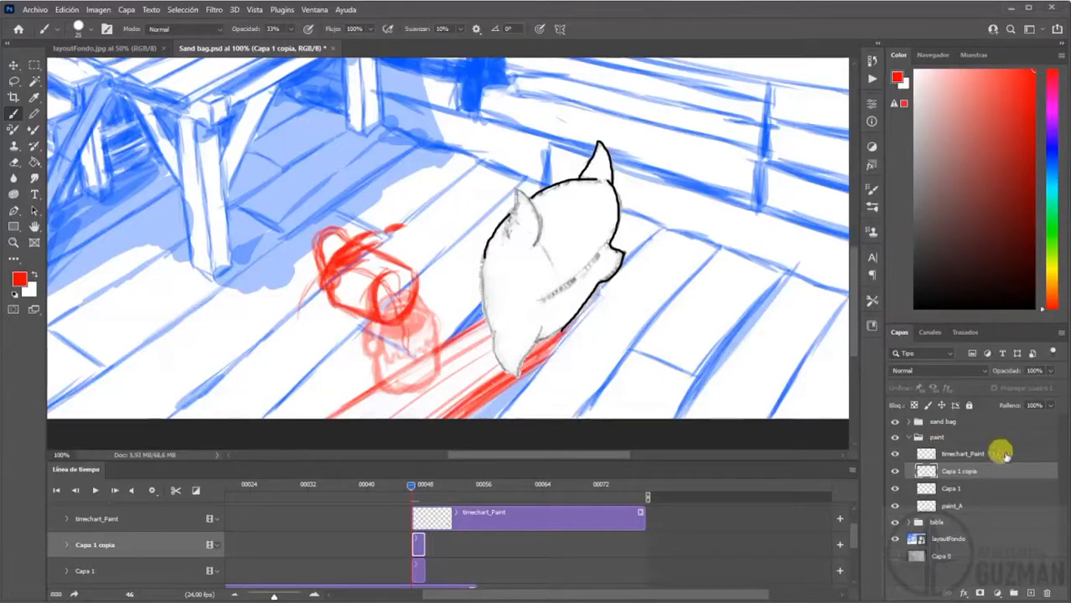
- Duplicate the Capa 1 layer and paint white inside the tipped paint bucket on the copy to cover the lines behind it
{"action": "left_click", "coordinate": [936, 489]}
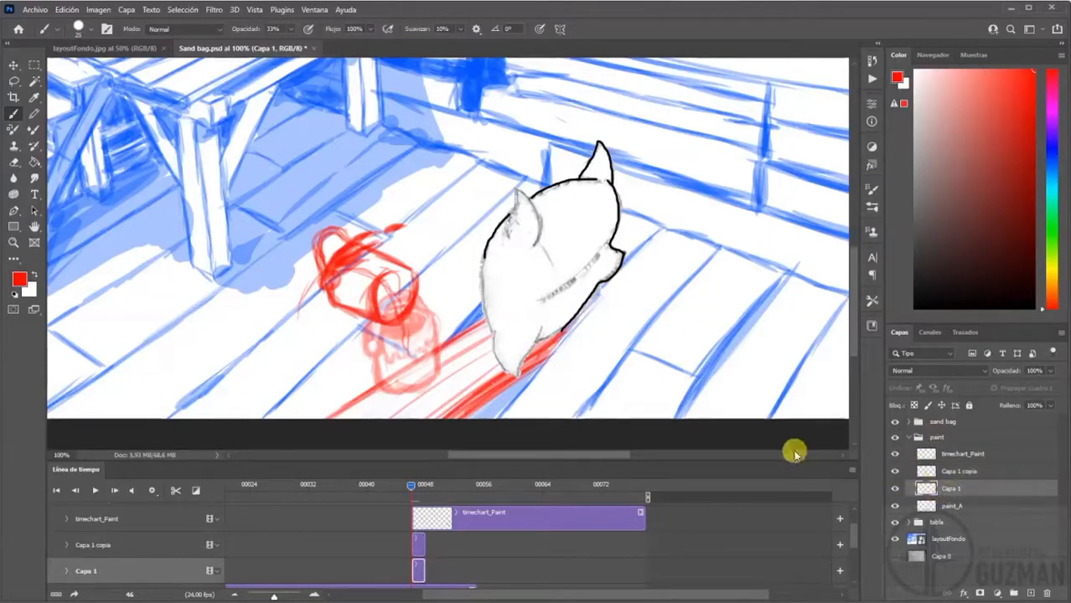
{"action": "left_click_drag", "start_coordinate": [985, 489], "coordinate": [1028, 593]}
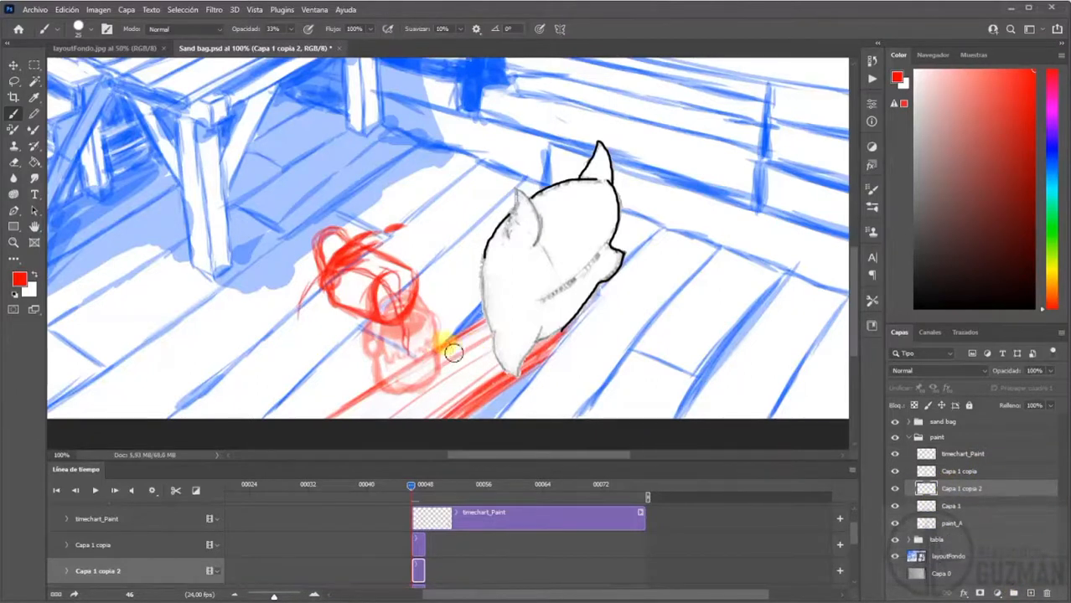
{"action": "key", "text": "e"}
{"action": "left_click_drag", "start_coordinate": [393, 271], "coordinate": [378, 291]}
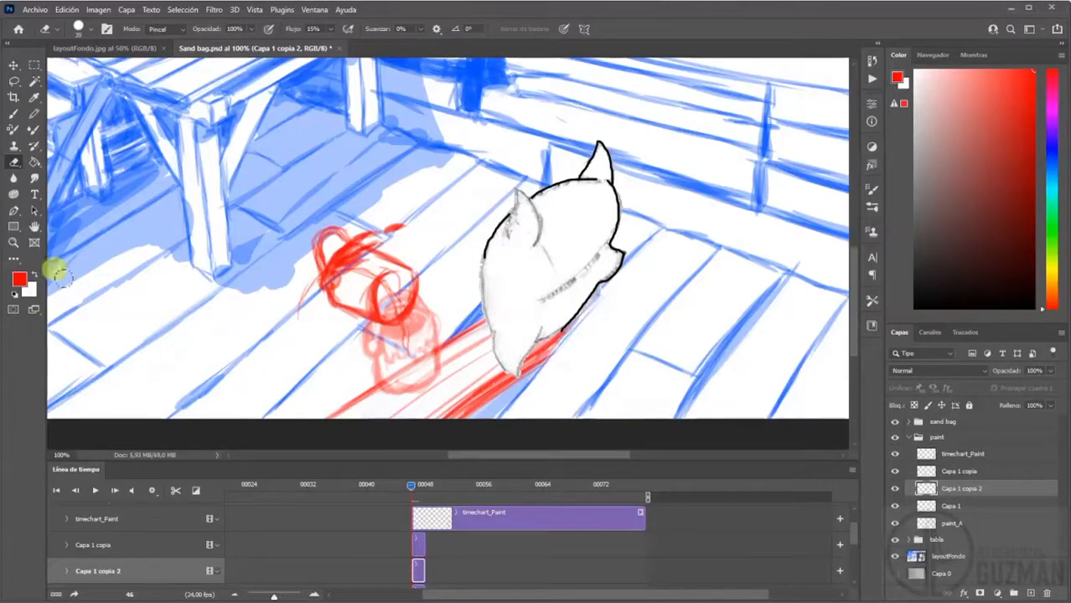
{"action": "left_click", "coordinate": [34, 274]}
{"action": "key", "text": "b"}
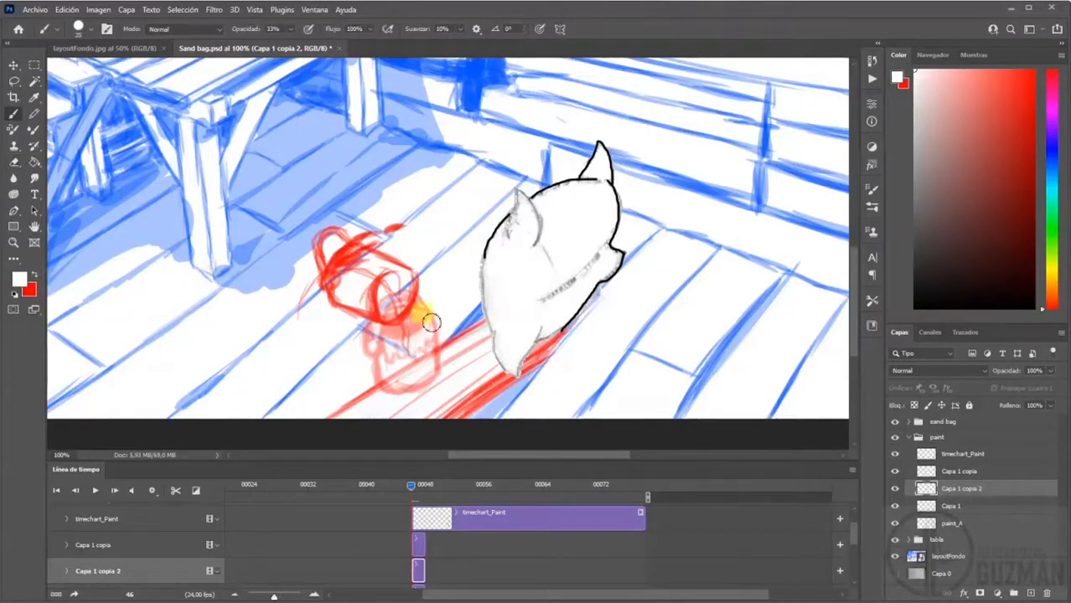
{"action": "mouse_move", "coordinate": [332, 270]}
{"action": "left_mouse_down"}
{"action": "mouse_move", "coordinate": [377, 256]}
{"action": "mouse_move", "coordinate": [383, 293]}
{"action": "mouse_move", "coordinate": [365, 298]}
{"action": "mouse_move", "coordinate": [373, 273]}
{"action": "mouse_move", "coordinate": [381, 271]}
{"action": "mouse_move", "coordinate": [383, 298]}
{"action": "mouse_move", "coordinate": [389, 276]}
{"action": "mouse_move", "coordinate": [404, 271]}
{"action": "mouse_move", "coordinate": [386, 294]}
{"action": "mouse_move", "coordinate": [350, 282]}
{"action": "mouse_move", "coordinate": [354, 257]}
{"action": "mouse_move", "coordinate": [391, 280]}
{"action": "mouse_move", "coordinate": [360, 271]}
{"action": "mouse_move", "coordinate": [388, 295]}
{"action": "mouse_move", "coordinate": [348, 280]}
{"action": "mouse_move", "coordinate": [393, 274]}
{"action": "mouse_move", "coordinate": [337, 249]}
{"action": "mouse_move", "coordinate": [330, 282]}
{"action": "mouse_move", "coordinate": [317, 232]}
{"action": "mouse_move", "coordinate": [306, 244]}
{"action": "mouse_move", "coordinate": [332, 291]}
{"action": "mouse_move", "coordinate": [373, 307]}
{"action": "left_mouse_up"}
{"action": "mouse_move", "coordinate": [368, 269]}
{"action": "left_mouse_down"}
{"action": "mouse_move", "coordinate": [335, 261]}
{"action": "mouse_move", "coordinate": [354, 235]}
{"action": "mouse_move", "coordinate": [364, 240]}
{"action": "mouse_move", "coordinate": [326, 230]}
{"action": "left_mouse_up"}
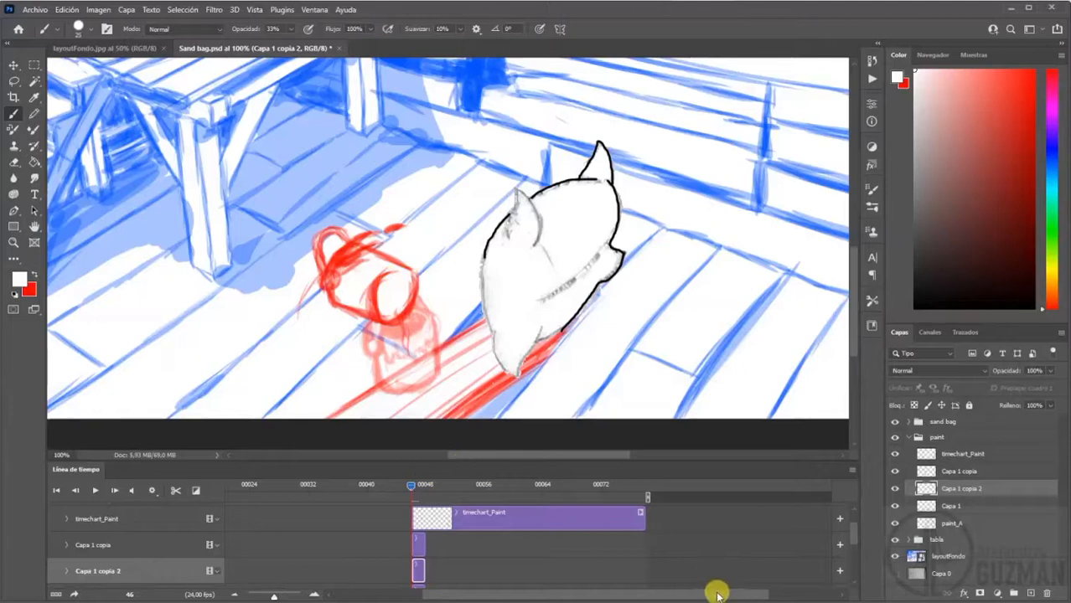
- Merge the Capa 1 copia and Capa 1 copia 2 layers into a single layer
{"action": "left_click_drag", "start_coordinate": [718, 592], "coordinate": [670, 595]}
{"action": "left_click", "coordinate": [959, 473]}
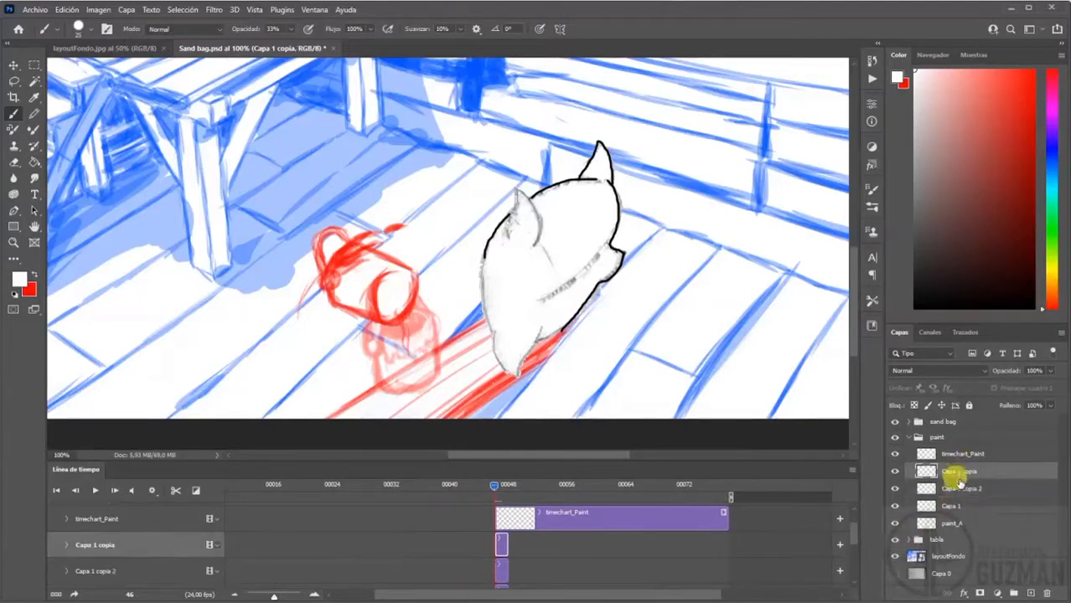
{"action": "left_click", "coordinate": [953, 490], "text": "shift"}
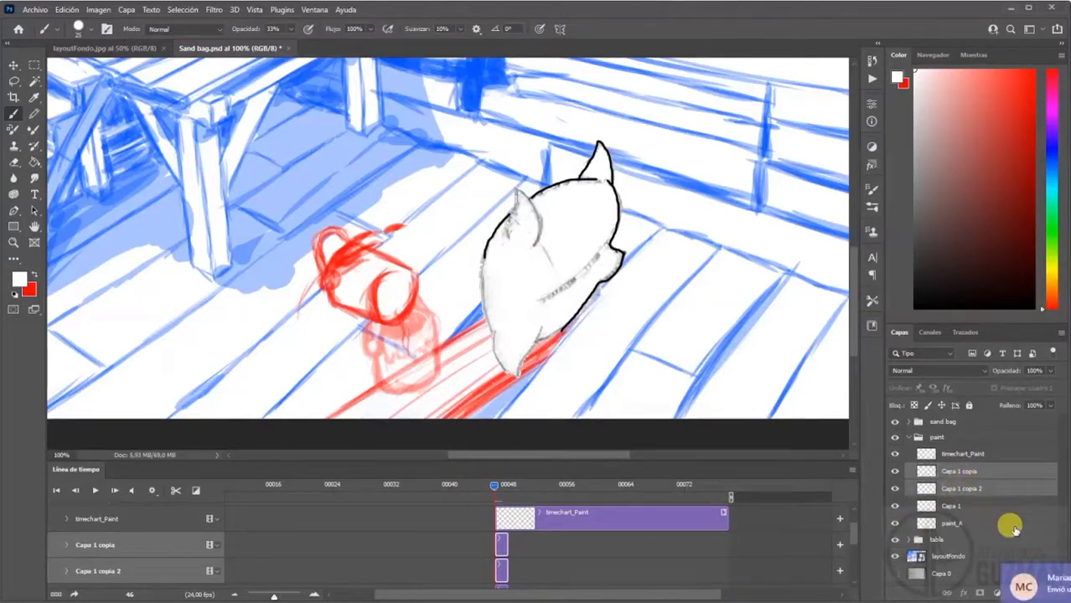
{"action": "key", "text": "e"}
{"action": "right_click", "coordinate": [963, 472]}
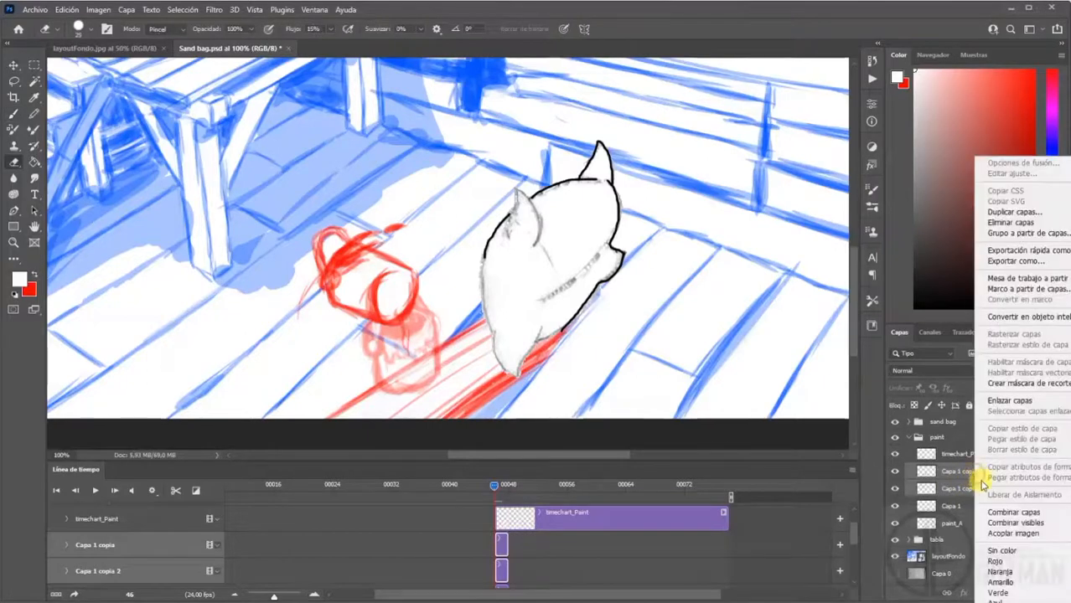
{"action": "left_click", "coordinate": [1027, 512]}
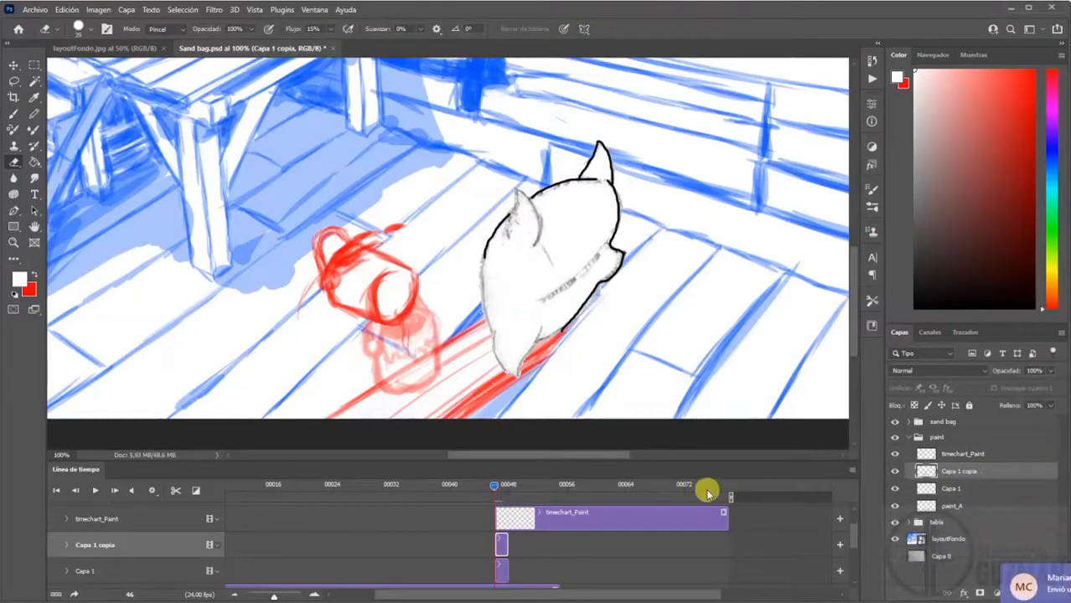
- Extend the end of the Capa 1 clip on the timeline by about two frames
{"action": "mouse_move", "coordinate": [495, 492]}
{"action": "left_mouse_down"}
{"action": "mouse_move", "coordinate": [471, 486]}
{"action": "mouse_move", "coordinate": [505, 486]}
{"action": "mouse_move", "coordinate": [479, 486]}
{"action": "mouse_move", "coordinate": [505, 486]}
{"action": "mouse_move", "coordinate": [493, 486]}
{"action": "left_mouse_up"}
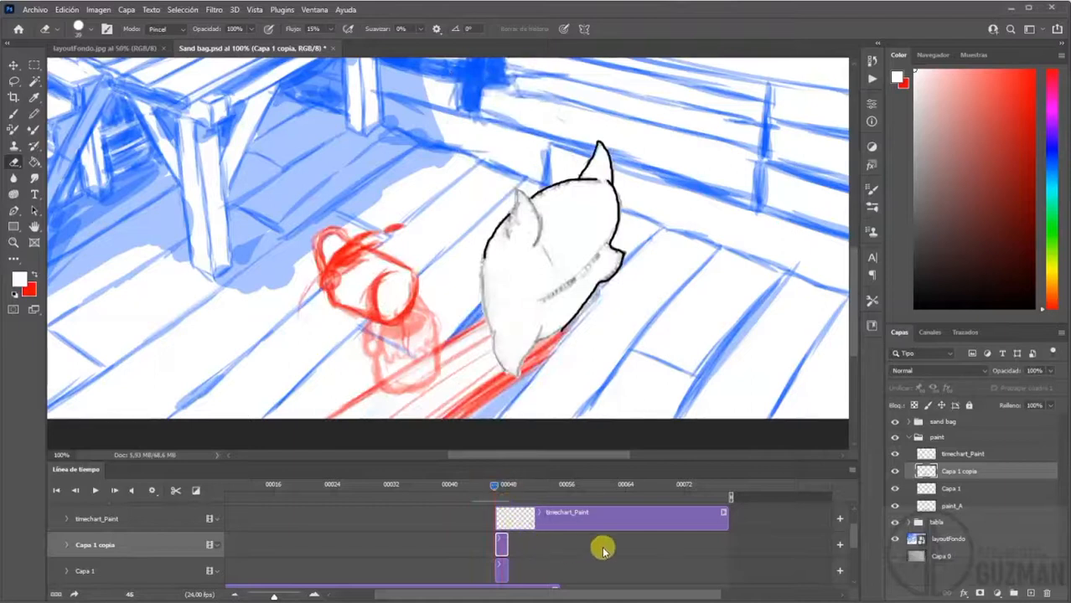
{"action": "left_click", "coordinate": [510, 571]}
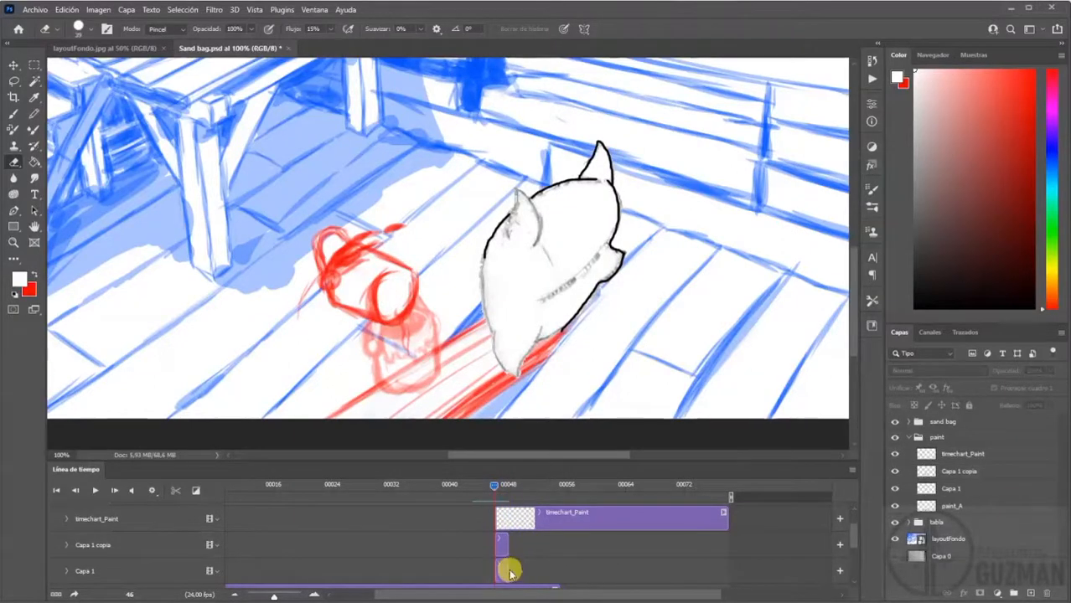
{"action": "left_click_drag", "start_coordinate": [507, 570], "coordinate": [520, 569]}
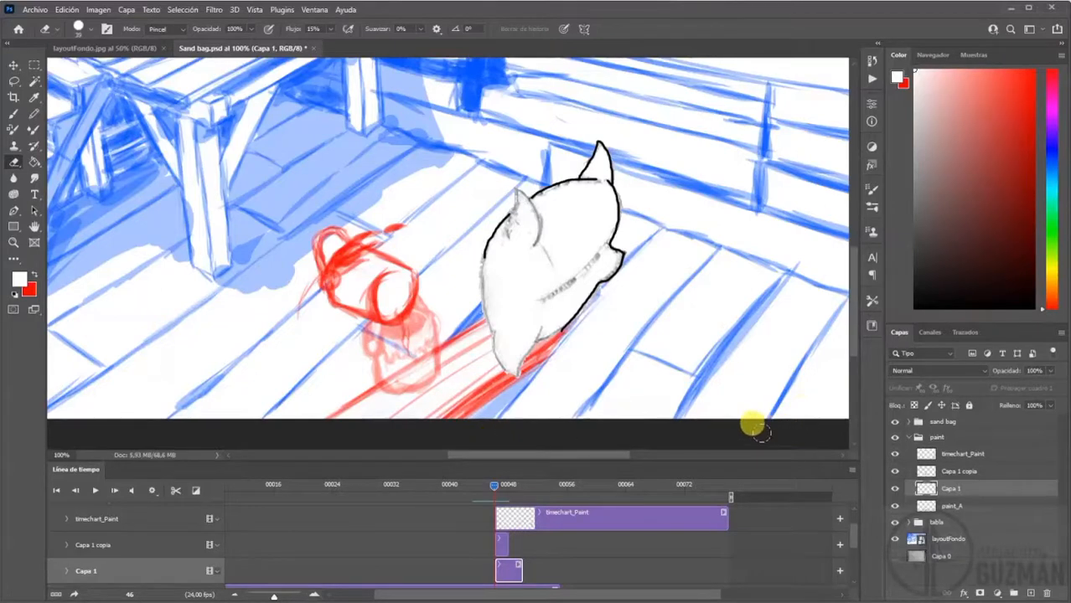
- Move the Capa 1 copia layer below Capa 1 and rename it paint_b
{"action": "left_click", "coordinate": [971, 471]}
{"action": "left_click_drag", "start_coordinate": [955, 471], "coordinate": [956, 486]}
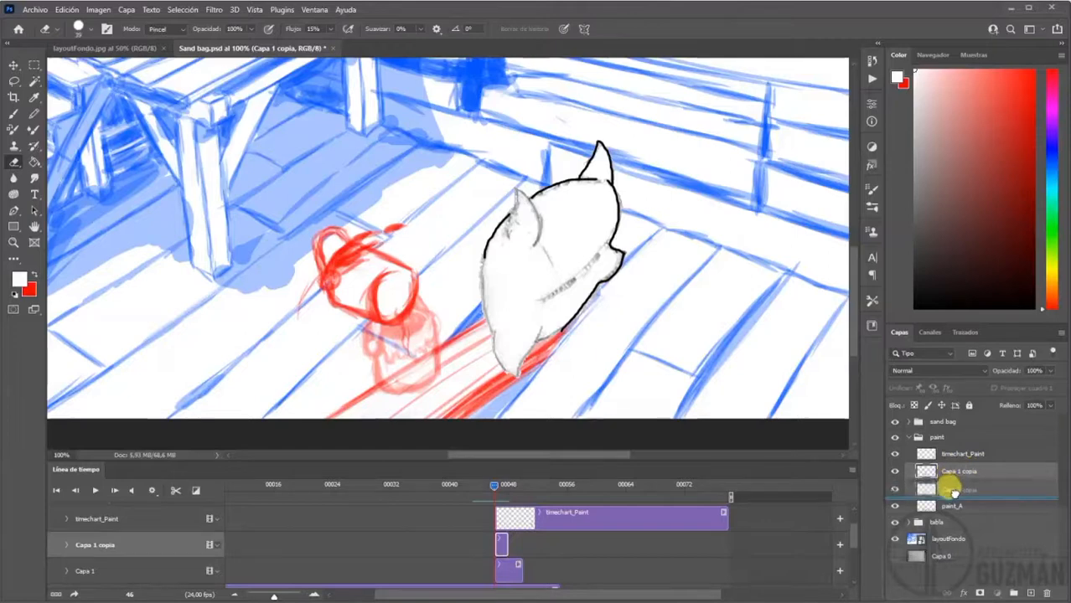
{"action": "double_click", "coordinate": [958, 488]}
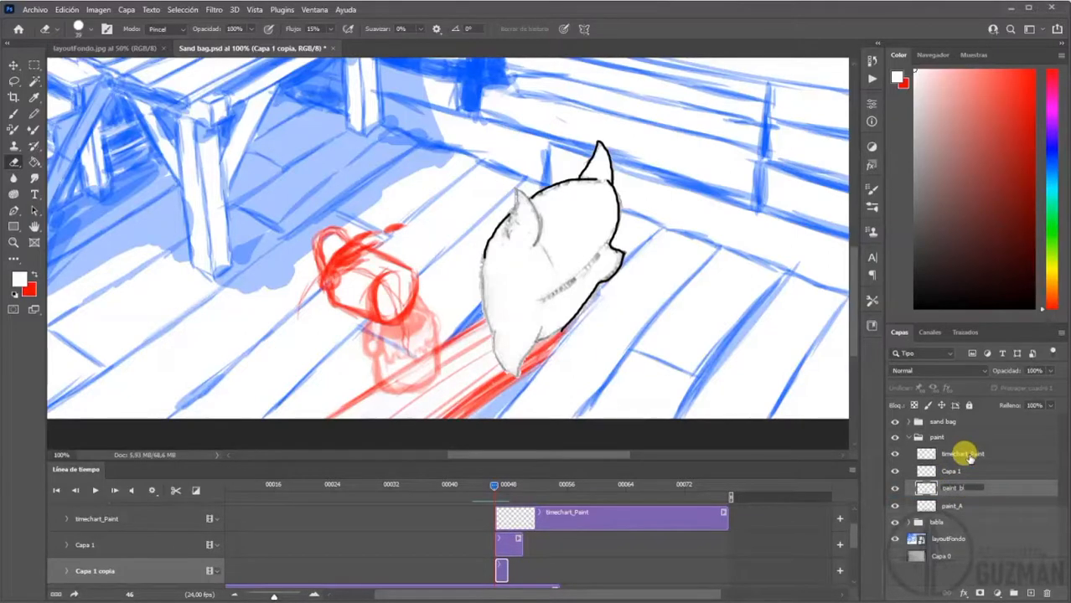
{"action": "key", "text": "BackSpace"}
{"action": "key", "text": "shift+b"}
{"action": "key", "text": "shift+b"}
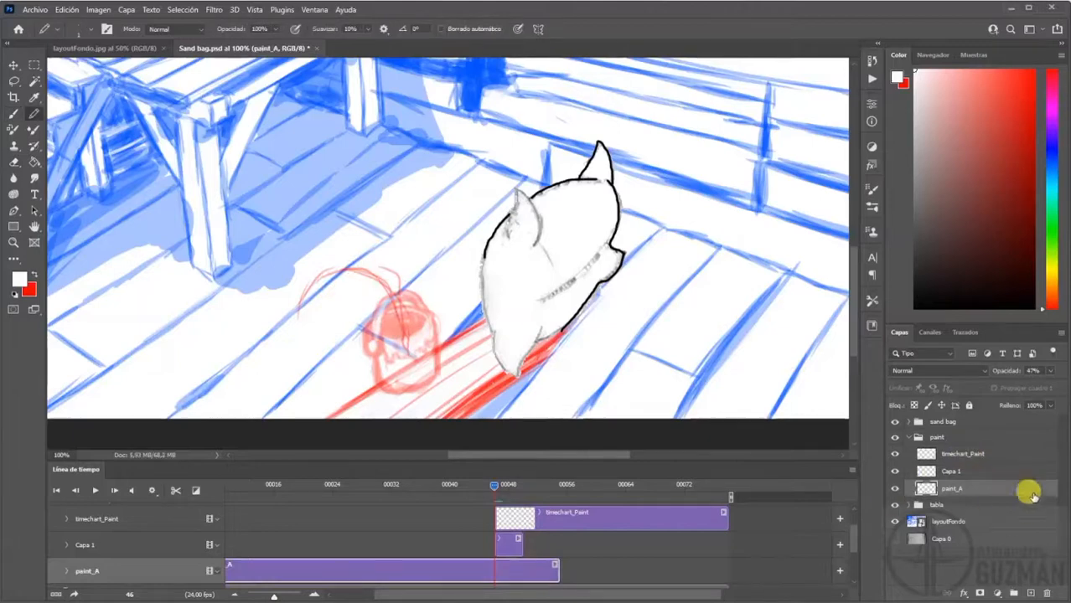
- Undo the removal of the paint_b layer and open its layer style settings
{"action": "key", "text": "ctrl+z"}
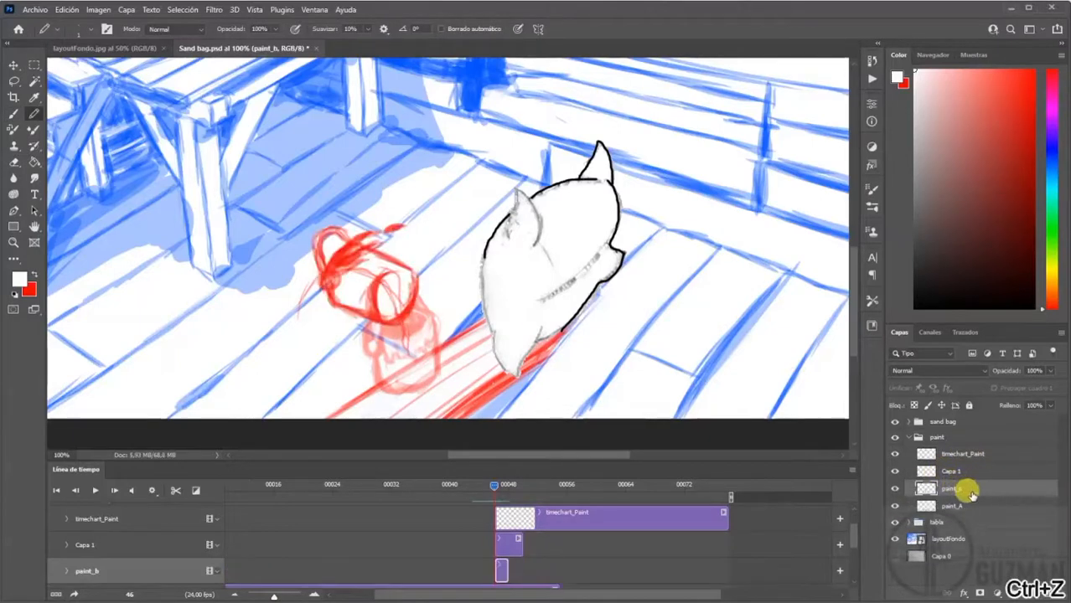
{"action": "double_click", "coordinate": [958, 491]}
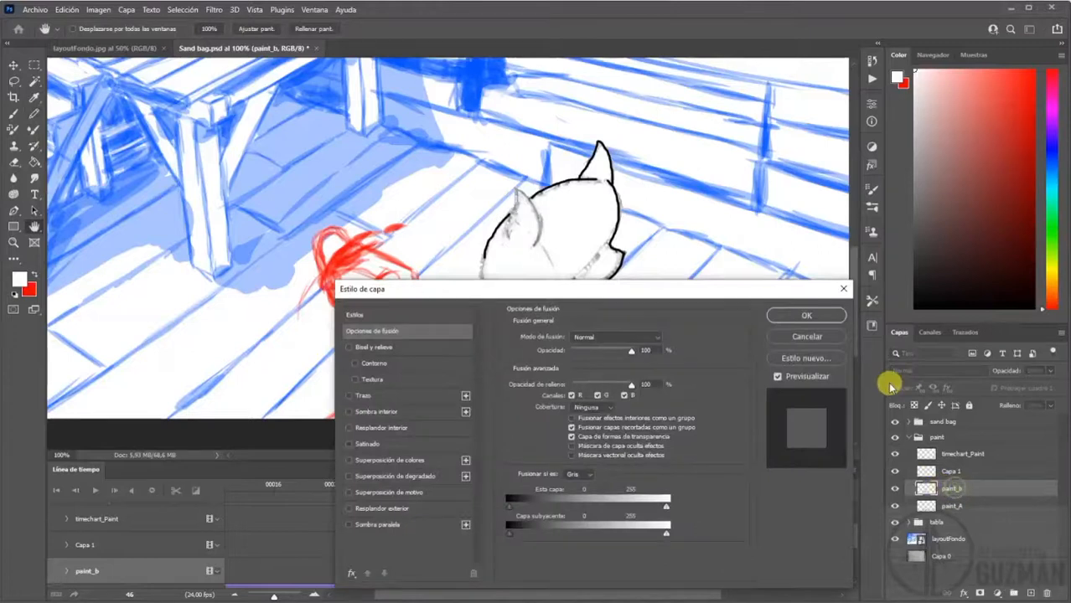
{"action": "left_click", "coordinate": [889, 325]}
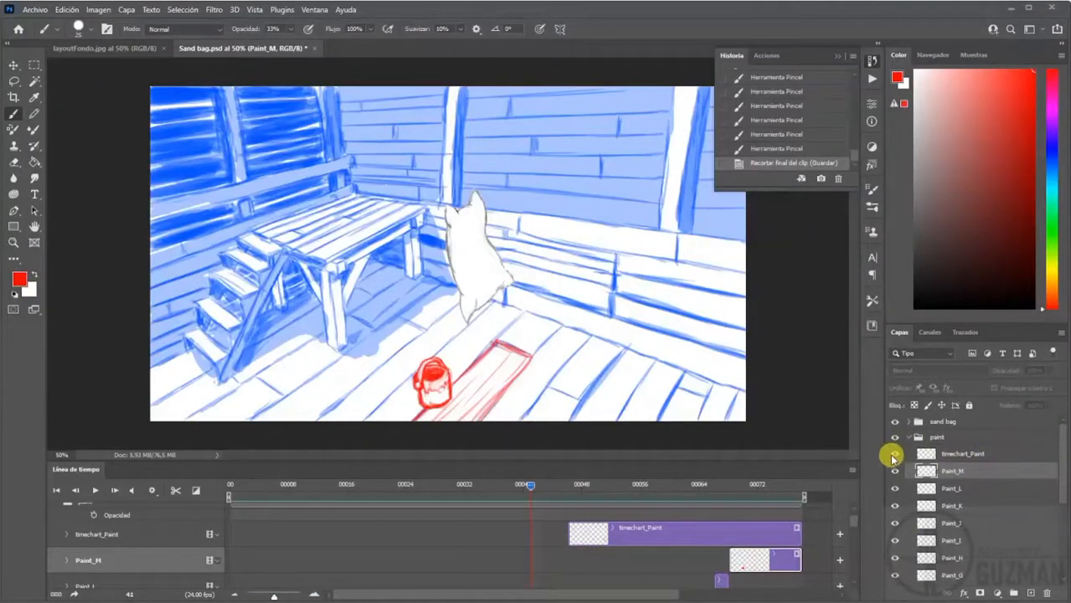
- Hide the timechart_Paint layer in the paint group
{"action": "left_click", "coordinate": [894, 455]}
{"action": "mouse_move", "coordinate": [1060, 451]}
{"action": "left_mouse_down"}
{"action": "mouse_move", "coordinate": [1062, 490]}
{"action": "mouse_move", "coordinate": [1063, 476]}
{"action": "left_mouse_up"}
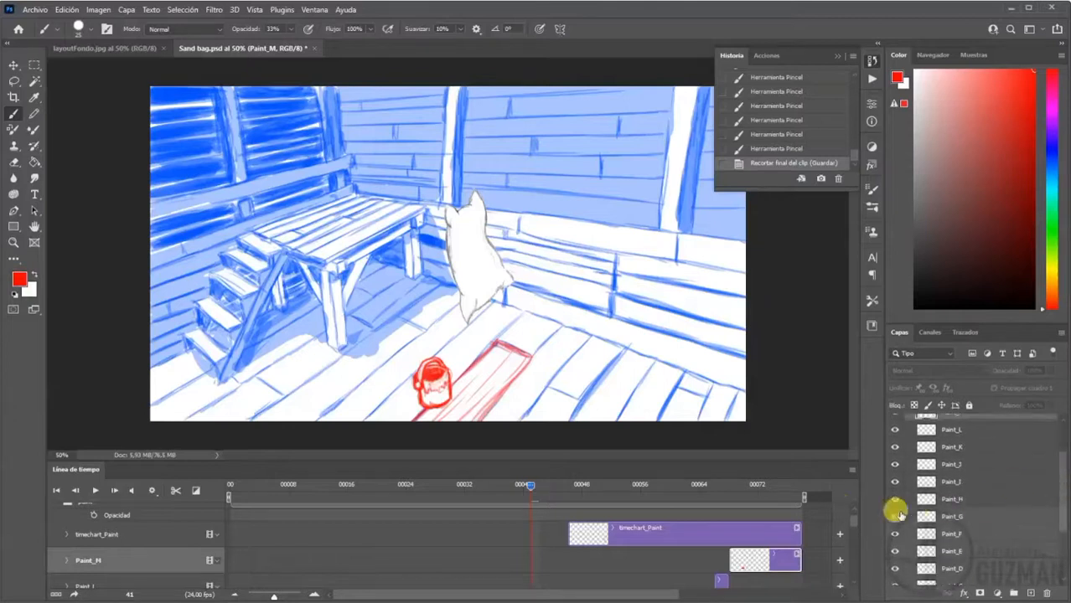
{"action": "scroll", "coordinate": [853, 513], "scroll_direction": "down", "scroll_amount": 5}
{"action": "mouse_move", "coordinate": [860, 534]}
{"action": "left_mouse_down"}
{"action": "mouse_move", "coordinate": [865, 566]}
{"action": "mouse_move", "coordinate": [870, 527]}
{"action": "mouse_move", "coordinate": [868, 551]}
{"action": "left_mouse_up"}
- Play the whole animation from frame 0 to review the bucket's motion, and save the document
{"action": "mouse_move", "coordinate": [529, 487]}
{"action": "left_mouse_down"}
{"action": "mouse_move", "coordinate": [475, 490]}
{"action": "mouse_move", "coordinate": [700, 464]}
{"action": "mouse_move", "coordinate": [166, 503]}
{"action": "left_mouse_up"}
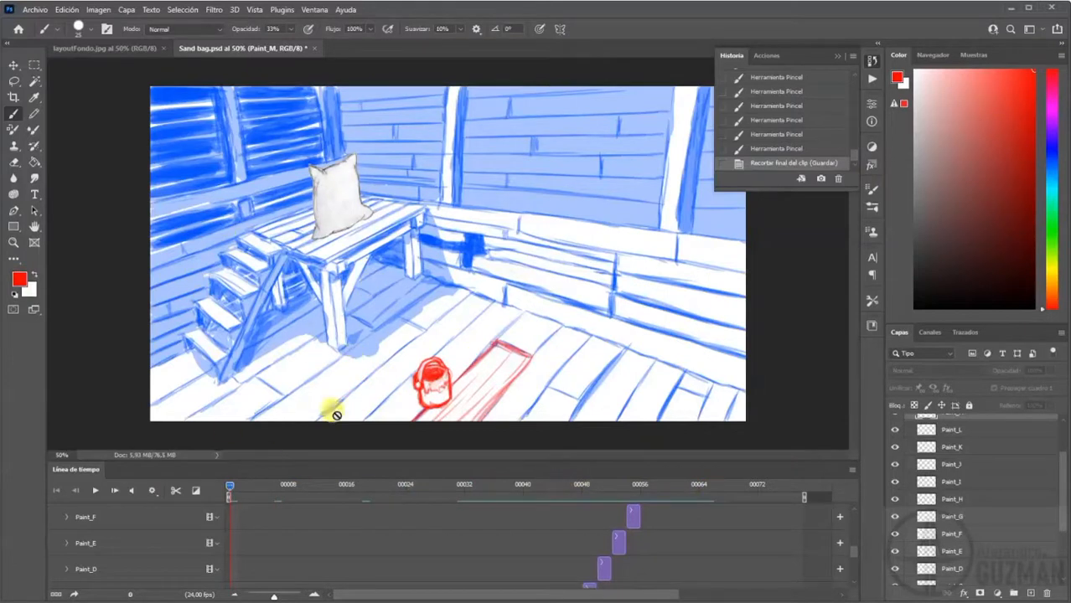
{"action": "left_click", "coordinate": [94, 490]}
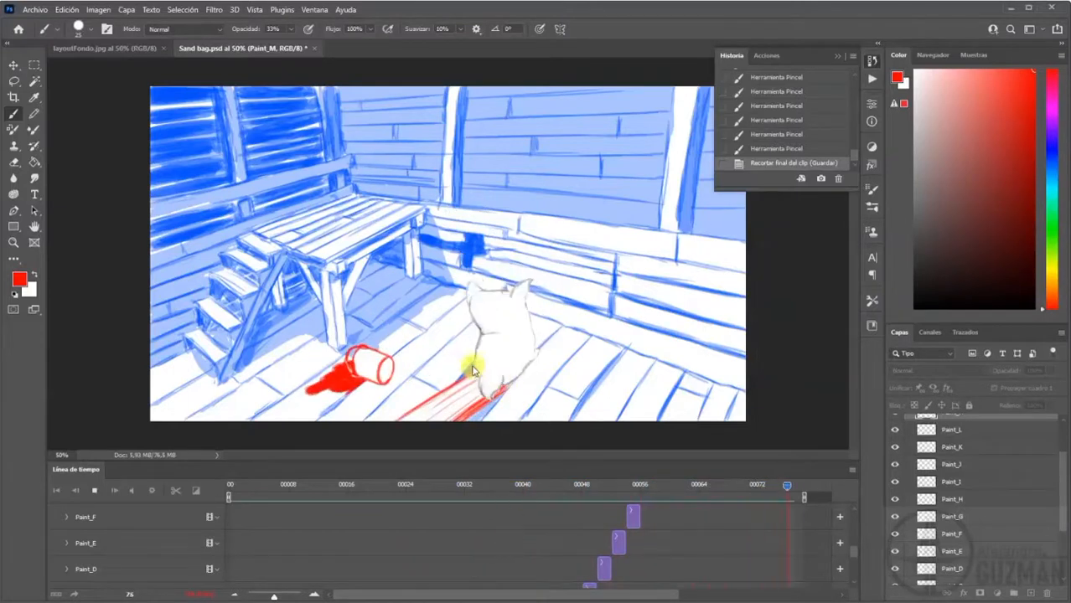
{"action": "left_click", "coordinate": [94, 490]}
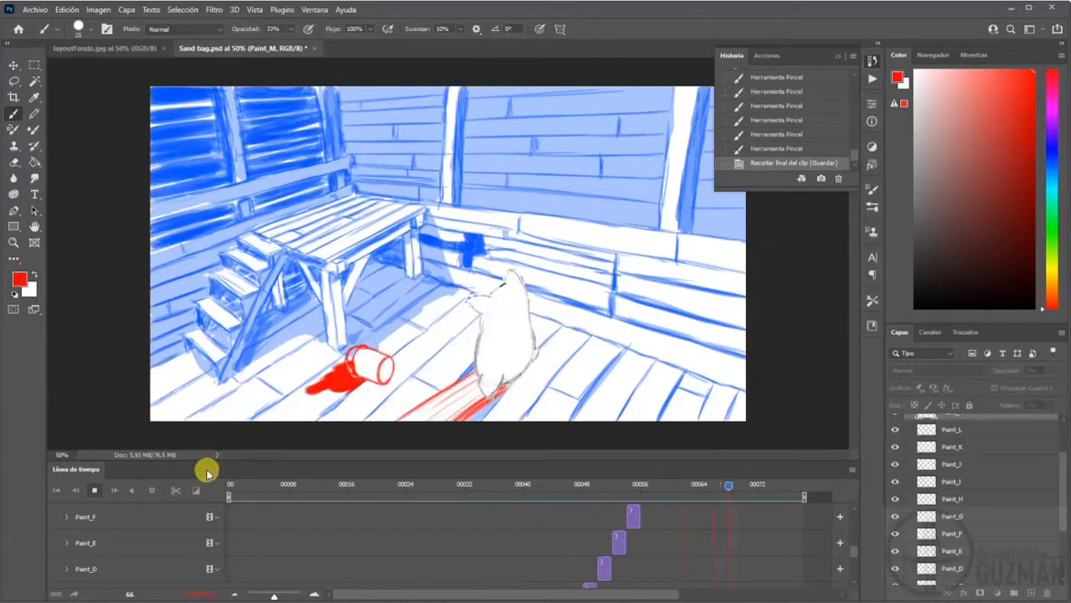
{"action": "left_click", "coordinate": [105, 491]}
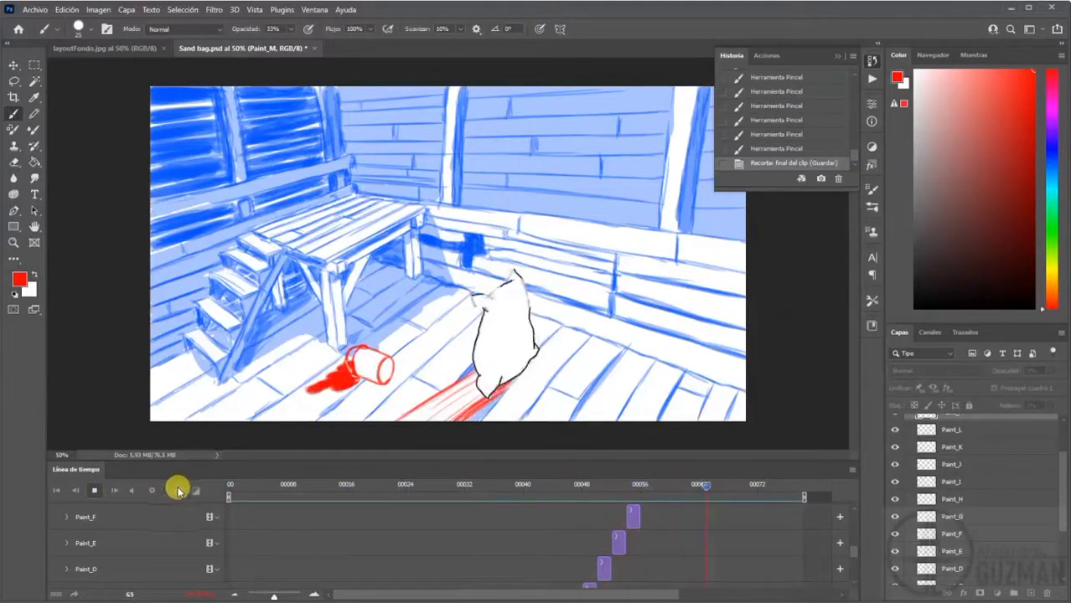
{"action": "key", "text": "ctrl+s"}
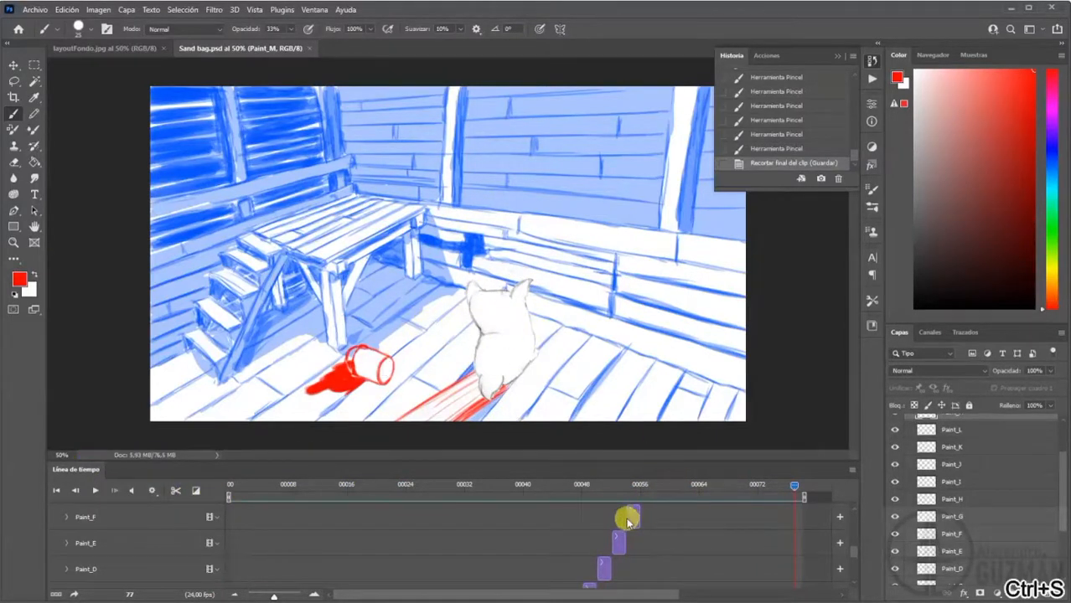
- Collapse the paint group and hide the sand bag group, the paint group and layoutFondo, leaving only the tabla group visible
{"action": "left_click_drag", "start_coordinate": [1063, 475], "coordinate": [1045, 357]}
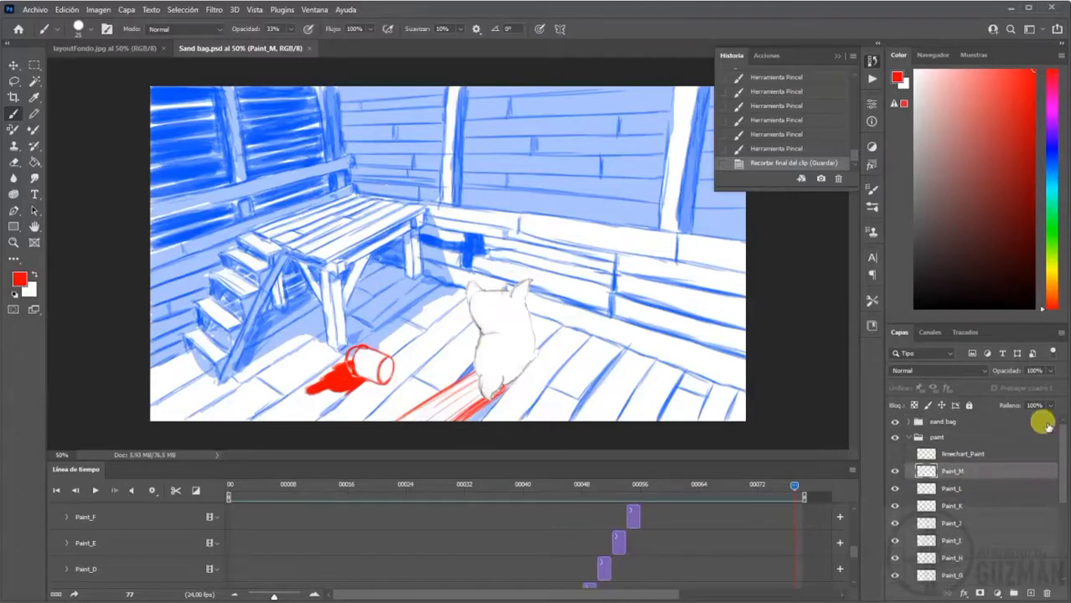
{"action": "left_click", "coordinate": [909, 439]}
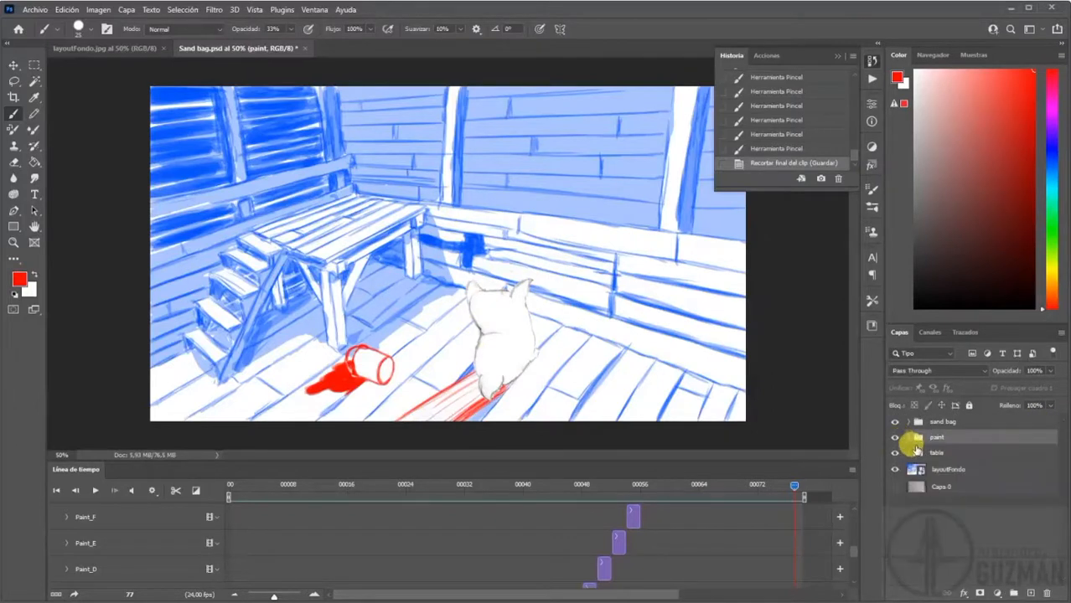
{"action": "left_click_drag", "start_coordinate": [895, 453], "coordinate": [895, 421]}
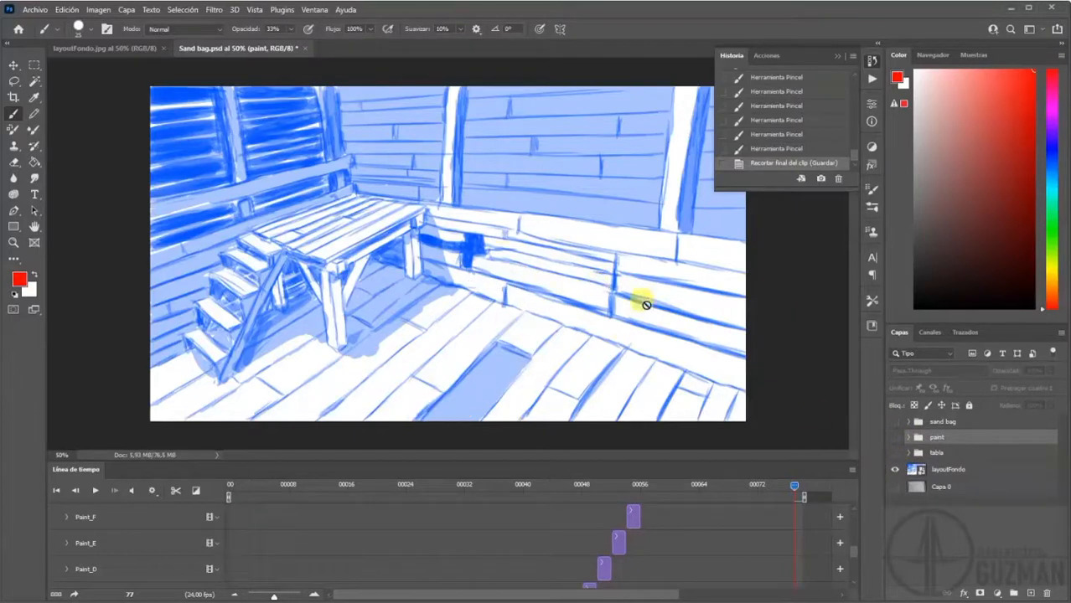
{"action": "left_click", "coordinate": [895, 469]}
{"action": "left_click", "coordinate": [894, 453]}
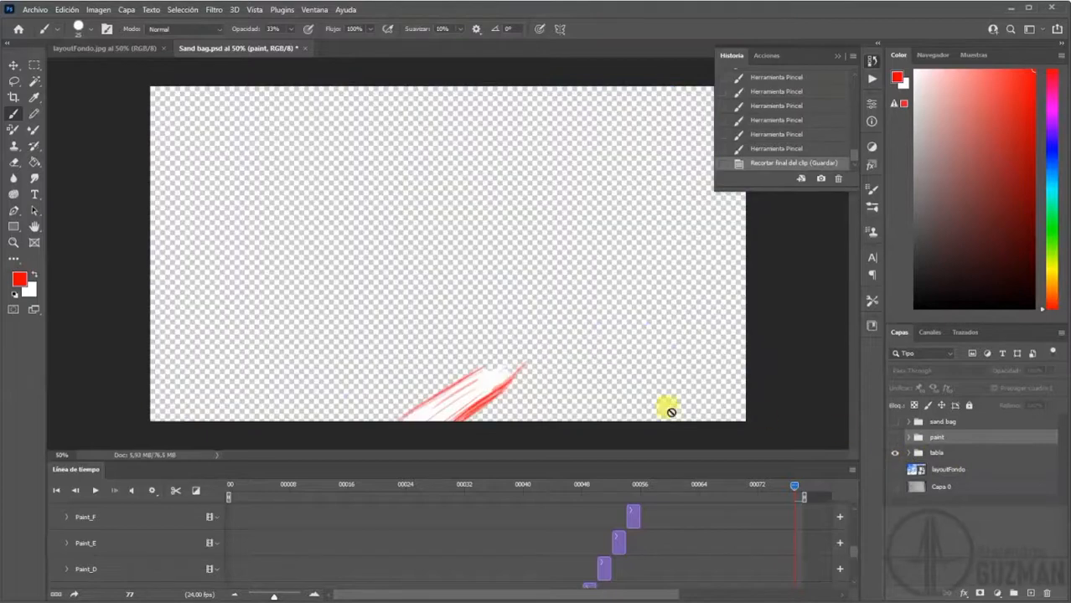
- Open the video render settings and set the output to a Photoshop image sequence in PNG format
{"action": "left_click", "coordinate": [852, 471]}
{"action": "left_click", "coordinate": [880, 432]}
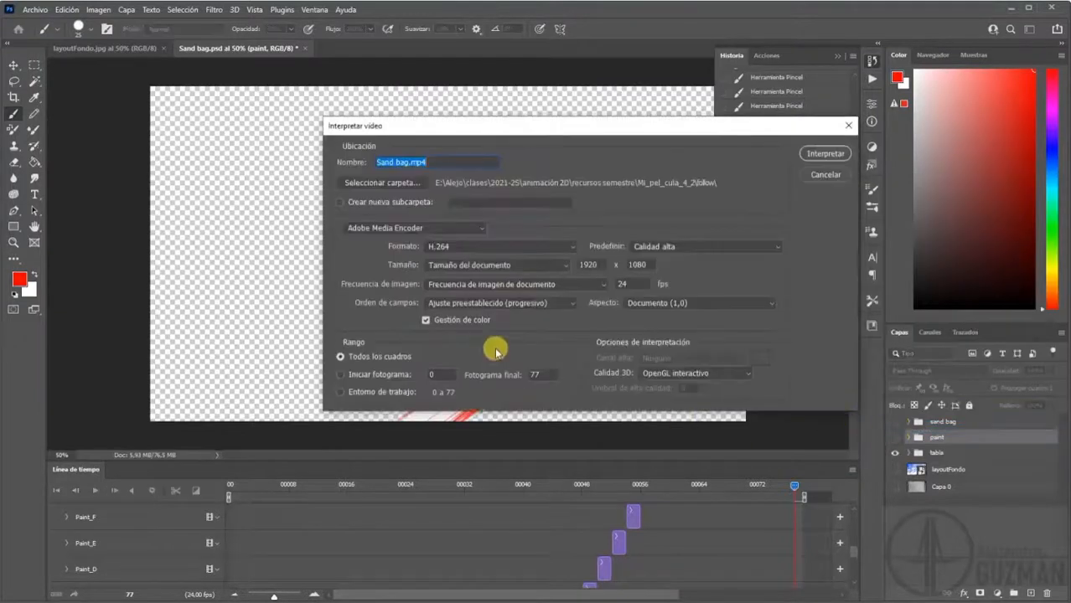
{"action": "left_click", "coordinate": [372, 230]}
{"action": "left_click", "coordinate": [381, 250]}
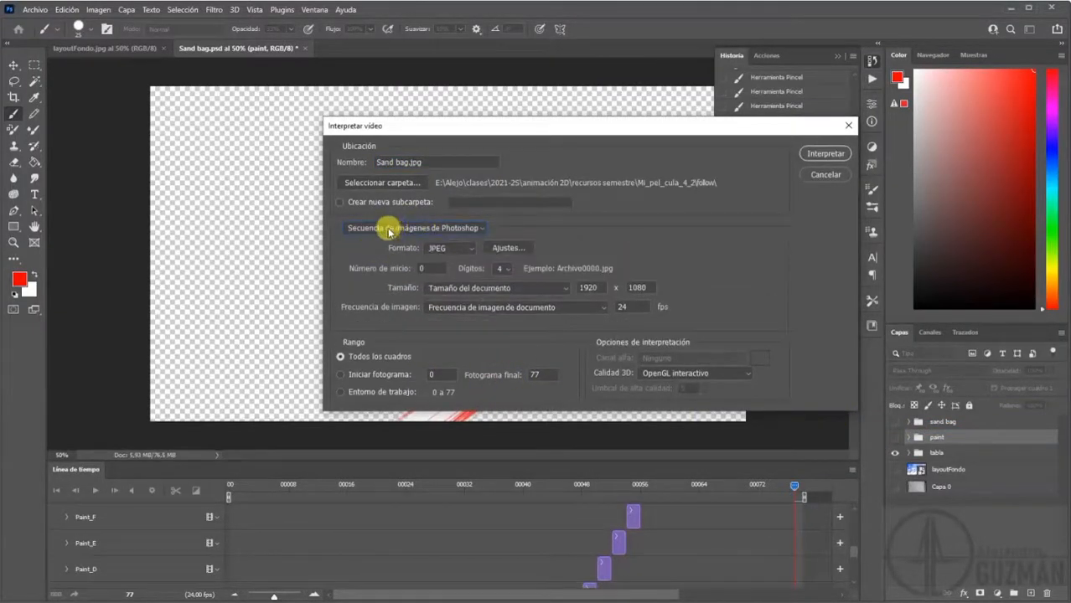
{"action": "left_click", "coordinate": [422, 162]}
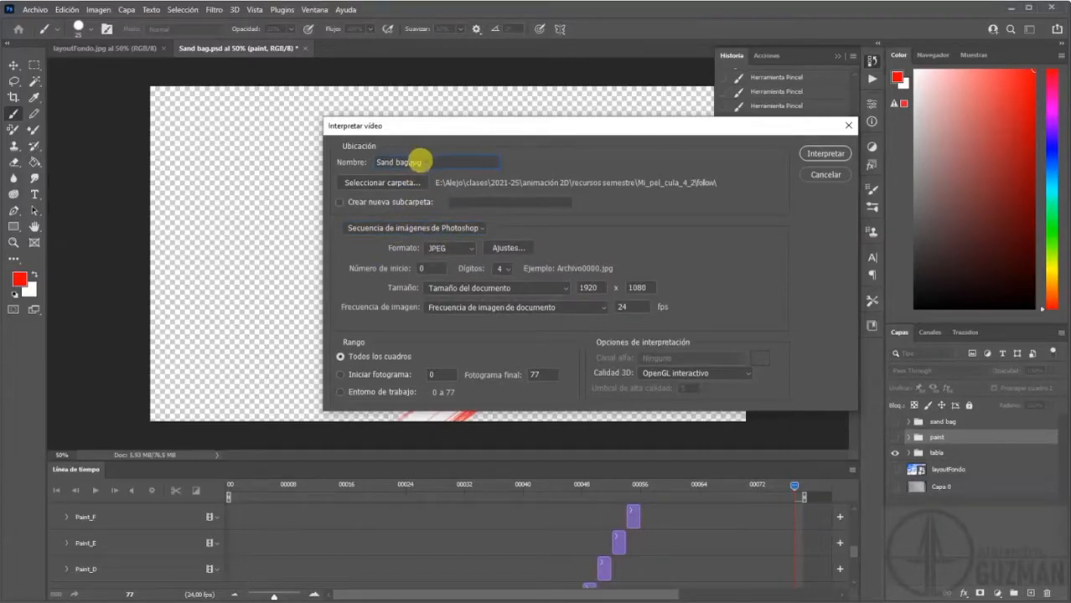
{"action": "left_click", "coordinate": [451, 248]}
{"action": "left_click", "coordinate": [448, 333]}
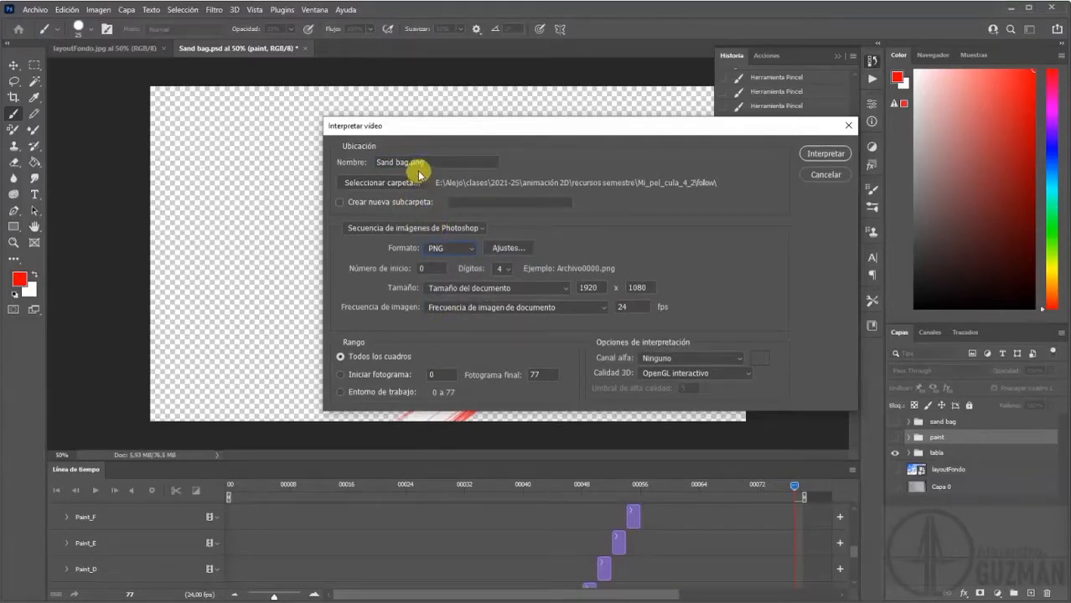
- Name the render output tabla and create a folder named secuencias inside the follow folder for the destination
{"action": "left_click_drag", "start_coordinate": [423, 162], "coordinate": [334, 163]}
{"action": "type", "text": "tabla"}
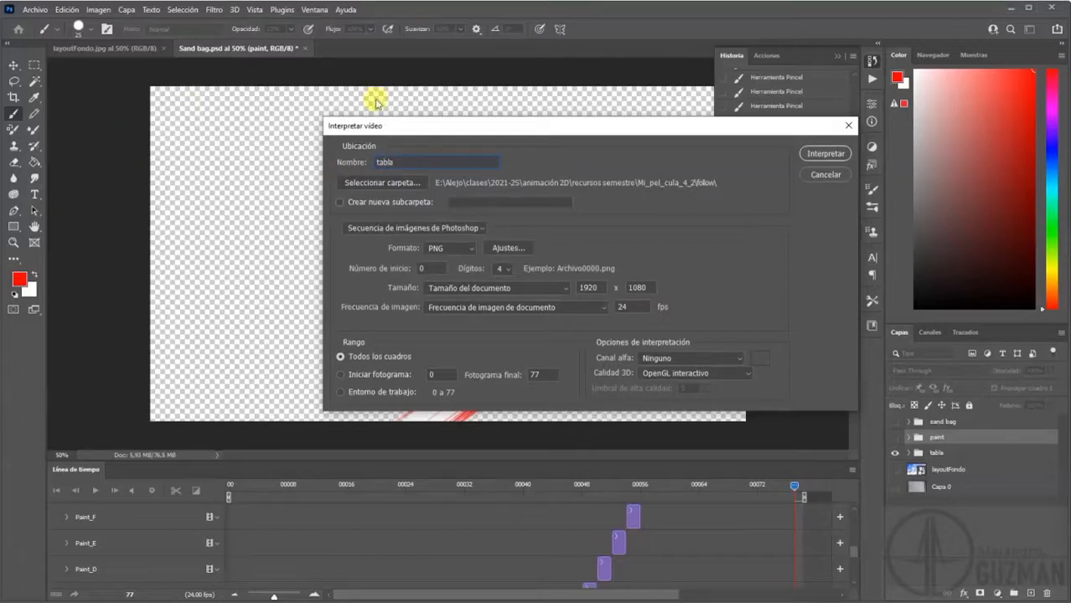
{"action": "left_click", "coordinate": [399, 183]}
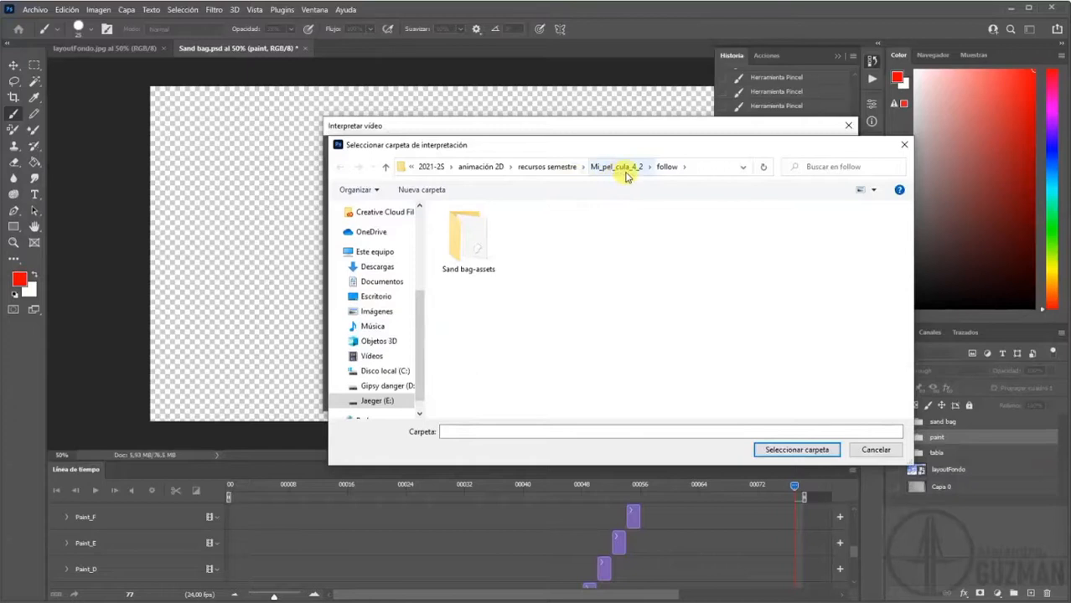
{"action": "right_click", "coordinate": [600, 293]}
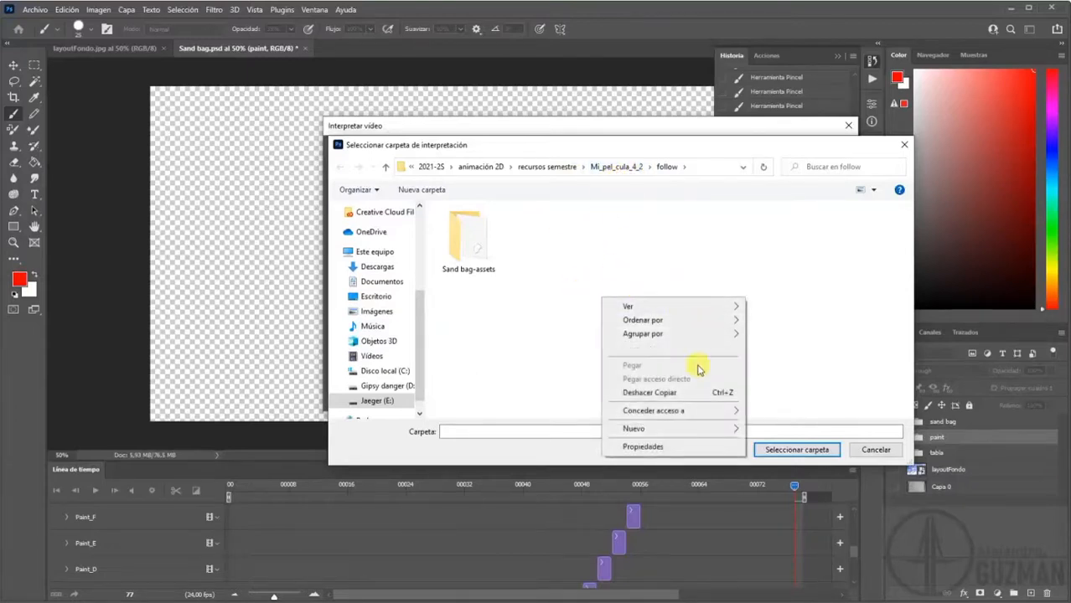
{"action": "mouse_move", "coordinate": [719, 430]}
{"action": "left_click", "coordinate": [762, 429]}
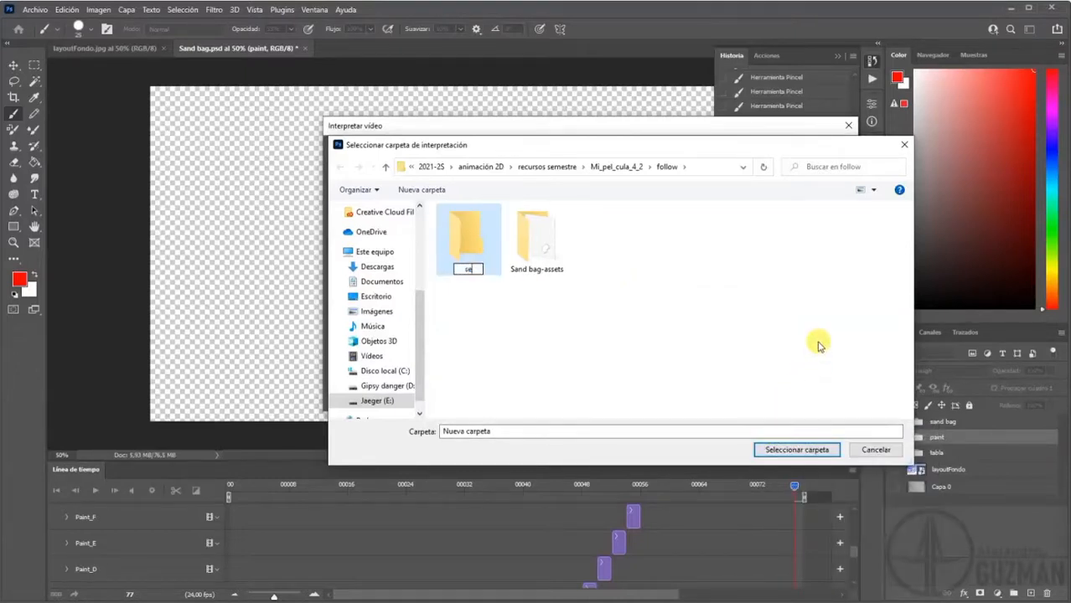
{"action": "type", "text": "secuencias"}
{"action": "key", "text": "Return"}
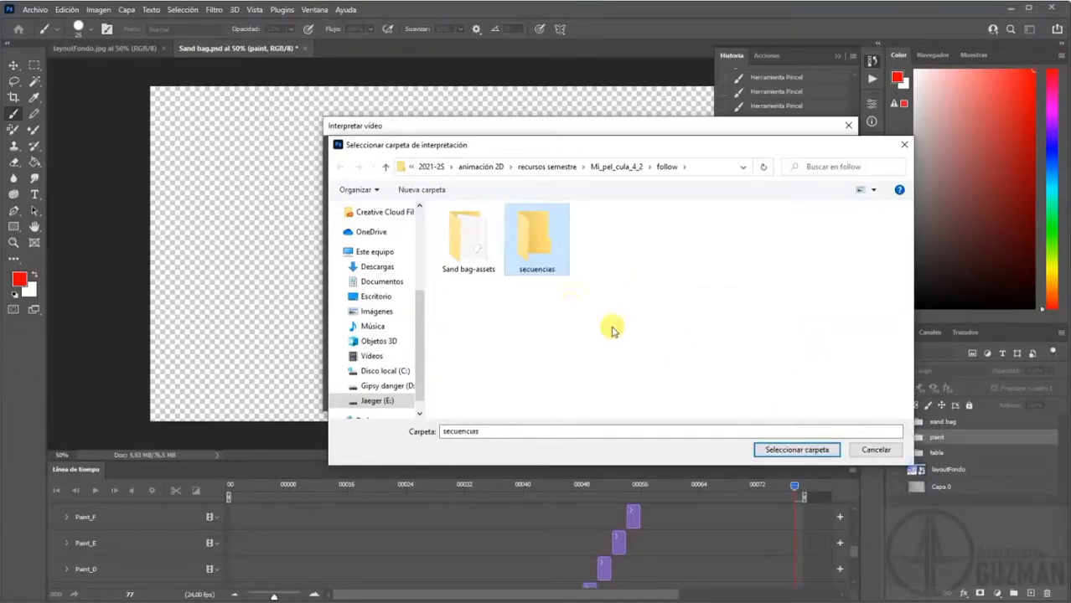
- Create three subfolders named tabla, pintura and sandbag inside the secuencias folder
{"action": "double_click", "coordinate": [551, 249]}
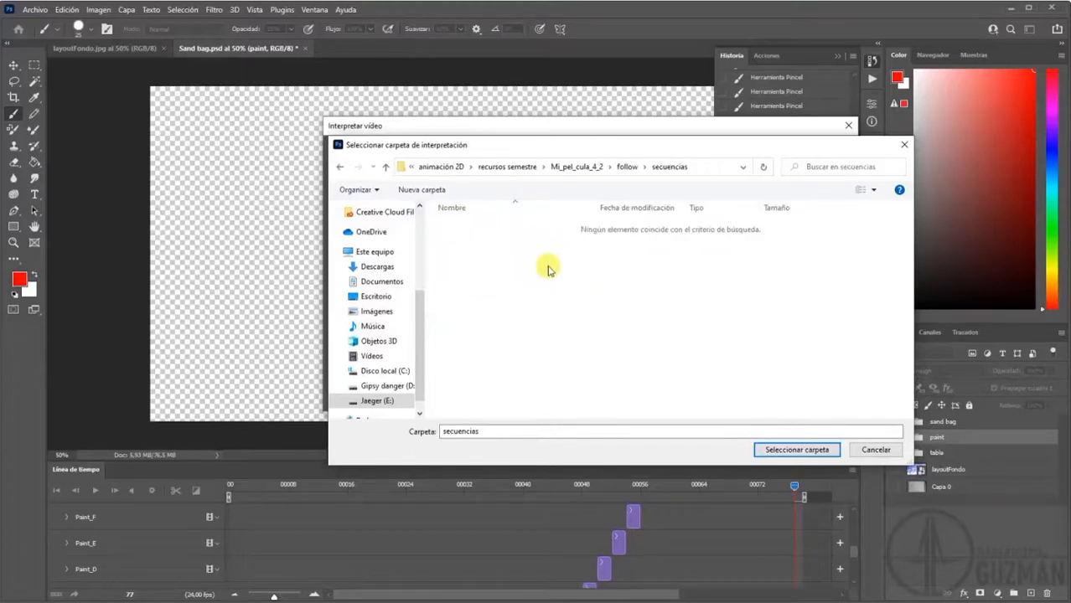
{"action": "right_click", "coordinate": [642, 296]}
{"action": "mouse_move", "coordinate": [746, 429]}
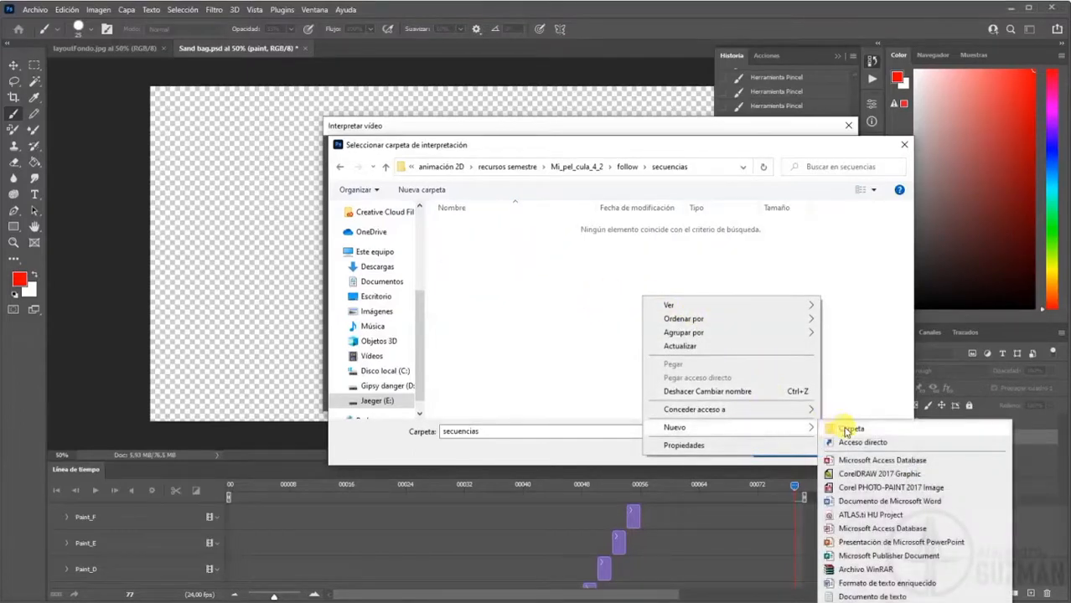
{"action": "left_click", "coordinate": [840, 431]}
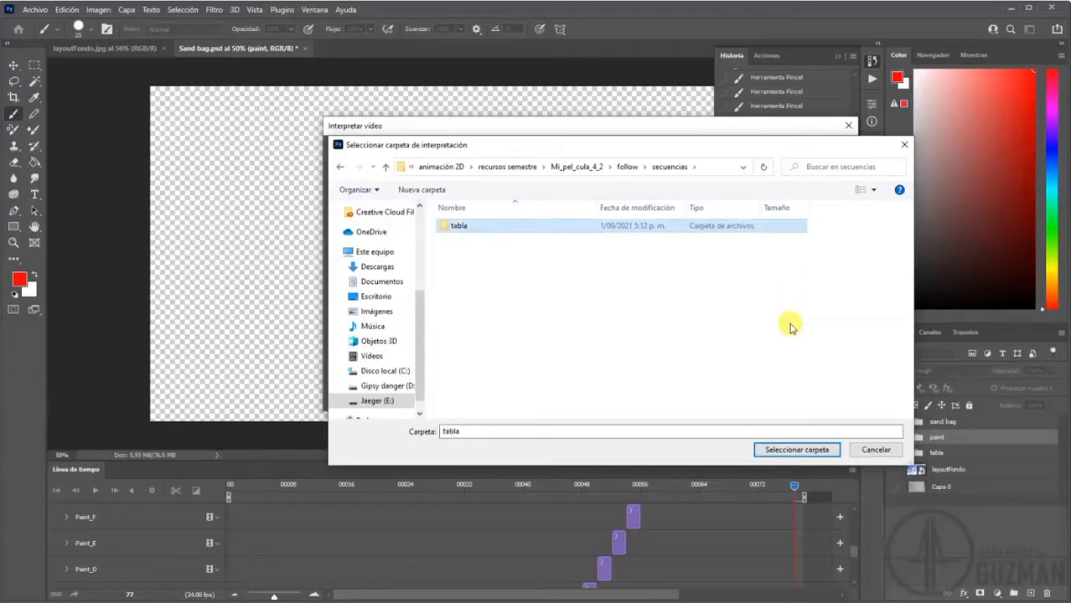
{"action": "right_click", "coordinate": [789, 319]}
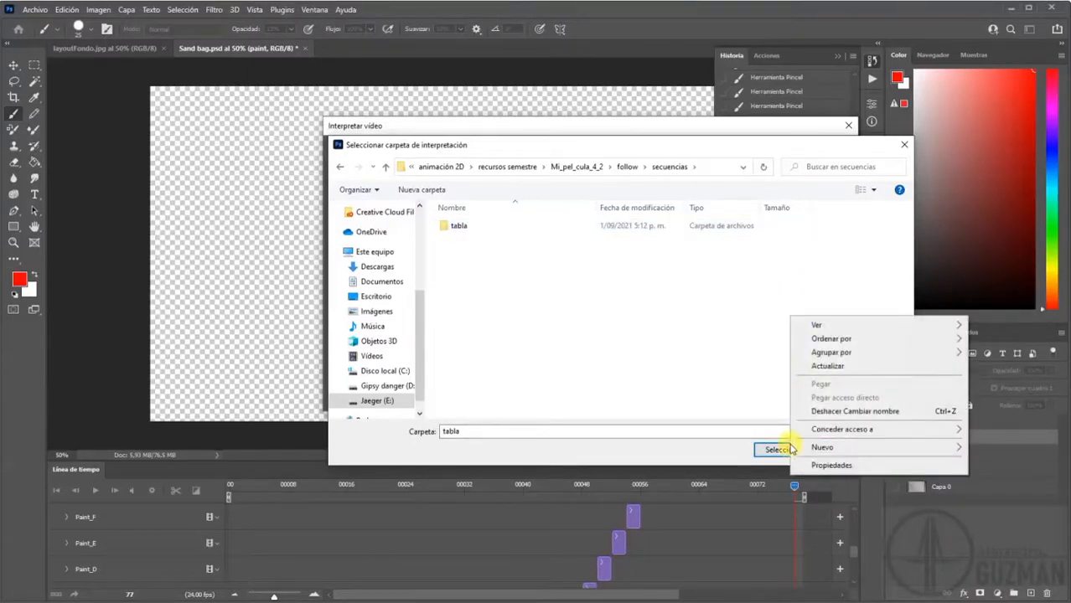
{"action": "mouse_move", "coordinate": [893, 446]}
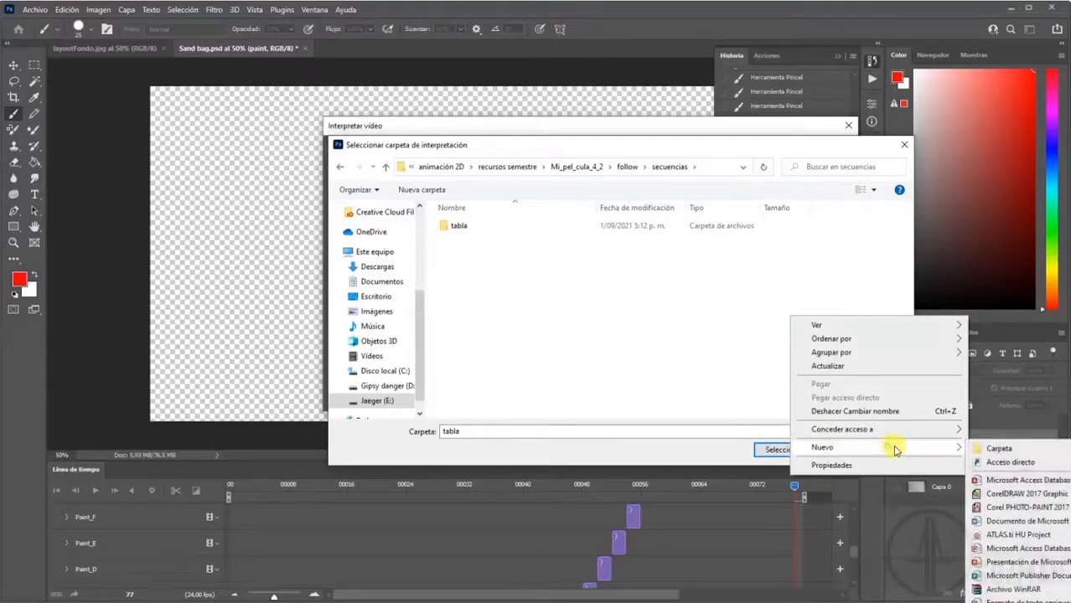
{"action": "left_click", "coordinate": [992, 445]}
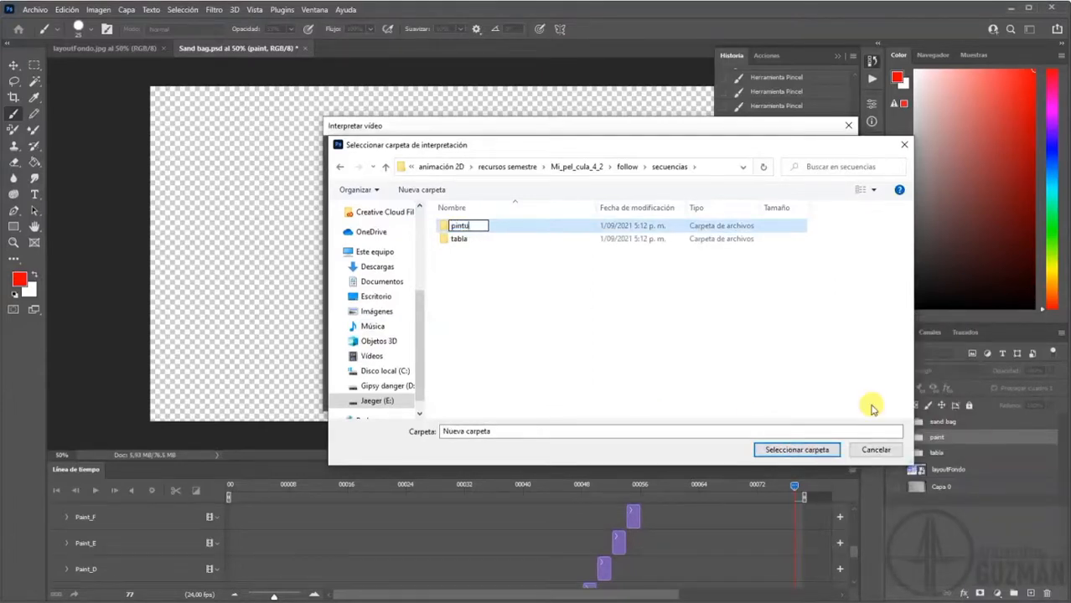
{"action": "key", "text": "Return"}
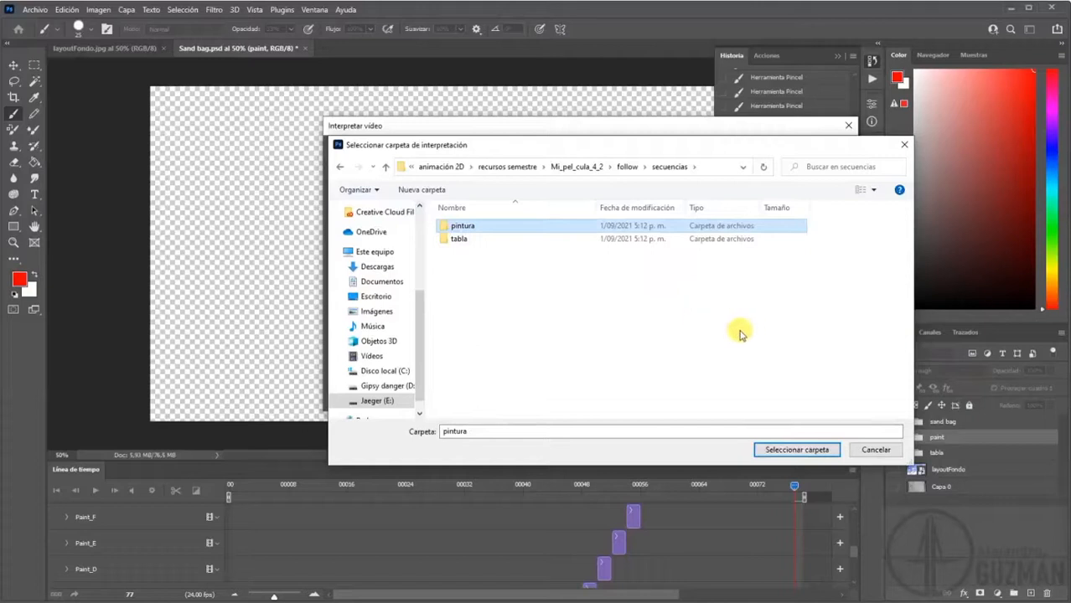
{"action": "right_click", "coordinate": [758, 365]}
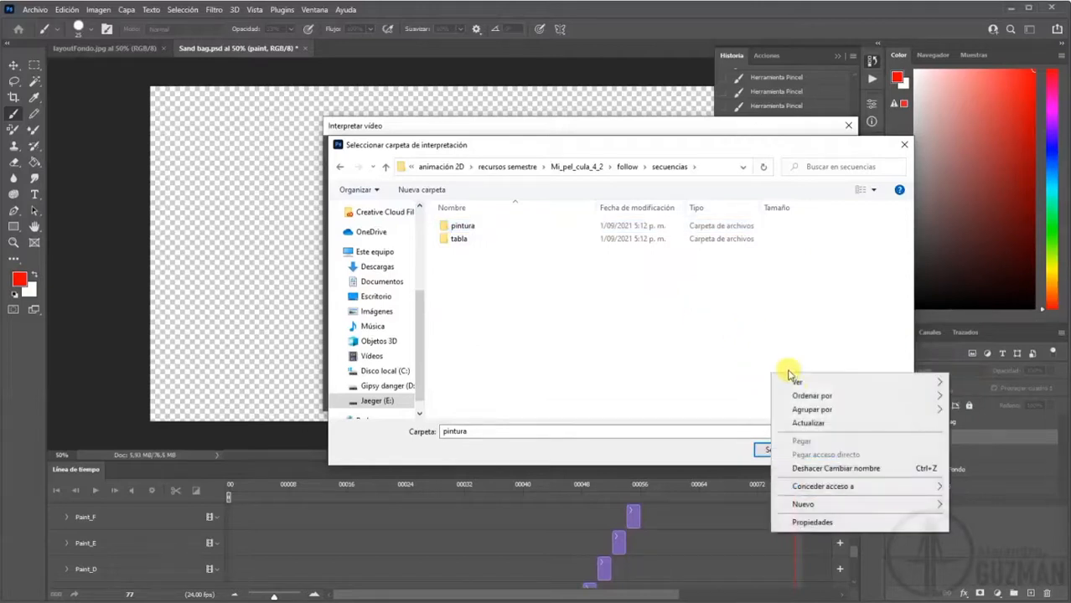
{"action": "mouse_move", "coordinate": [867, 502]}
{"action": "left_click", "coordinate": [964, 307]}
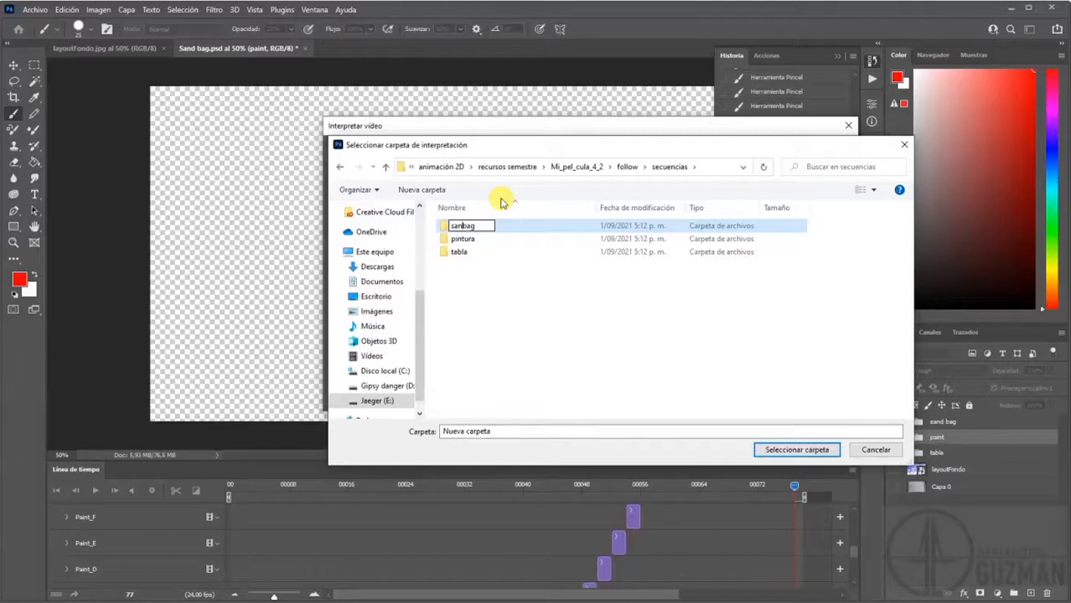
- Choose the tabla subfolder as the destination and render the PNG sequence with the large file size option
{"action": "left_click", "coordinate": [461, 256]}
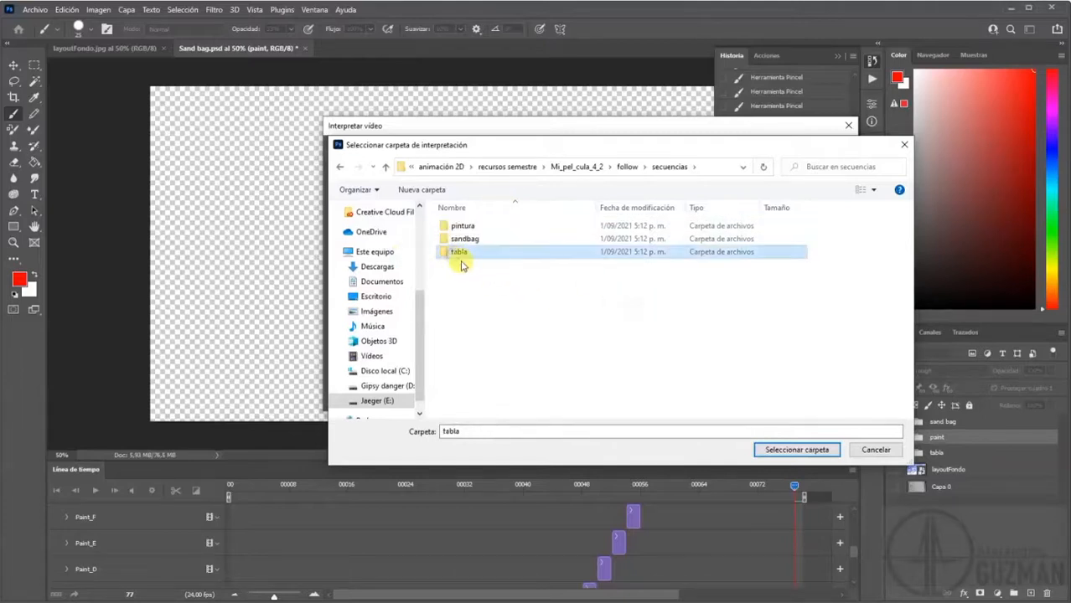
{"action": "left_click", "coordinate": [796, 450]}
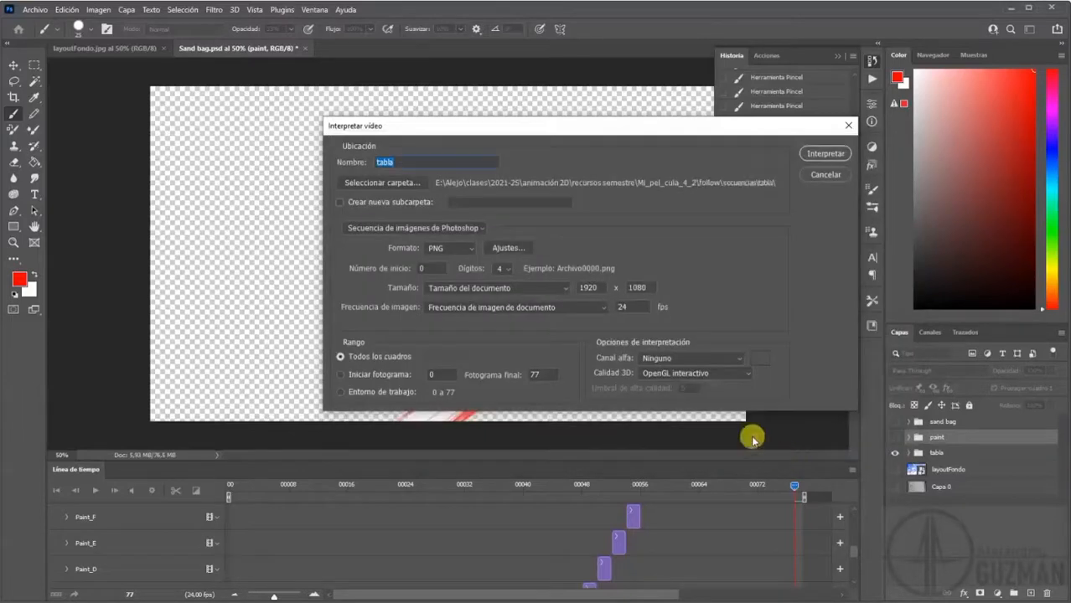
{"action": "left_click", "coordinate": [825, 154]}
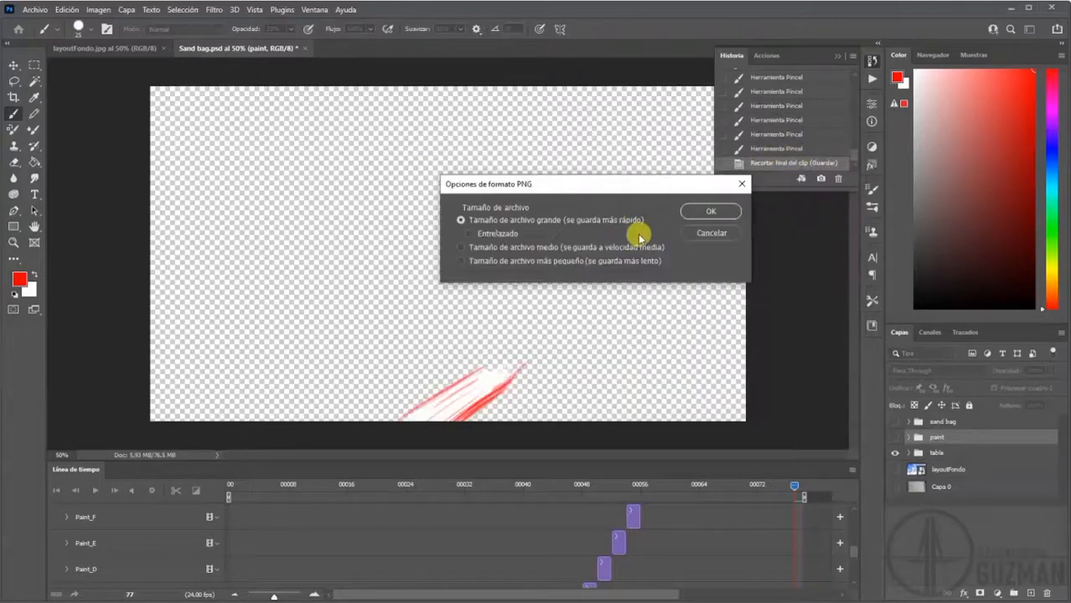
{"action": "left_click", "coordinate": [689, 210]}
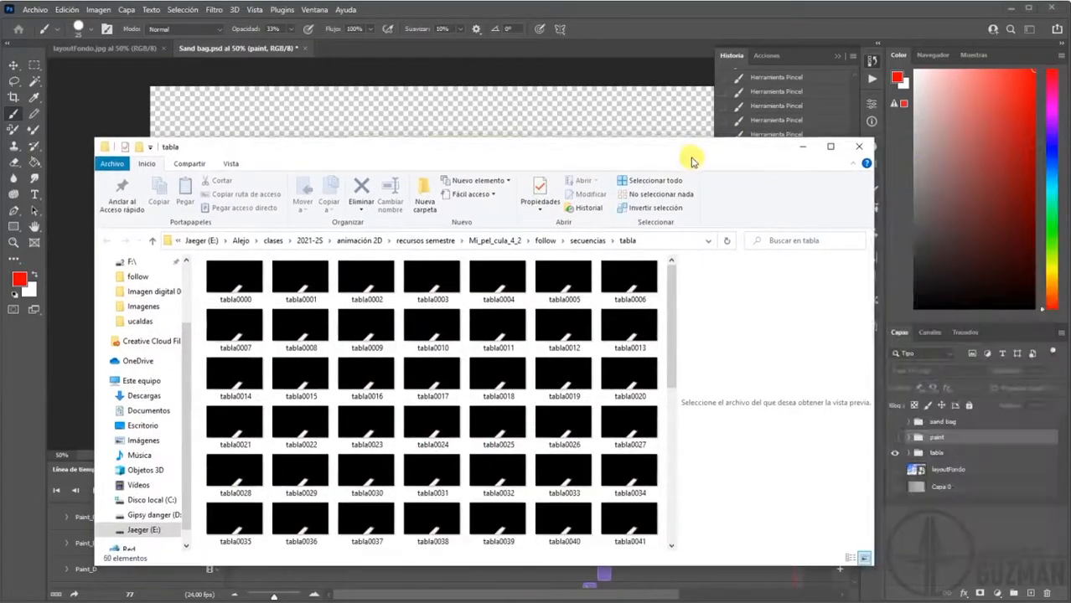
- Inspect the rendered tabla frames in File Explorer, viewing tabla0000 full size, and return to Photoshop
{"action": "left_click_drag", "start_coordinate": [704, 156], "coordinate": [813, 108]}
{"action": "double_click", "coordinate": [359, 235]}
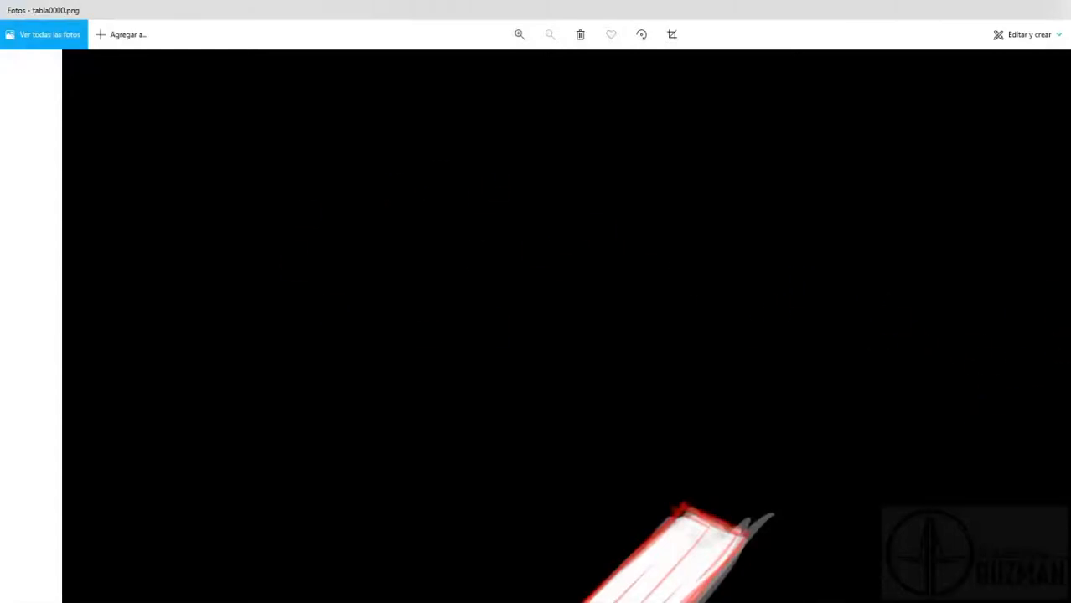
{"action": "left_click", "coordinate": [1053, 9]}
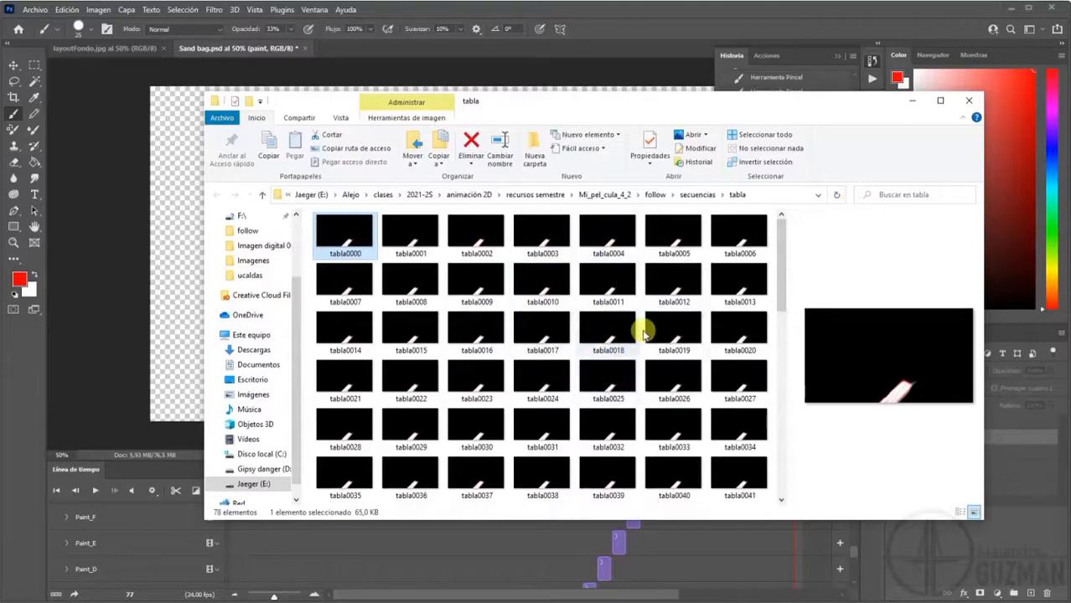
{"action": "left_click_drag", "start_coordinate": [771, 113], "coordinate": [853, 209]}
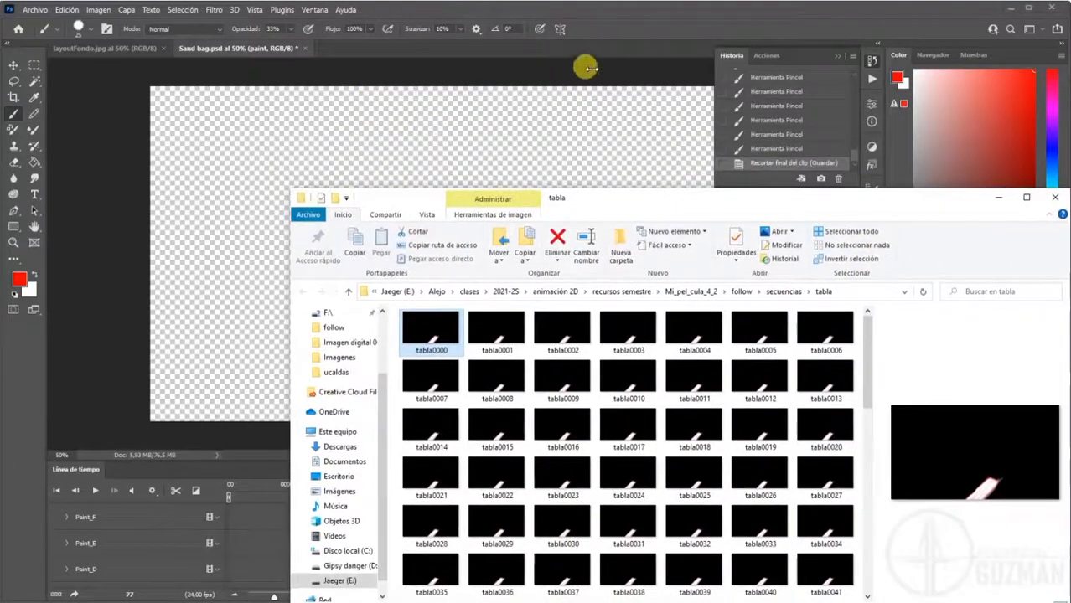
{"action": "left_click", "coordinate": [584, 68]}
- Hide the tabla group, show the paint group, and name a new video render output pintura
{"action": "left_click", "coordinate": [895, 453]}
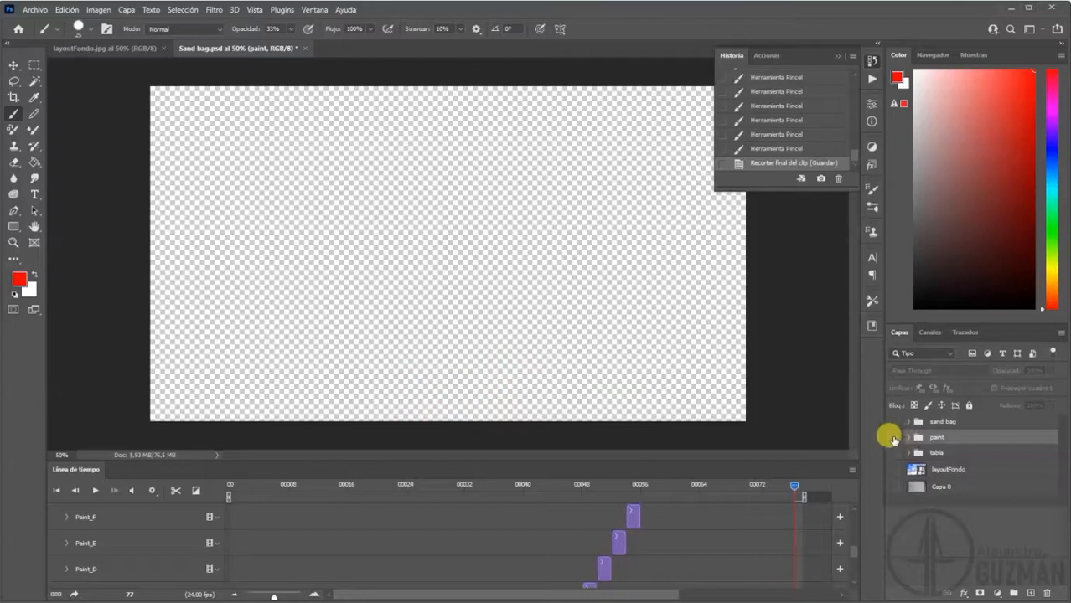
{"action": "left_click", "coordinate": [895, 438]}
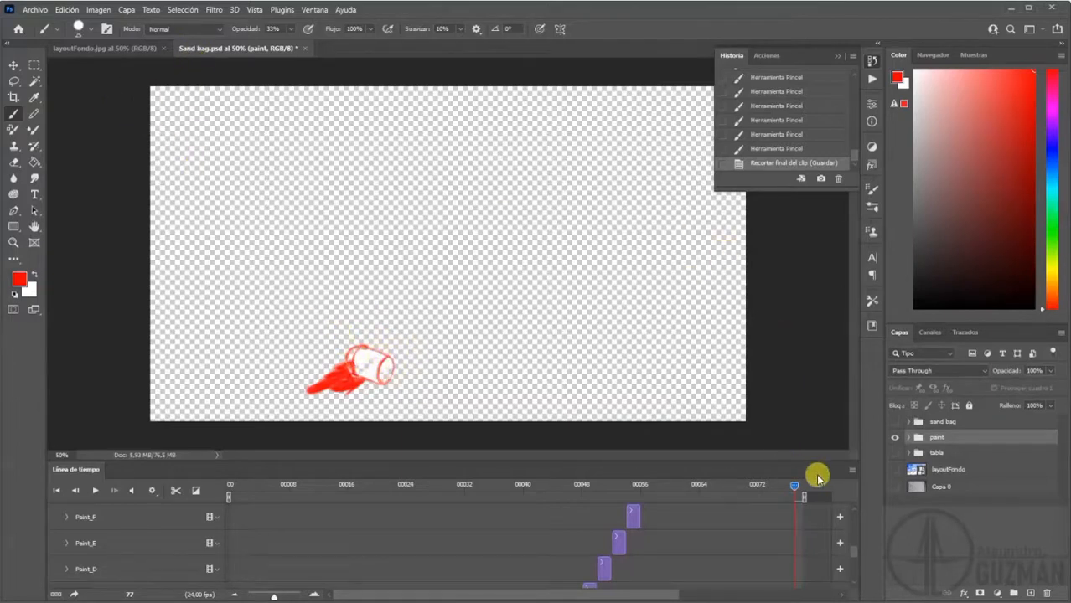
{"action": "left_click", "coordinate": [853, 471]}
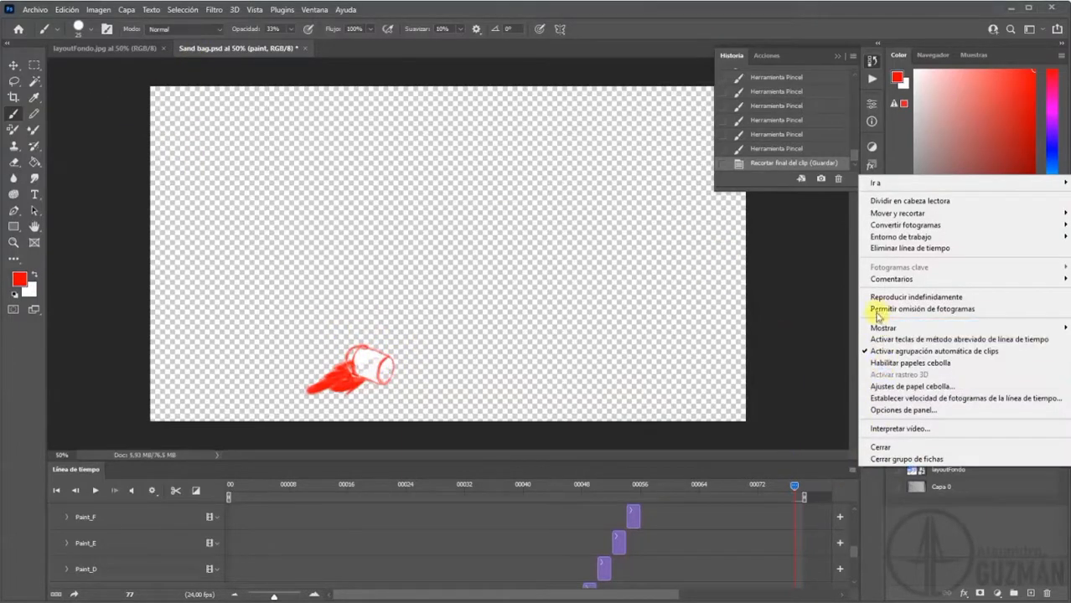
{"action": "left_click", "coordinate": [890, 428]}
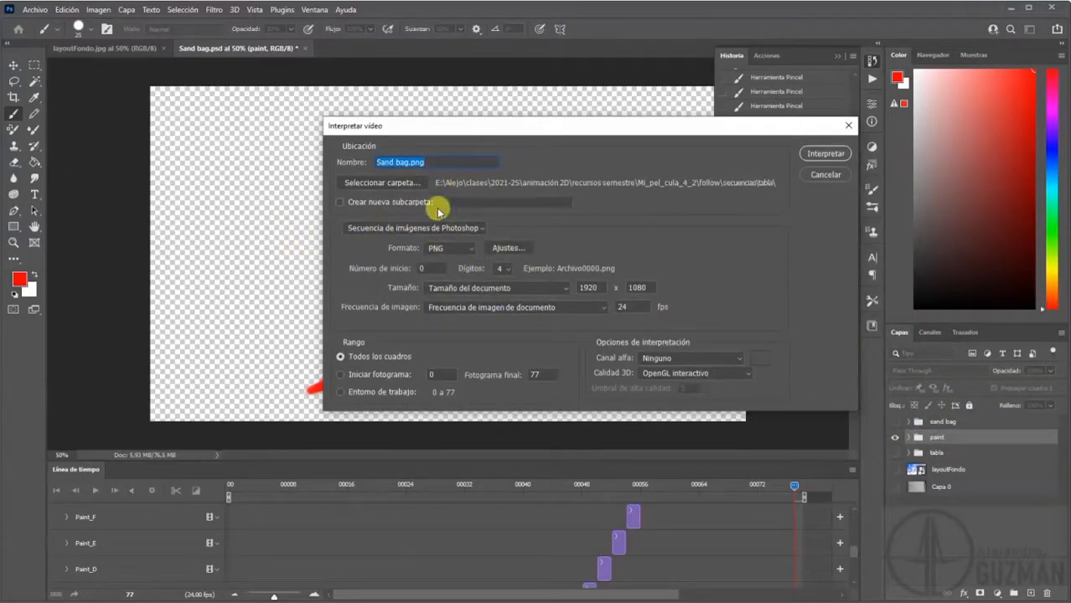
{"action": "type", "text": "pu"}
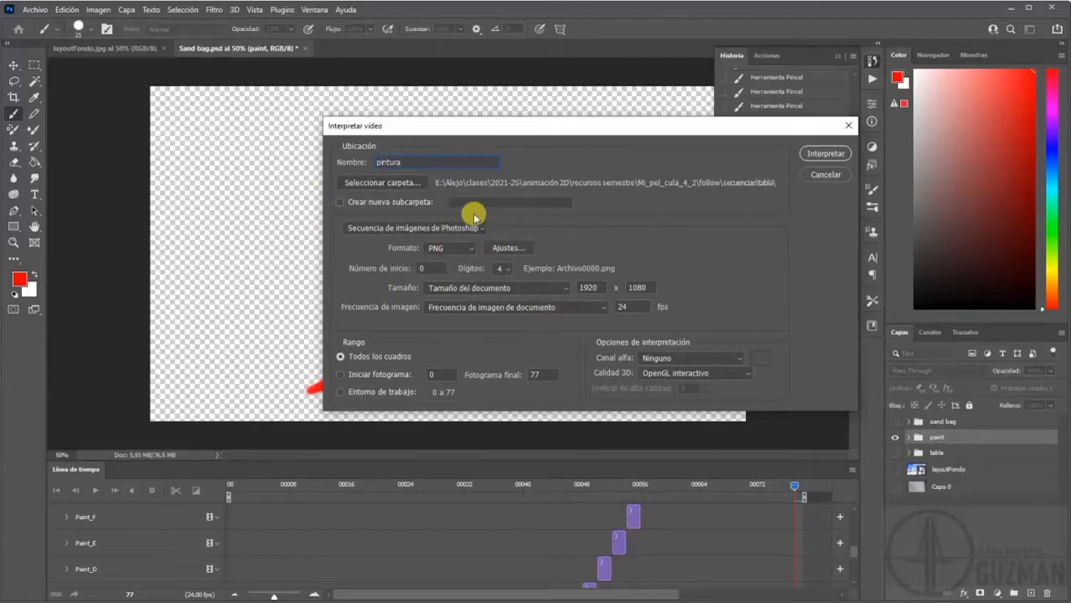
- Choose the pintura subfolder of secuencias as the destination and render the paint group's PNG sequence
{"action": "left_click", "coordinate": [407, 182]}
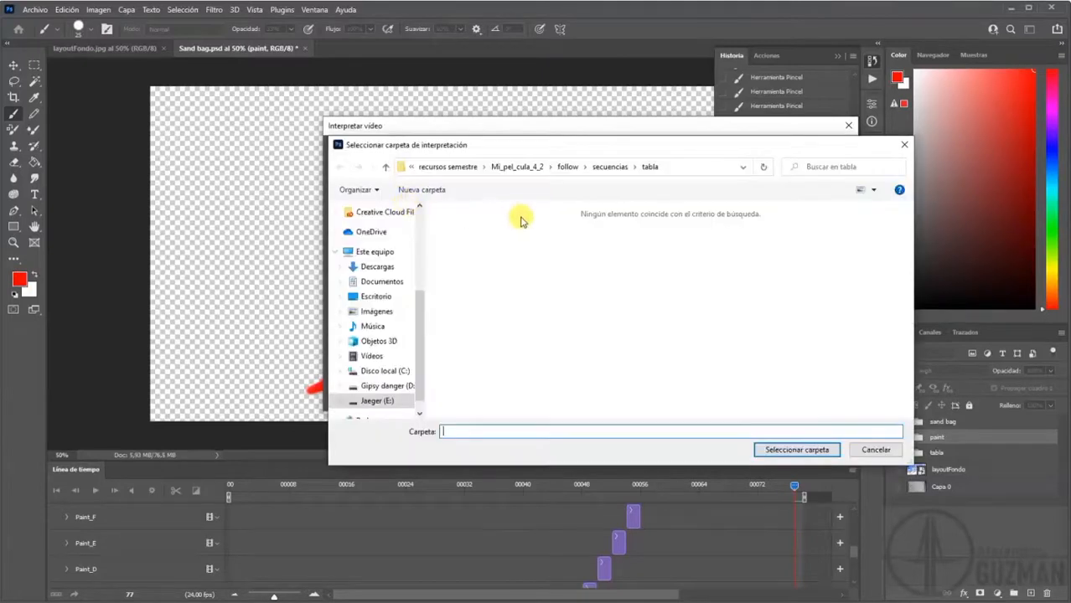
{"action": "left_click", "coordinate": [606, 166]}
{"action": "left_click", "coordinate": [467, 228]}
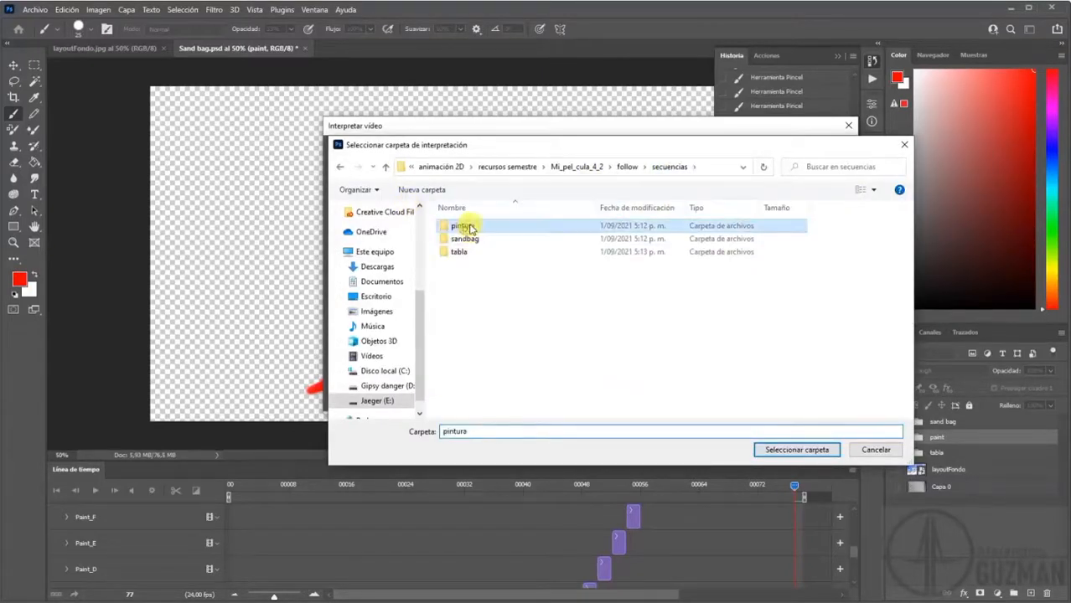
{"action": "double_click", "coordinate": [467, 228]}
{"action": "left_click", "coordinate": [777, 450]}
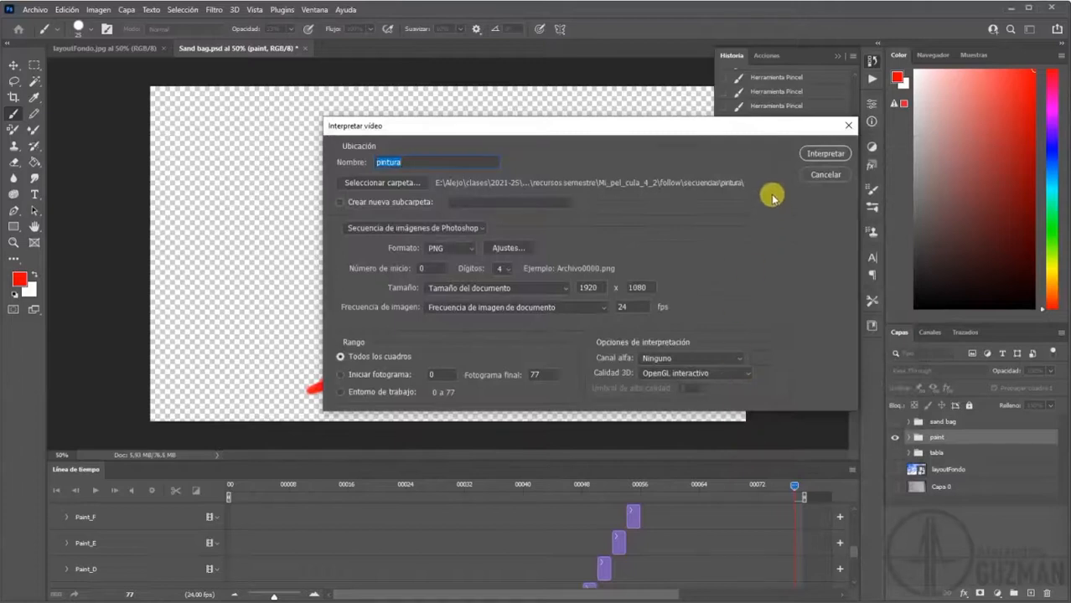
{"action": "left_click", "coordinate": [821, 155]}
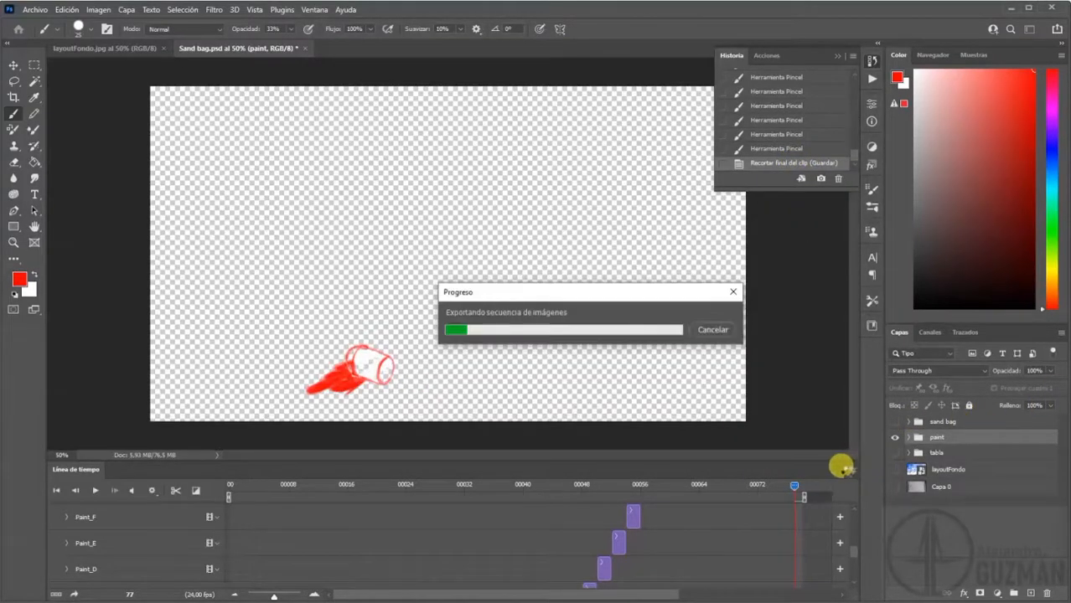
- Check the exported frames in the pintura folder in File Explorer, previewing pintura0000, and return to Photoshop
{"action": "key", "text": "alt+Tab"}
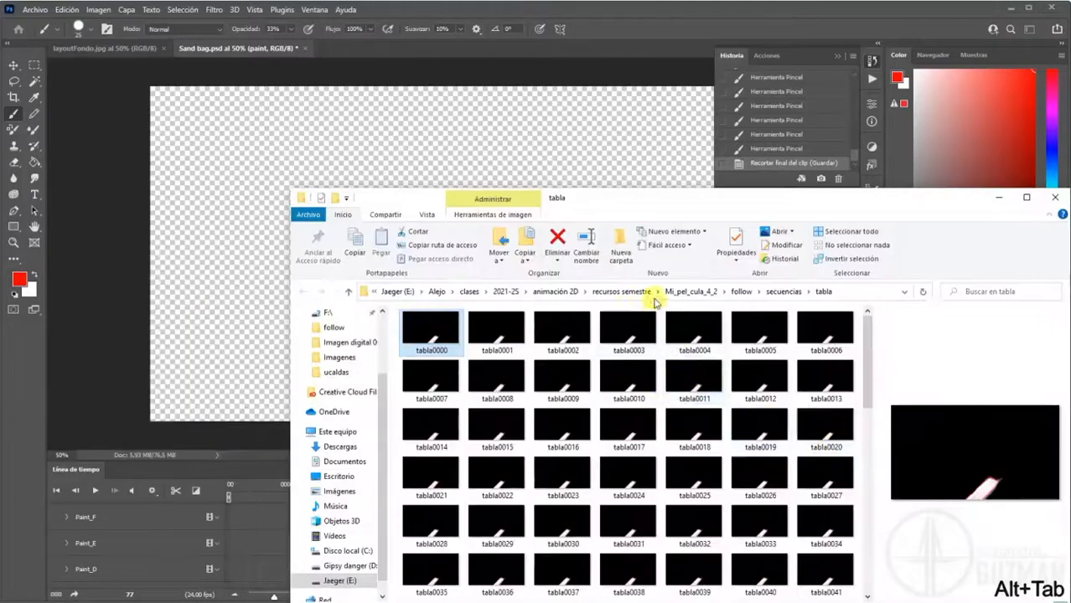
{"action": "left_click", "coordinate": [773, 295]}
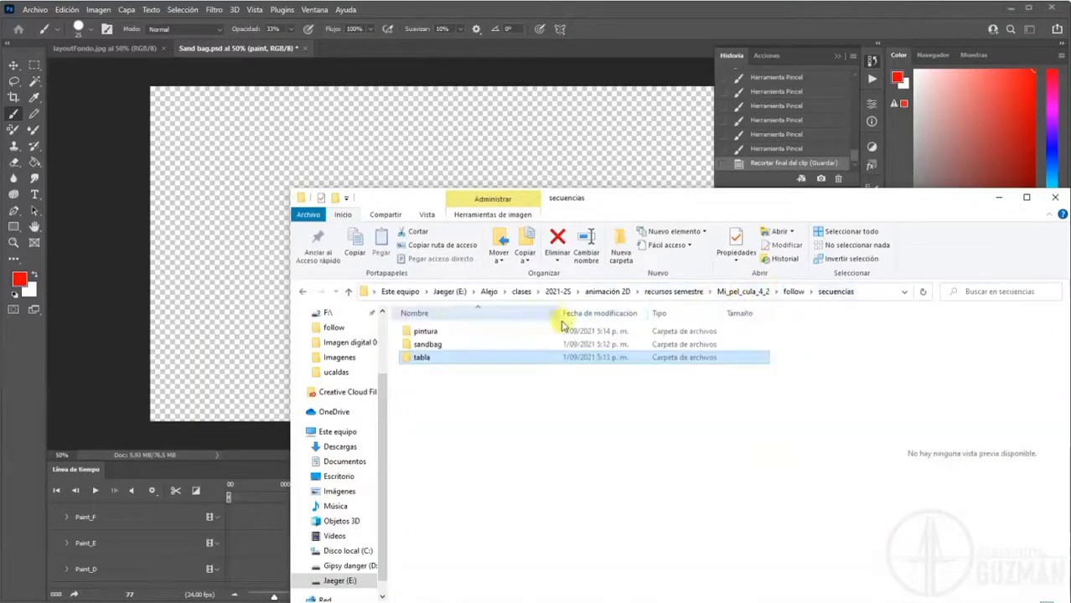
{"action": "double_click", "coordinate": [446, 324]}
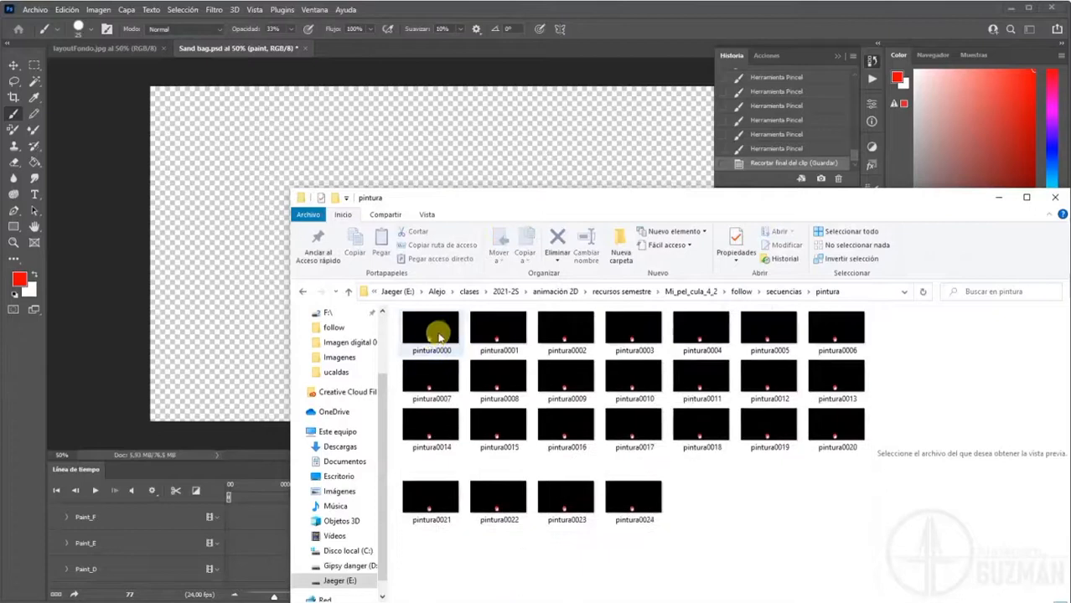
{"action": "left_click", "coordinate": [431, 332]}
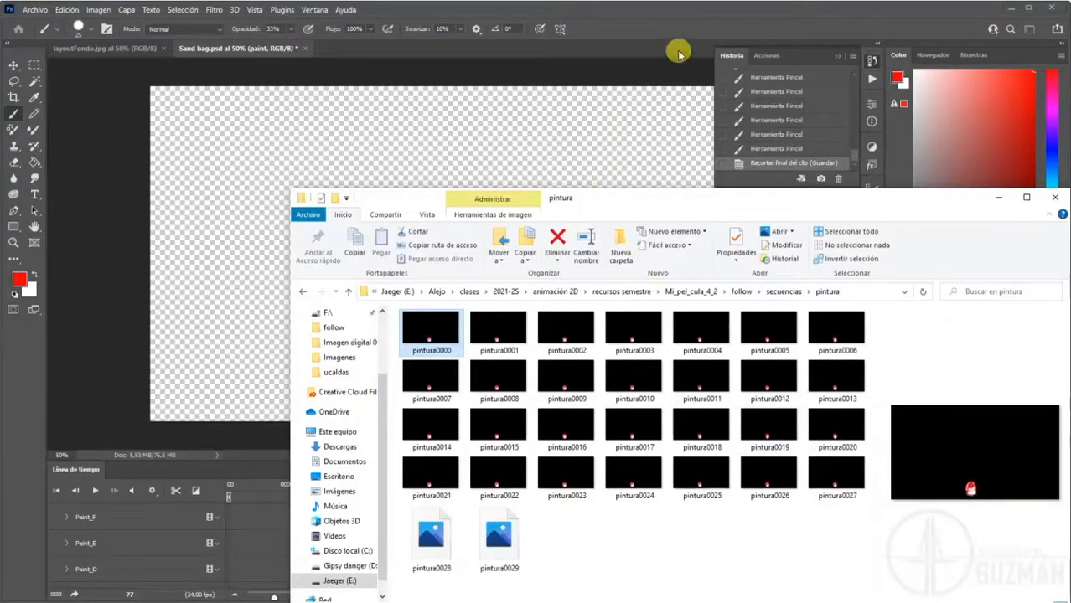
{"action": "left_click", "coordinate": [654, 31]}
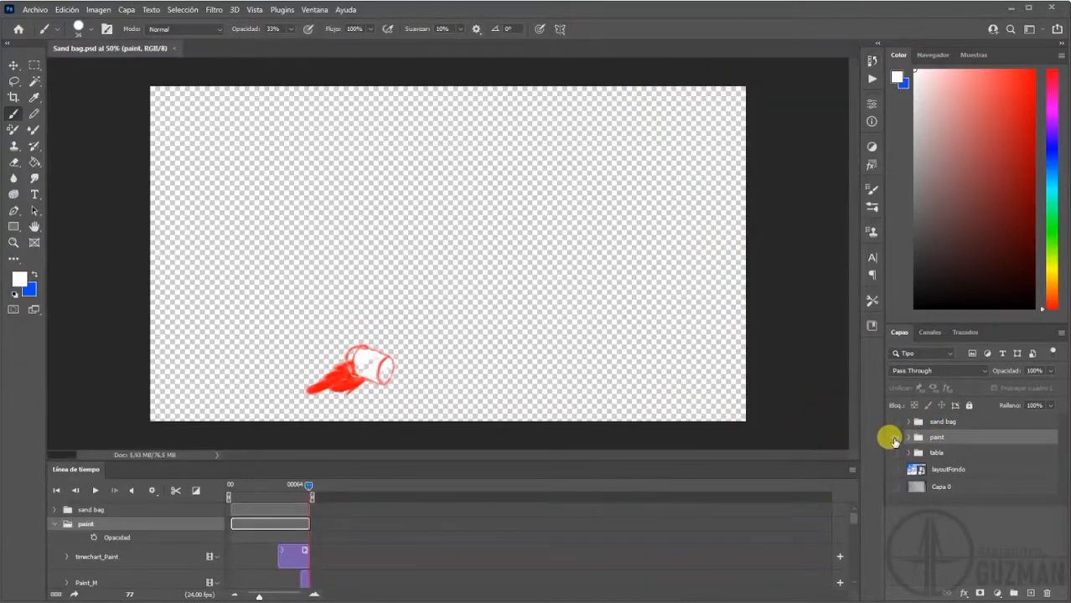
- Hide the paint group, show the sand bag group, and open the video render settings
{"action": "left_click", "coordinate": [895, 438]}
{"action": "left_click", "coordinate": [895, 422]}
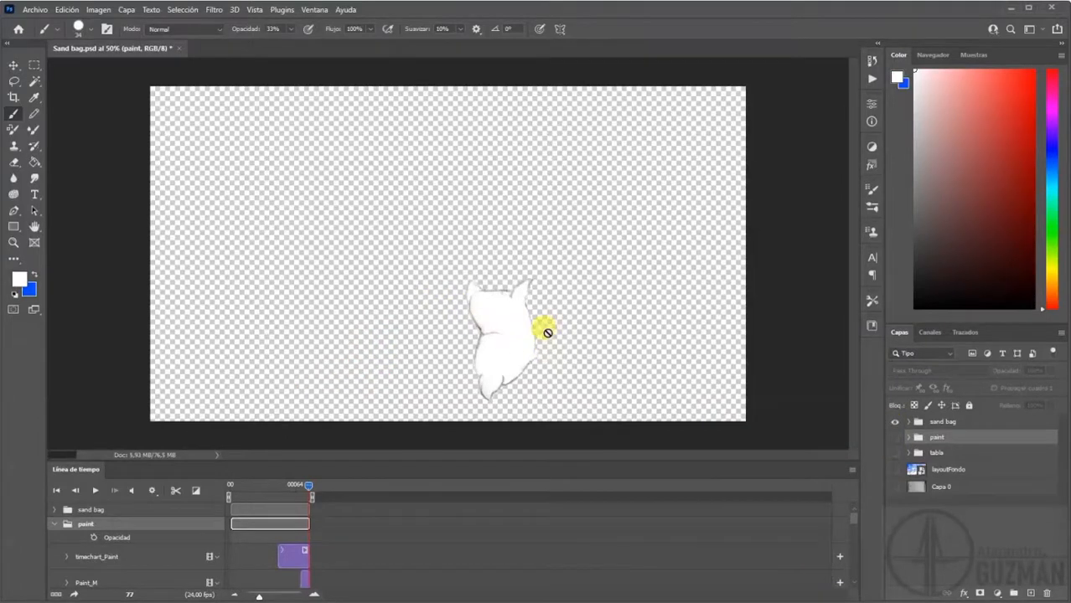
{"action": "left_click", "coordinate": [853, 469]}
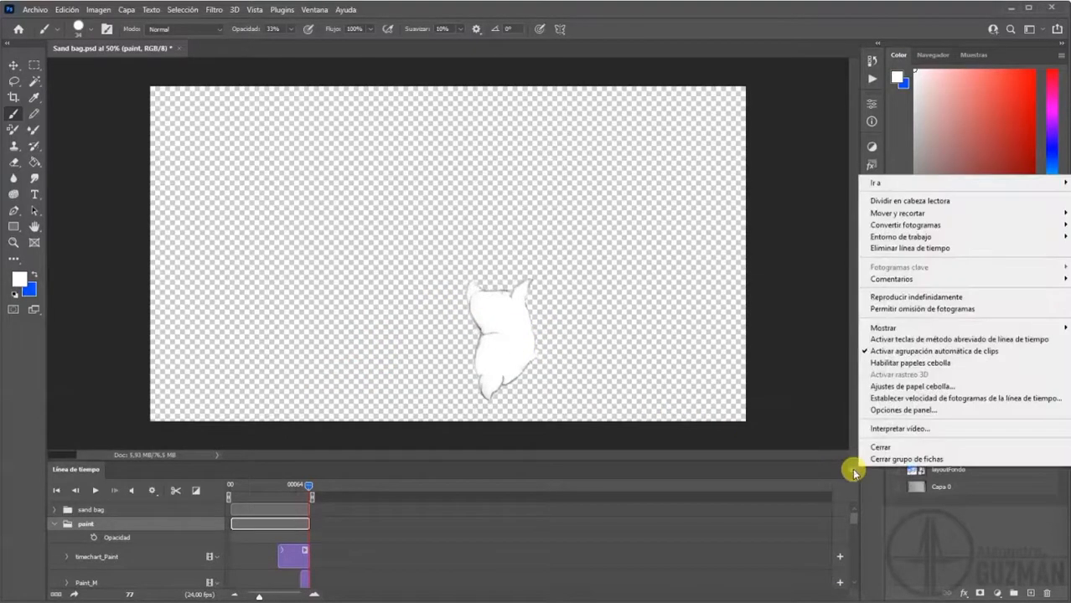
{"action": "left_click", "coordinate": [896, 429]}
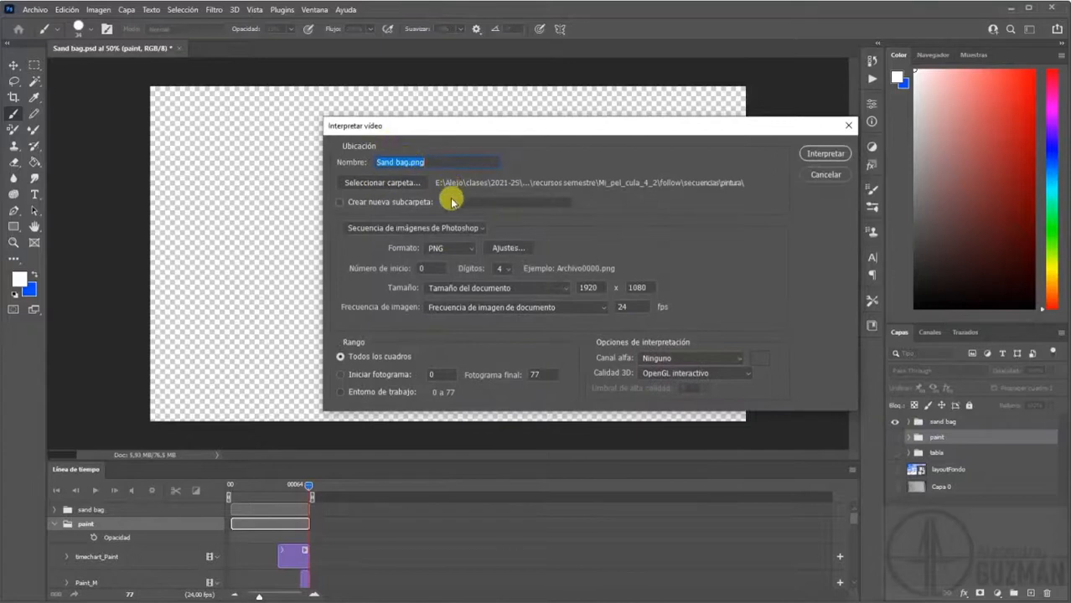
- Render the sand bag group's PNG sequence into the sandbag subfolder of secuencias and save the document
{"action": "left_click", "coordinate": [410, 182]}
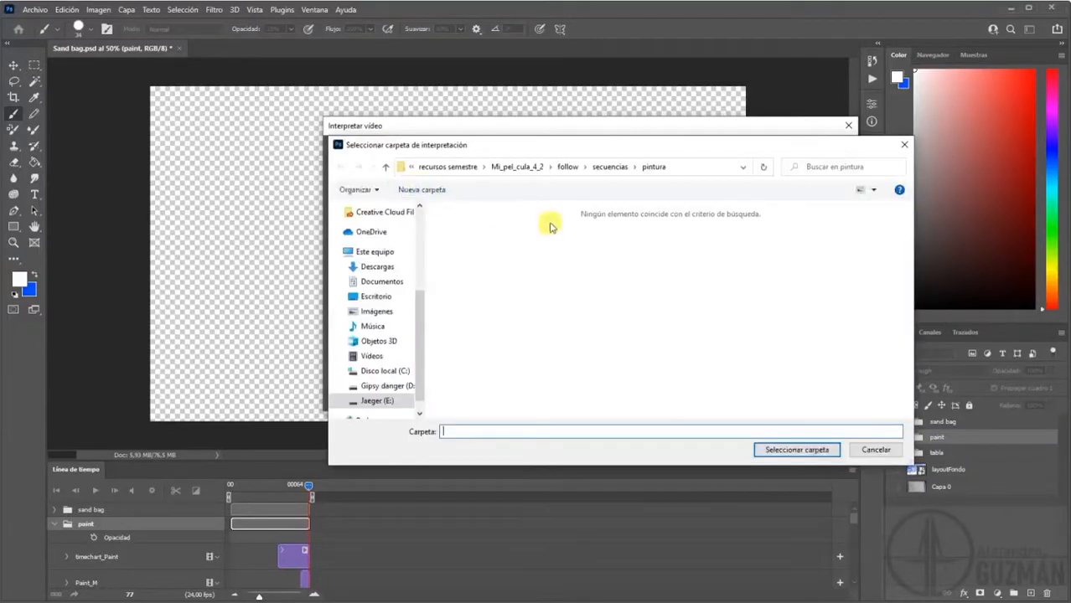
{"action": "left_click", "coordinate": [617, 168]}
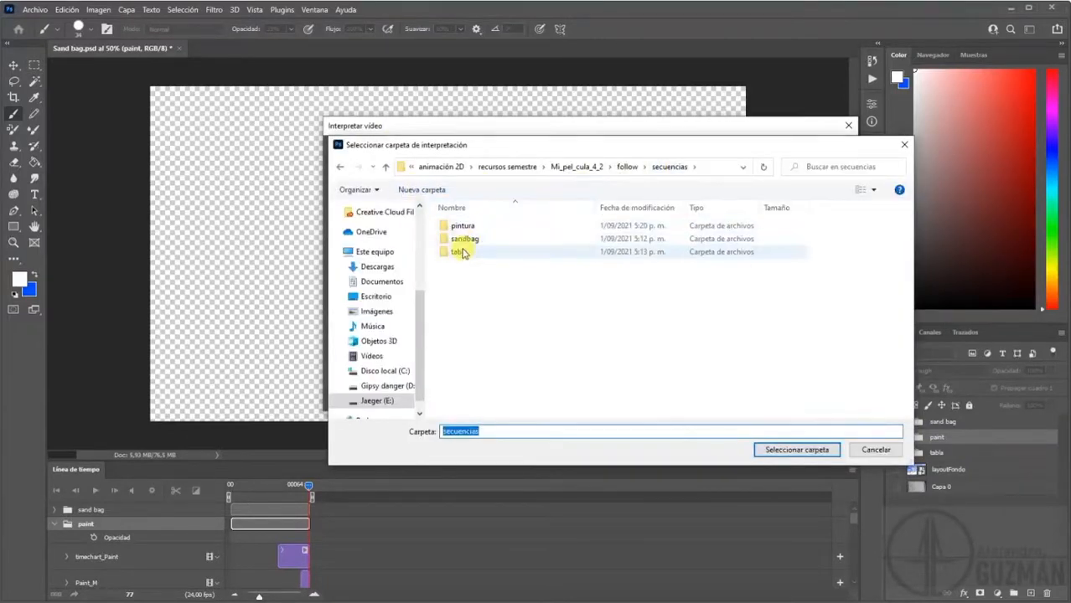
{"action": "double_click", "coordinate": [470, 239]}
{"action": "left_click", "coordinate": [768, 450]}
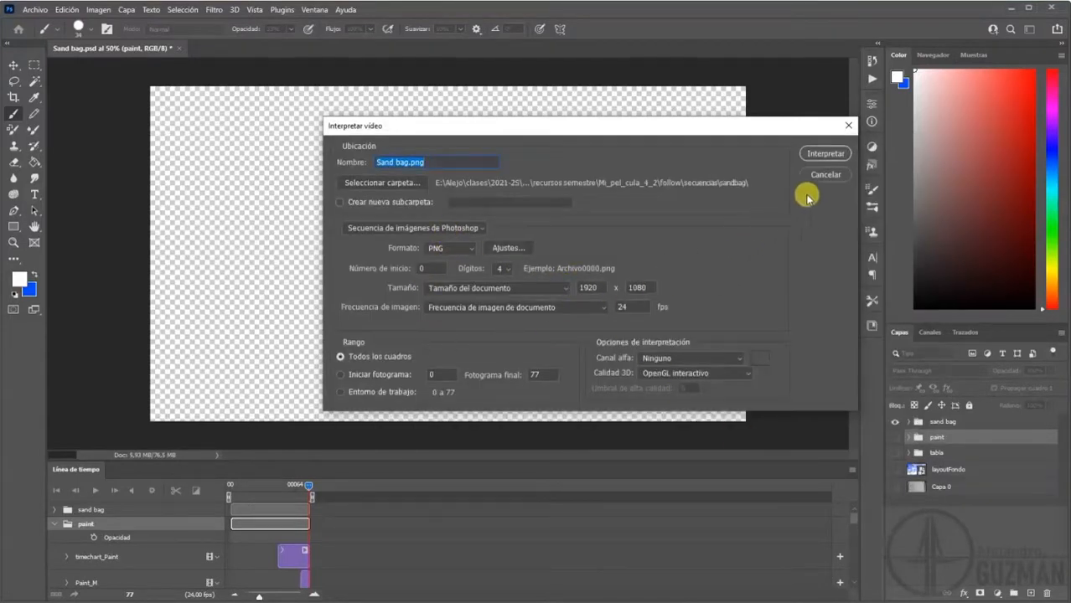
{"action": "left_click", "coordinate": [826, 153]}
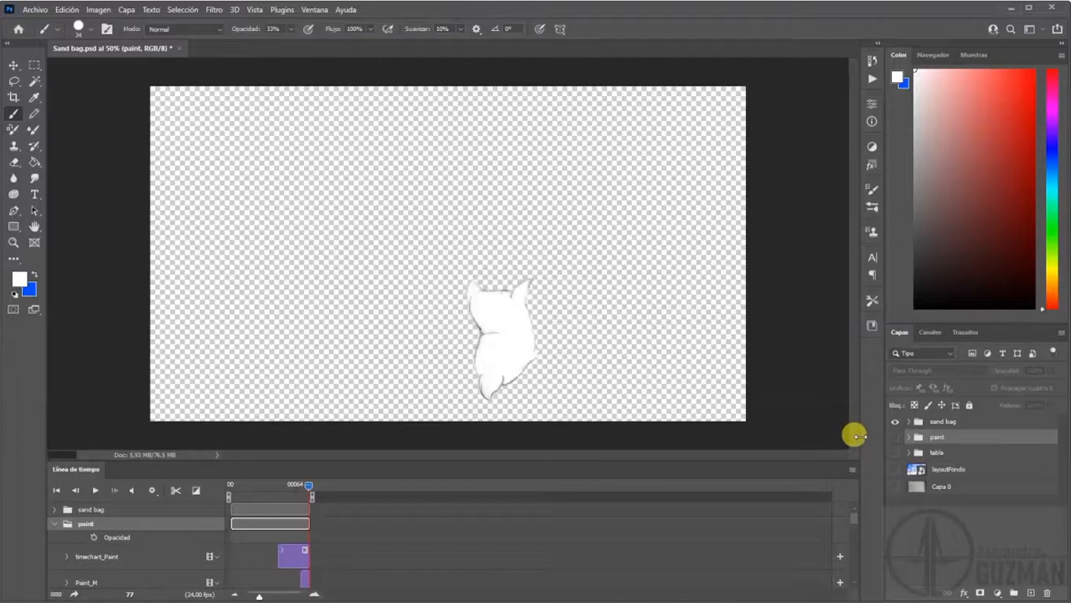
{"action": "key", "text": "ctrl+s"}
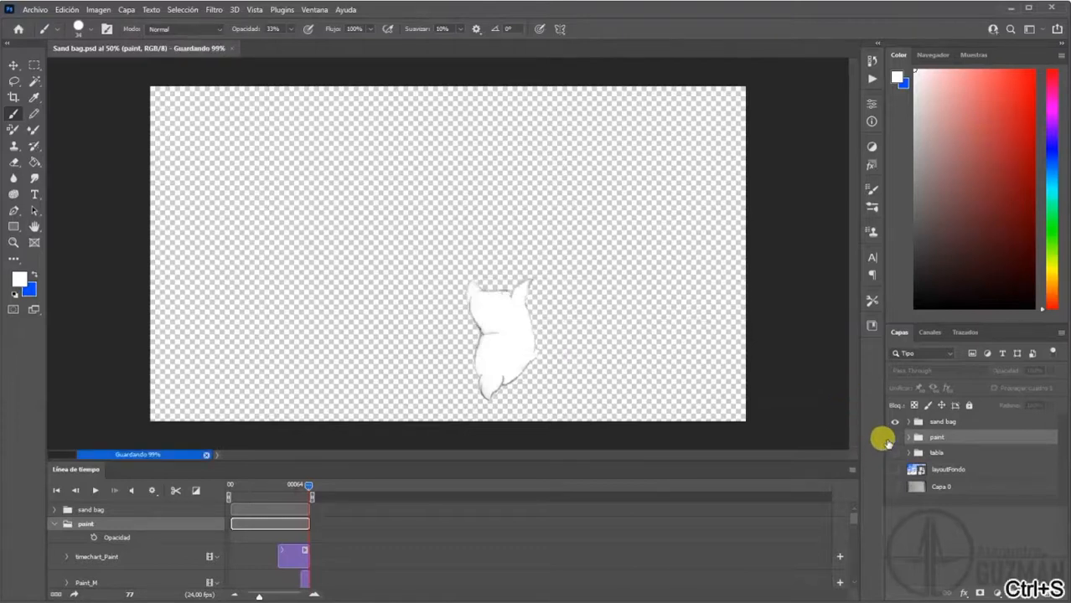
- Show the paint and tabla groups and the layoutFondo layer, and play the full animation in the timeline
{"action": "mouse_move", "coordinate": [894, 437]}
{"action": "left_mouse_down"}
{"action": "mouse_move", "coordinate": [893, 468]}
{"action": "mouse_move", "coordinate": [855, 450]}
{"action": "left_mouse_up"}
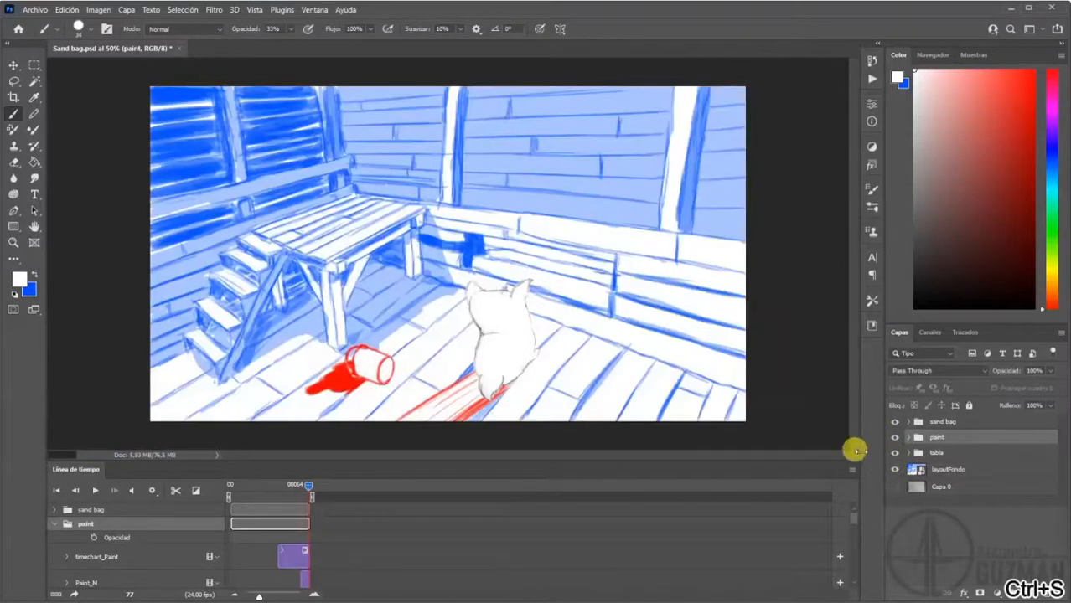
{"action": "left_click", "coordinate": [94, 490]}
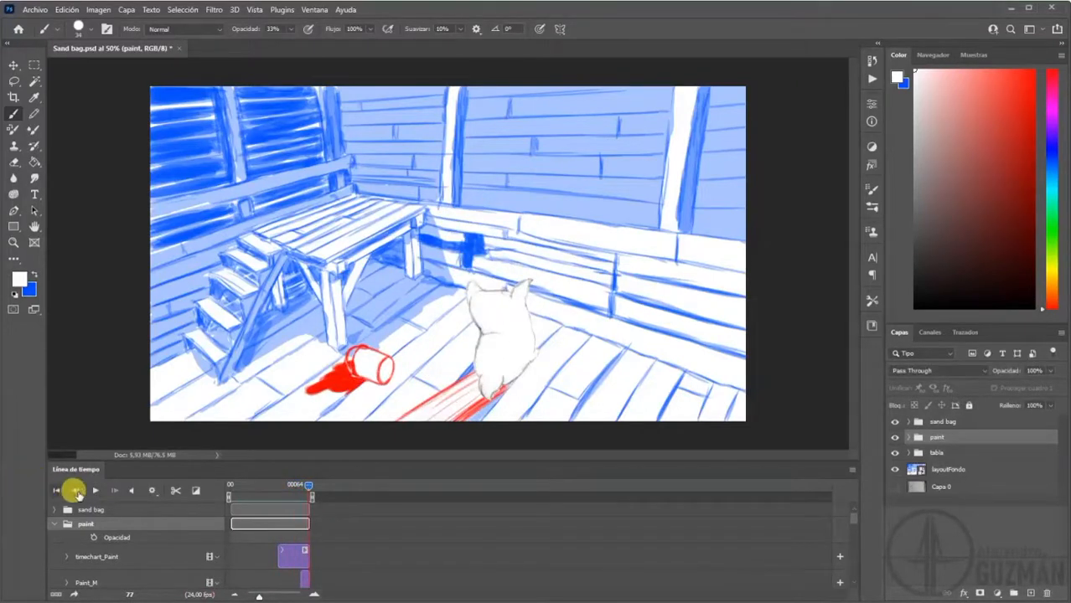
{"action": "left_click", "coordinate": [93, 491]}
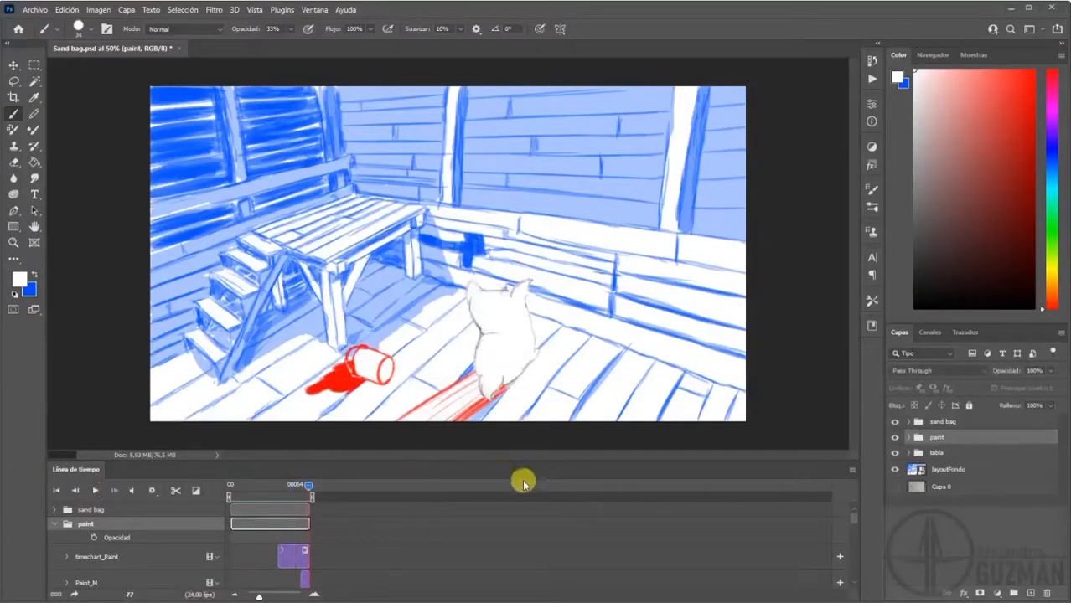
- Switch the video render output from a PNG image sequence to Adobe Media Encoder
{"action": "left_click", "coordinate": [844, 470]}
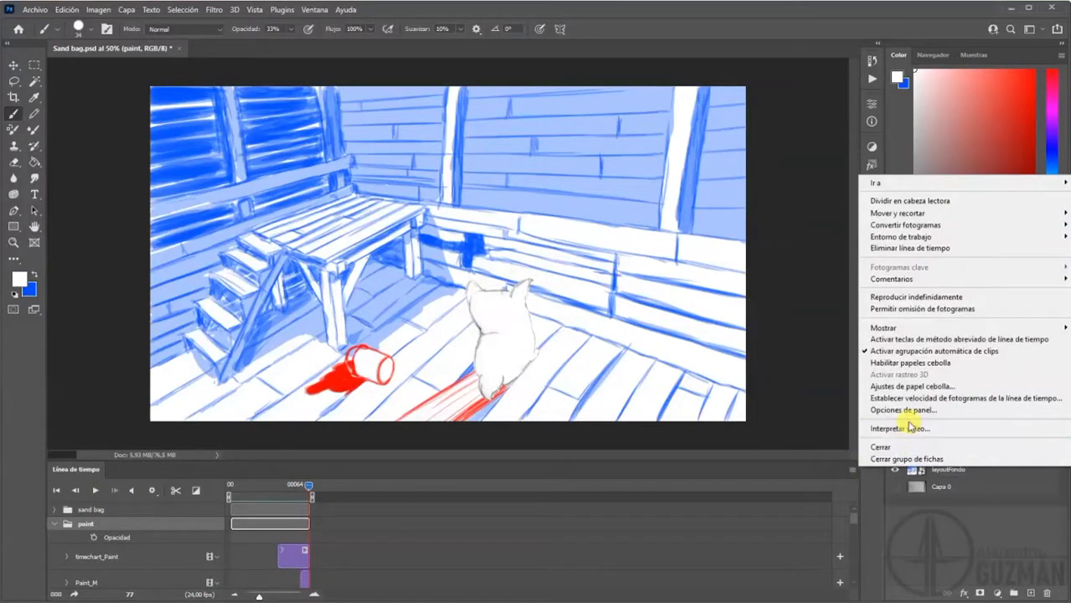
{"action": "left_click", "coordinate": [909, 429]}
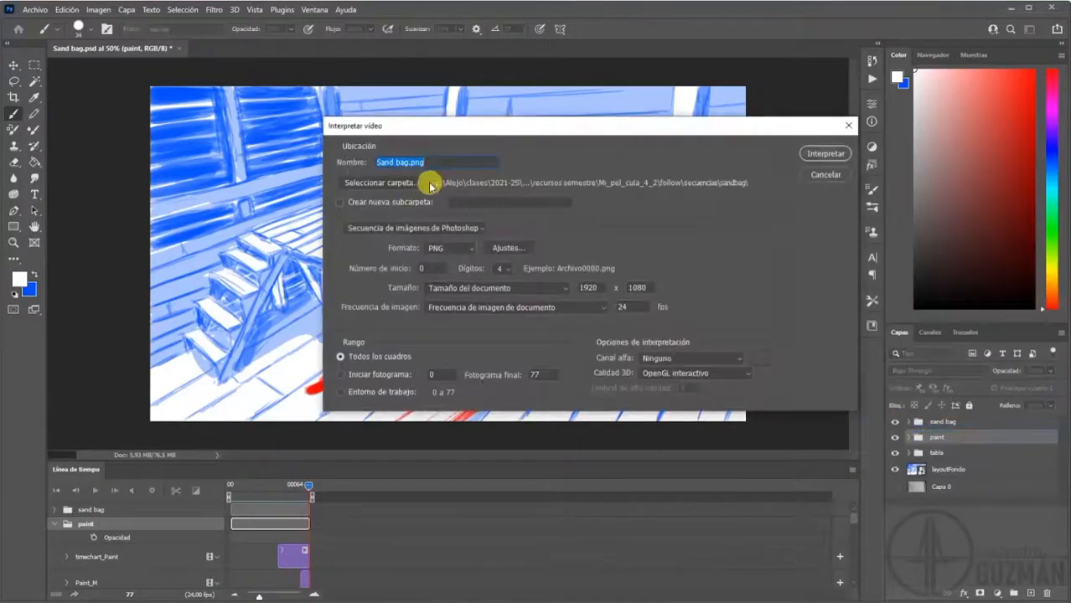
{"action": "left_click", "coordinate": [405, 230]}
{"action": "left_click", "coordinate": [399, 244]}
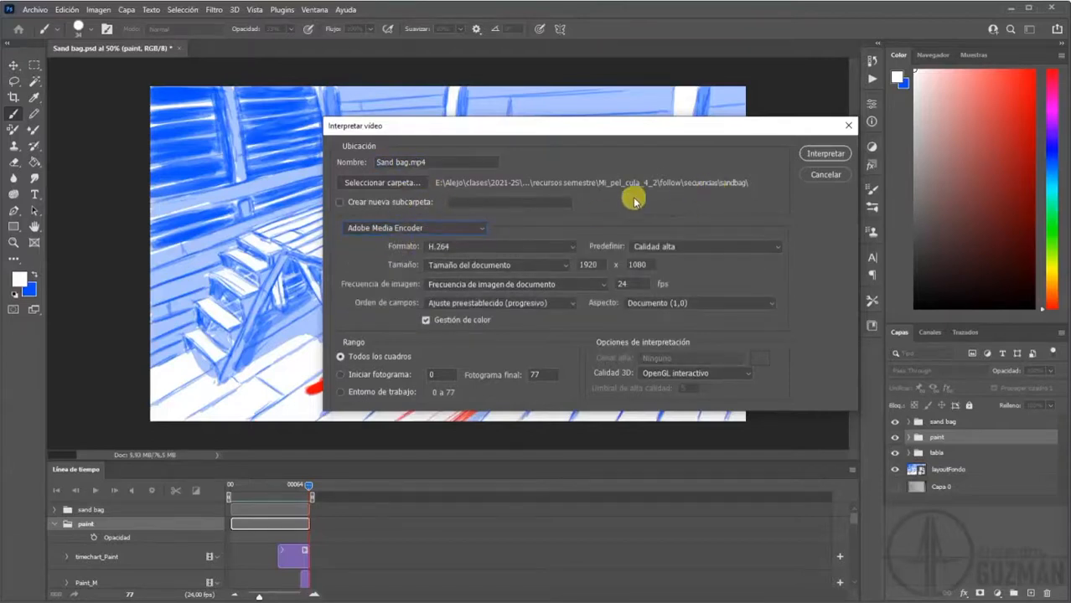
- Choose the follow folder as the destination, name the output Sand bag v2.mp4, and render the H.264 video
{"action": "left_click", "coordinate": [417, 180]}
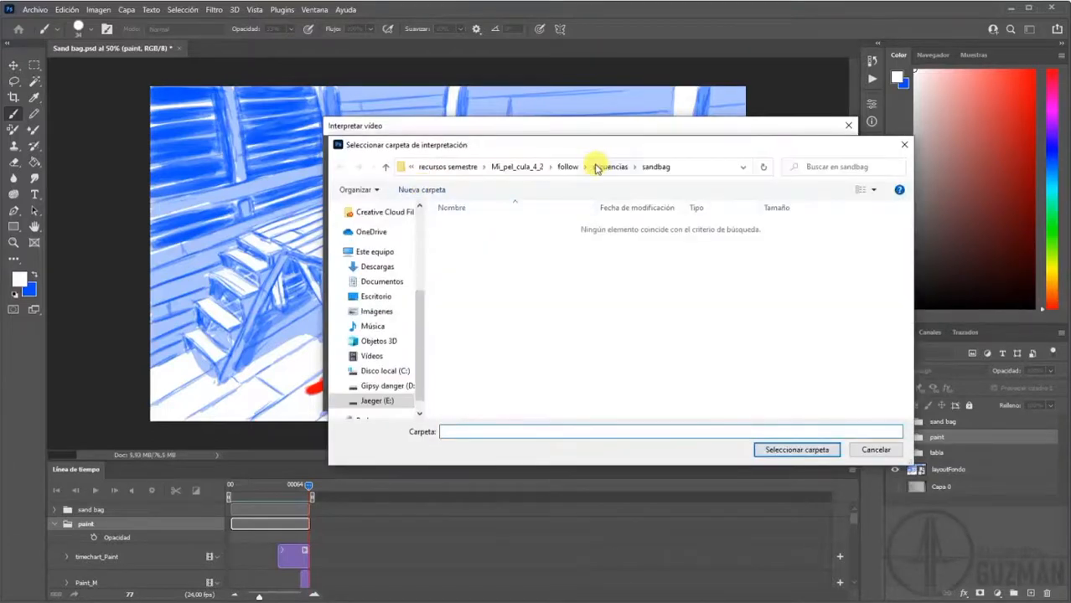
{"action": "left_click", "coordinate": [569, 170]}
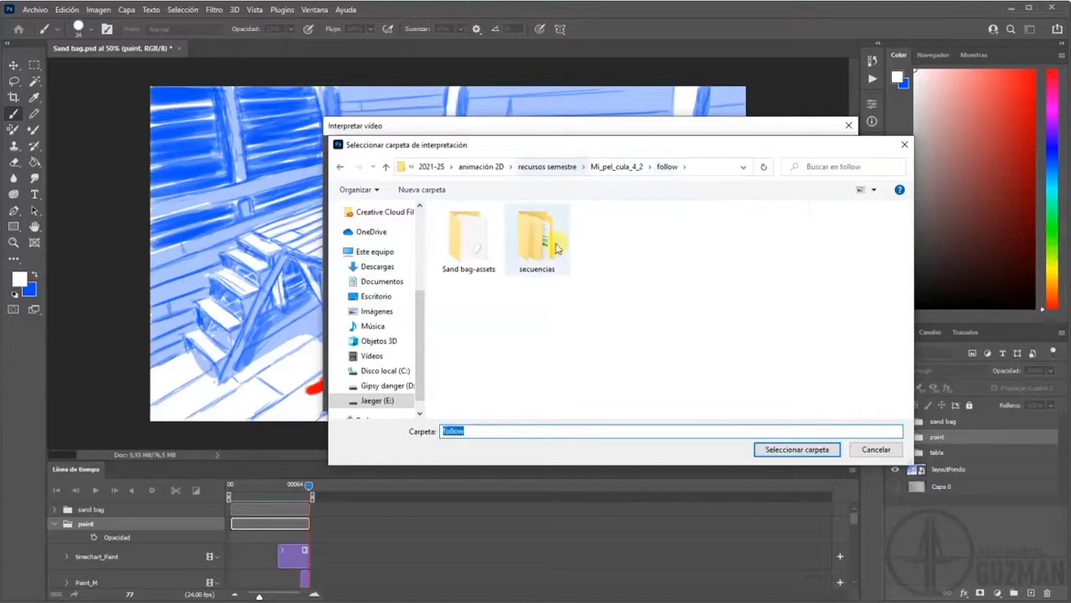
{"action": "left_click", "coordinate": [771, 449]}
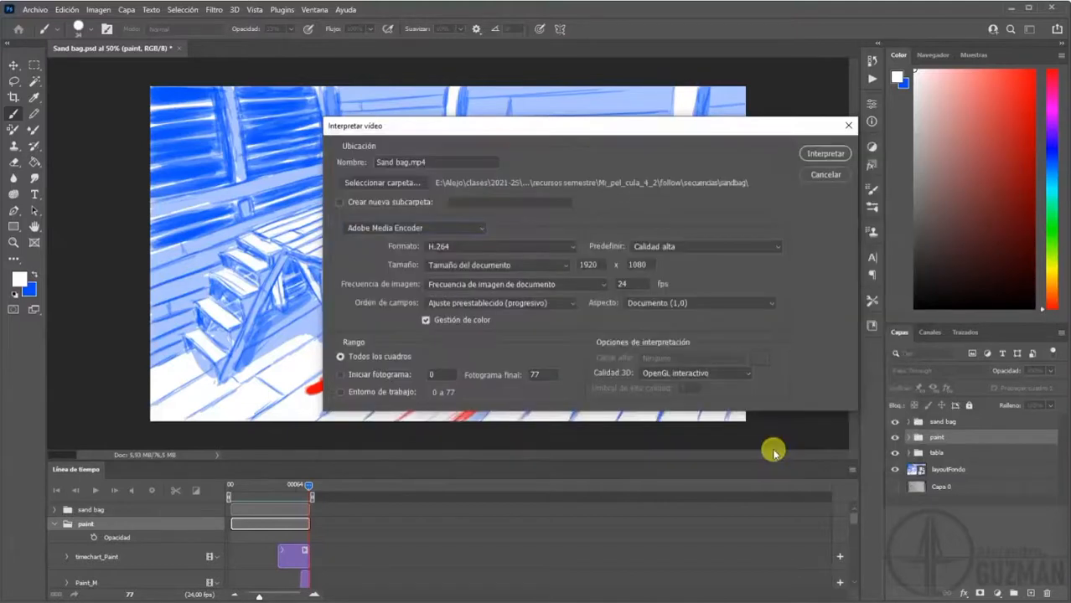
{"action": "left_click", "coordinate": [814, 155]}
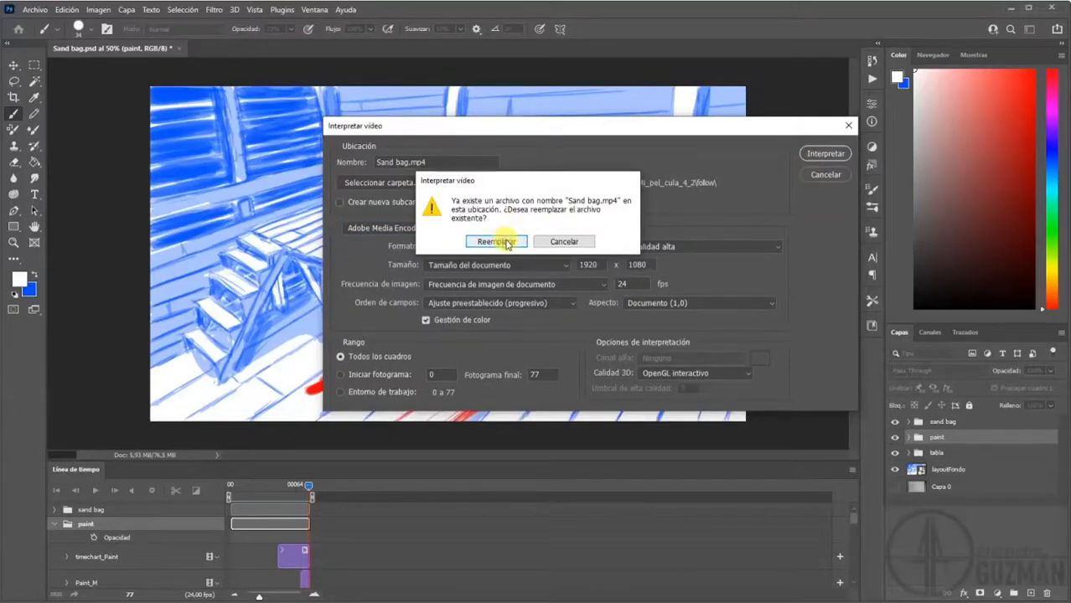
{"action": "left_click", "coordinate": [578, 243]}
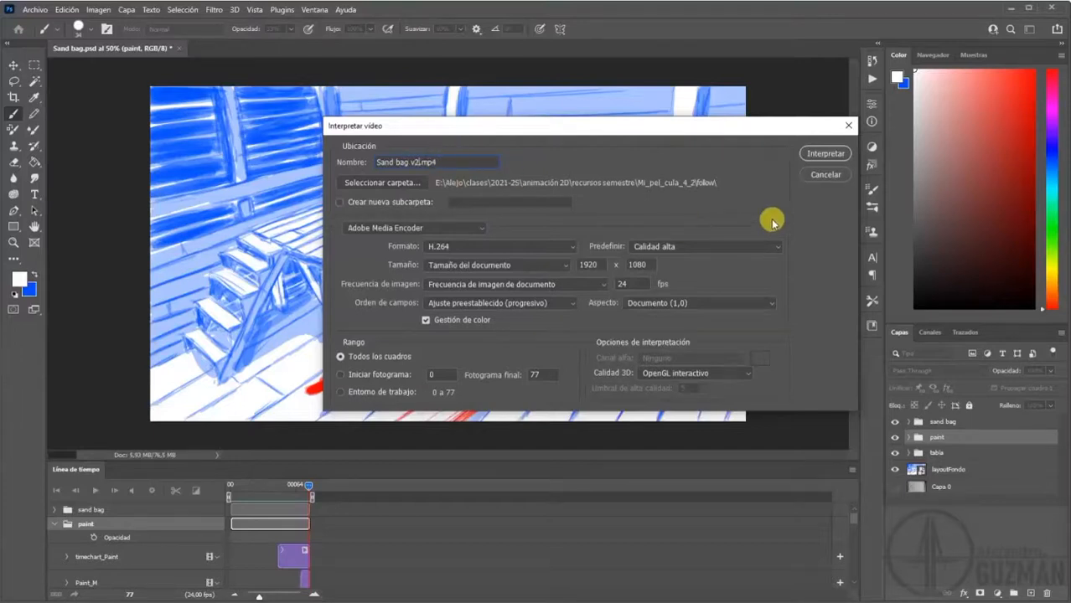
{"action": "left_click", "coordinate": [811, 153]}
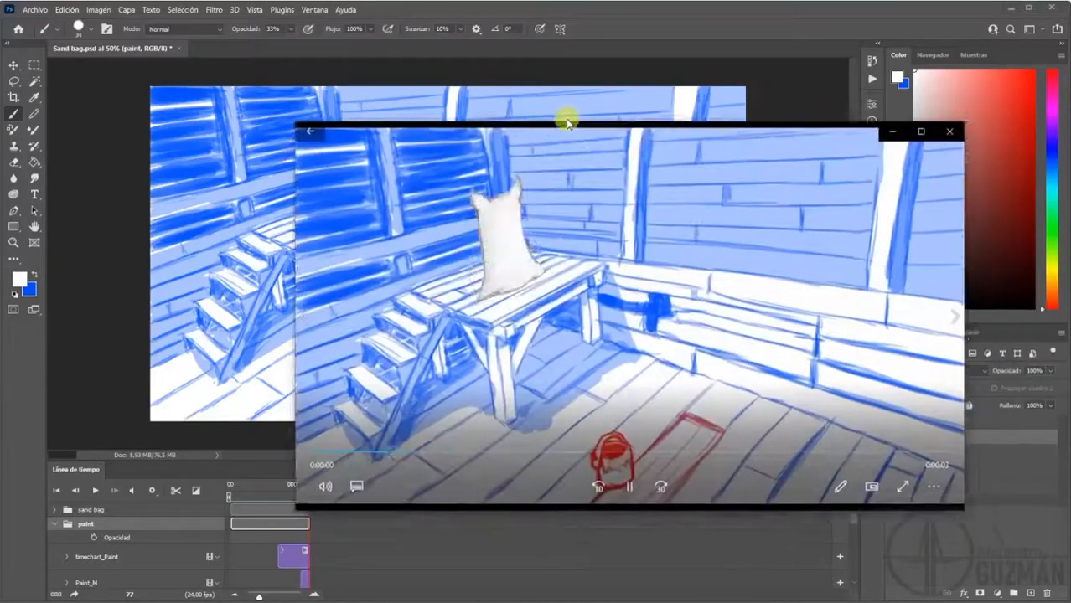
- Play the rendered Sand bag v2 video in the media player and review the full animation
{"action": "left_click_drag", "start_coordinate": [569, 121], "coordinate": [511, 98]}
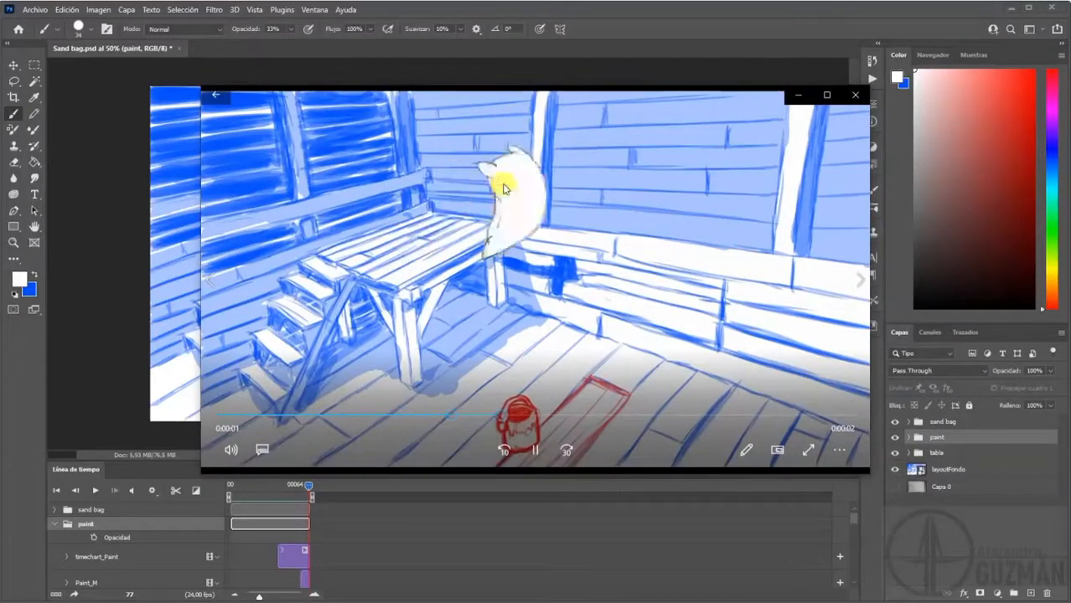
{"action": "left_click", "coordinate": [536, 450]}
{"action": "left_click", "coordinate": [840, 450]}
{"action": "left_click", "coordinate": [777, 382]}
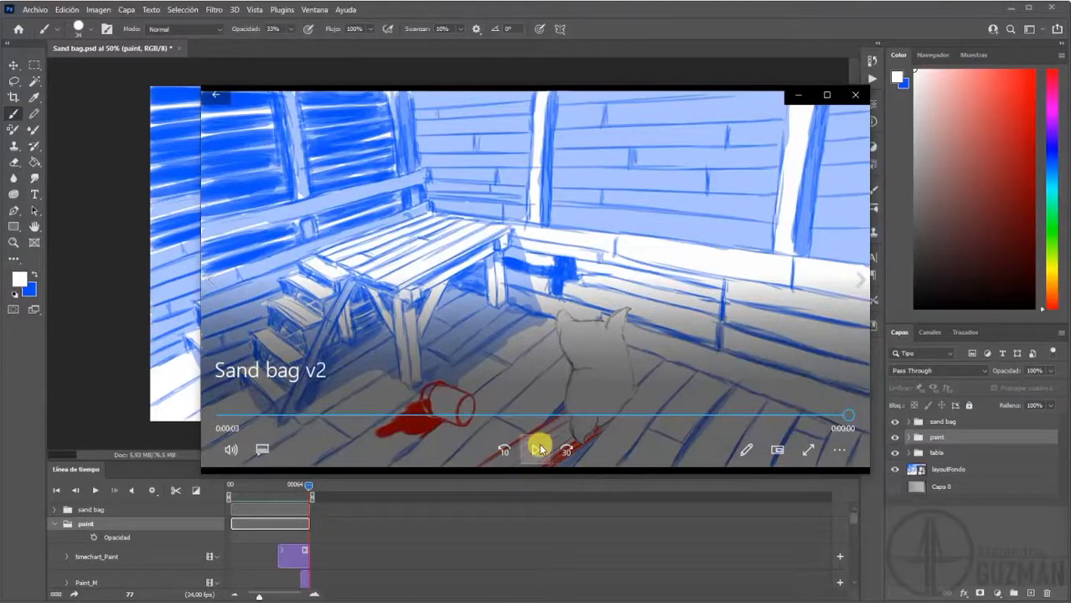
{"action": "left_click", "coordinate": [537, 448]}
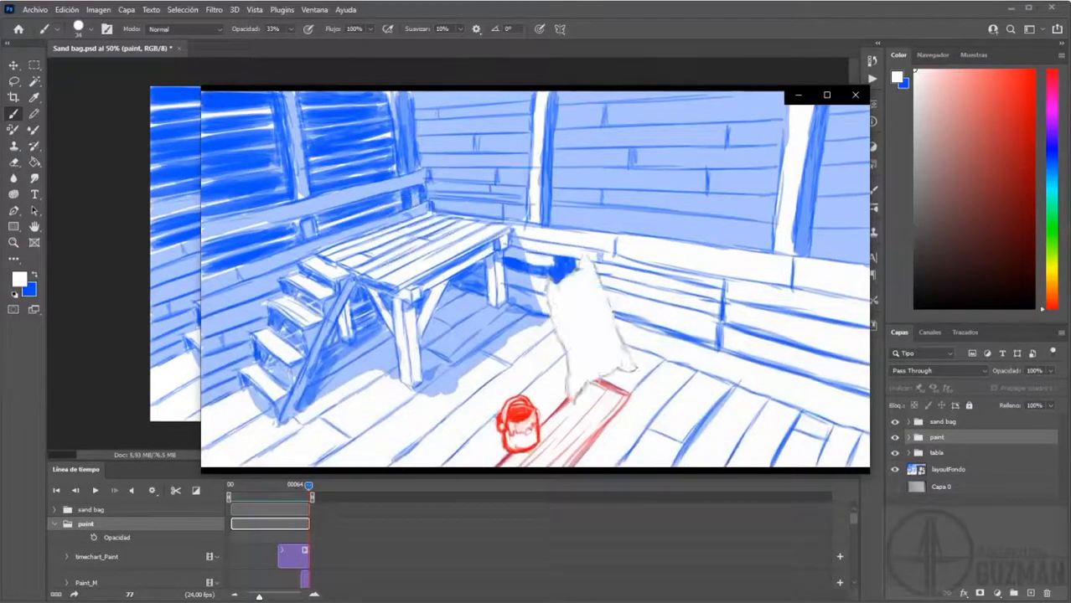